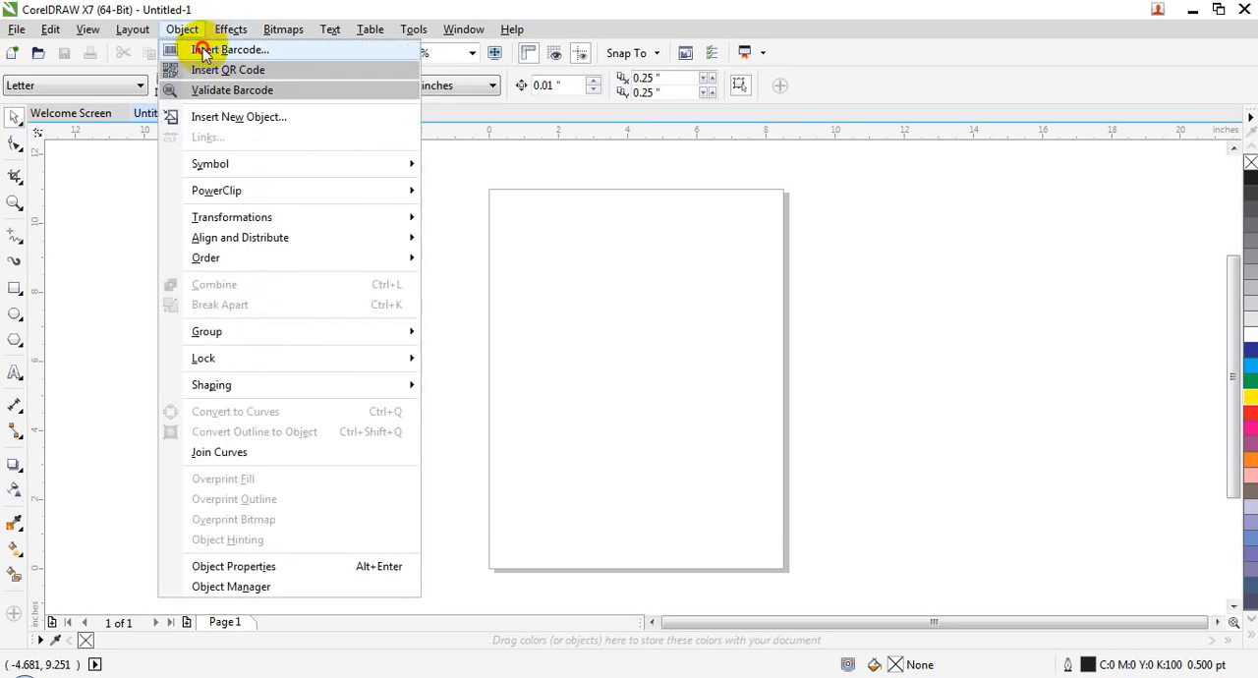
click(201, 49)
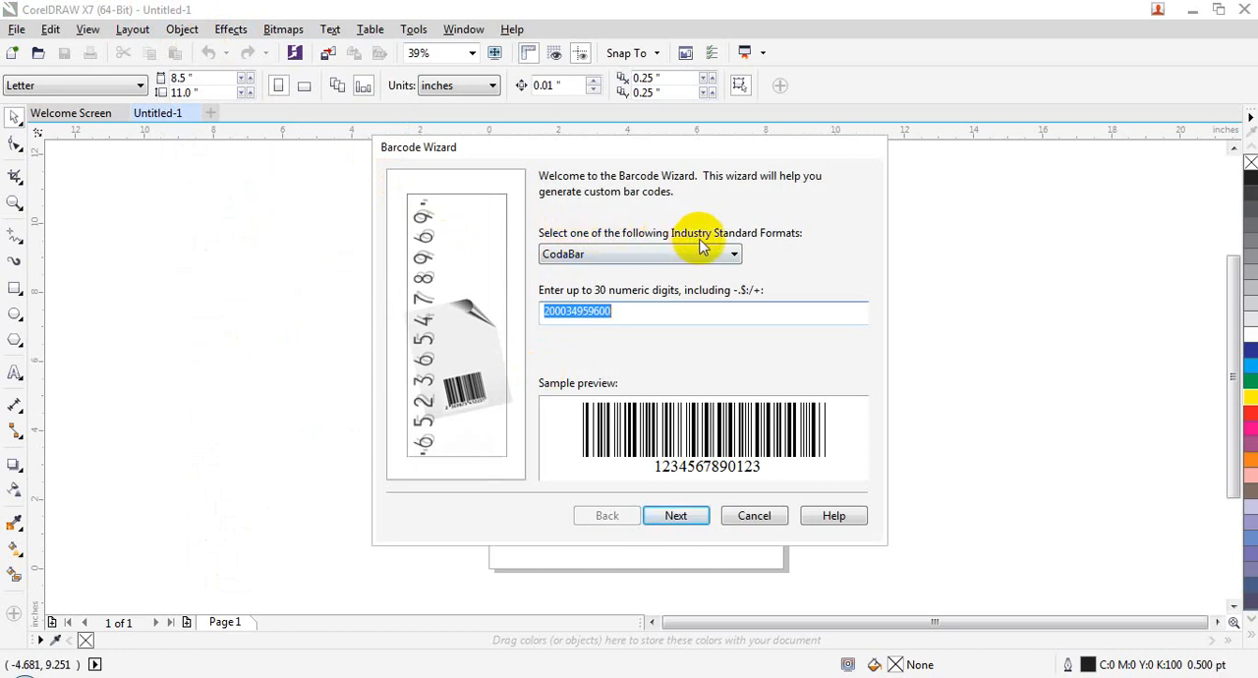
click(727, 253)
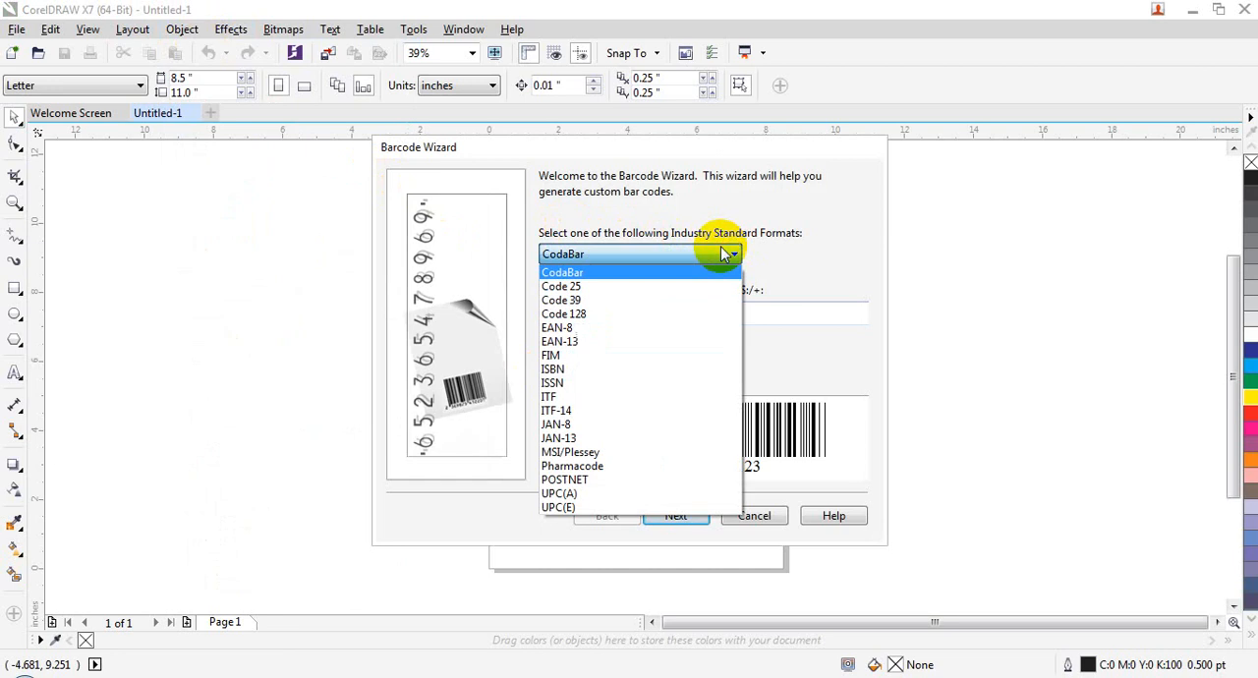
click(724, 254)
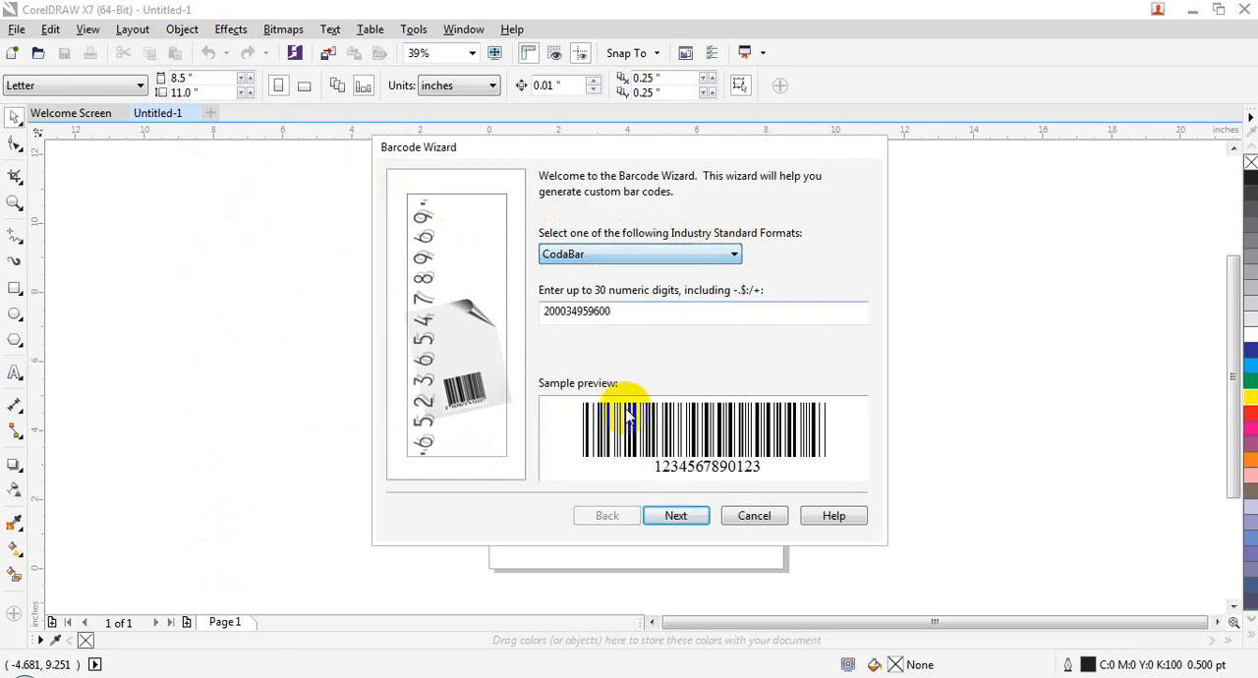
click(618, 254)
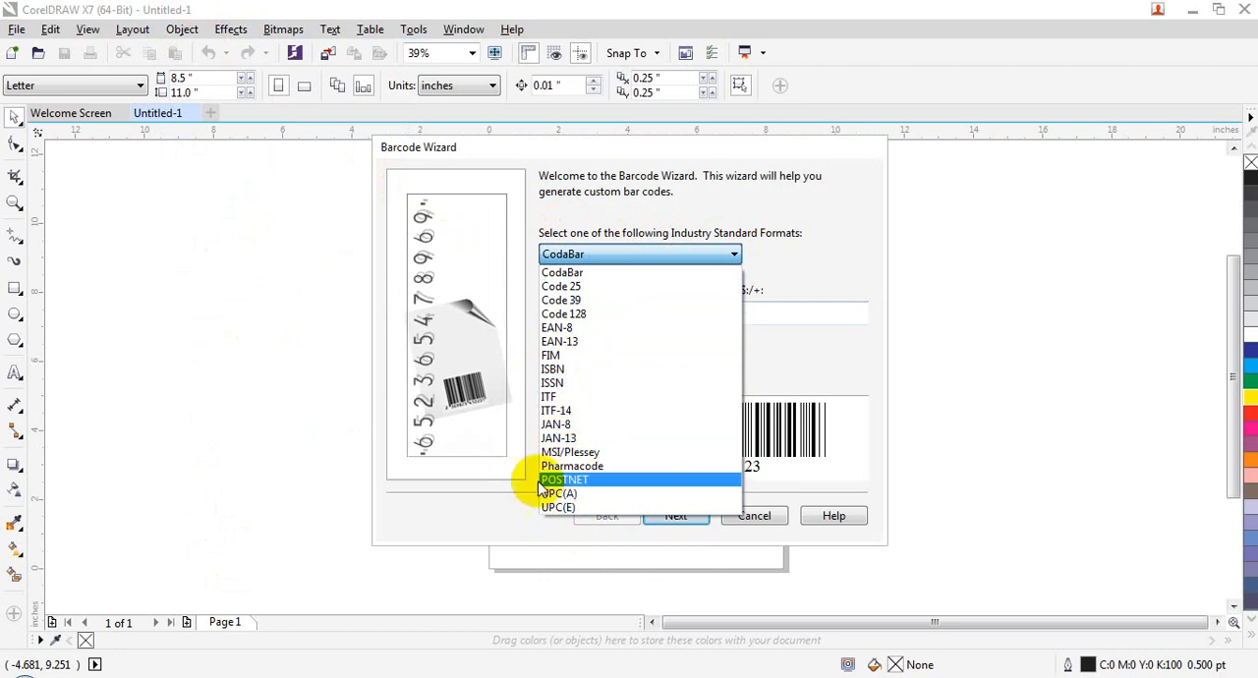
click(573, 273)
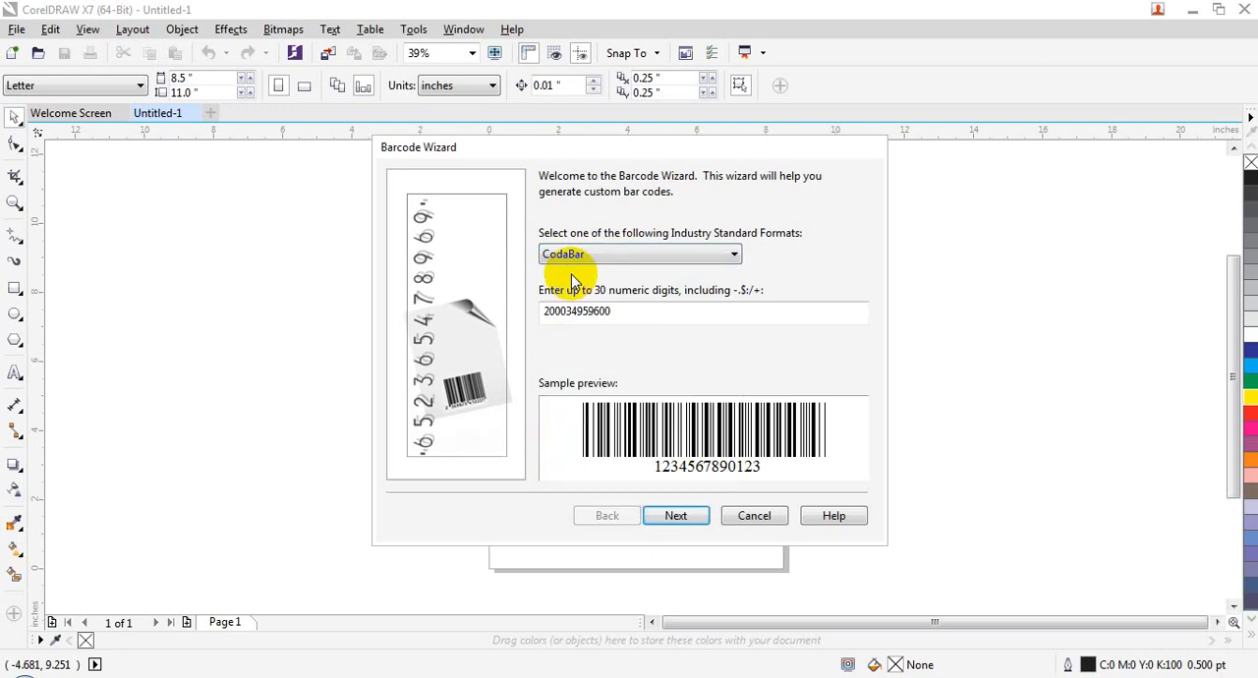
click(575, 257)
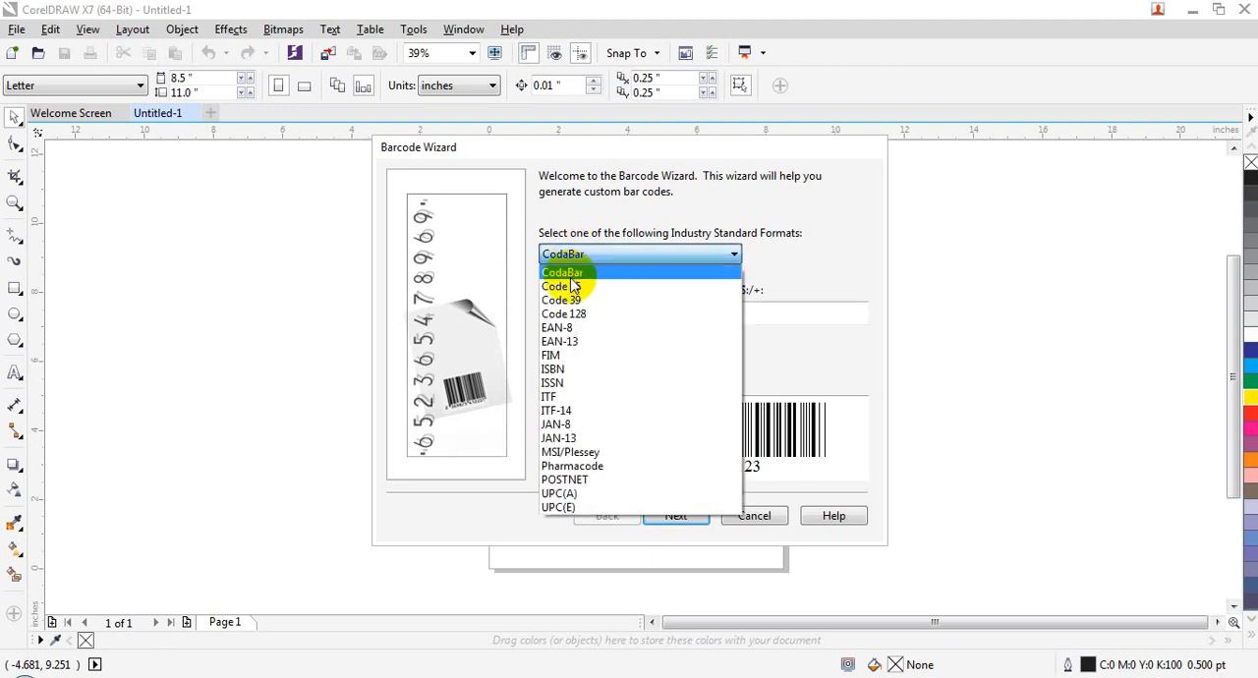
click(570, 340)
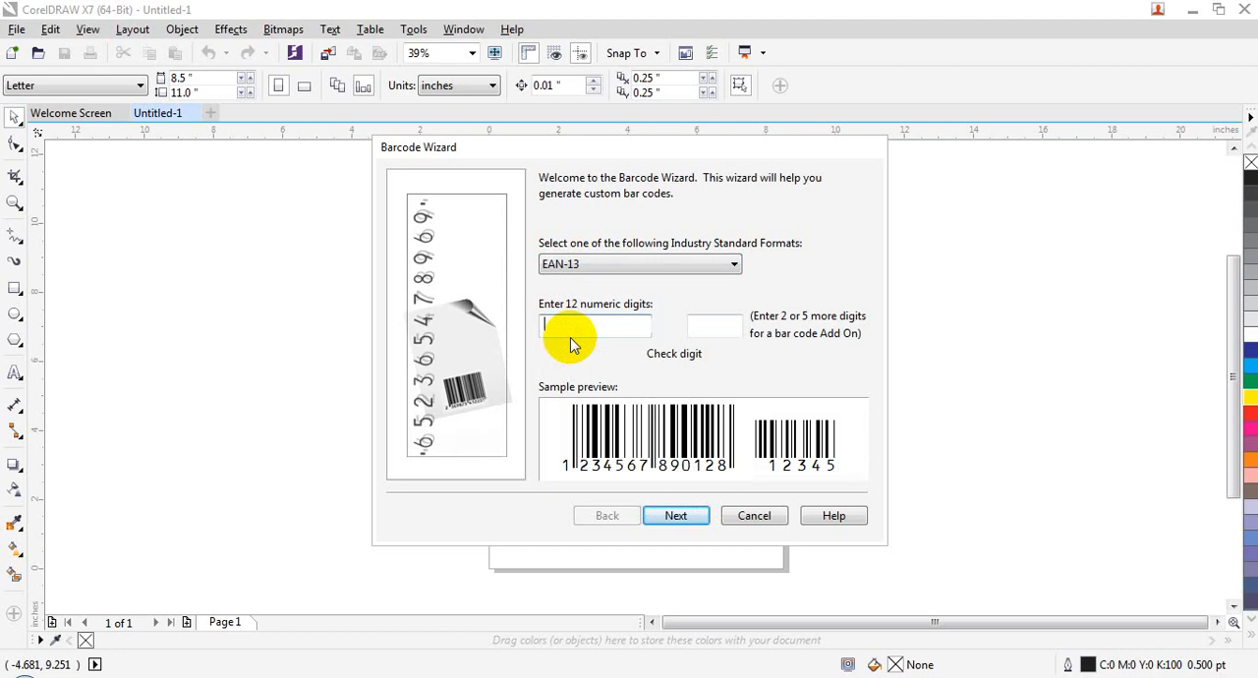
click(753, 515)
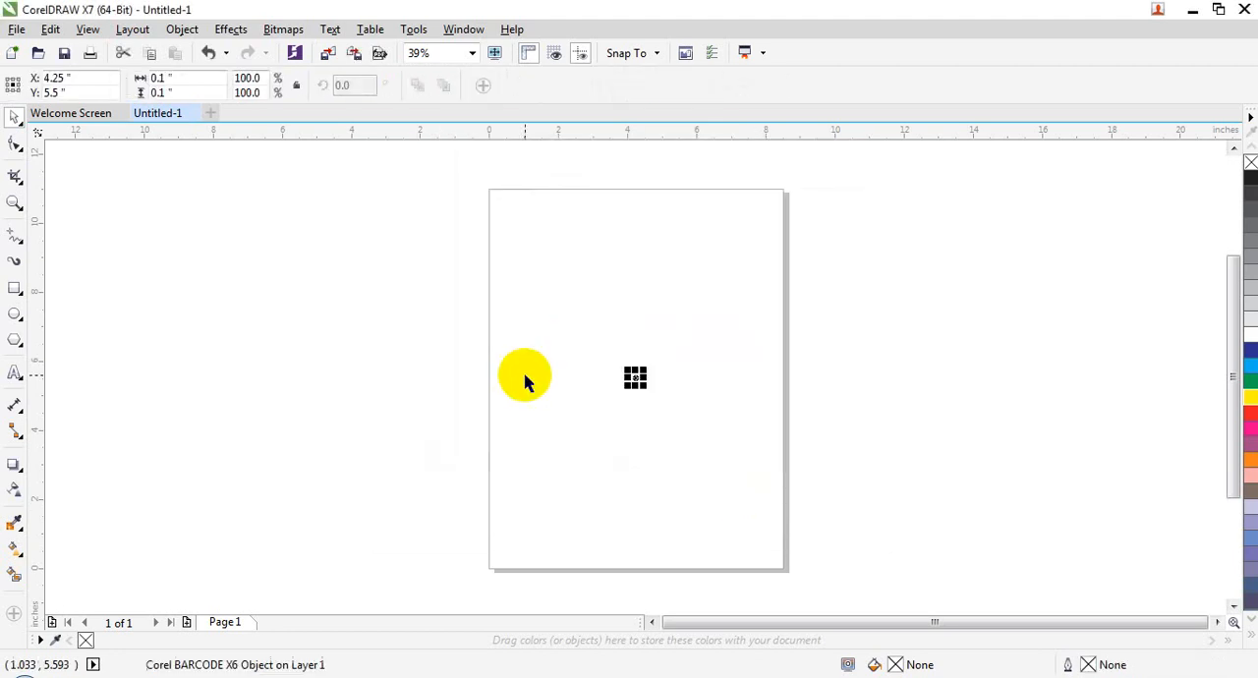
key(Delete)
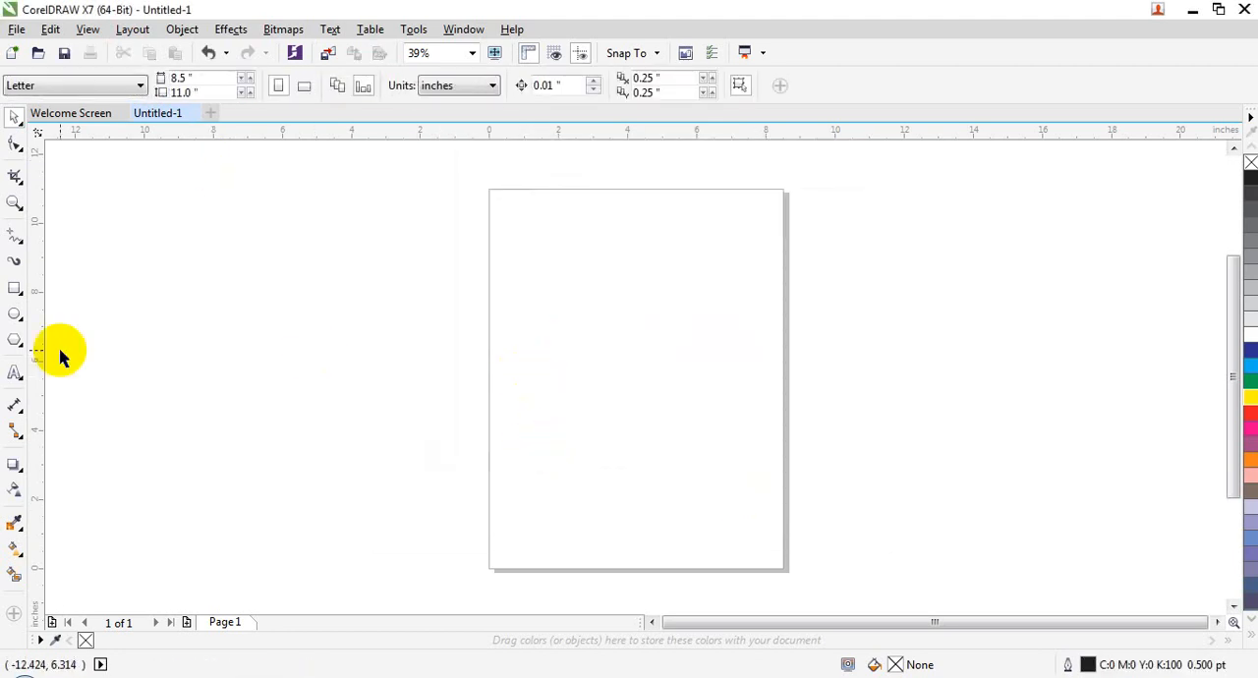
Step: Start an artistic text object in the empty area beside the page with the font size set to 72 pt
click(15, 373)
click(258, 263)
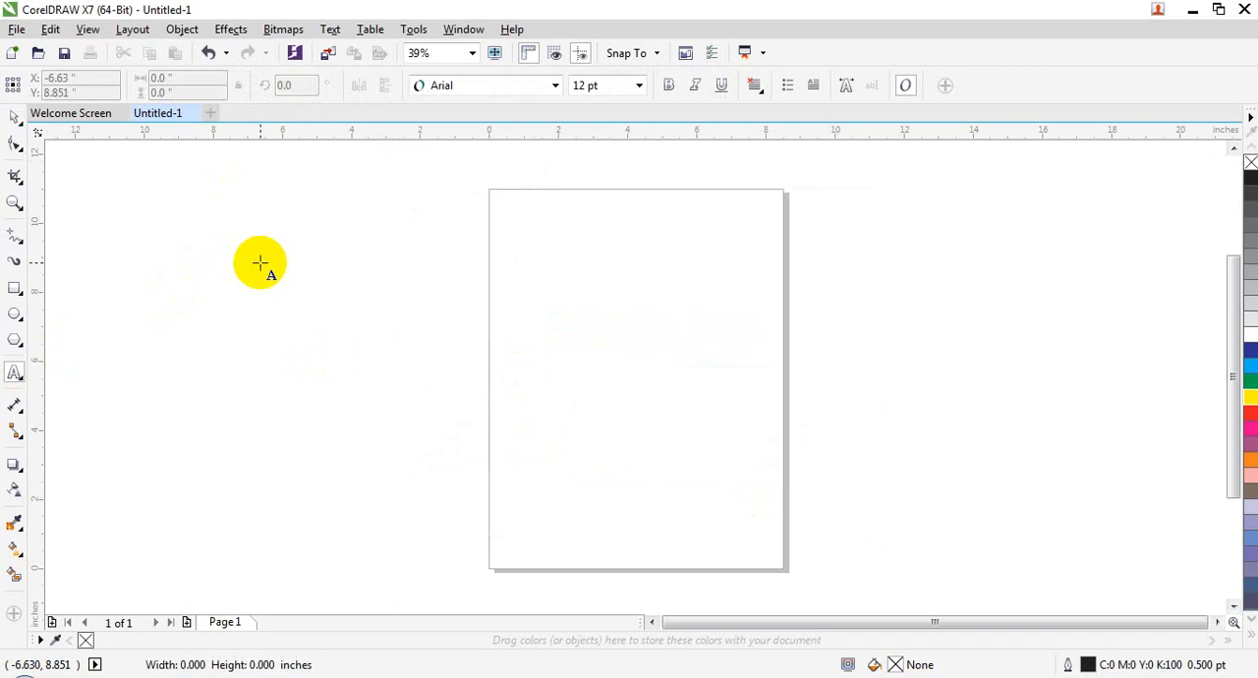
click(639, 86)
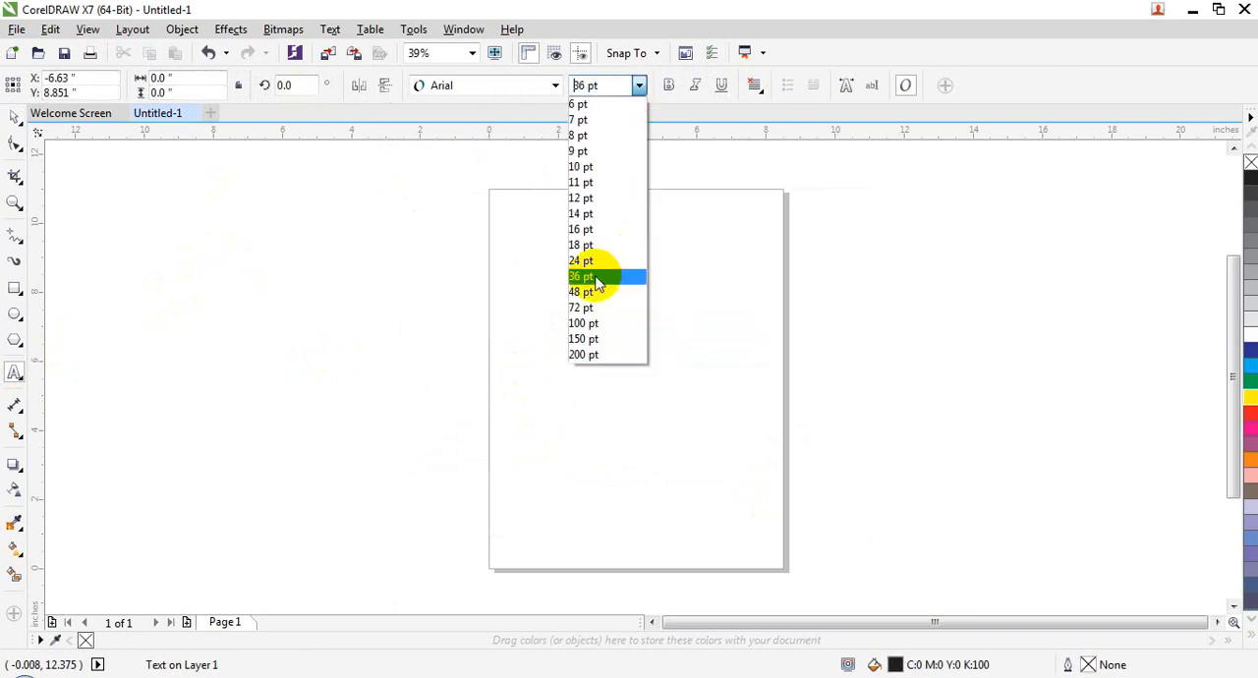
click(596, 275)
click(639, 85)
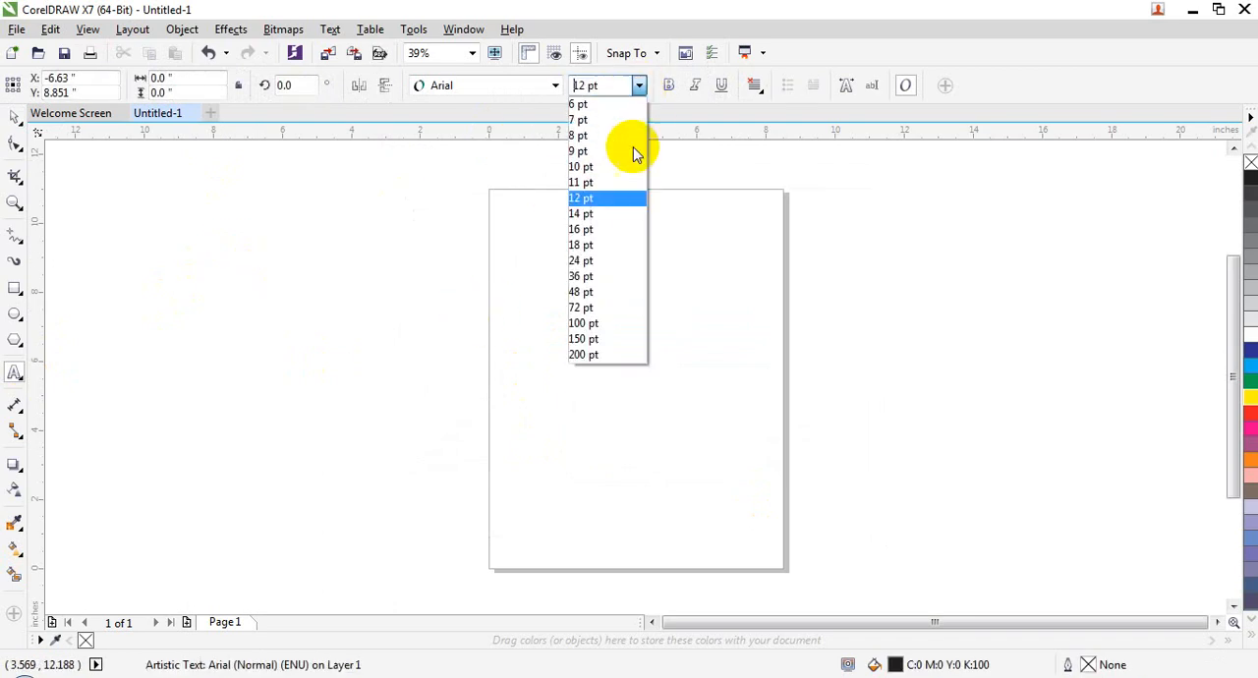
click(595, 305)
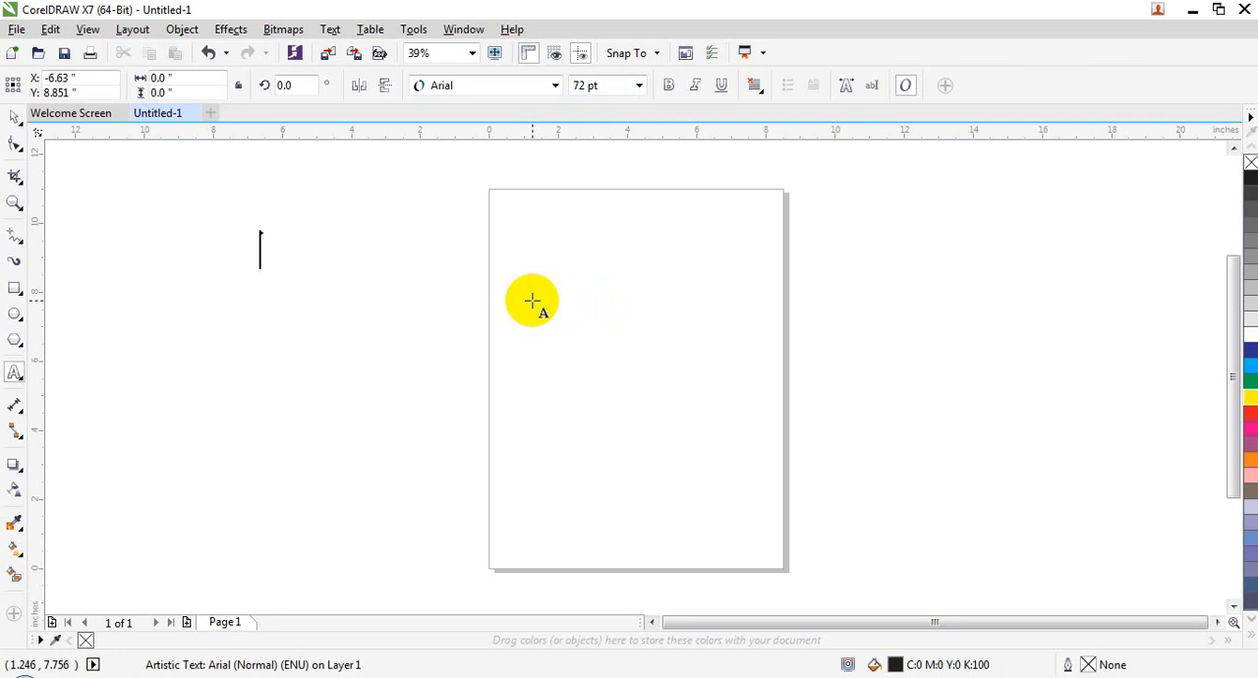
text(80)
key(Escape)
text(3904)
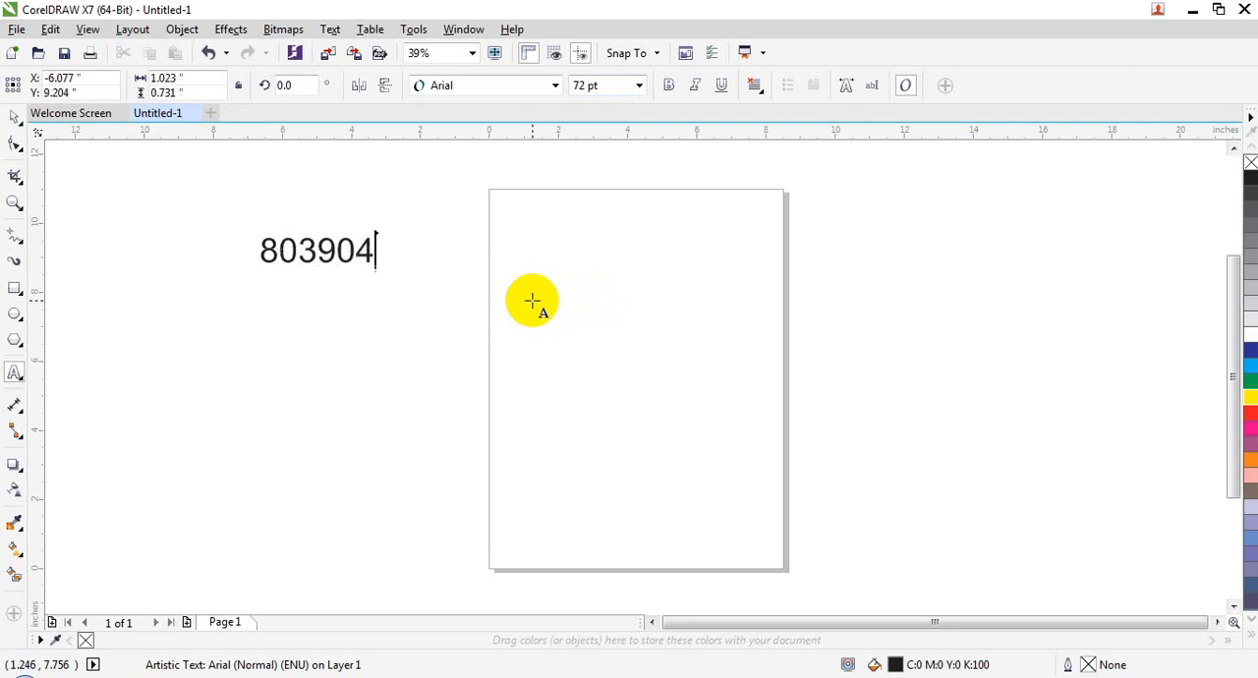
text(50390)
key(Escape)
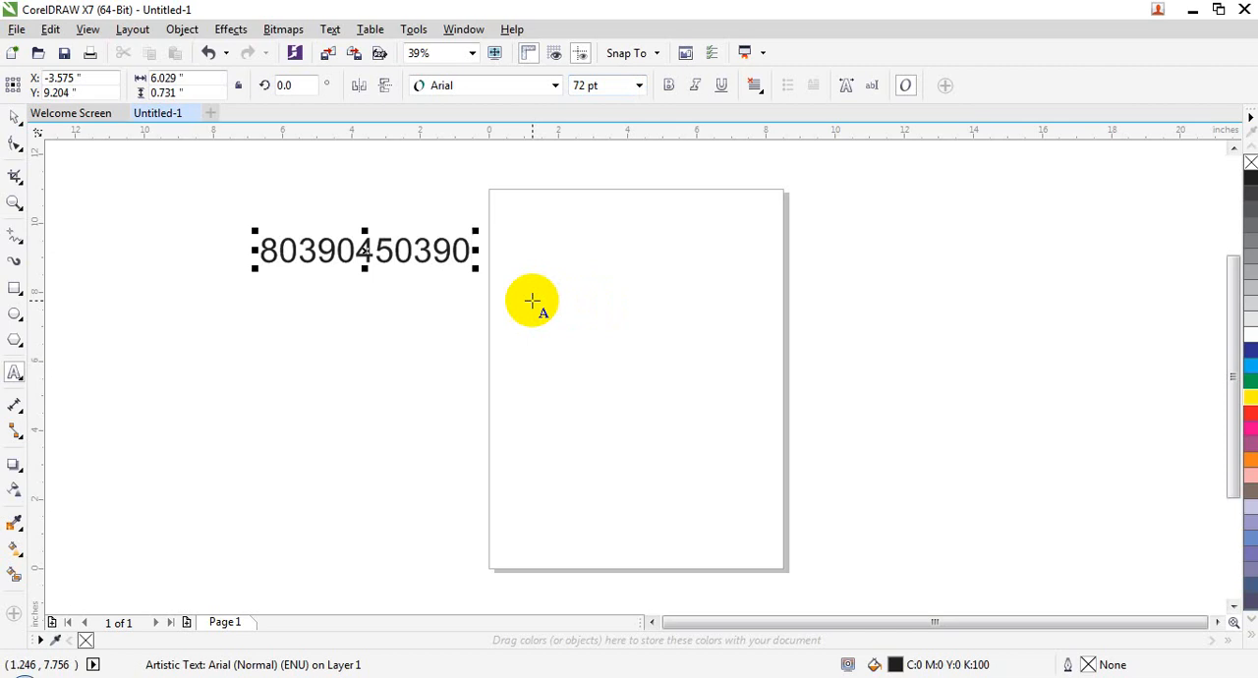
text(12)
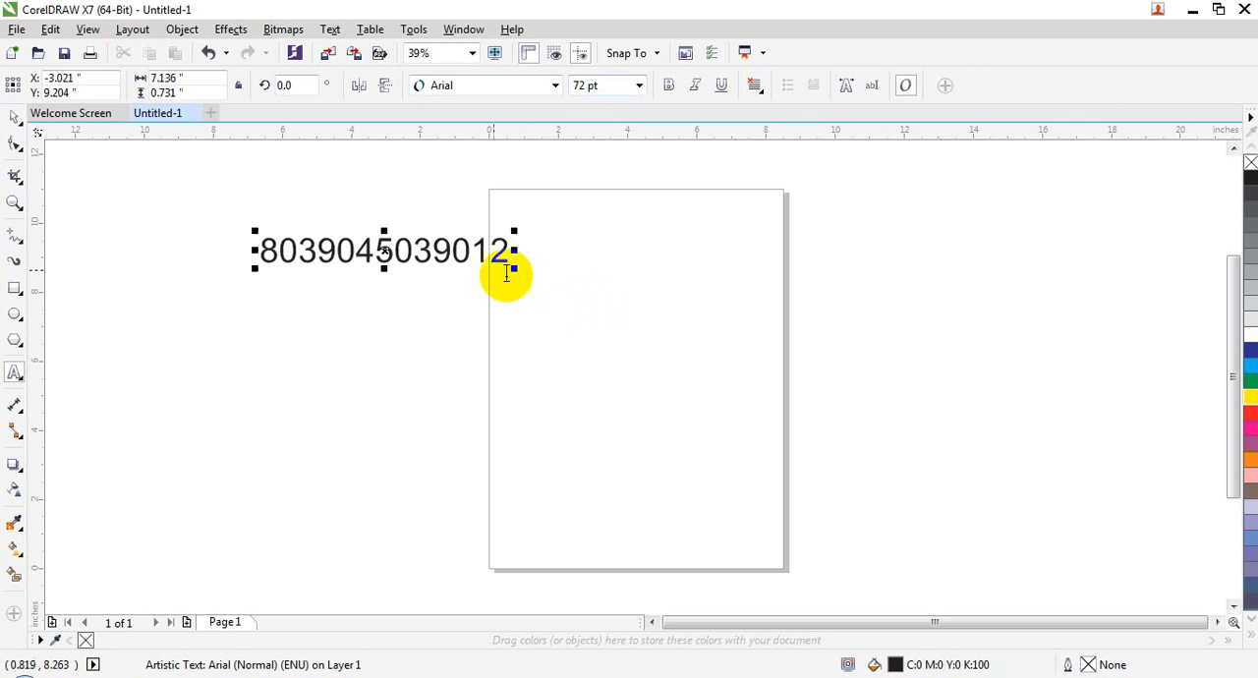
Step: Move the number text up and away from the page so it lies fully outside it, and deselect it
click(19, 141)
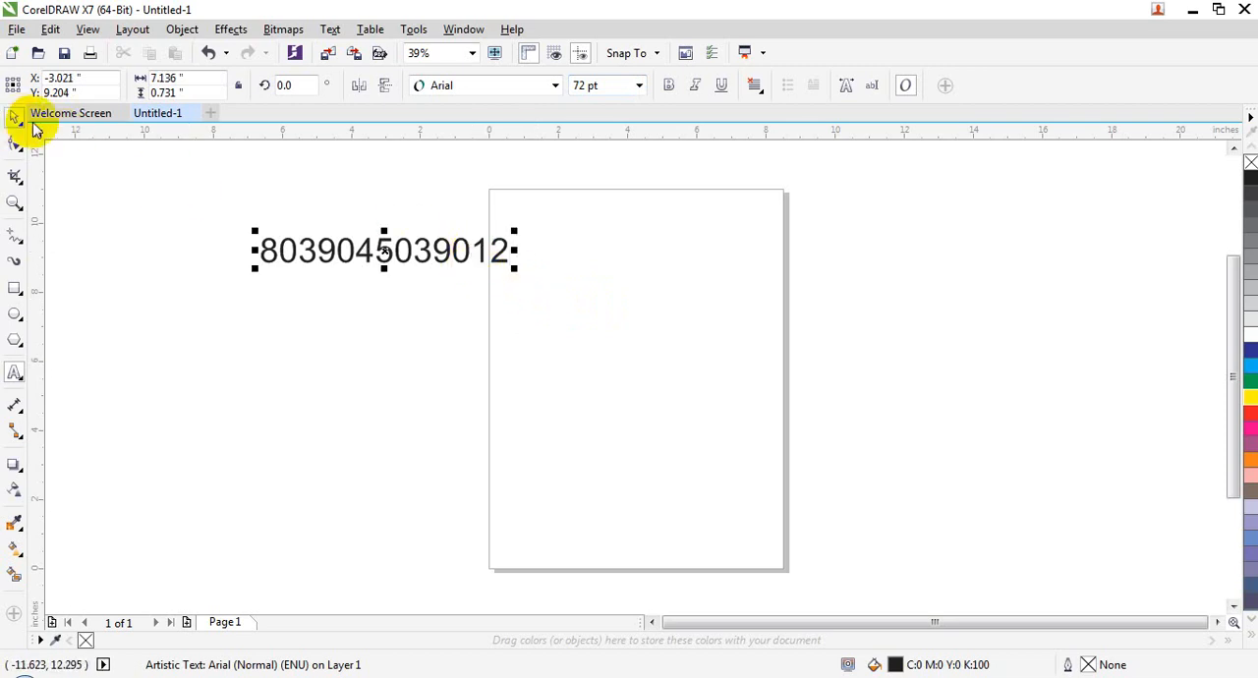
drag(471, 252, 349, 180)
click(629, 407)
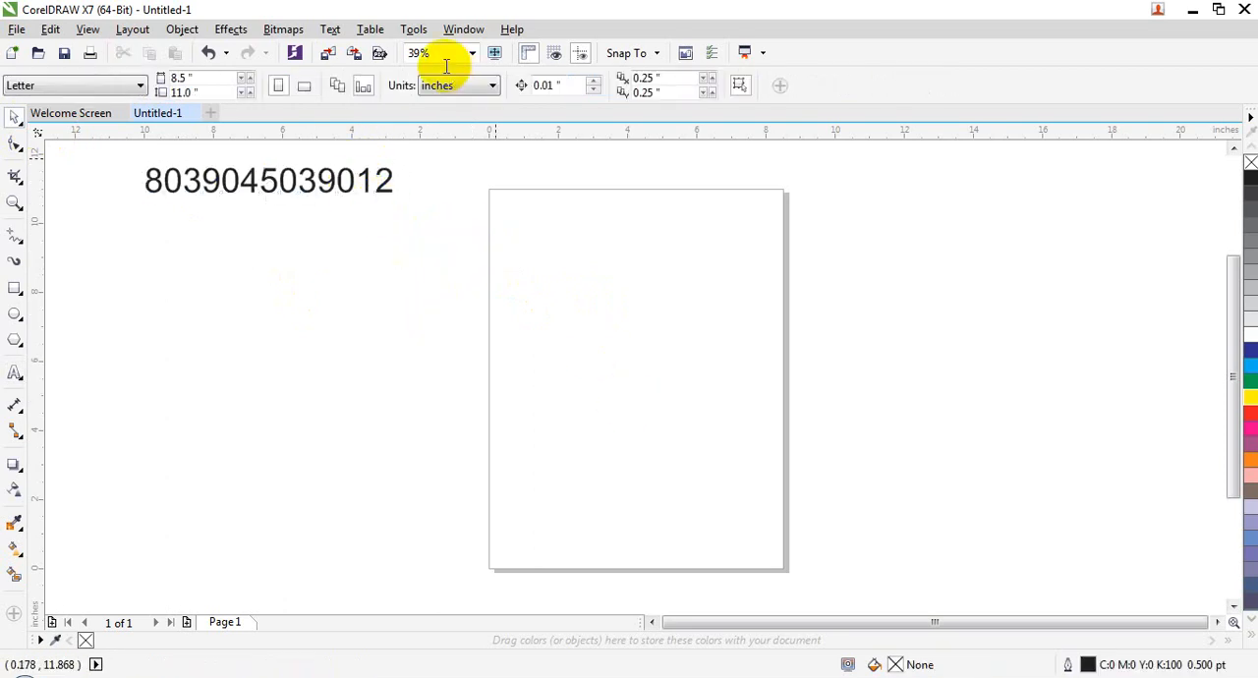
Step: Start inserting a barcode and choose EAN-13 as its industry standard format
click(185, 31)
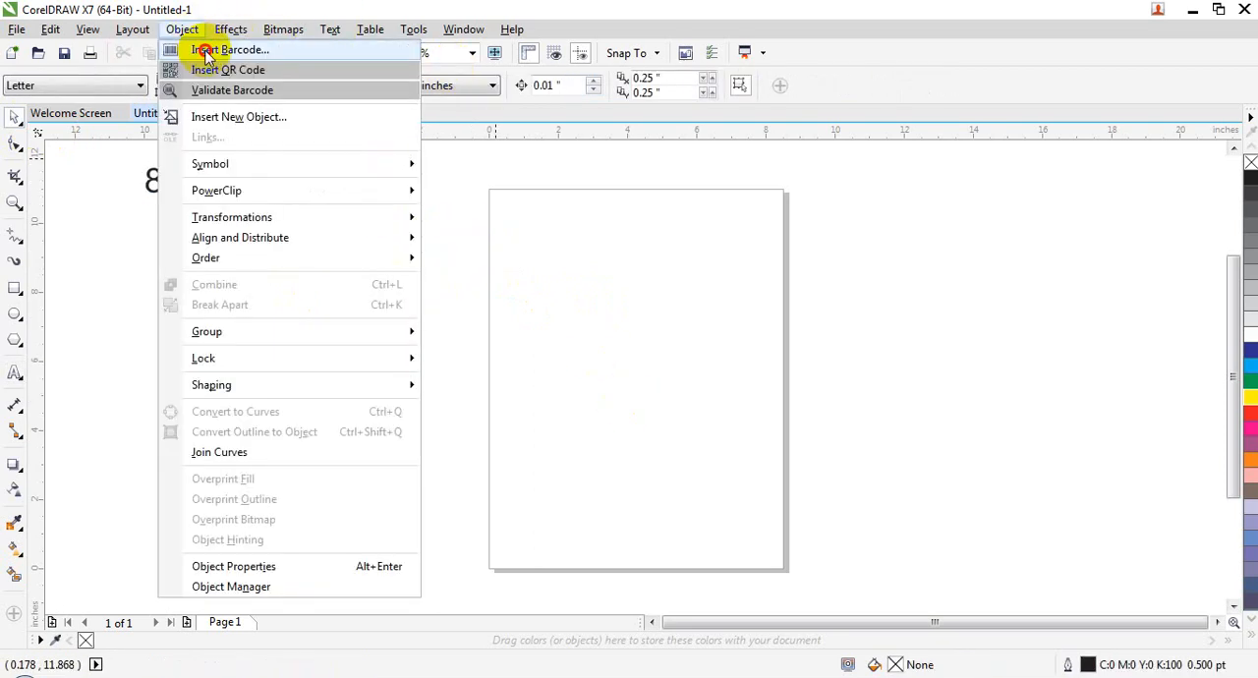
click(212, 49)
click(611, 254)
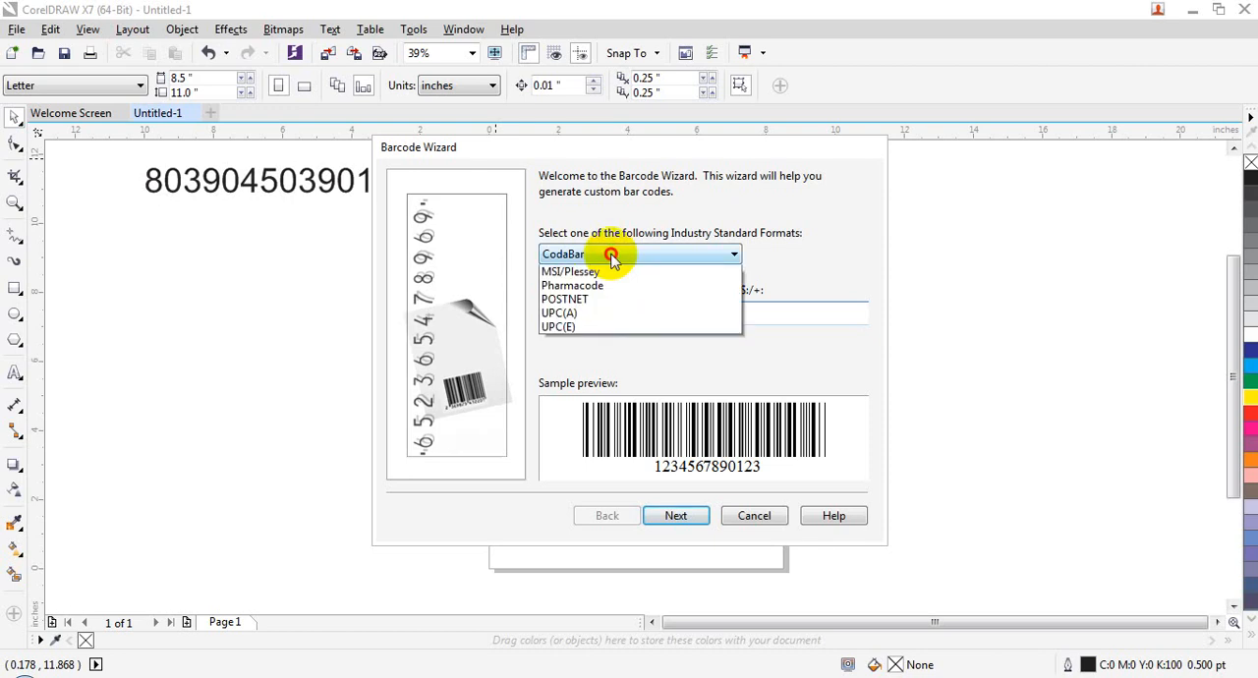
click(615, 271)
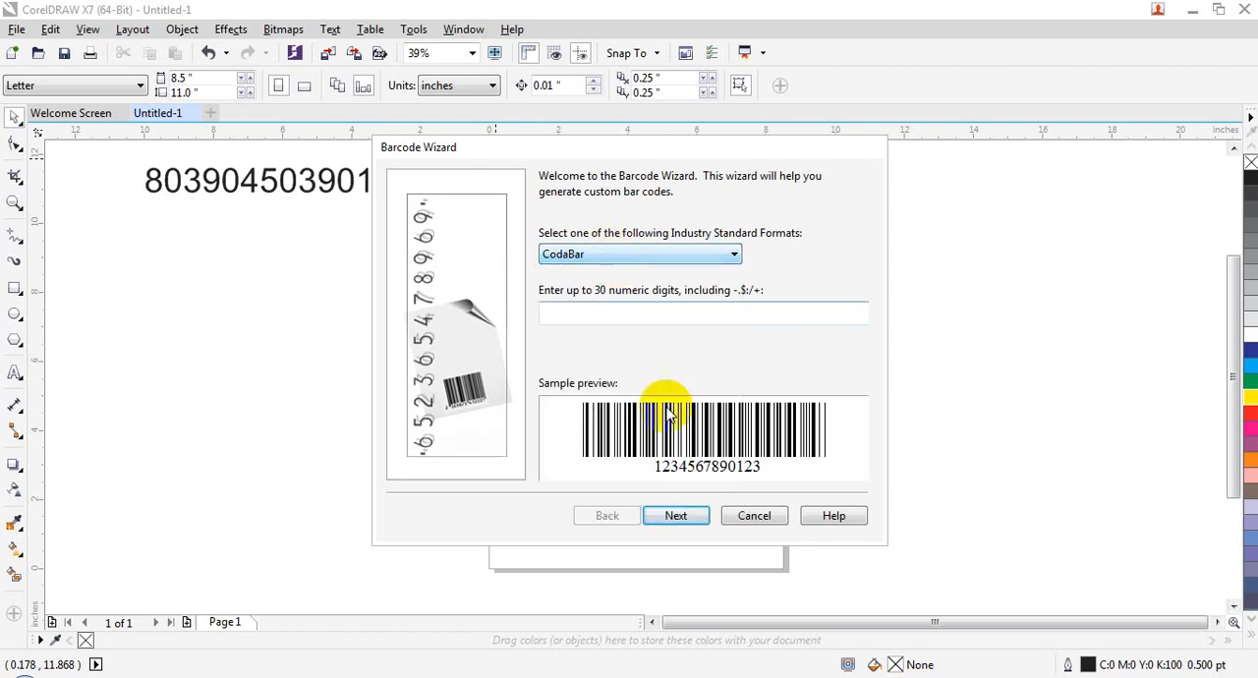
click(630, 253)
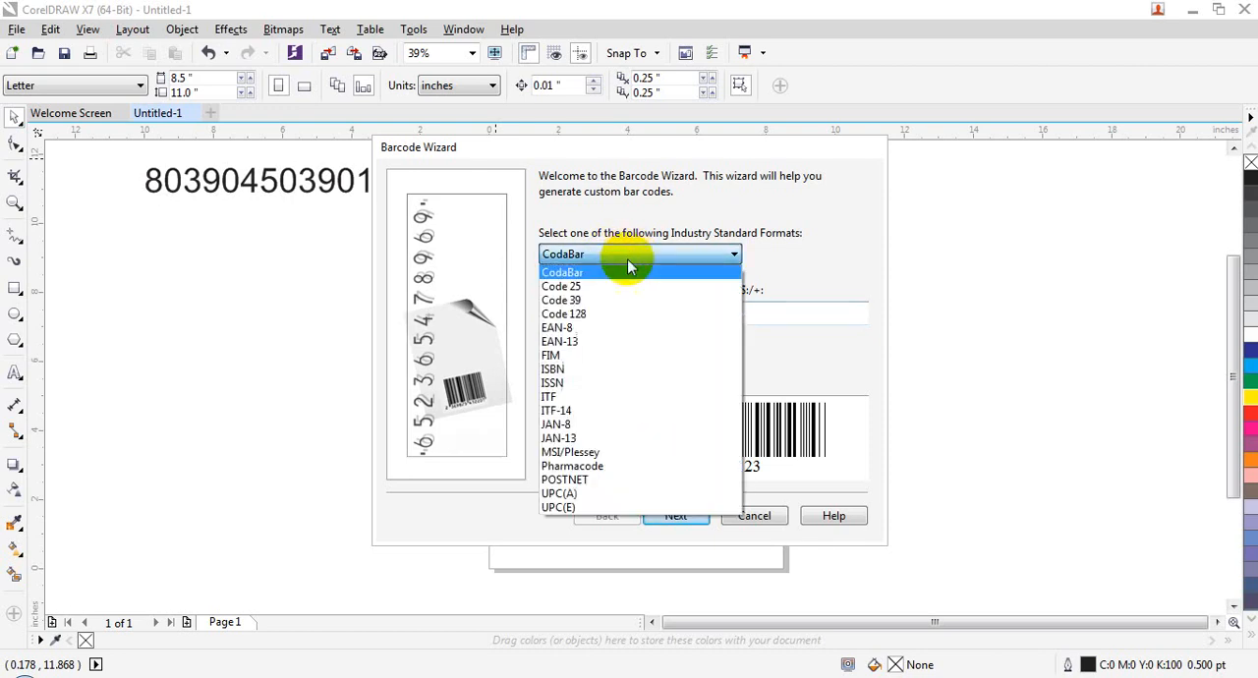
click(609, 341)
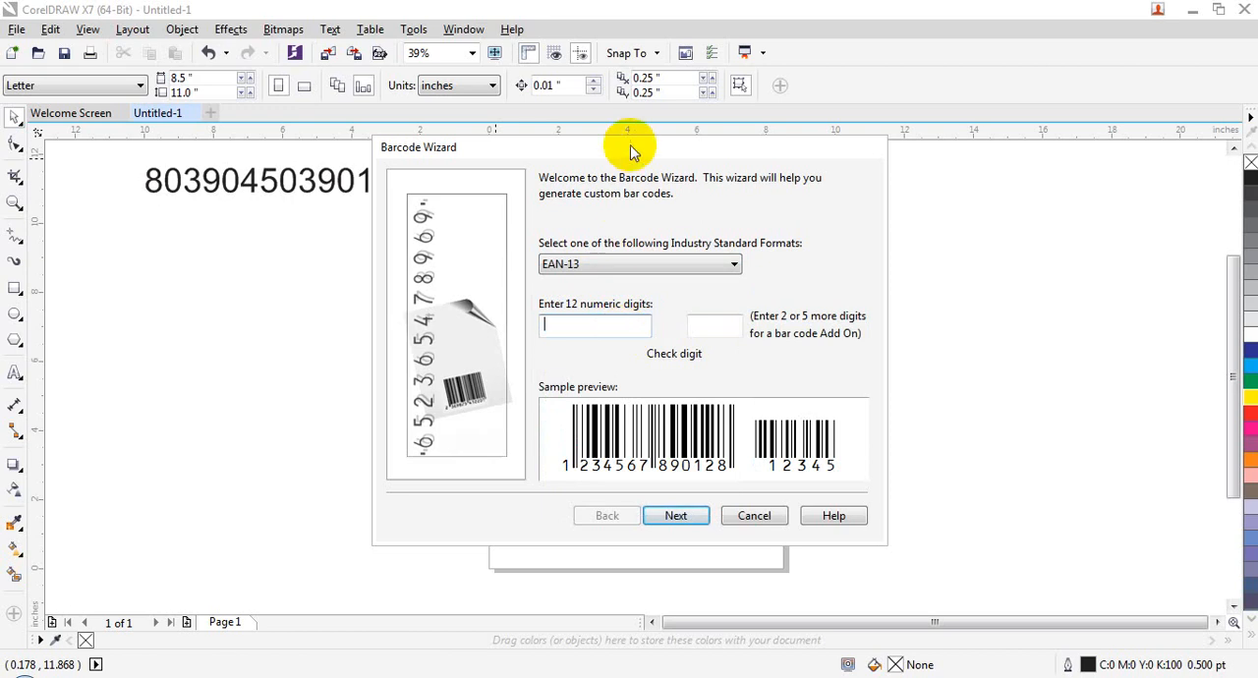
drag(634, 153, 722, 179)
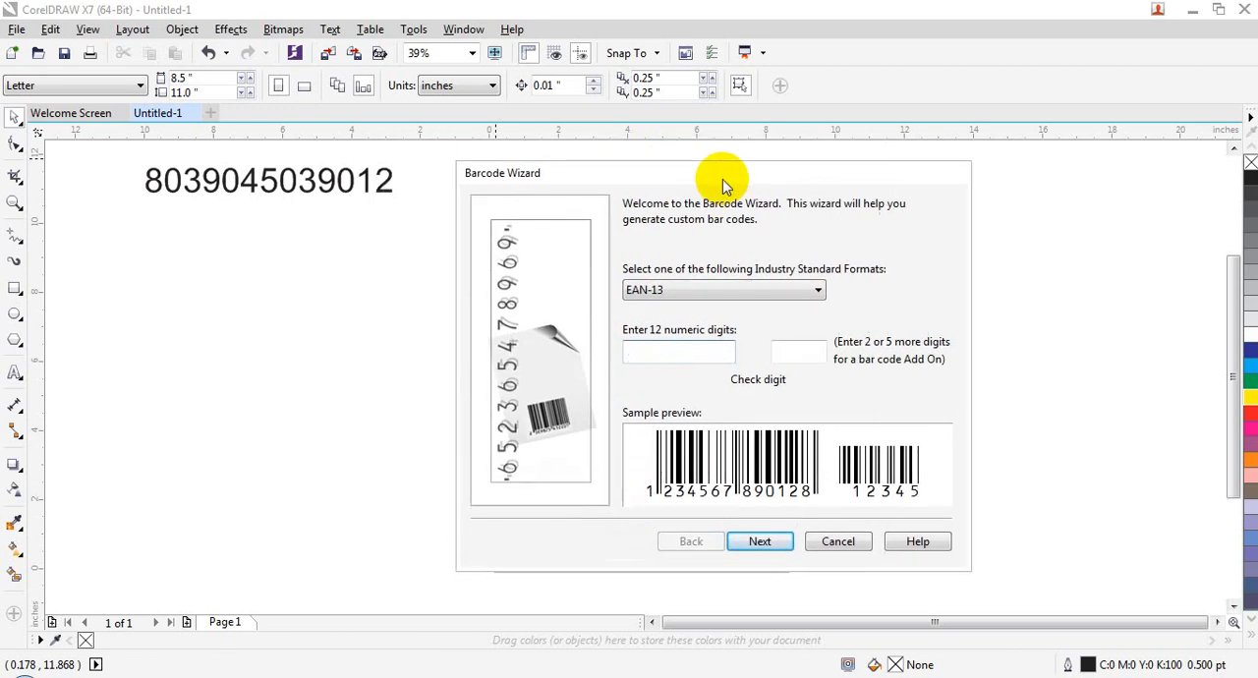
click(669, 356)
text(80)
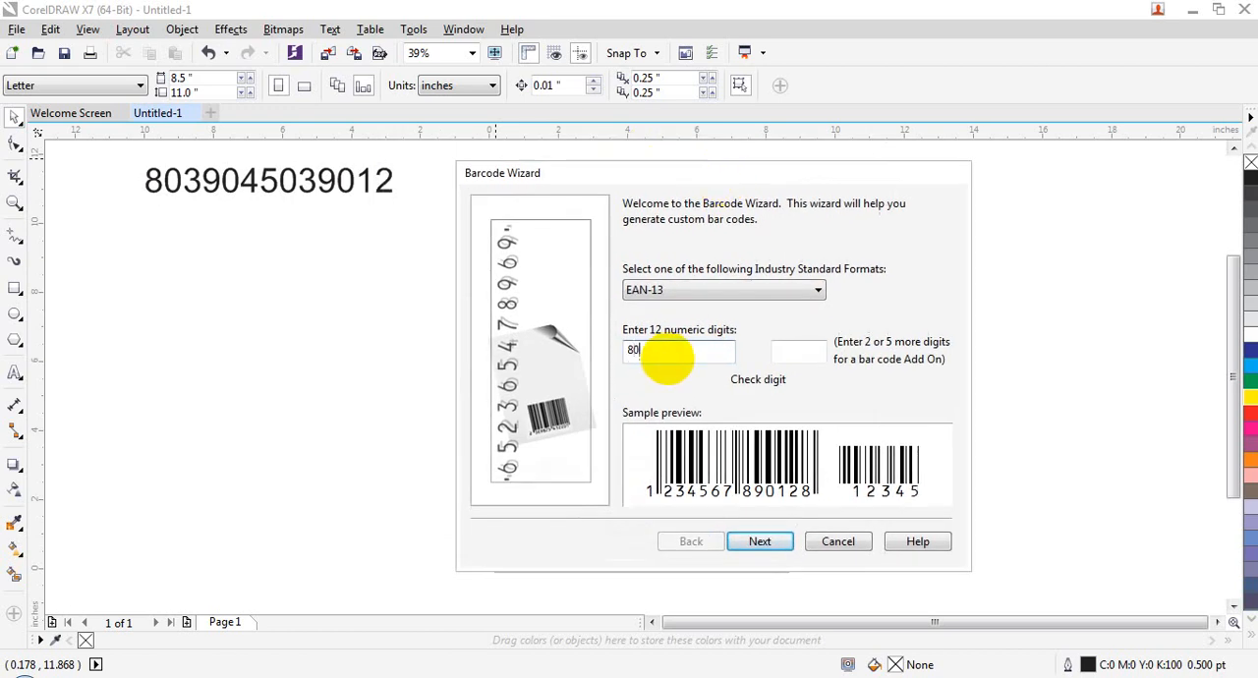
text(3904503901)
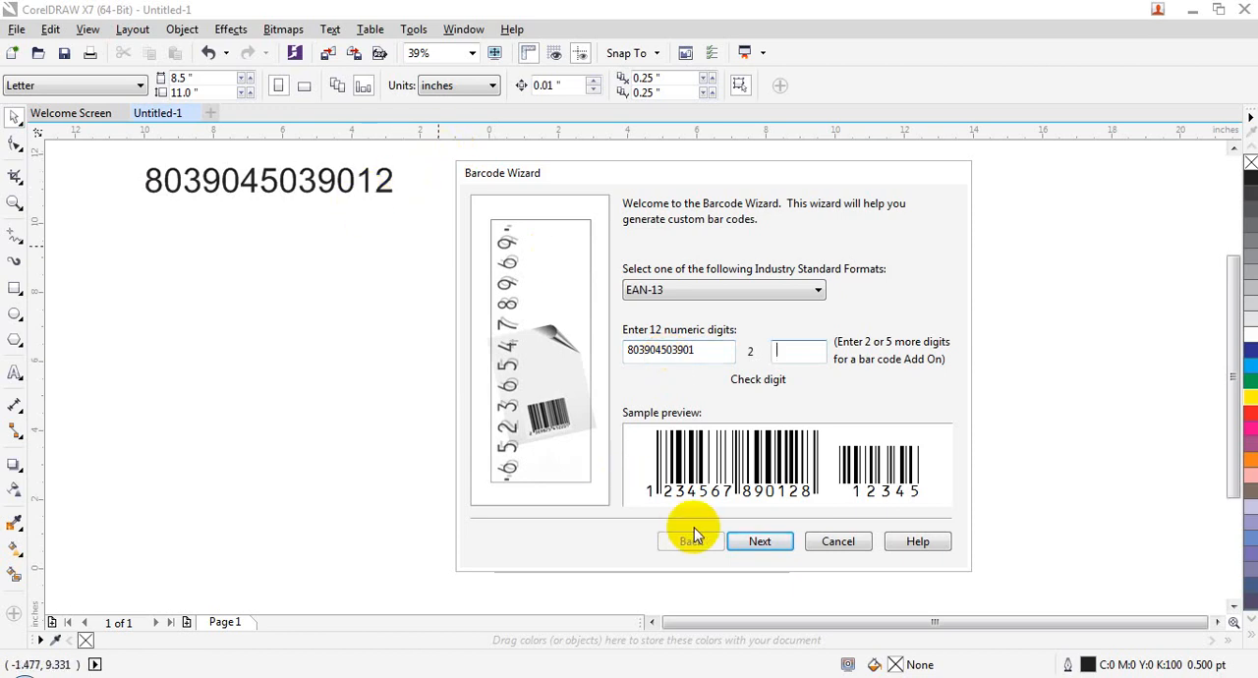
Step: Accept the default print and text properties and finish the wizard to insert the barcode on the page
click(733, 544)
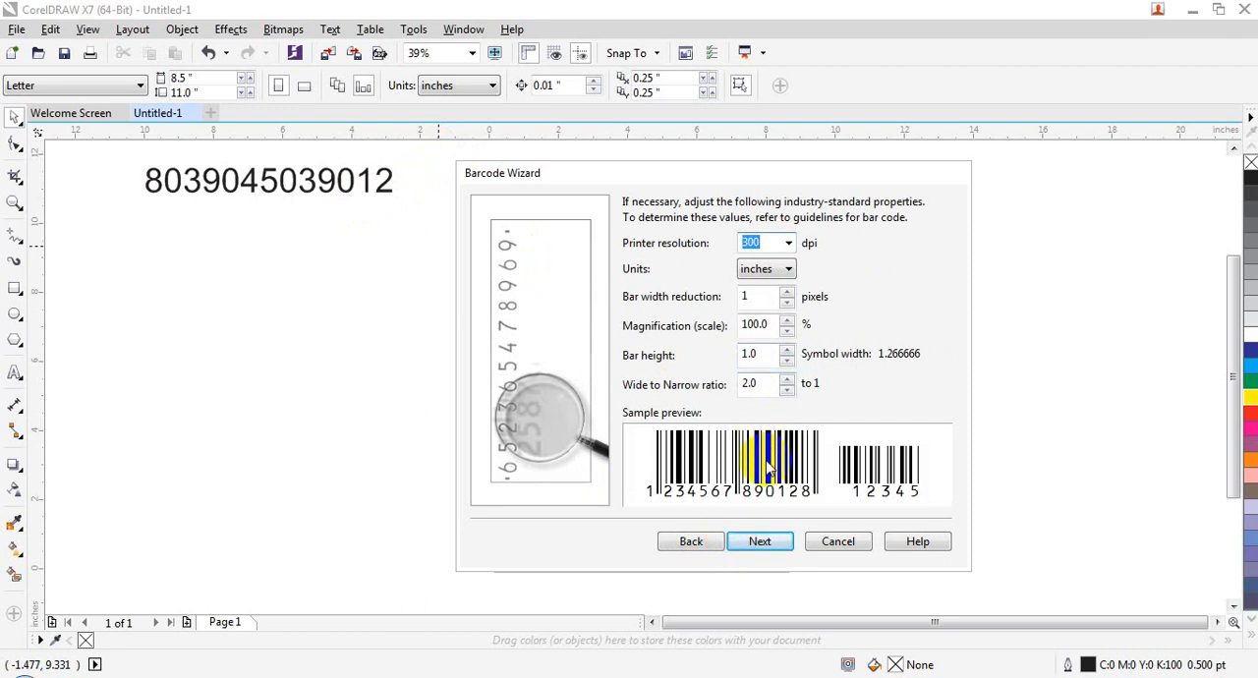
click(768, 545)
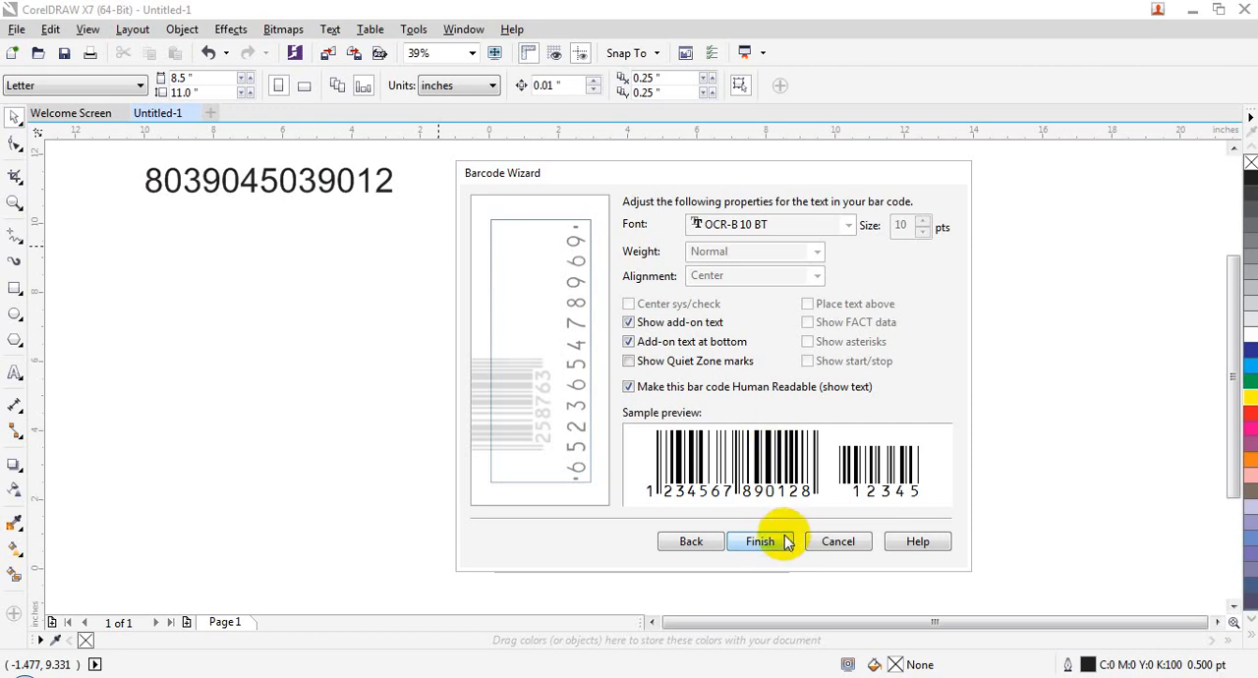
click(779, 540)
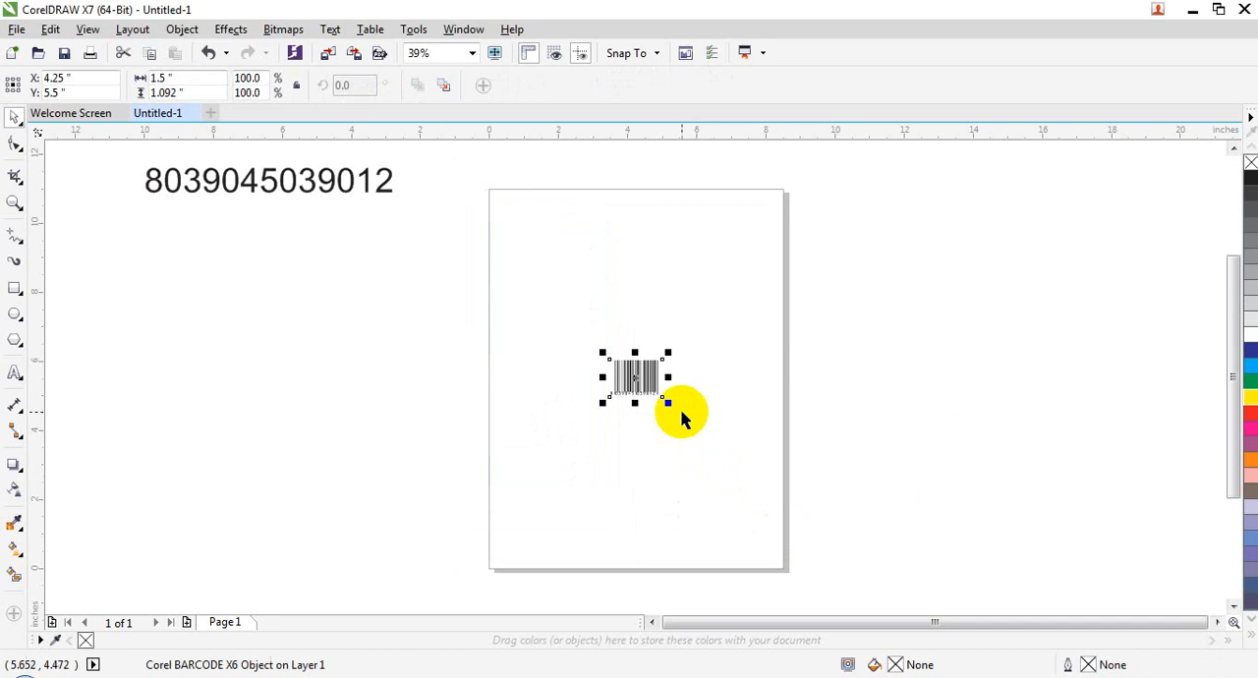
Step: Enlarge and reshape the barcode to about 7.2 by 2.2 inches in the lower half of the page
drag(667, 402, 727, 447)
drag(837, 553, 837, 553)
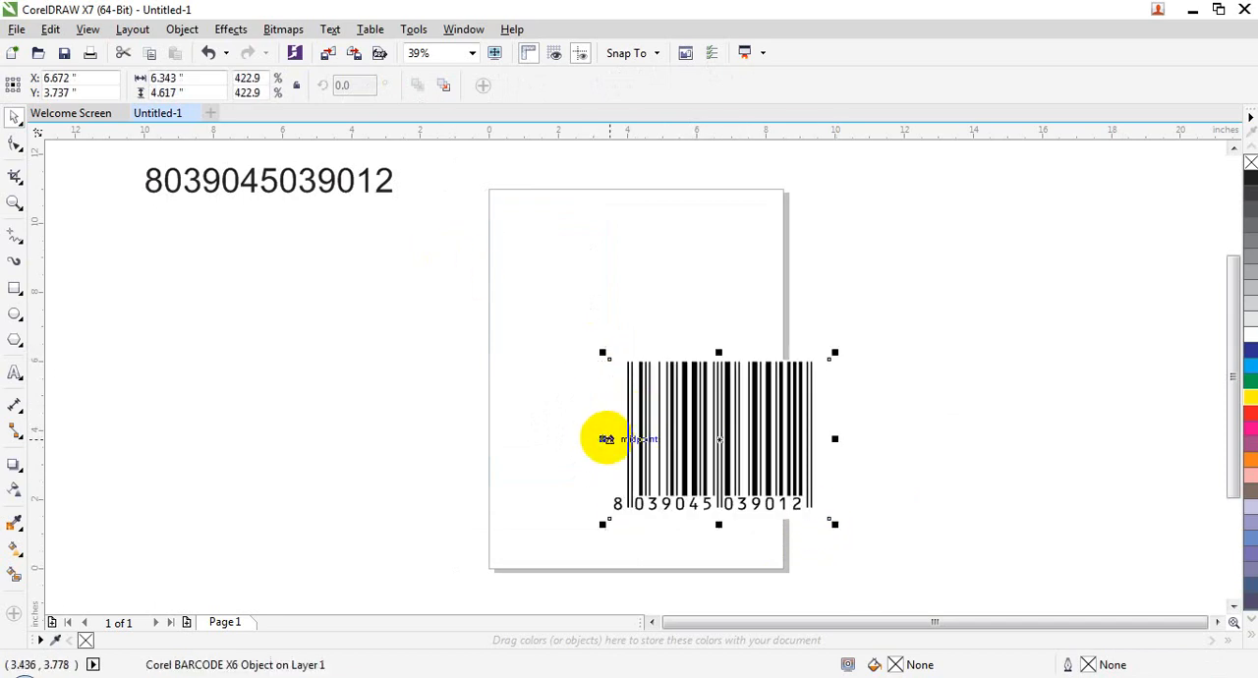
drag(604, 439, 502, 421)
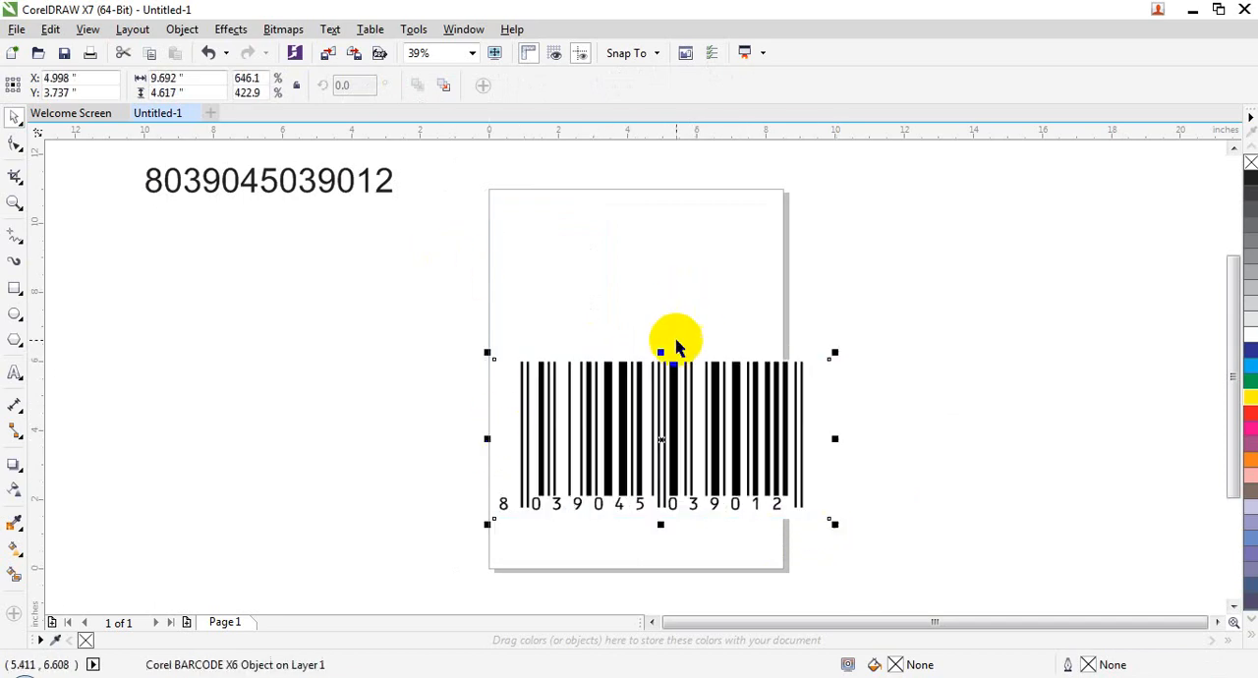
drag(661, 352, 664, 448)
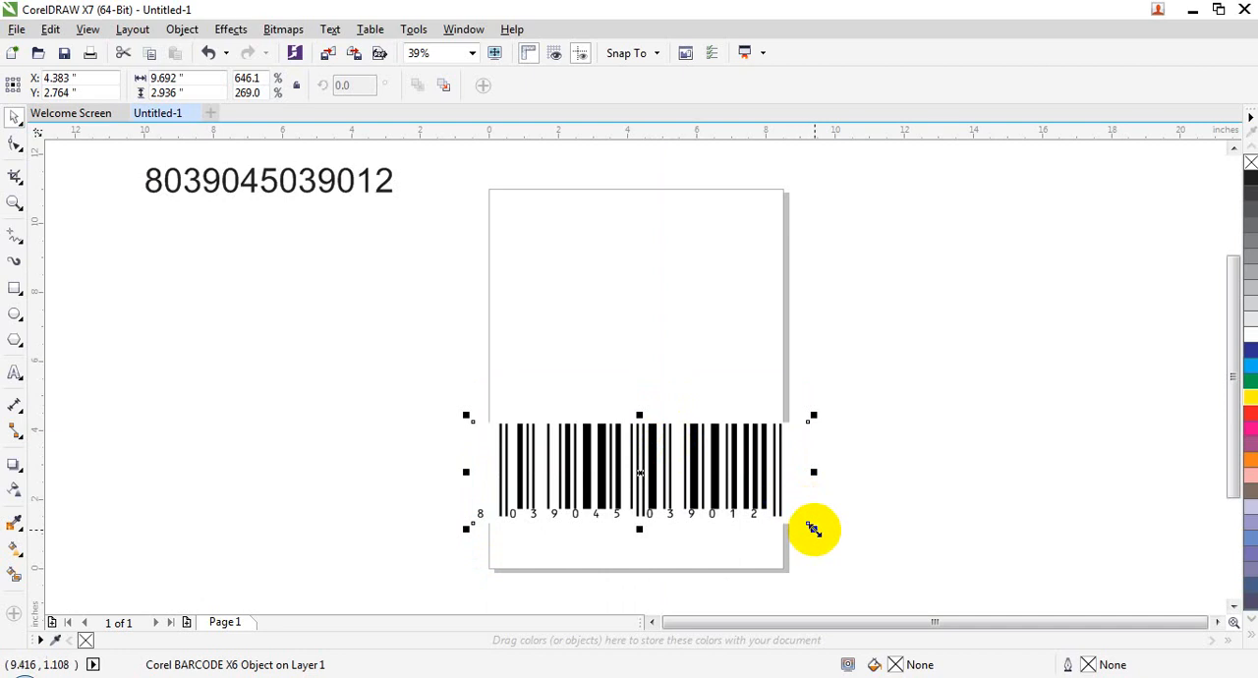
drag(813, 528, 766, 509)
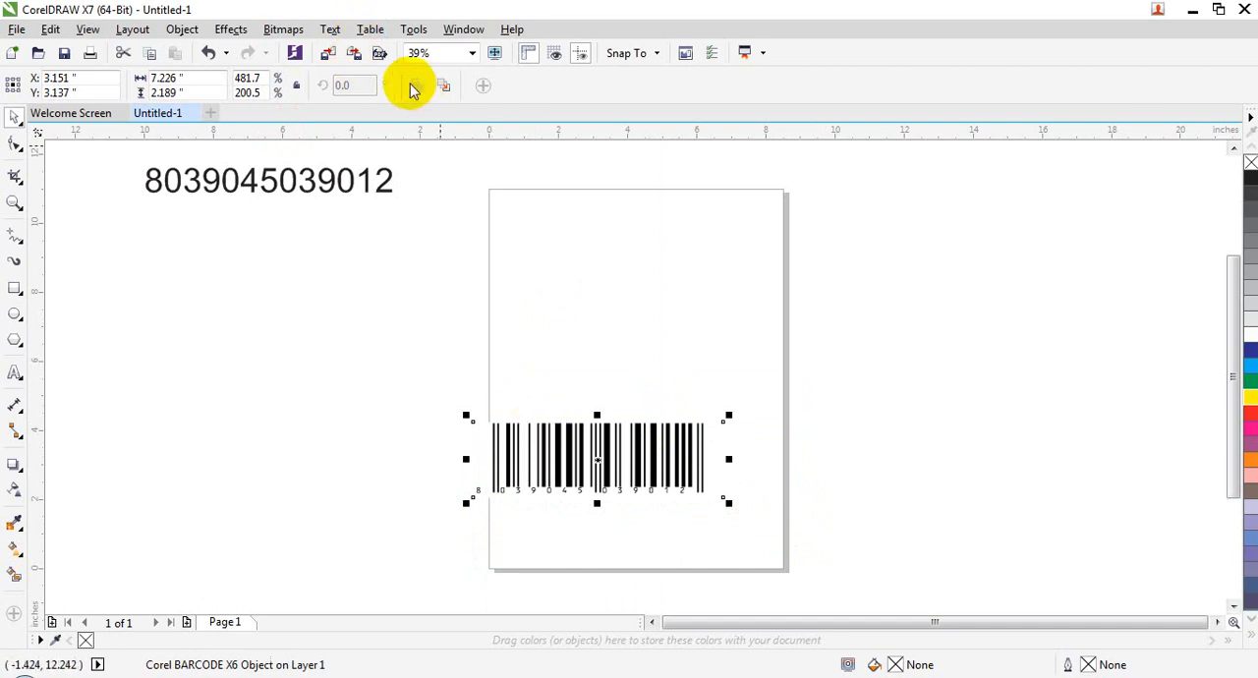
Step: Export the document to the Desktop as "barcode number" in CMX - Corel Presentation Exchange Legacy format
click(20, 29)
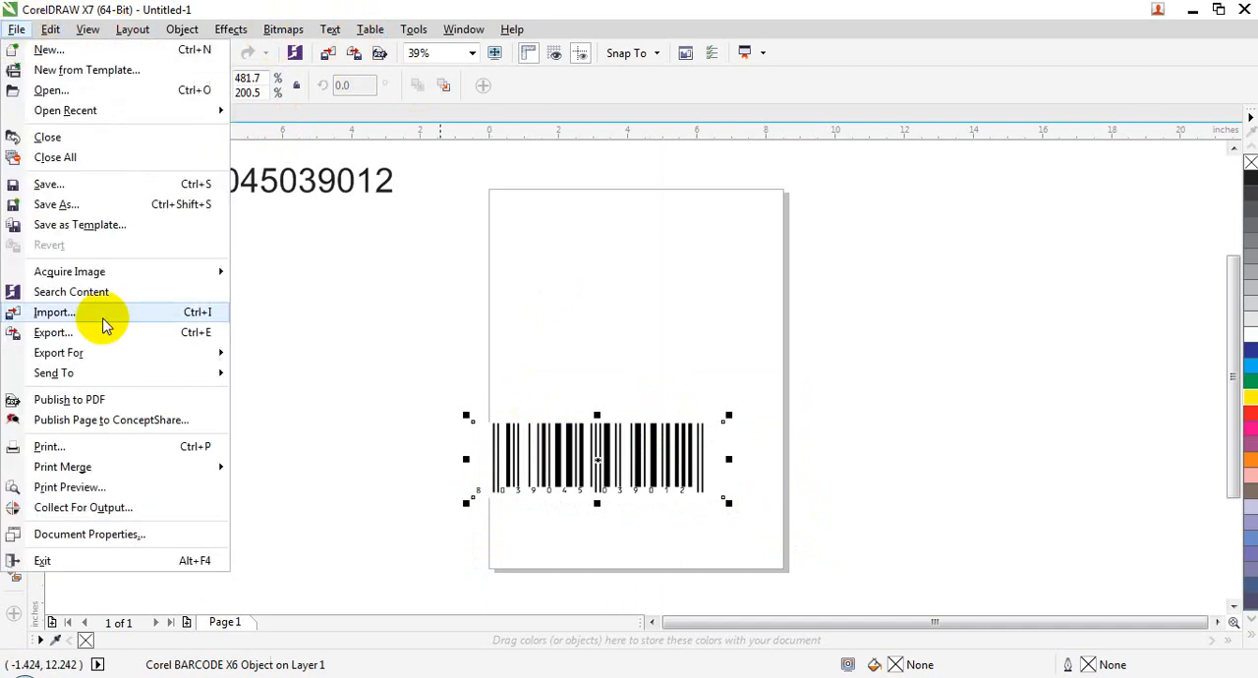
click(104, 335)
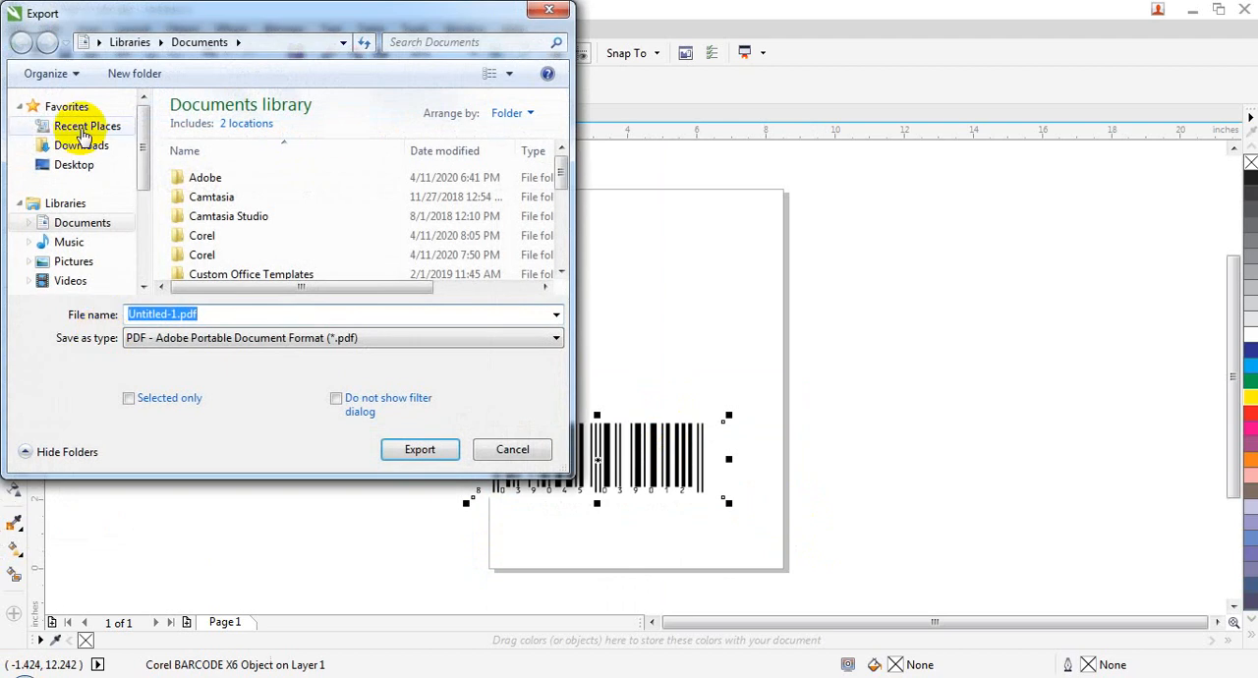
click(84, 163)
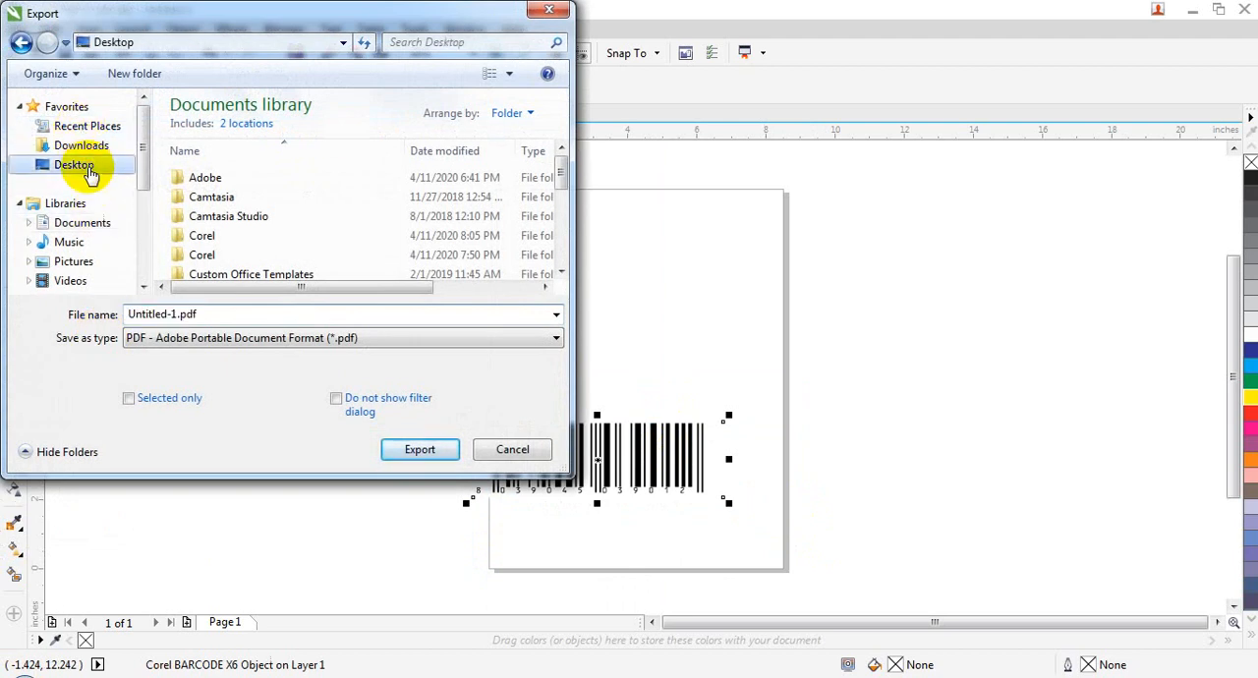
click(182, 337)
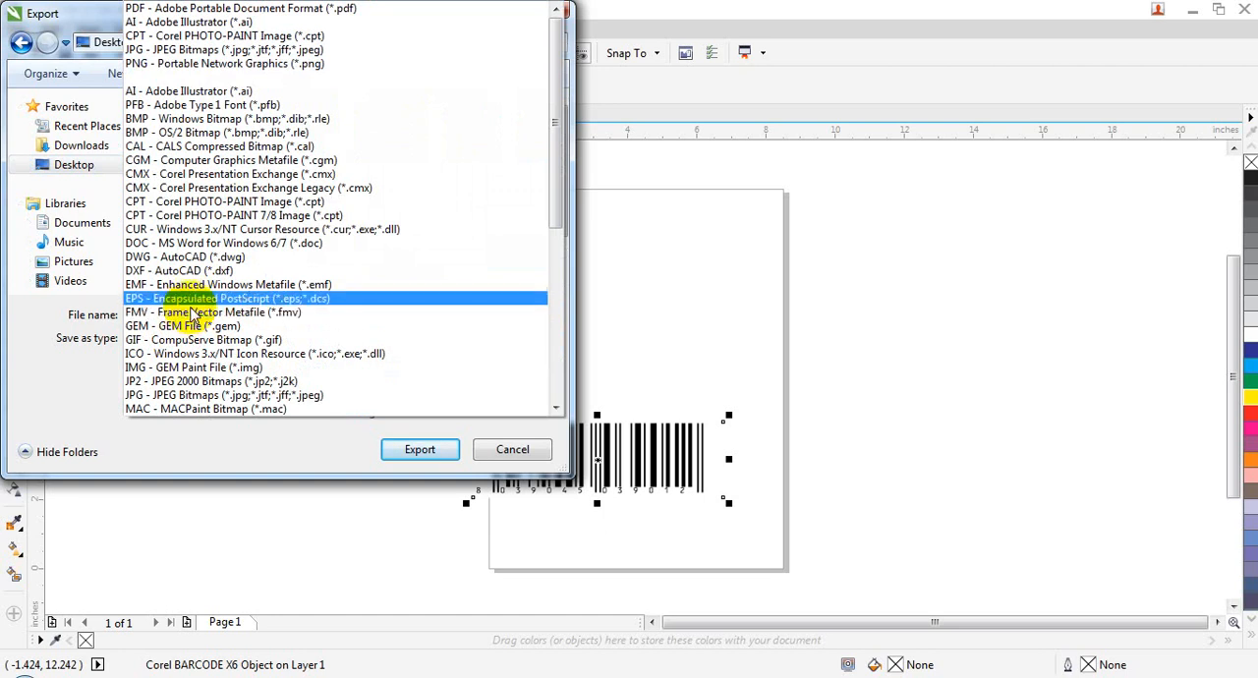
click(221, 189)
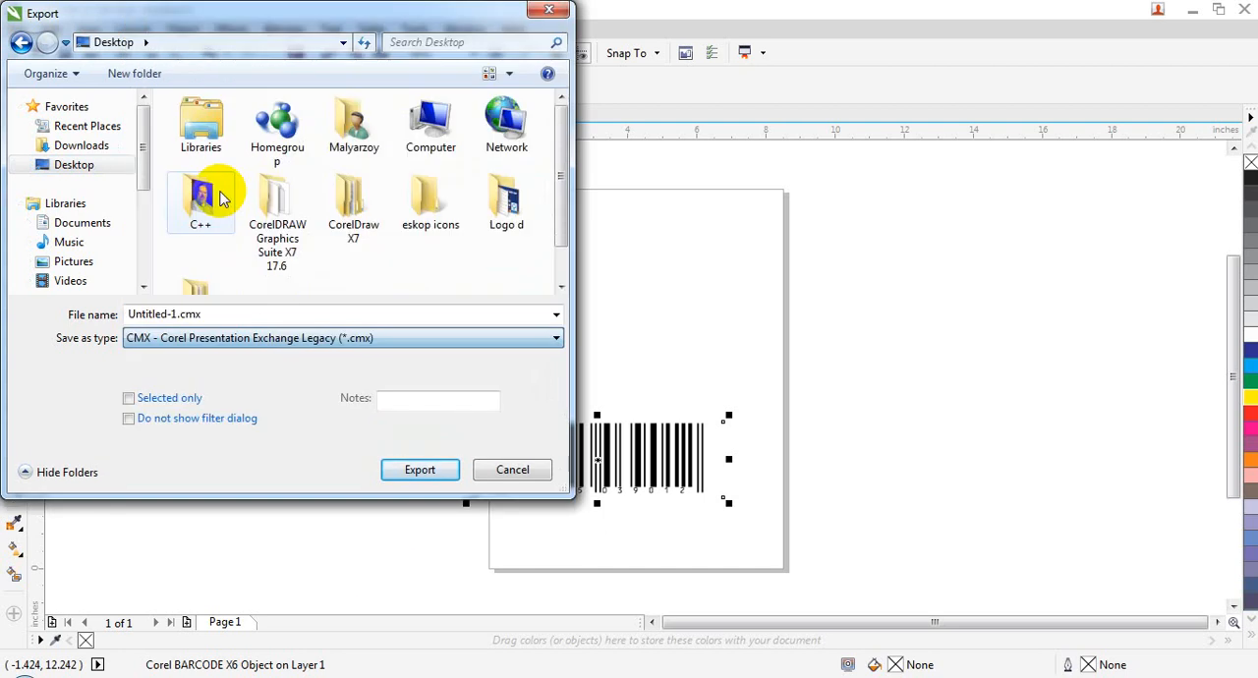
click(296, 320)
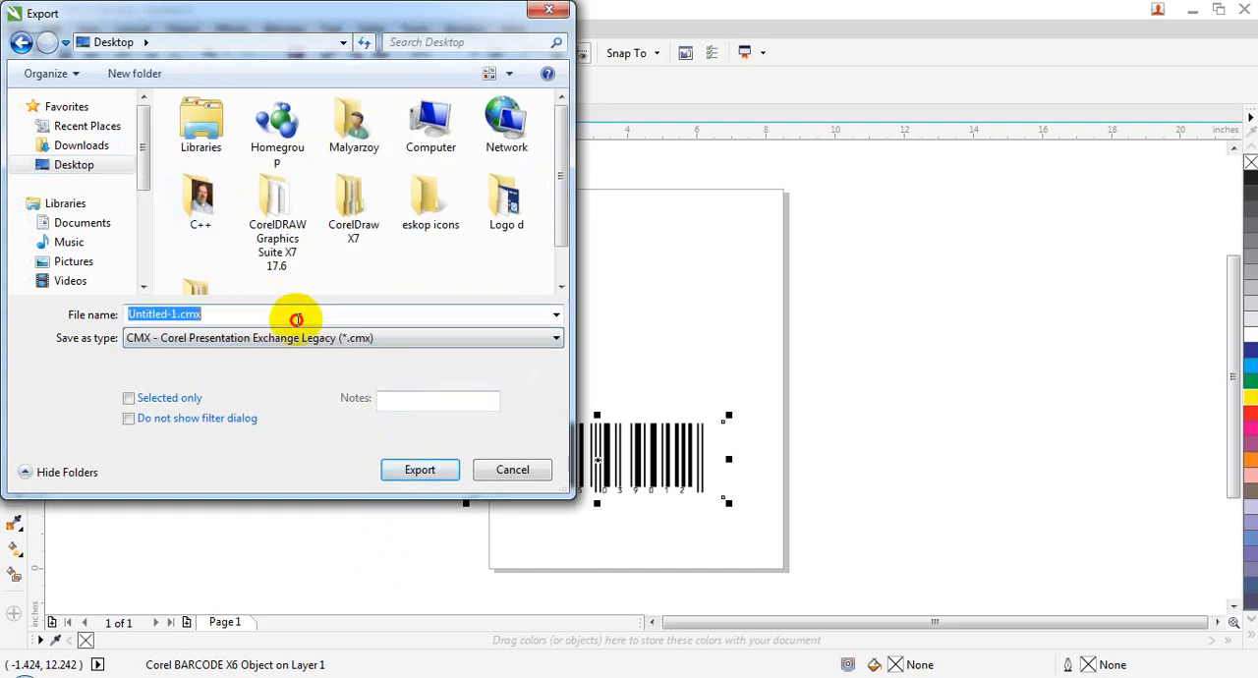
text(na)
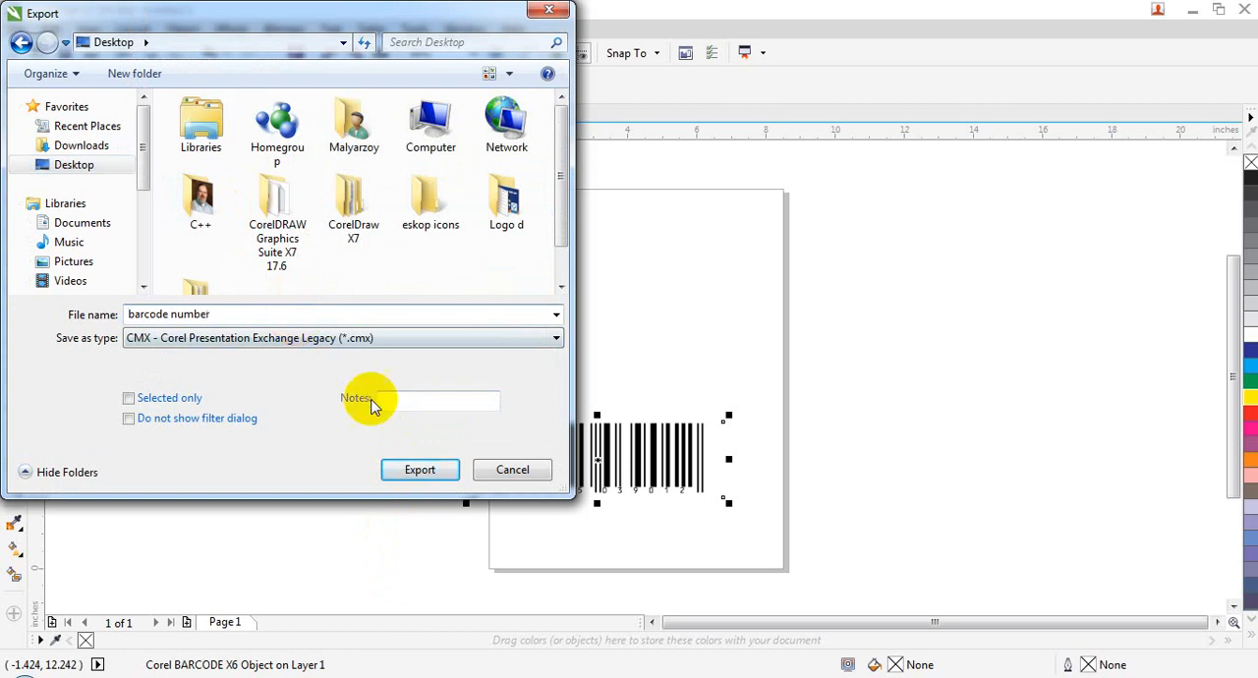
click(420, 470)
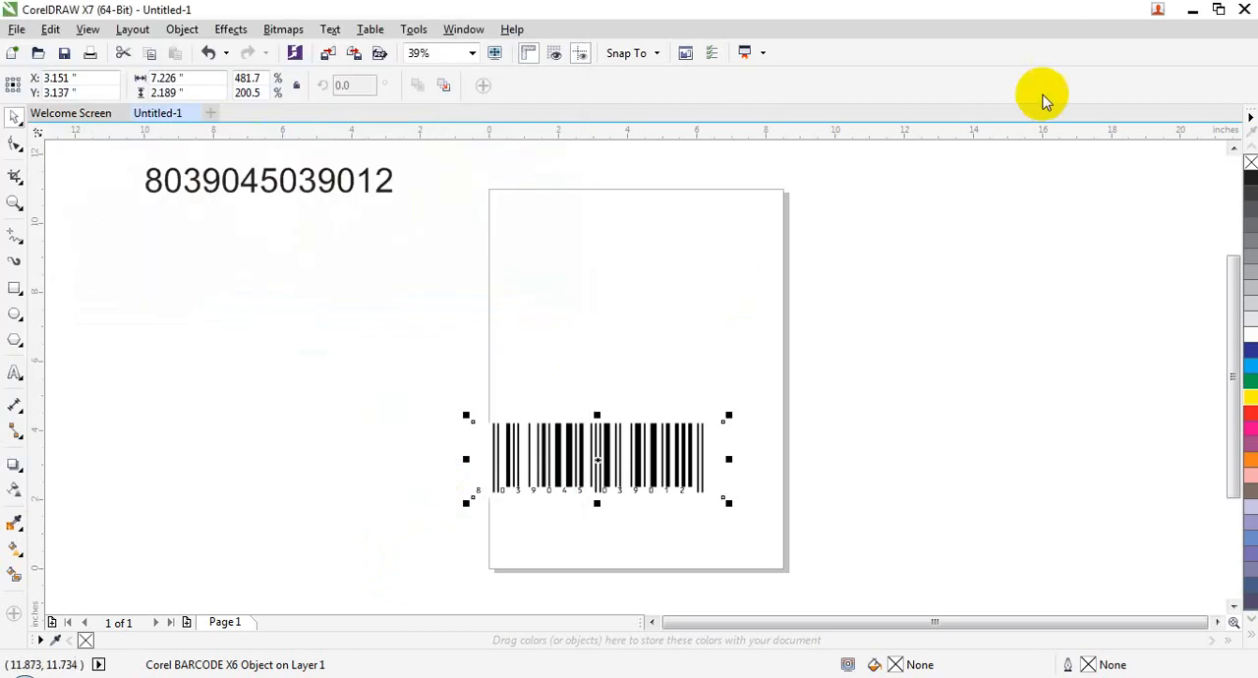
Step: Switch to the Windows desktop and open the exported barcode number.cmx file
click(1192, 9)
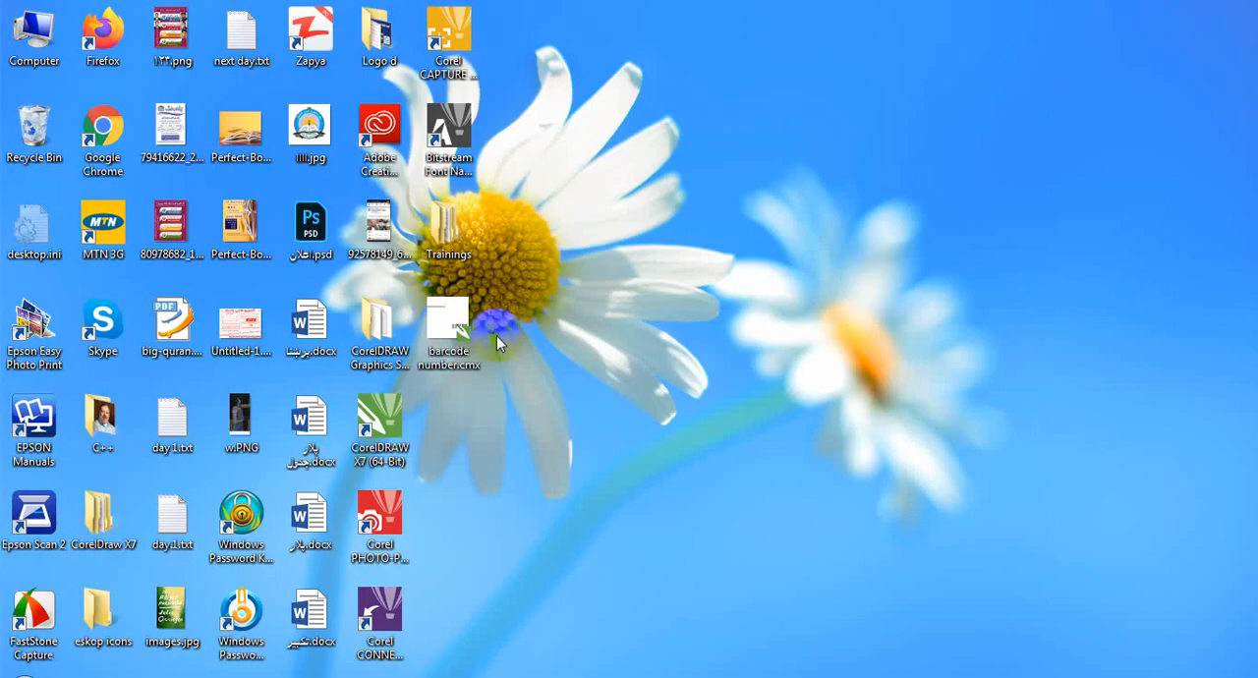
click(452, 314)
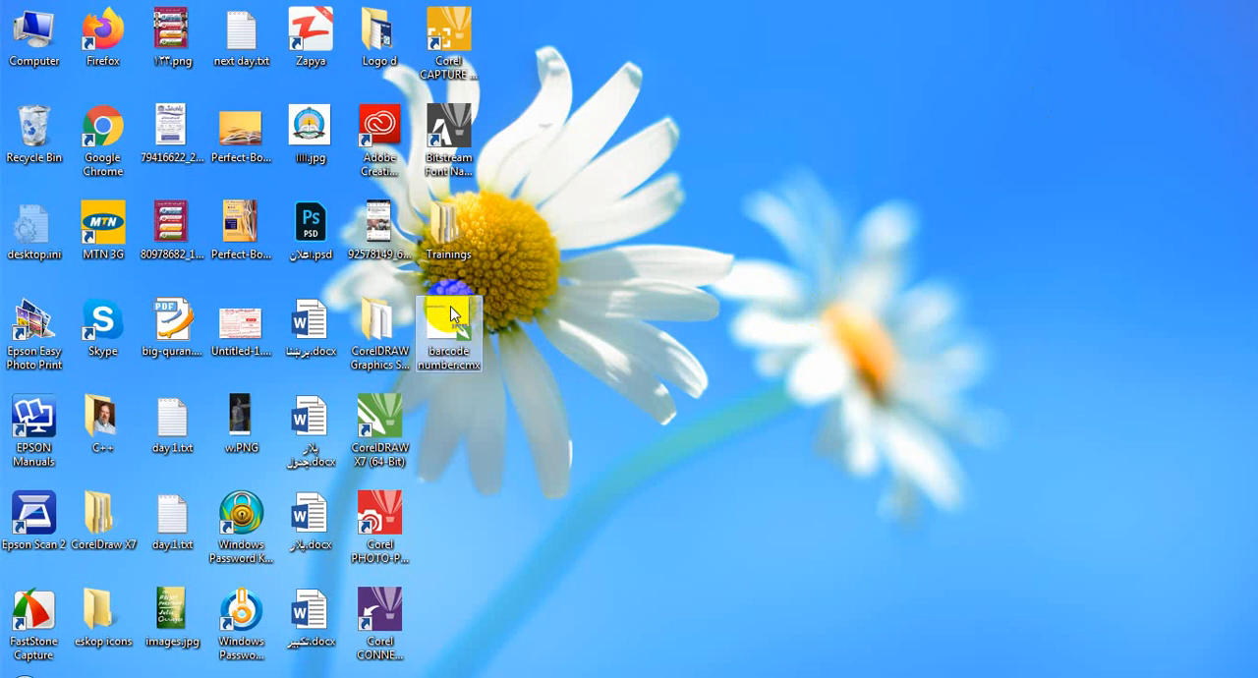
double_click(452, 314)
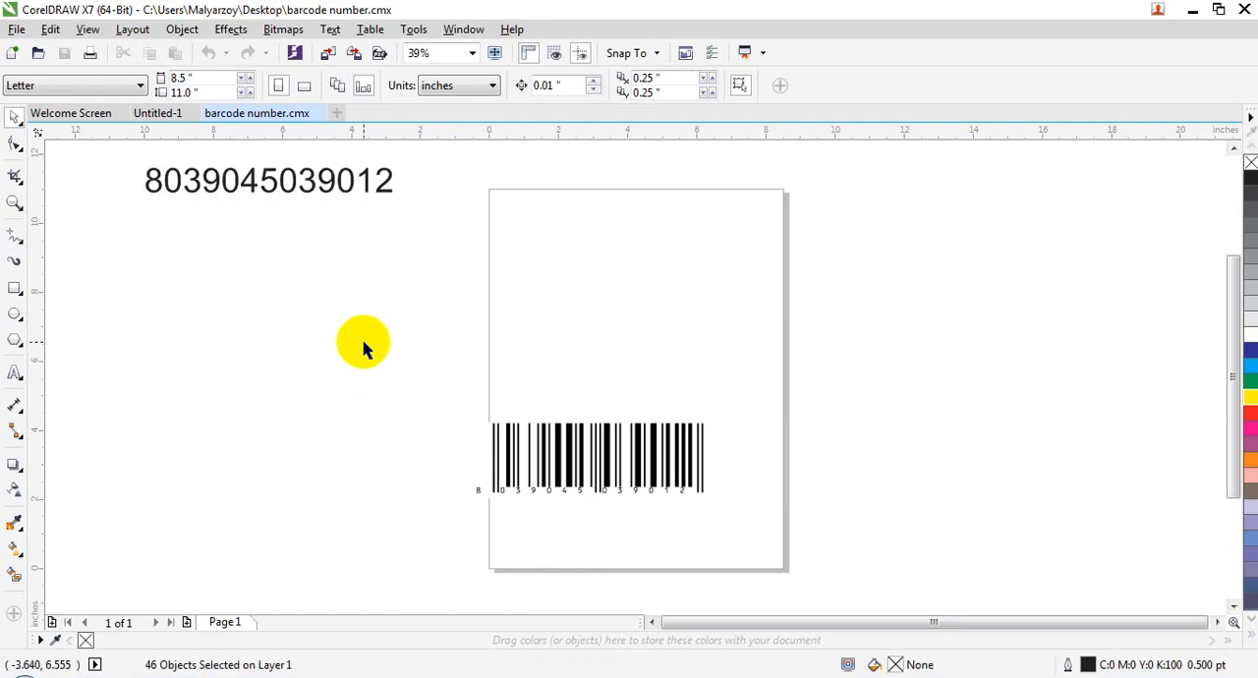
Step: Try moving the barcode's background rectangle up to the upper half of the page, and undo the move
click(563, 442)
drag(563, 442, 609, 280)
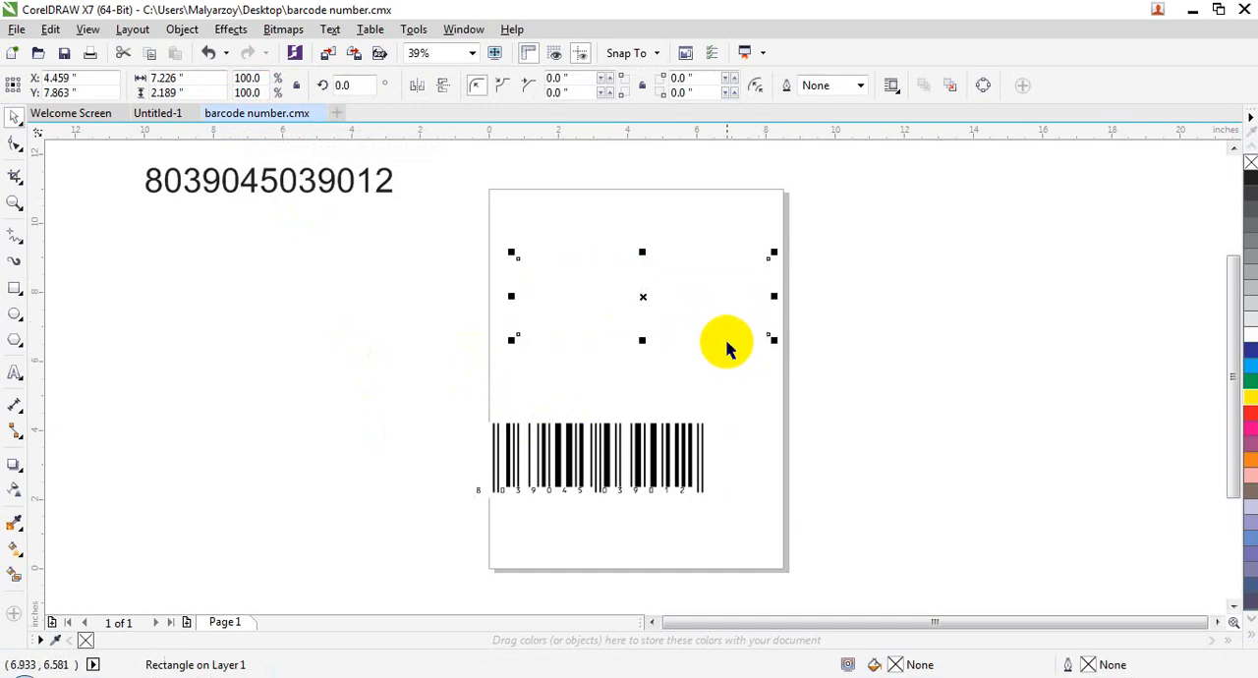
key(ctrl+z)
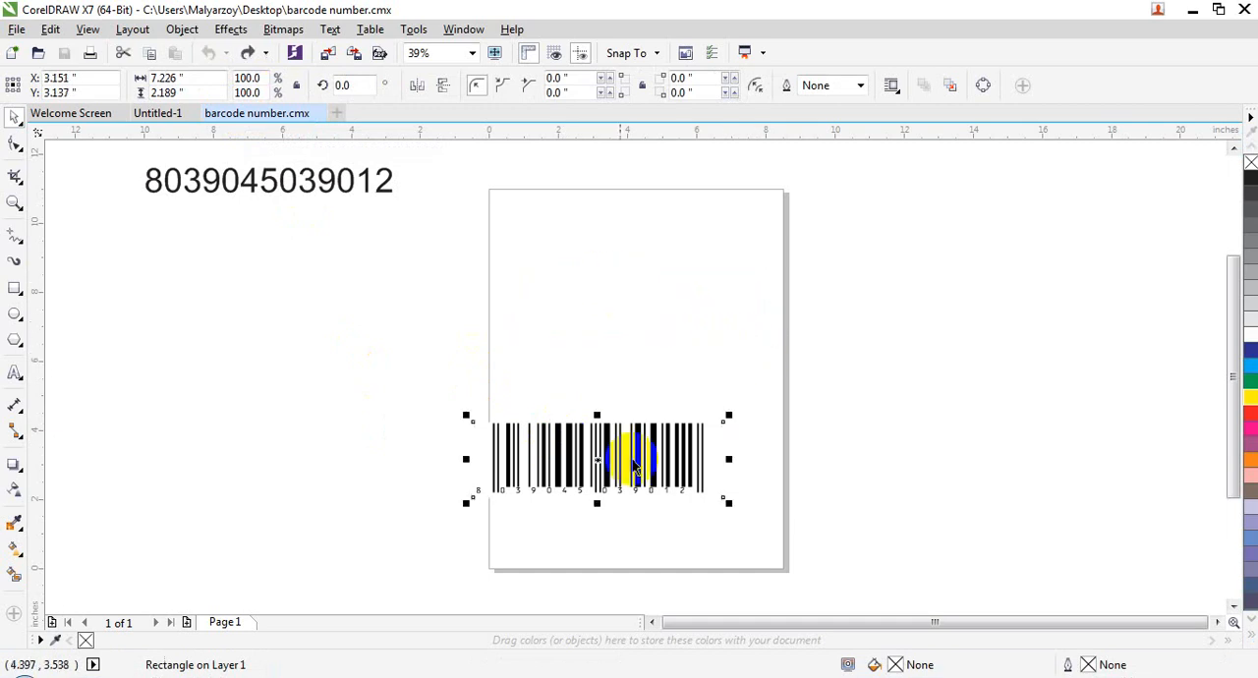
Step: Return to the Untitled-1 document, reopen its barcode for editing to view the wizard settings, and cancel without changes
click(192, 113)
right_click(537, 450)
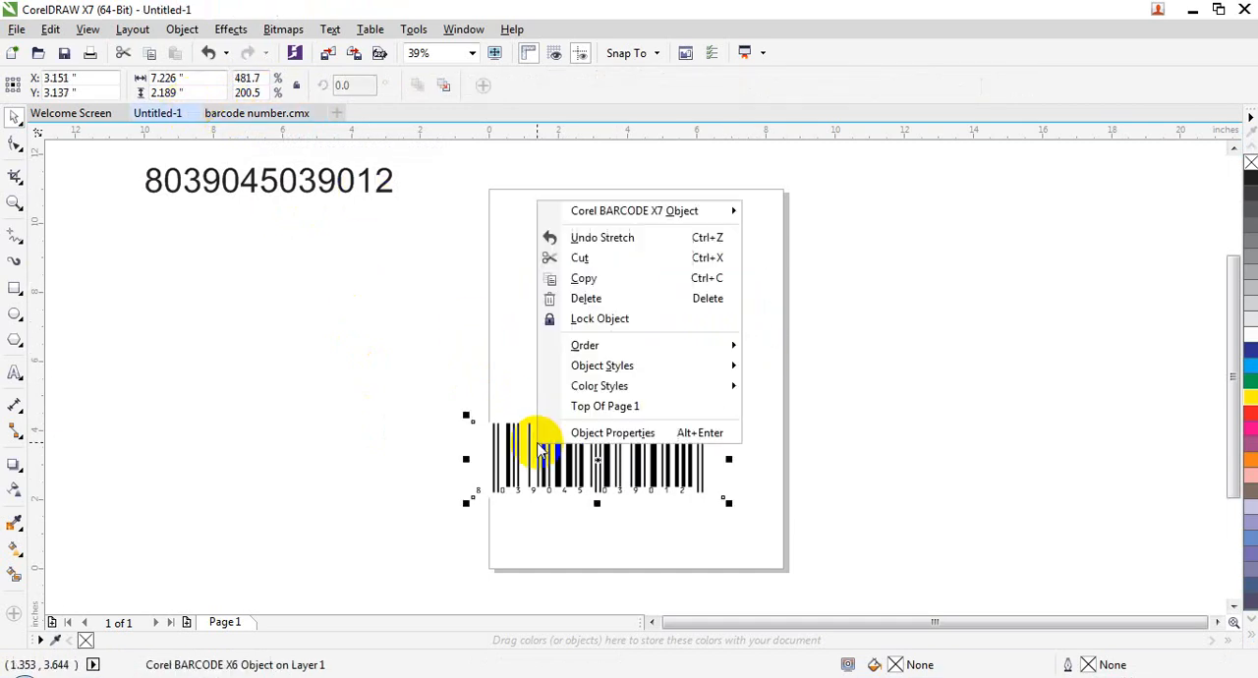
mouse_move(664, 224)
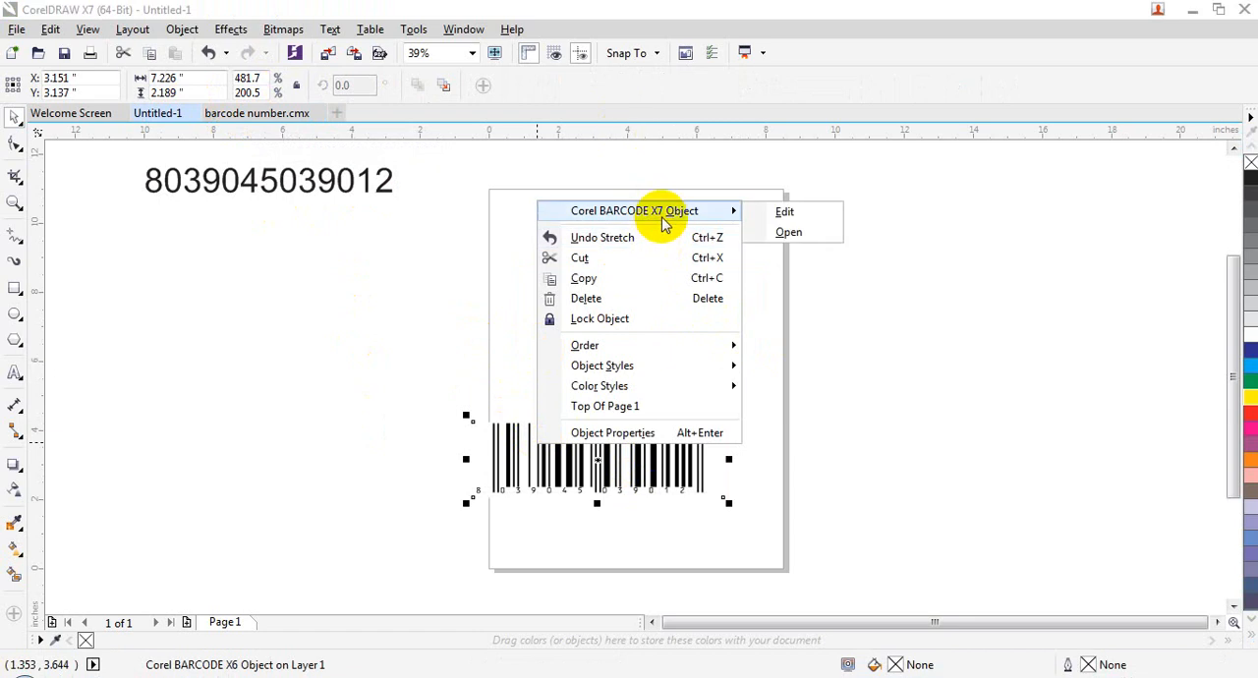
click(755, 212)
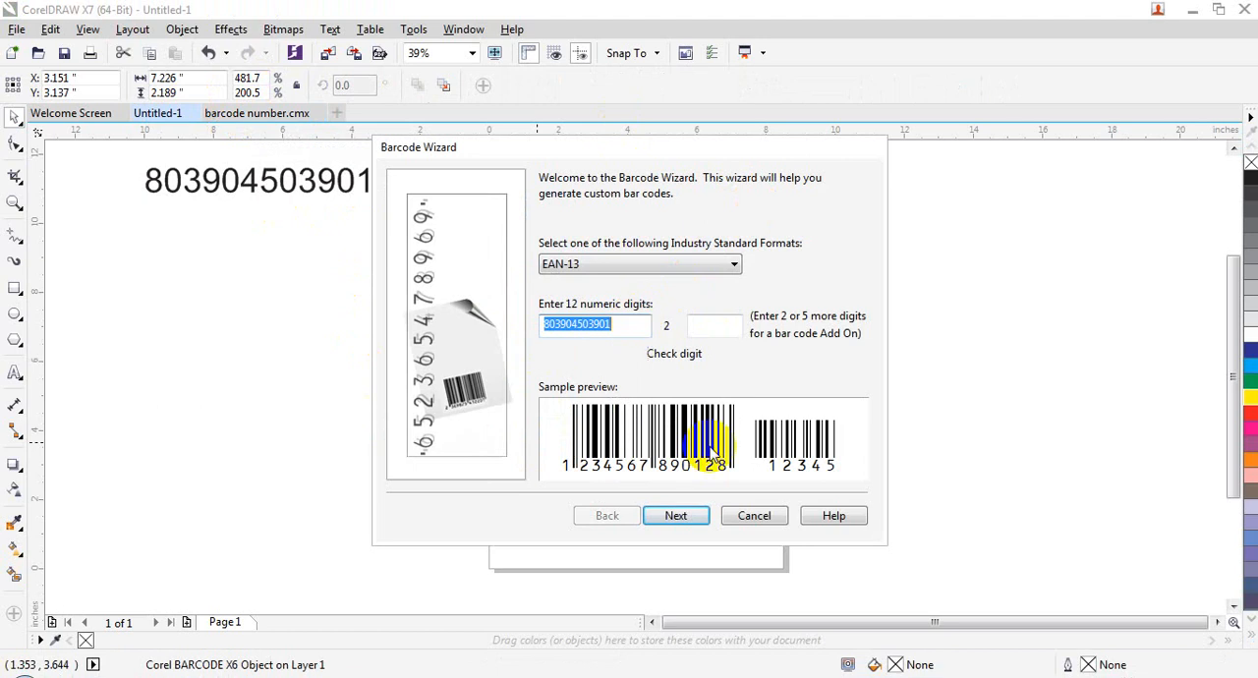
click(755, 515)
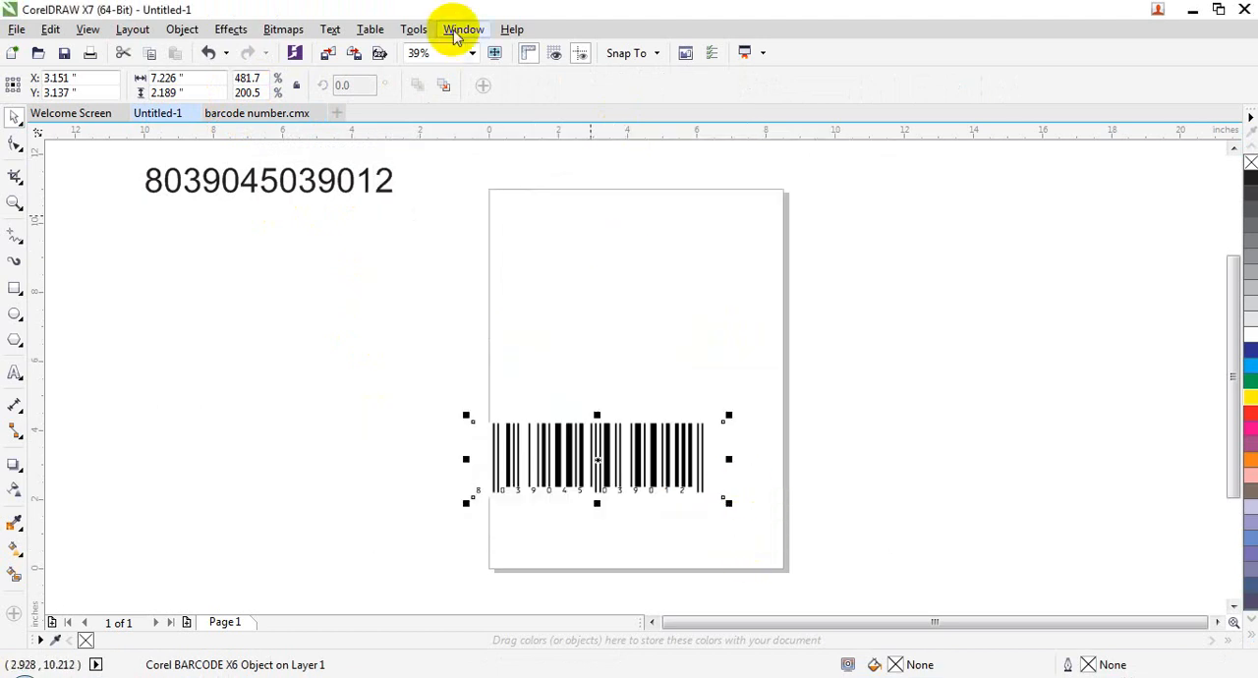
Step: Try to insert a QR code and dismiss the Corel account sign-in window
click(184, 29)
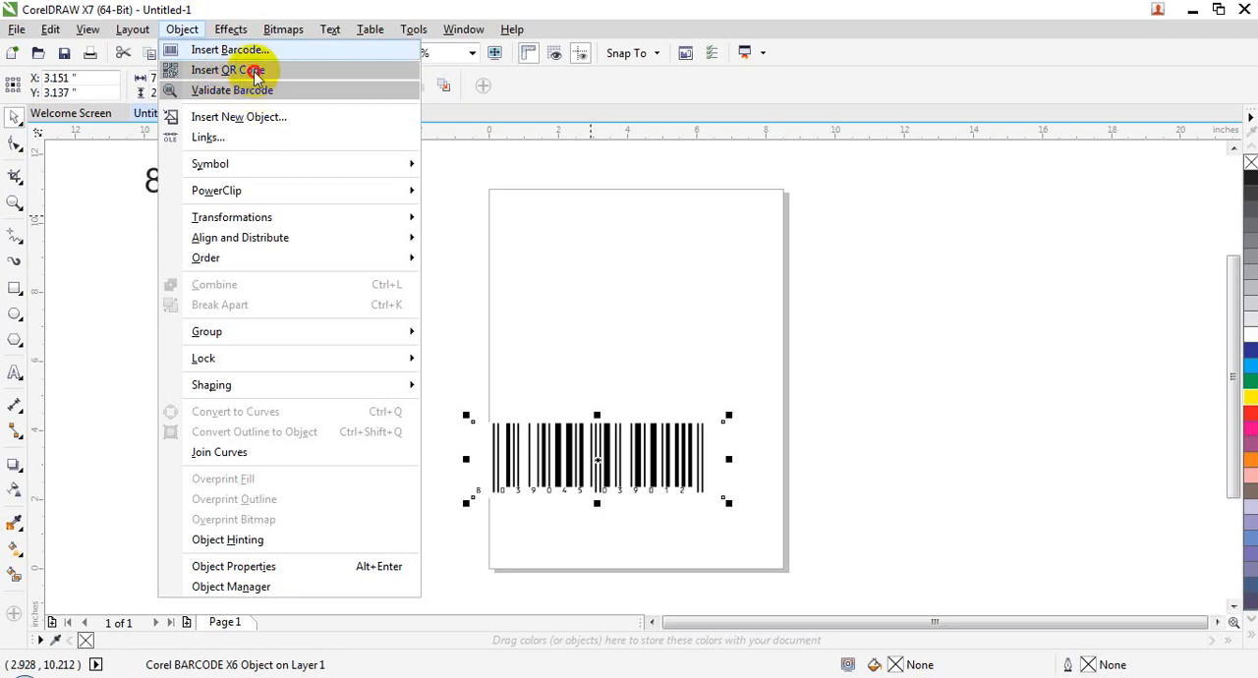
click(253, 71)
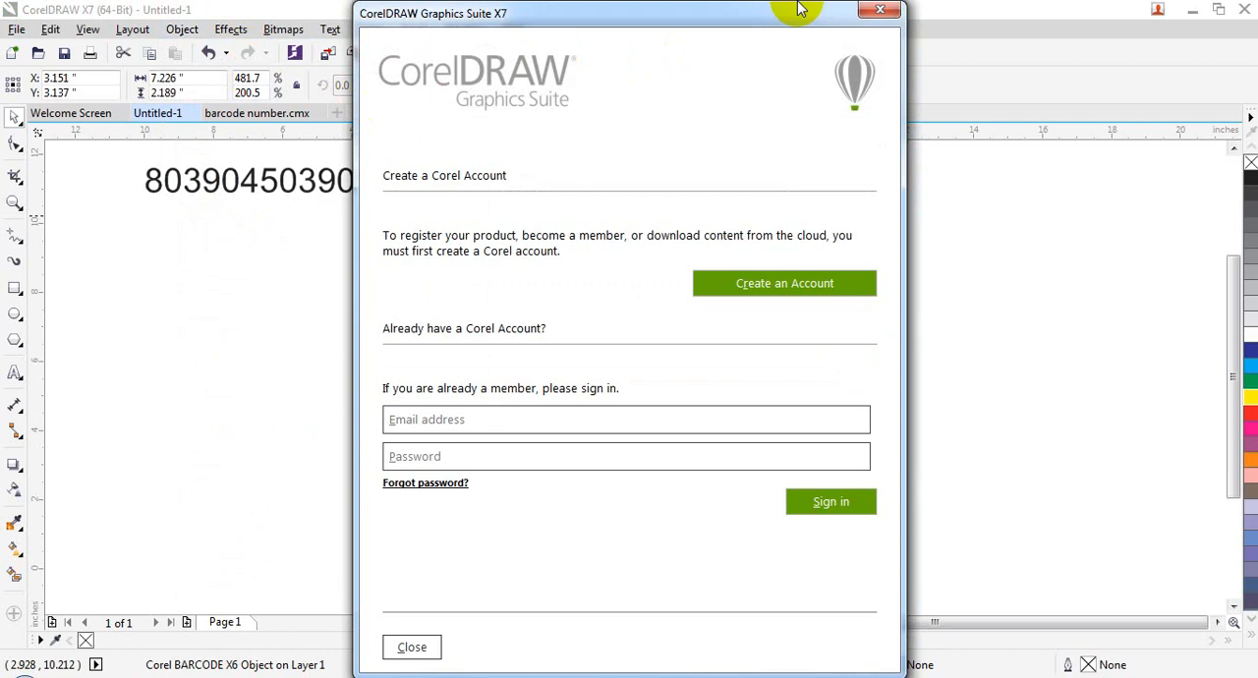
click(865, 15)
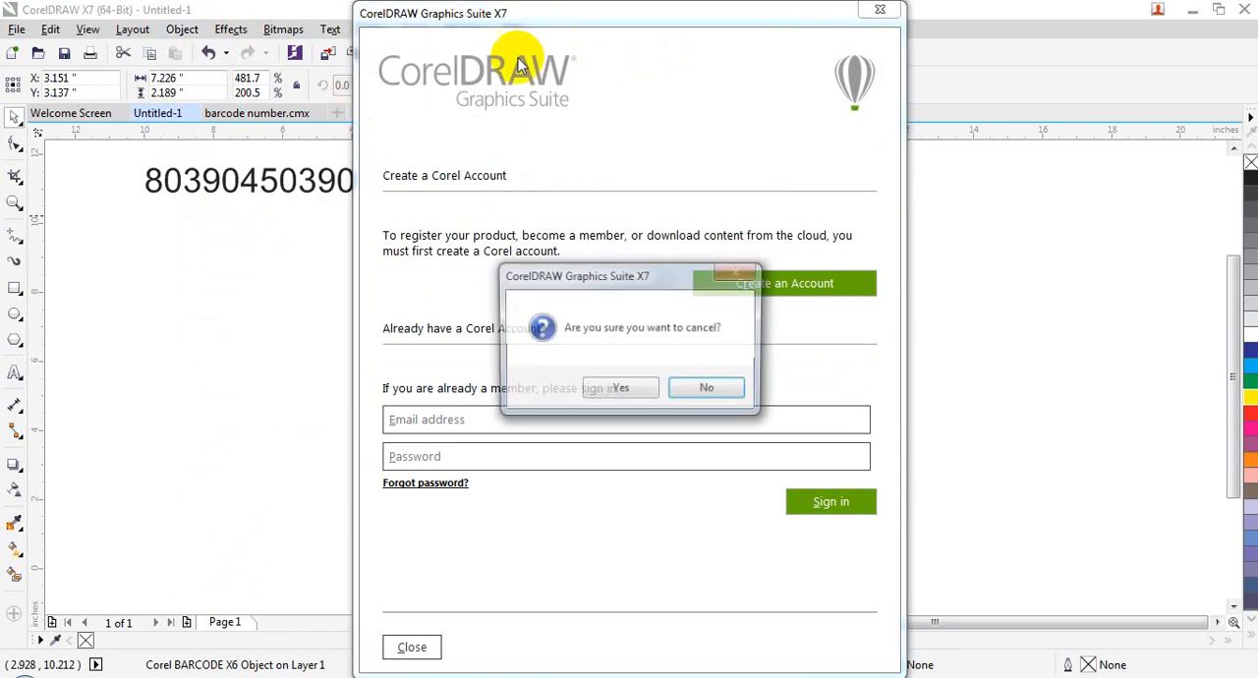
click(643, 389)
click(518, 253)
click(184, 29)
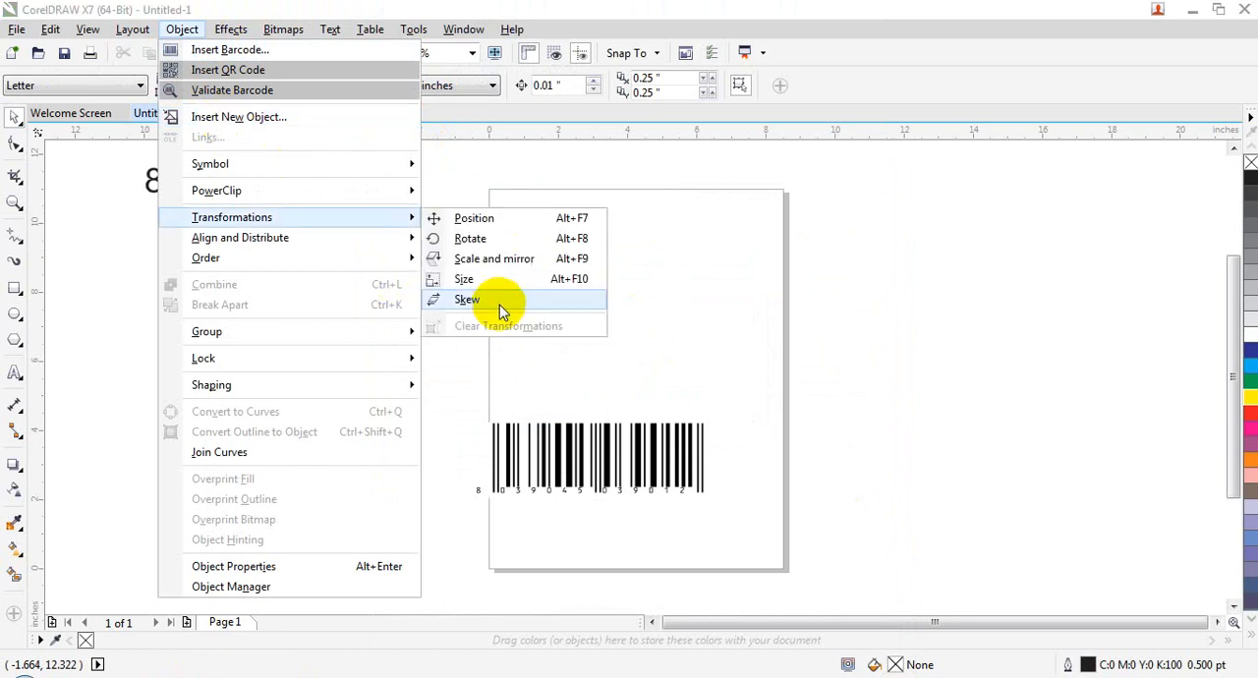
click(547, 357)
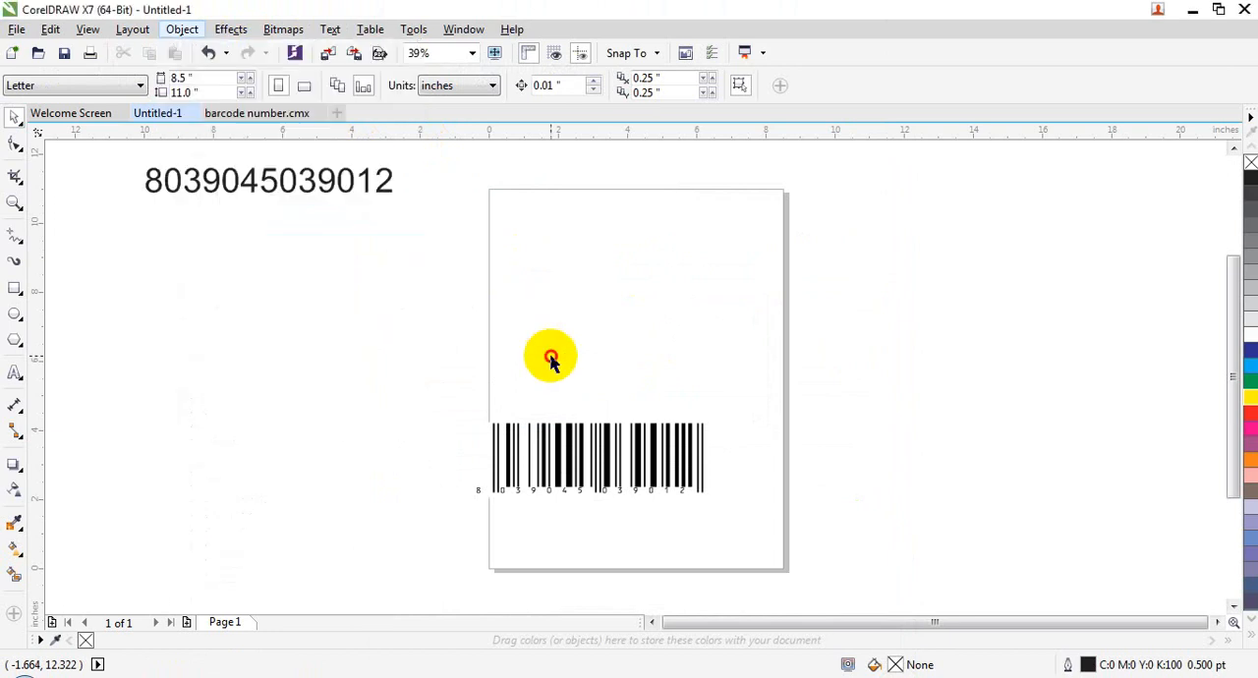
Step: Delete the reference number text and the barcode to leave the Untitled-1 page empty
click(238, 191)
key(Delete)
click(582, 479)
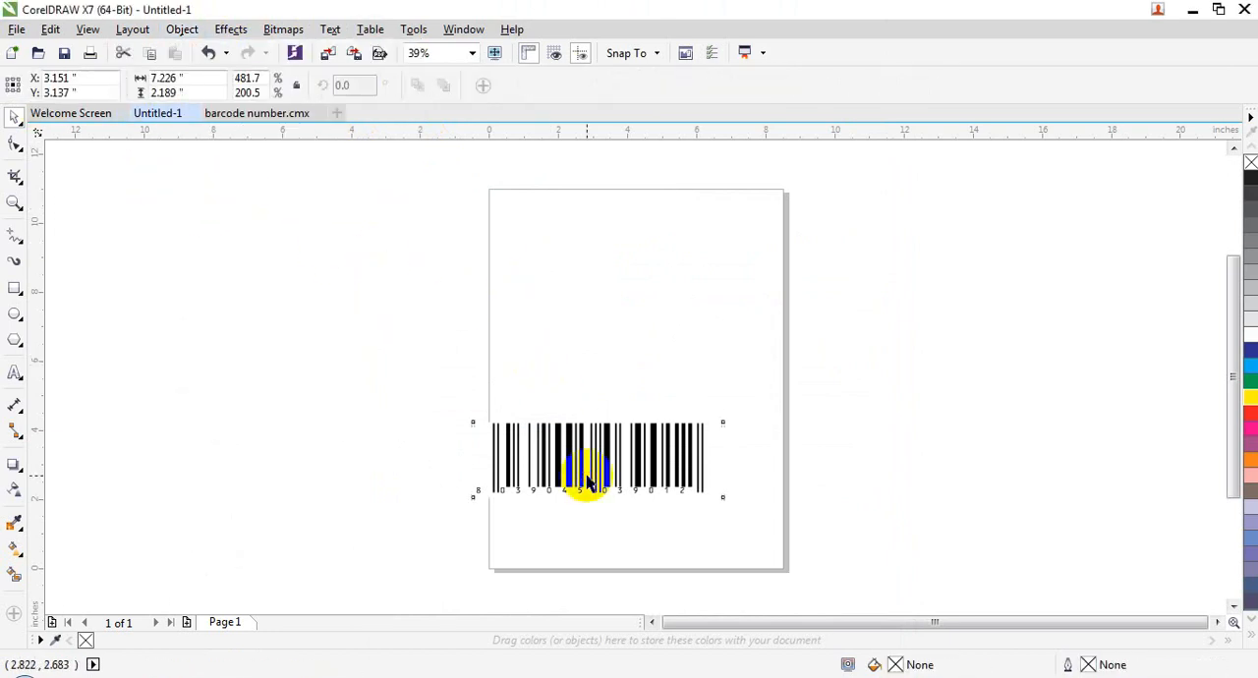
key(Delete)
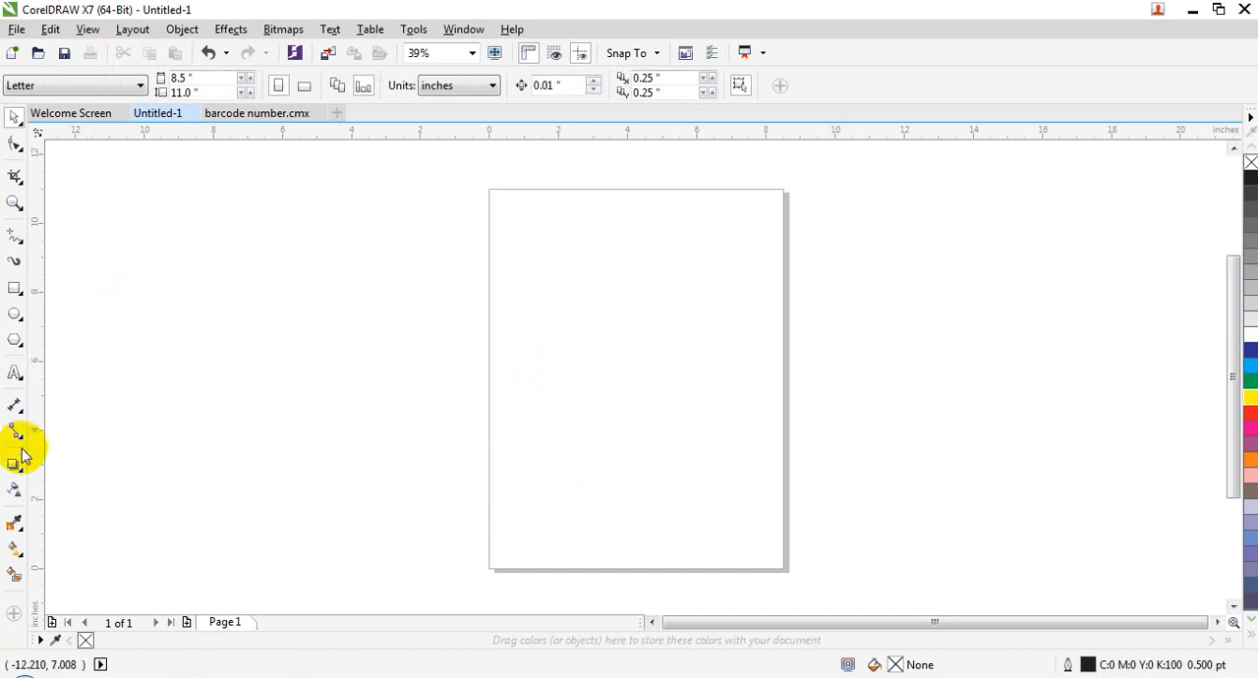
Step: Add the artistic text "Result Sheet Marks" in the empty area beside the page
click(17, 375)
click(287, 239)
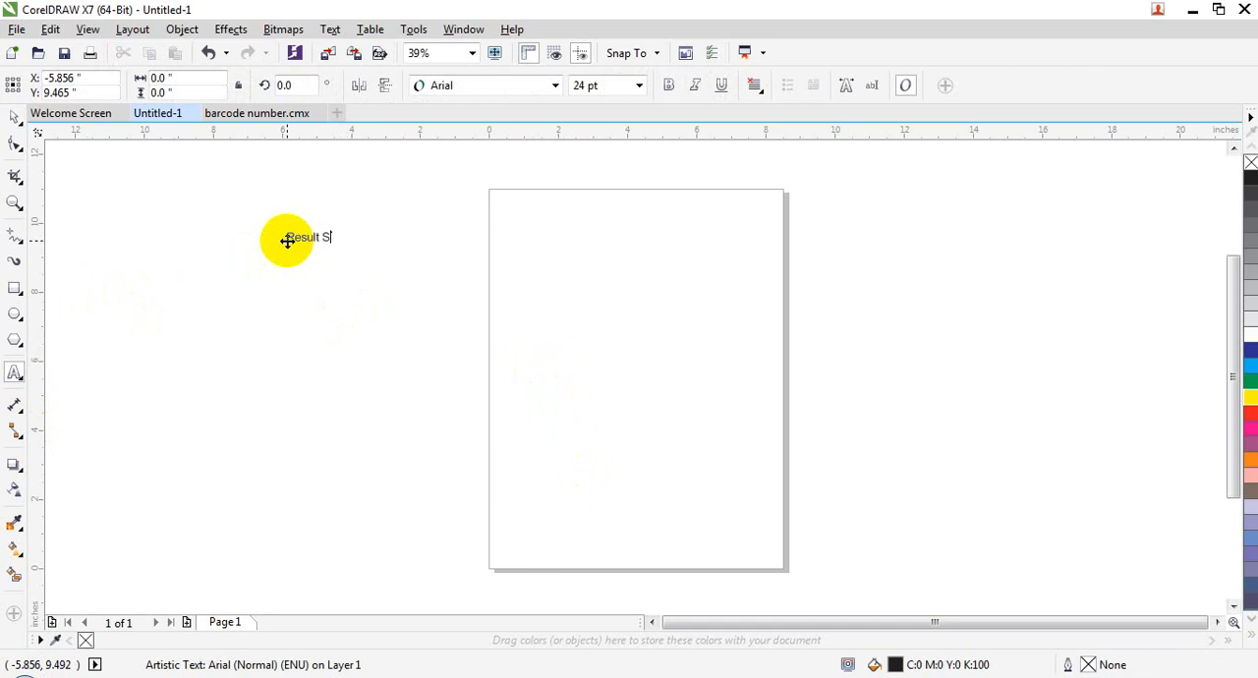
text(Marks)
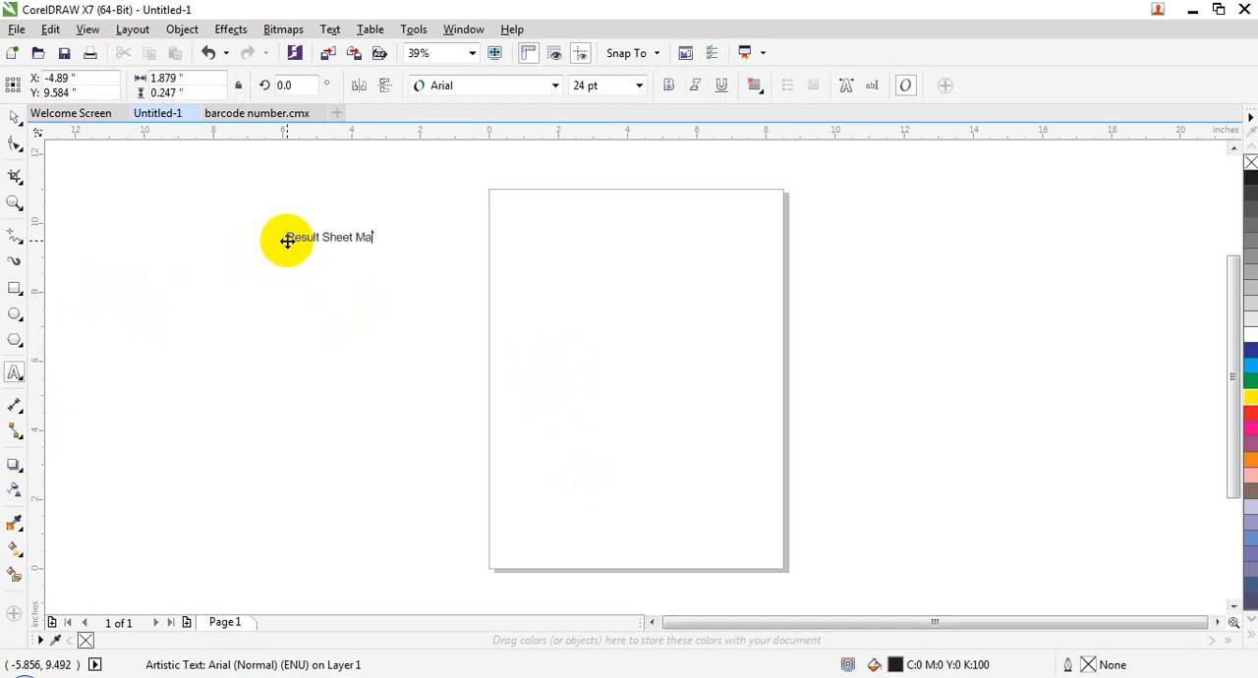
Step: Enlarge the "Result Sheet Marks" text to about 6.9 by 0.56 inches and place it across the top of the page
click(14, 117)
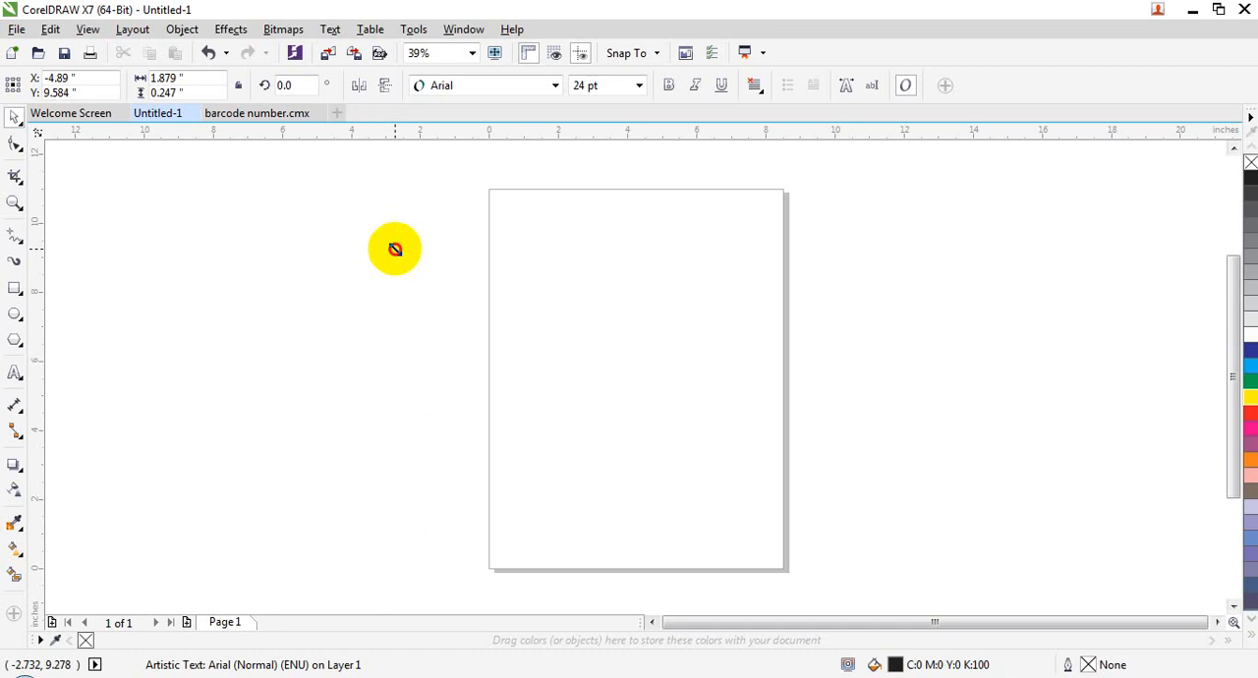
drag(396, 248, 519, 360)
drag(465, 242, 744, 210)
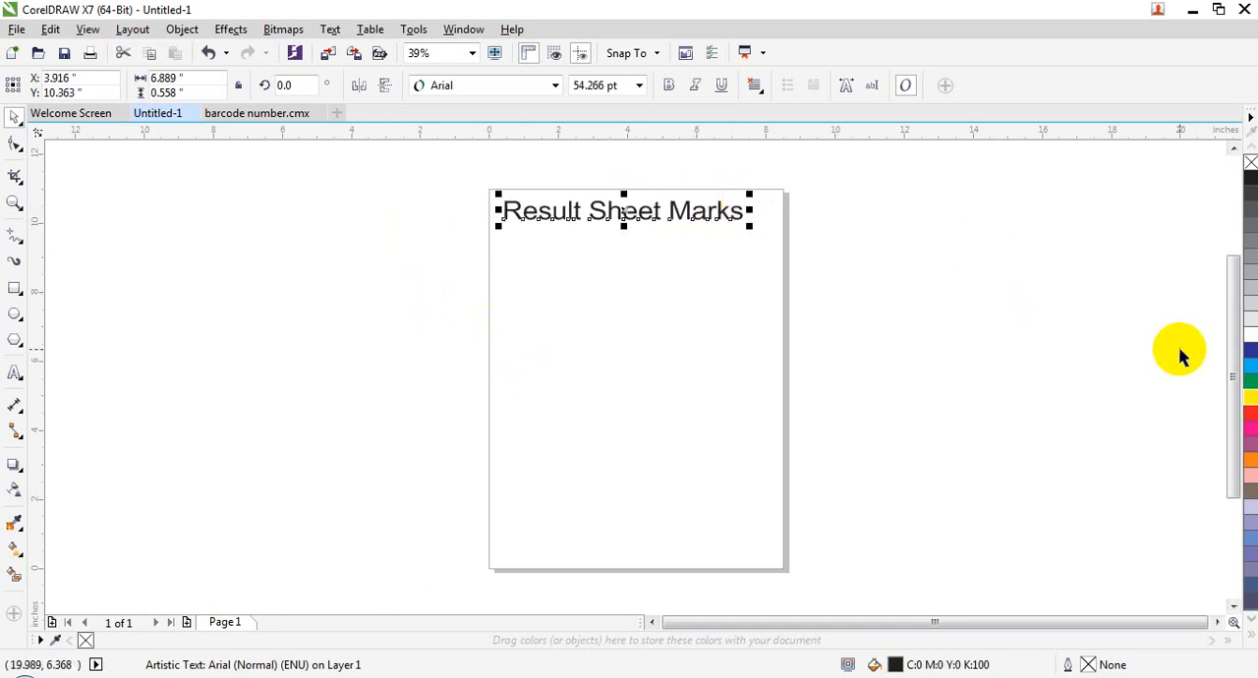
Step: Fill the "Result Sheet Marks" heading with red, make it bold, and deselect it
click(1250, 420)
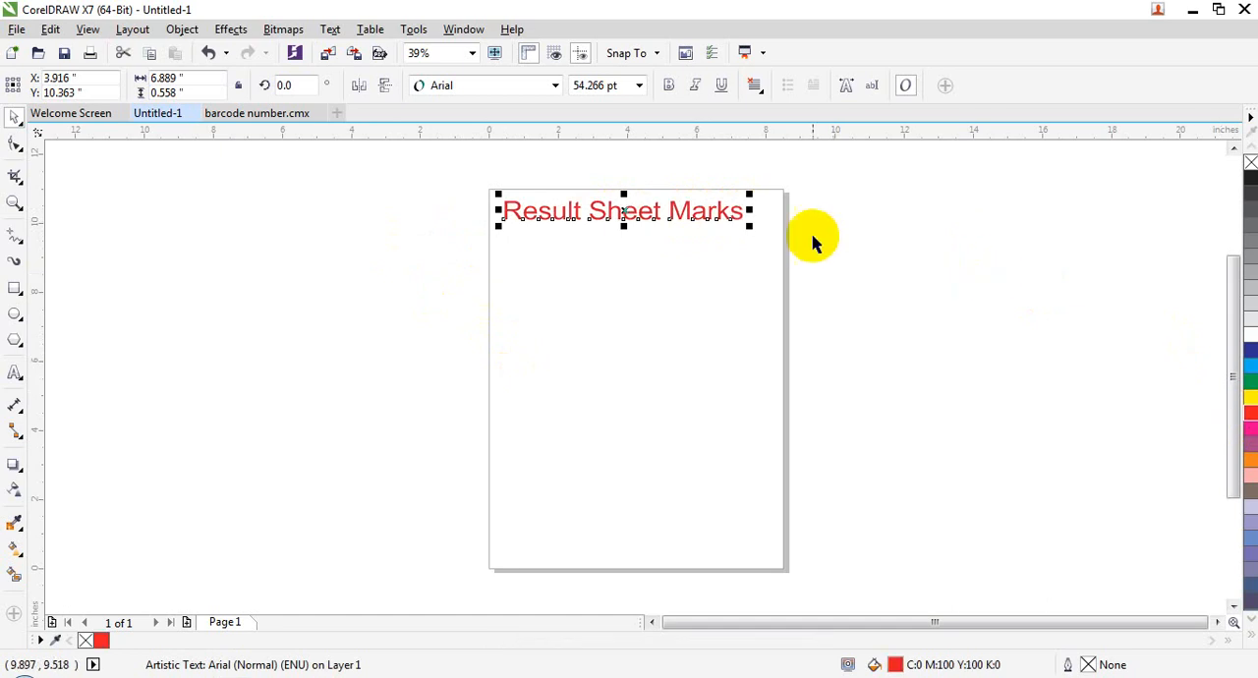
click(667, 85)
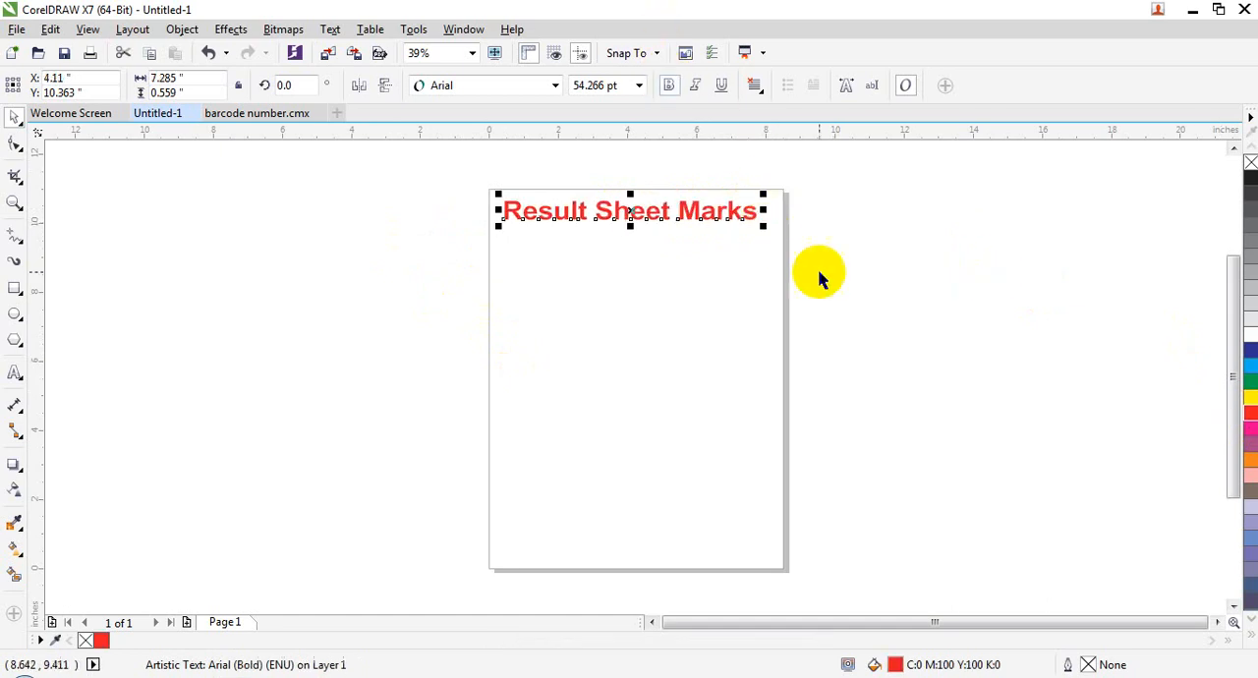
click(841, 300)
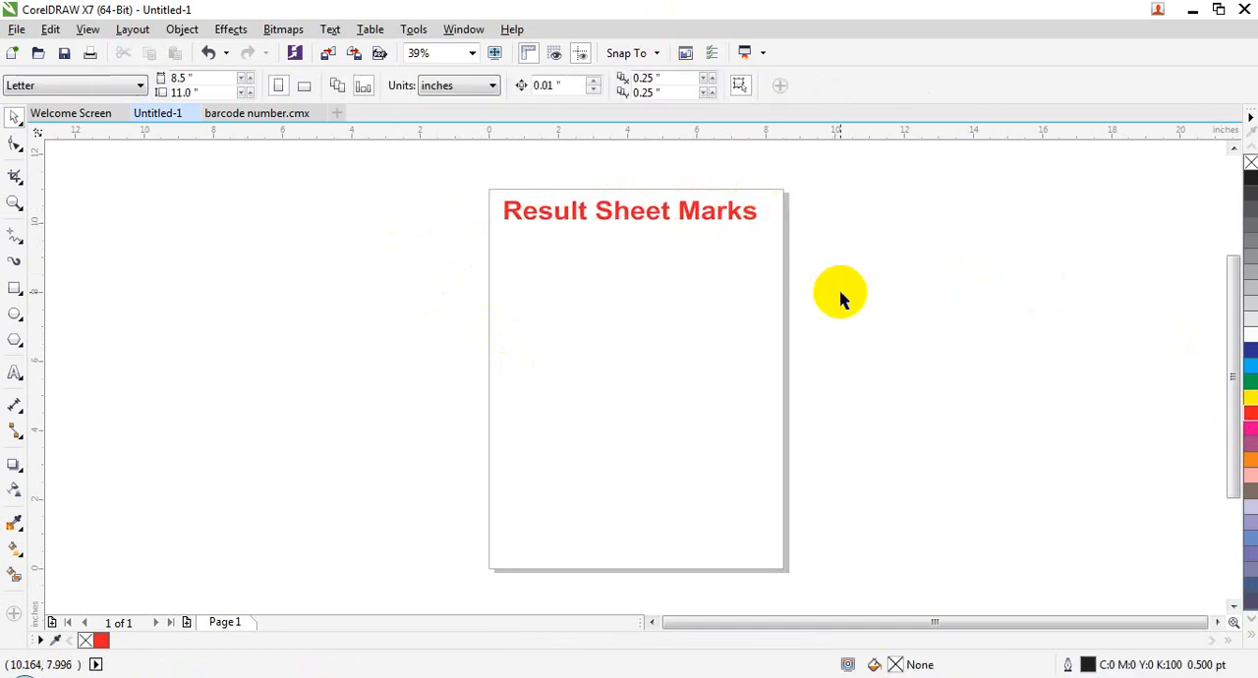
Step: Insert a new Microsoft Excel Worksheet object into the page
scroll(841, 295, up, 2)
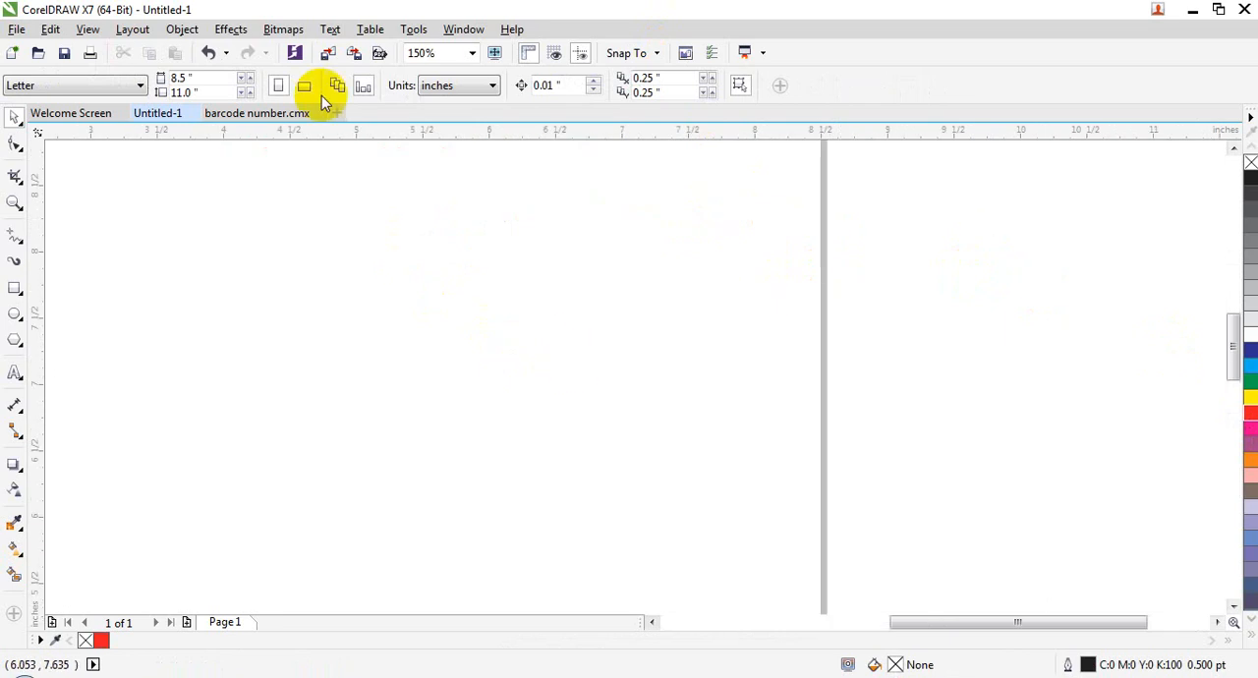
click(473, 53)
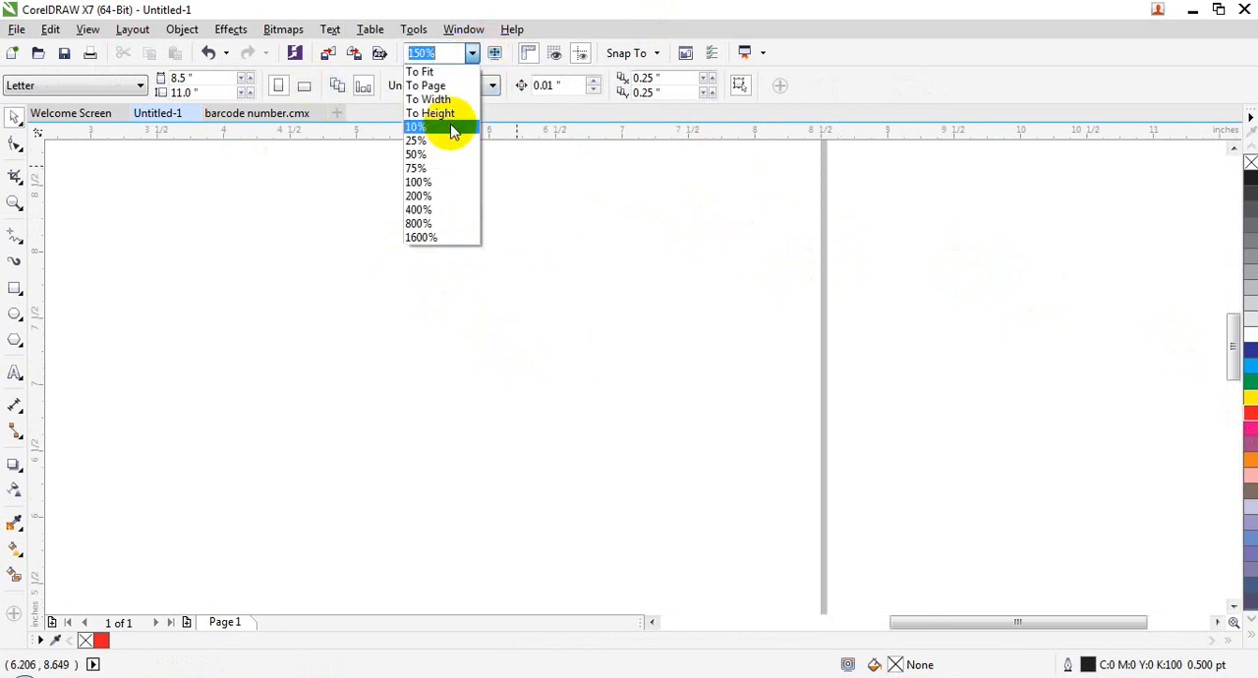
click(443, 153)
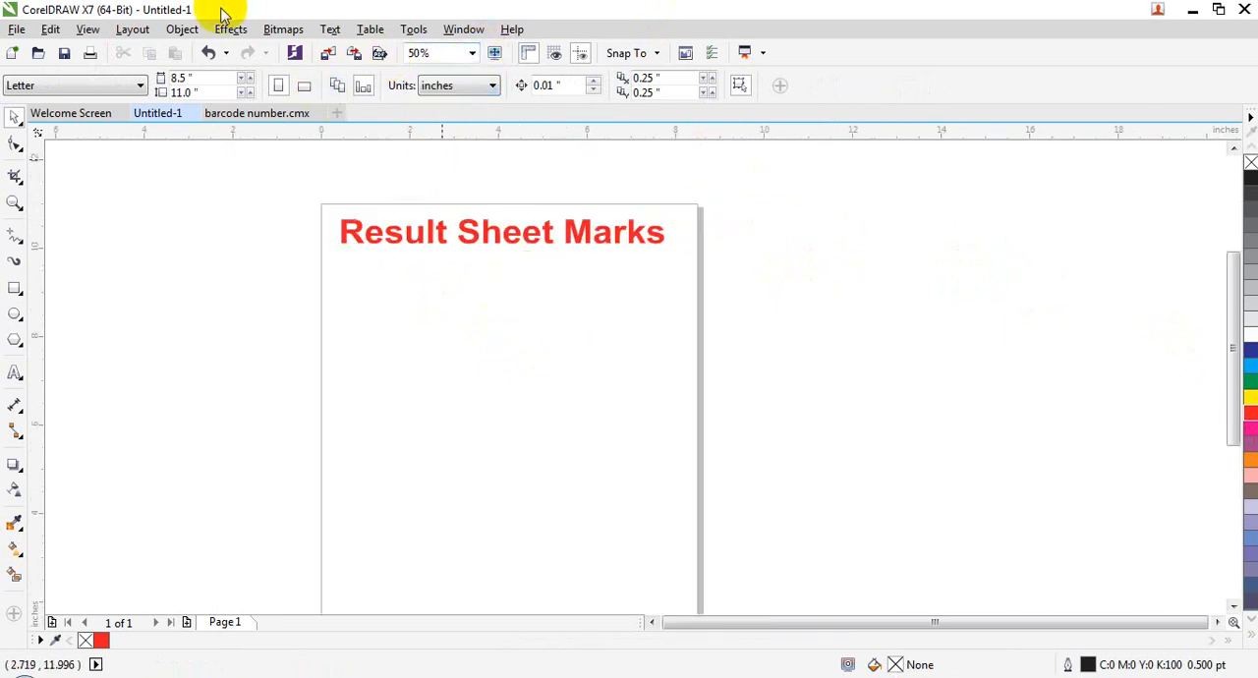
click(182, 28)
click(224, 115)
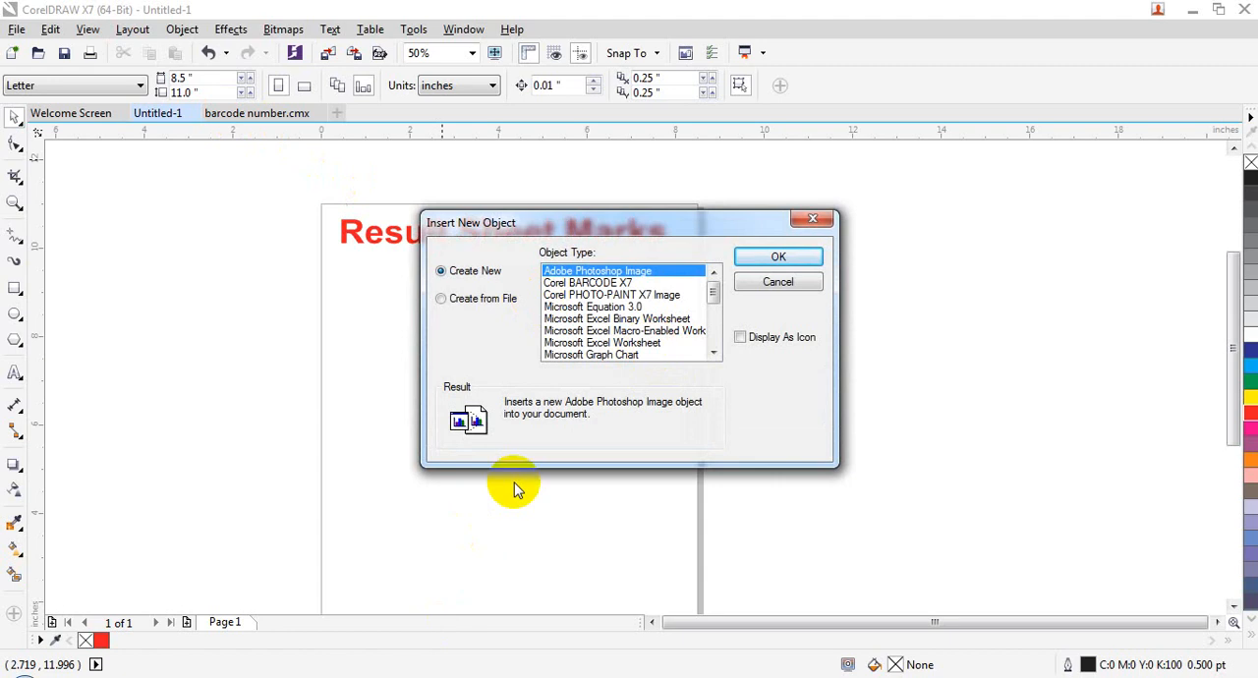
click(629, 330)
click(634, 343)
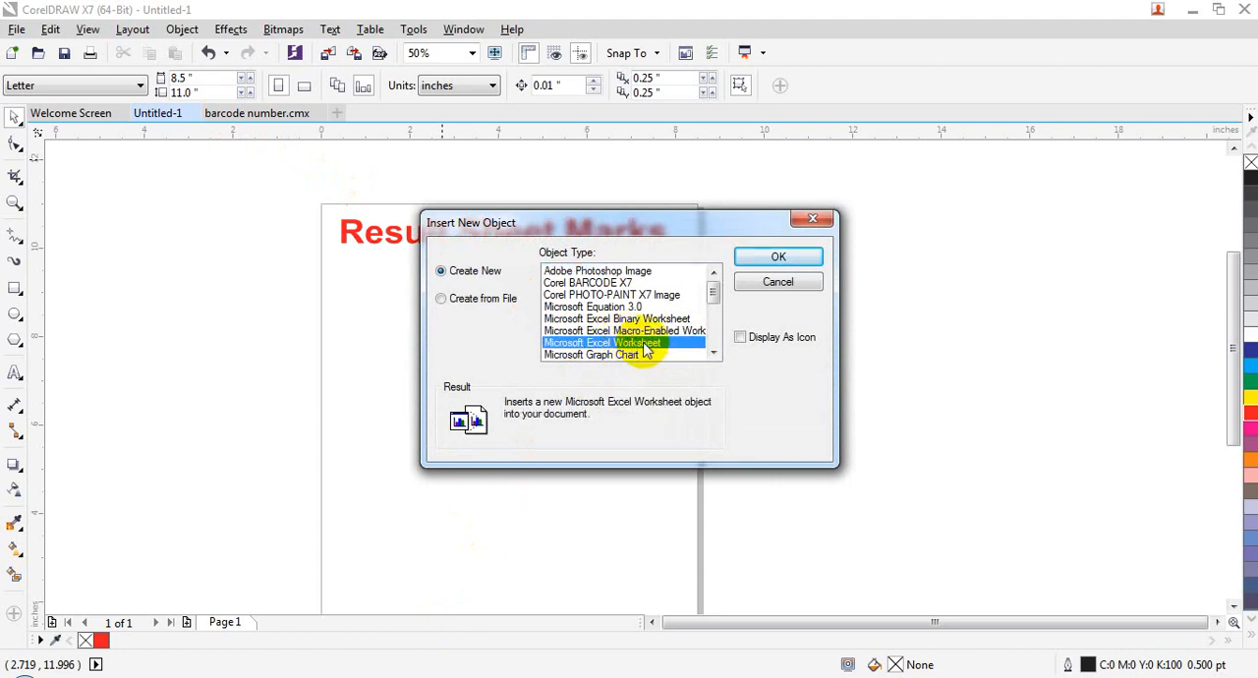
click(757, 258)
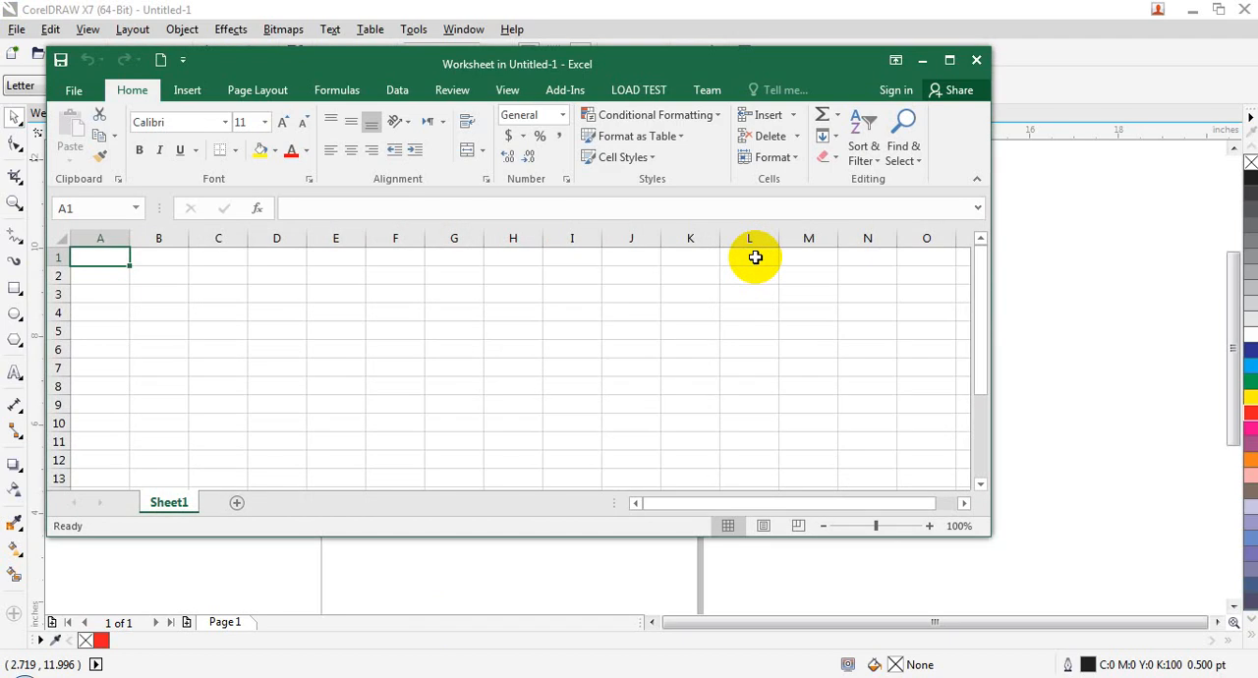
Step: Enter the column headings Name, Pashto, Dari, English and Computer in cells A1 to E1
text(Name)
key(Tab)
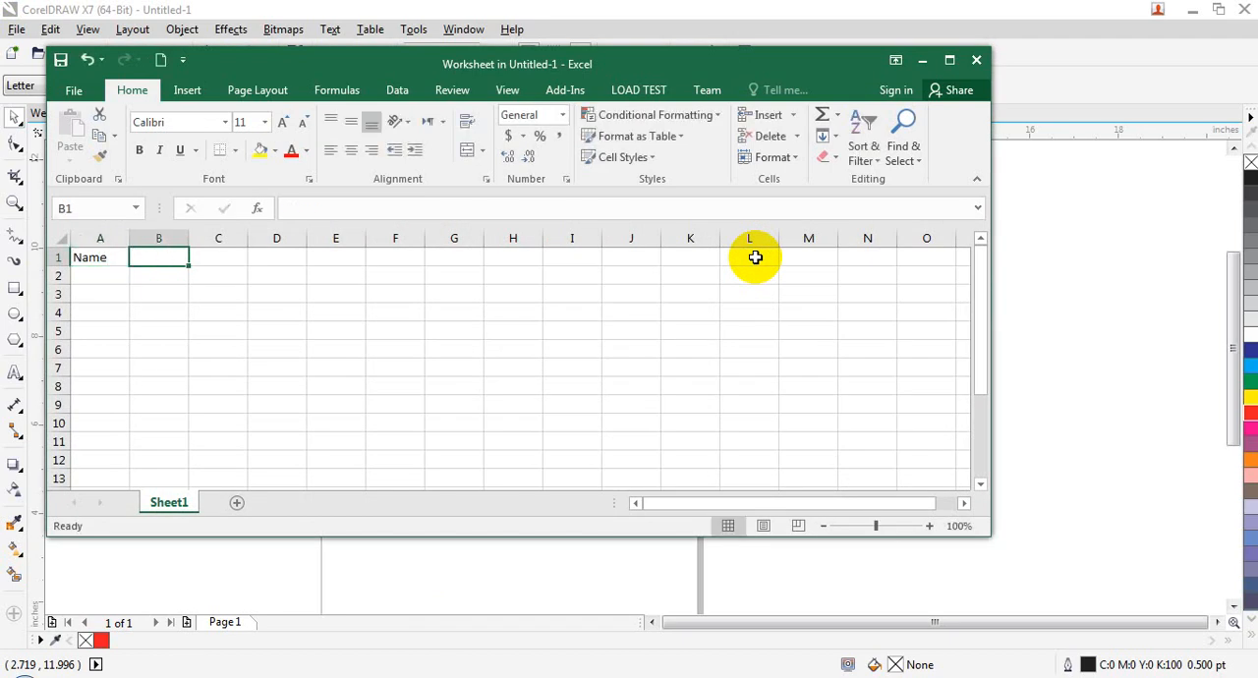
text(Pashto)
key(Tab)
text(Dari)
key(Tab)
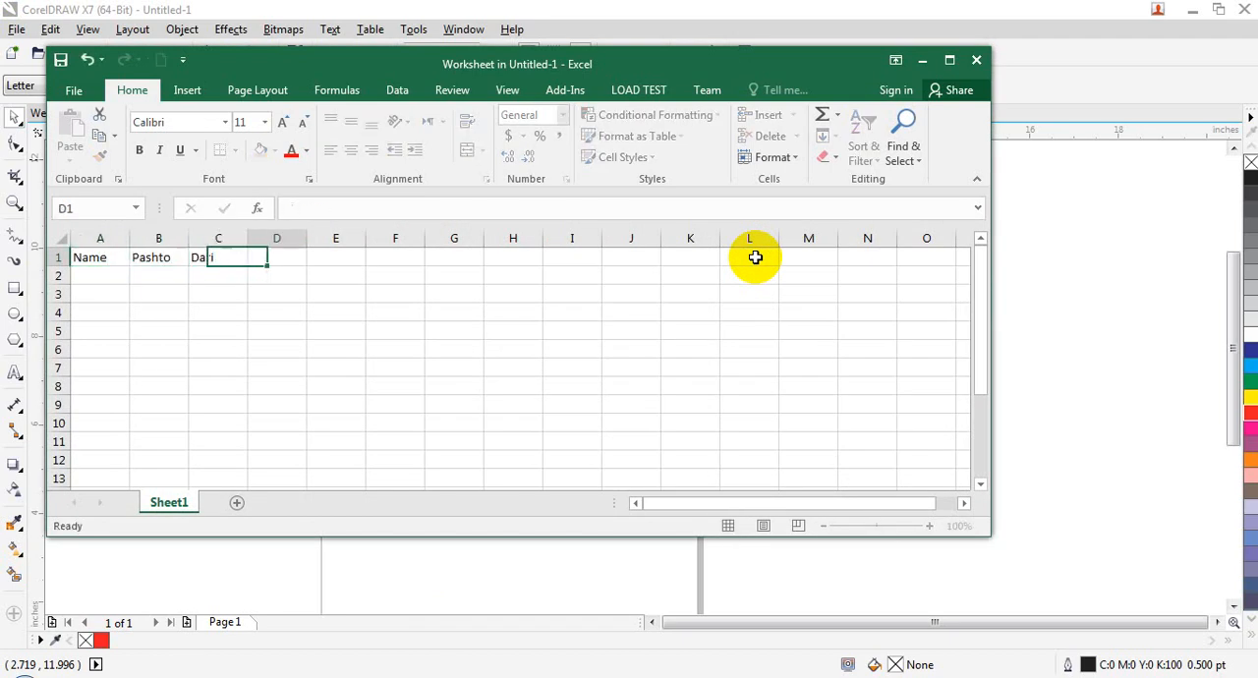
text(English)
key(Tab)
text(Dom)
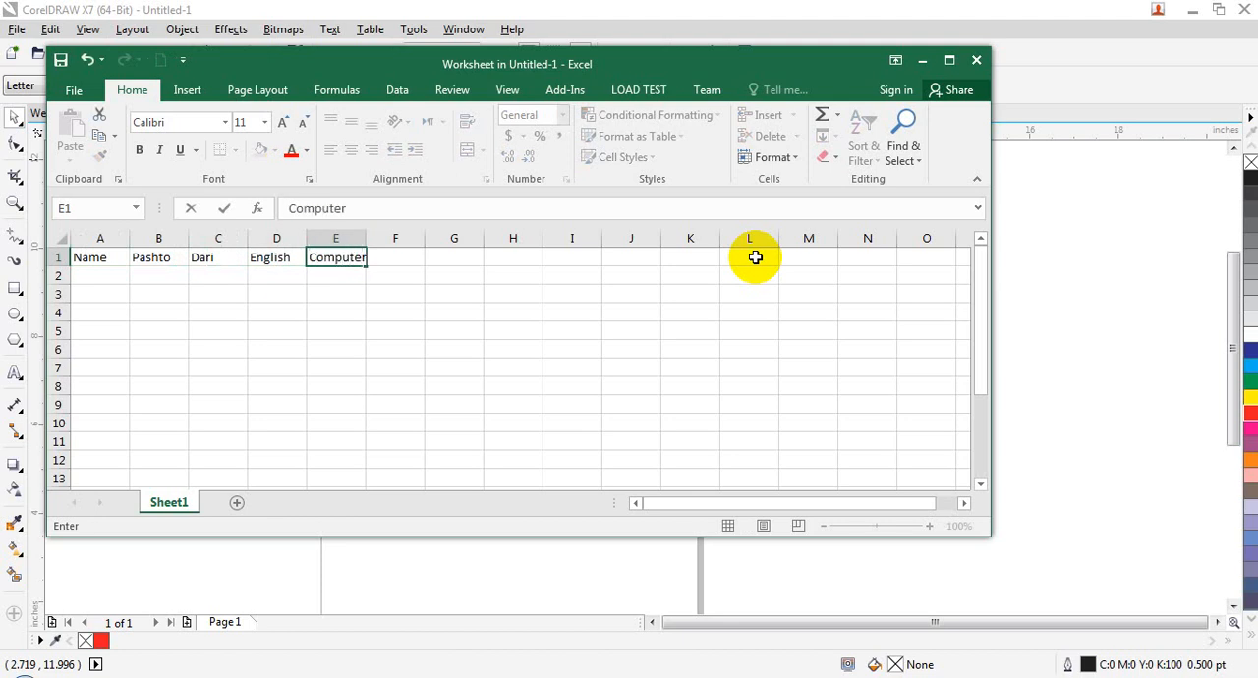
key(Tab)
text(To)
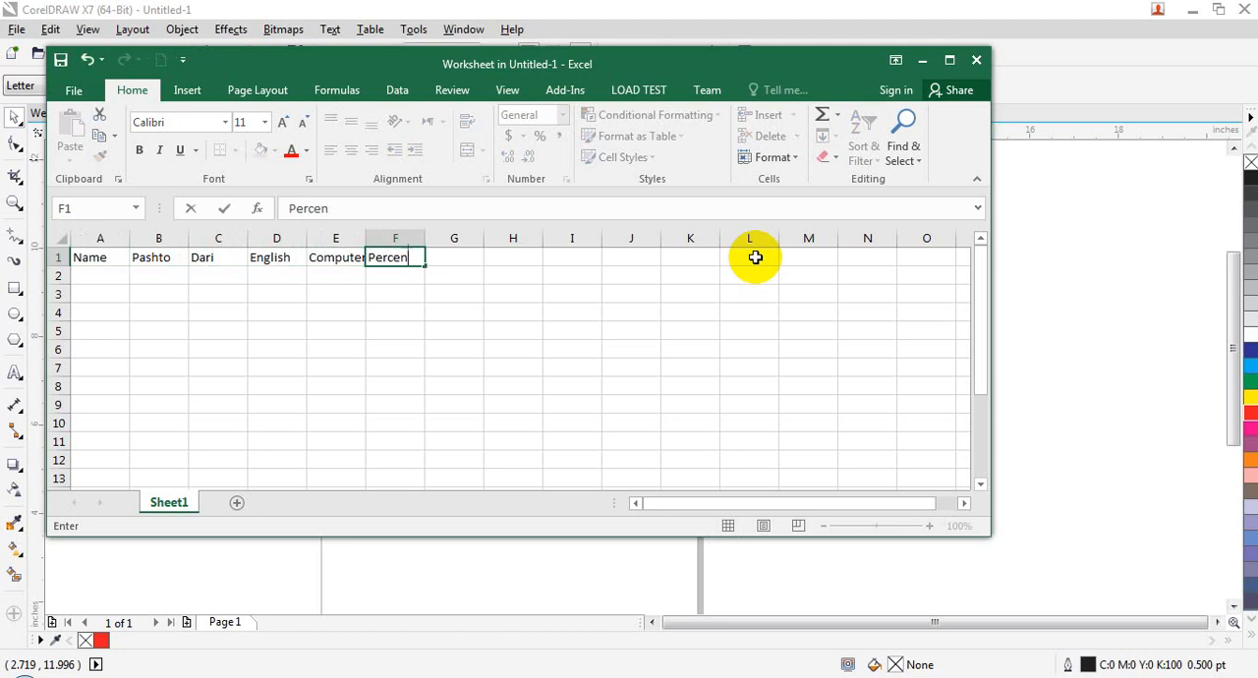
text(rcentage)
key(Tab)
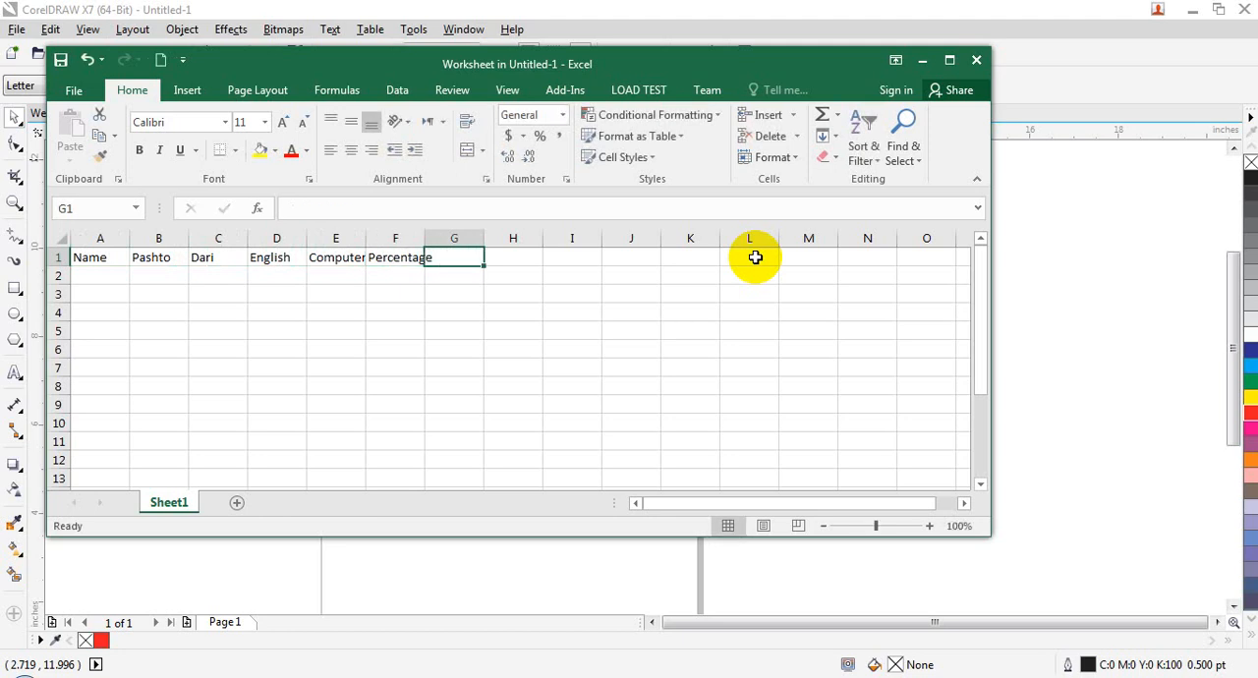
key(Left)
key(BackSpace)
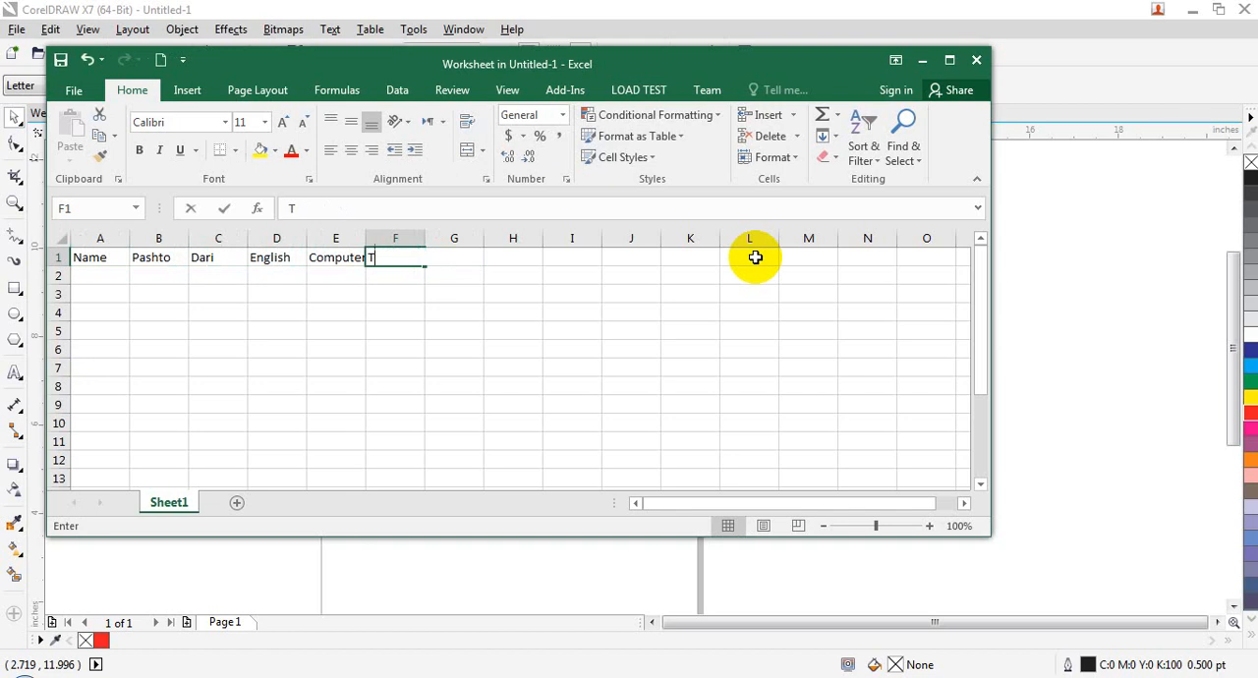
Step: Enter the heading Total in cell F1
text(Total)
key(Tab)
key(Down)
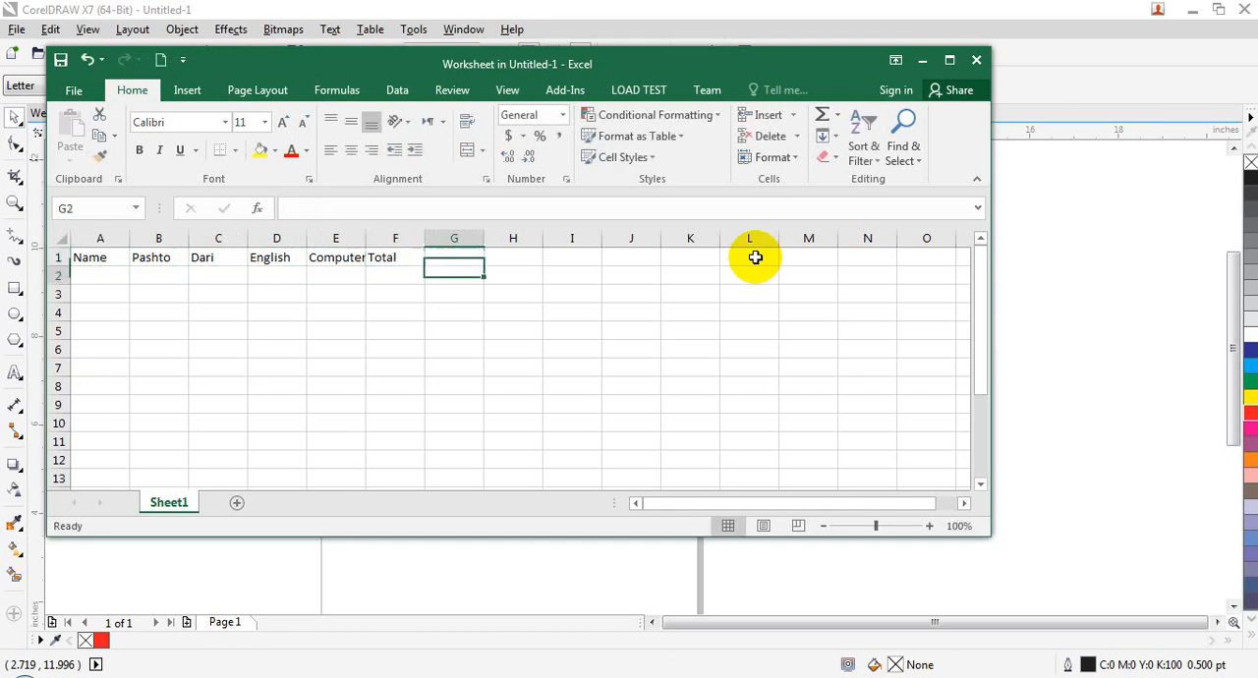
Step: Enter the three students' names under the Name heading in cells A2 to A4
key(Left)
key(Left)
key(Left)
key(Left)
key(Left)
key(Left)
text(Ahmad)
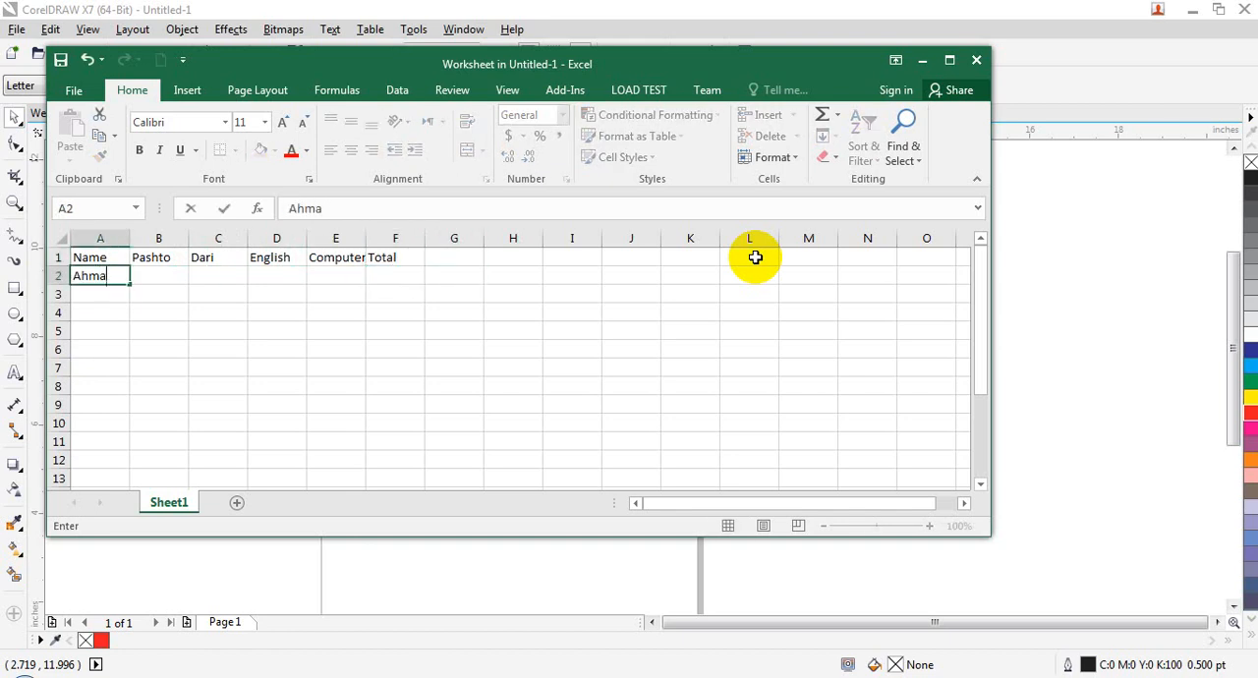
key(Return)
text(Khan)
key(Return)
text(Salman)
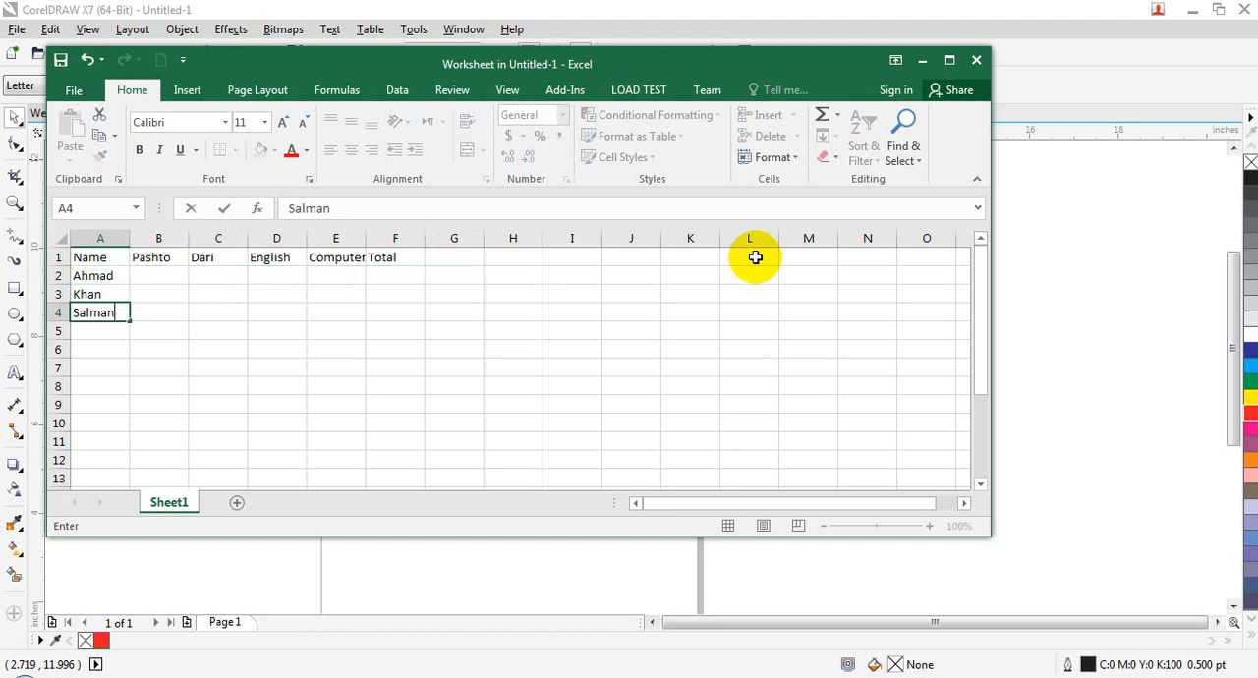
key(Up)
Step: Enter the first student's marks 90, 50, 60 and 60 in cells B2 to E2
key(Right)
key(Up)
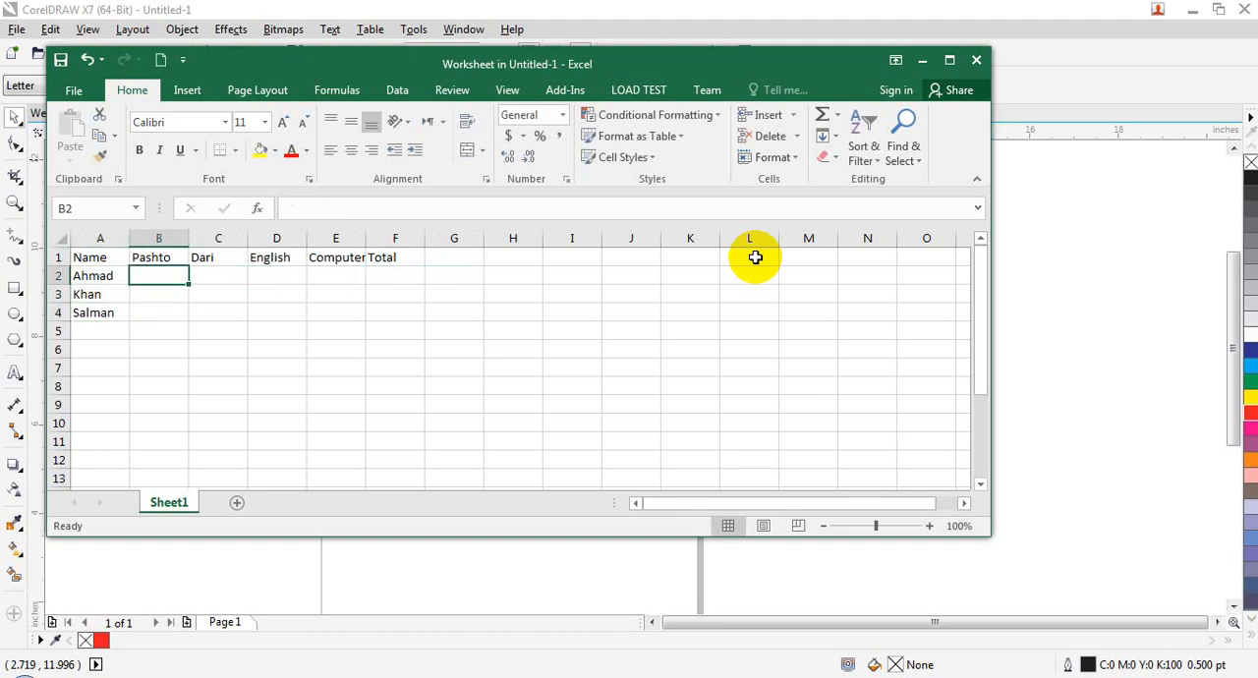
text(90)
key(Tab)
text(50)
key(Tab)
text(60)
key(Tab)
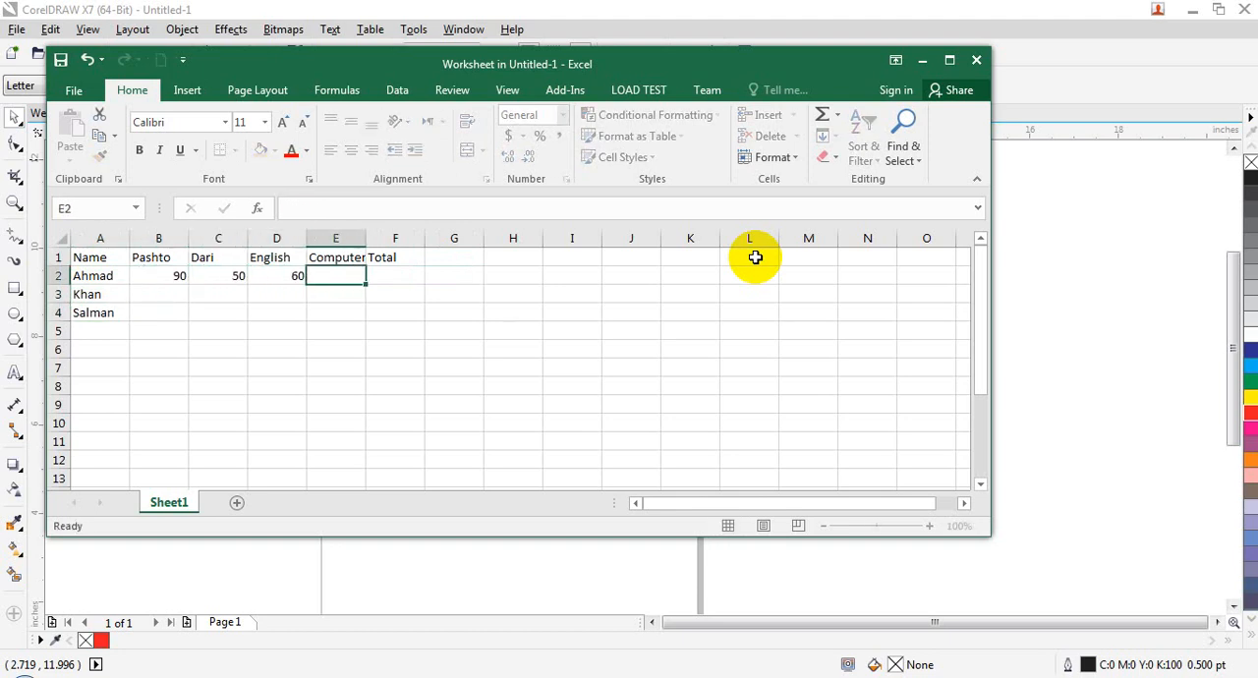
text(60)
key(Down)
Step: Enter the second student's marks 90, 40, 30 and 40 in cells B3 to E3
key(Left)
key(Left)
key(Left)
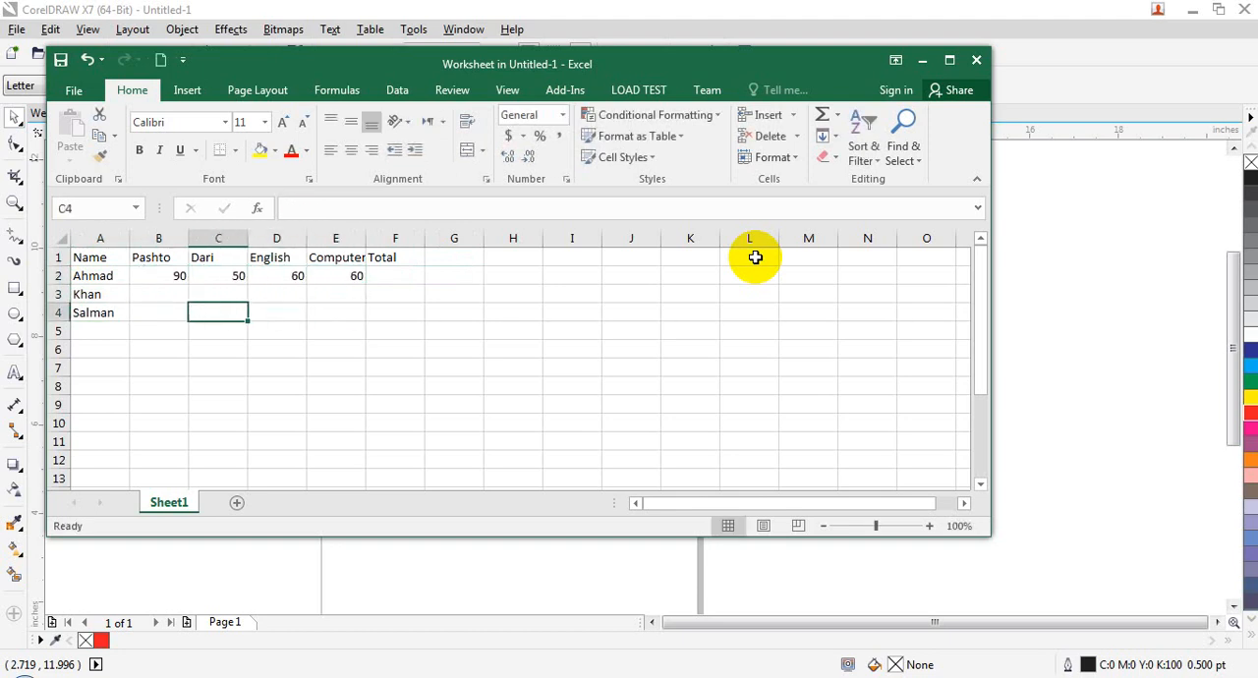
text(90)
key(Tab)
text(40)
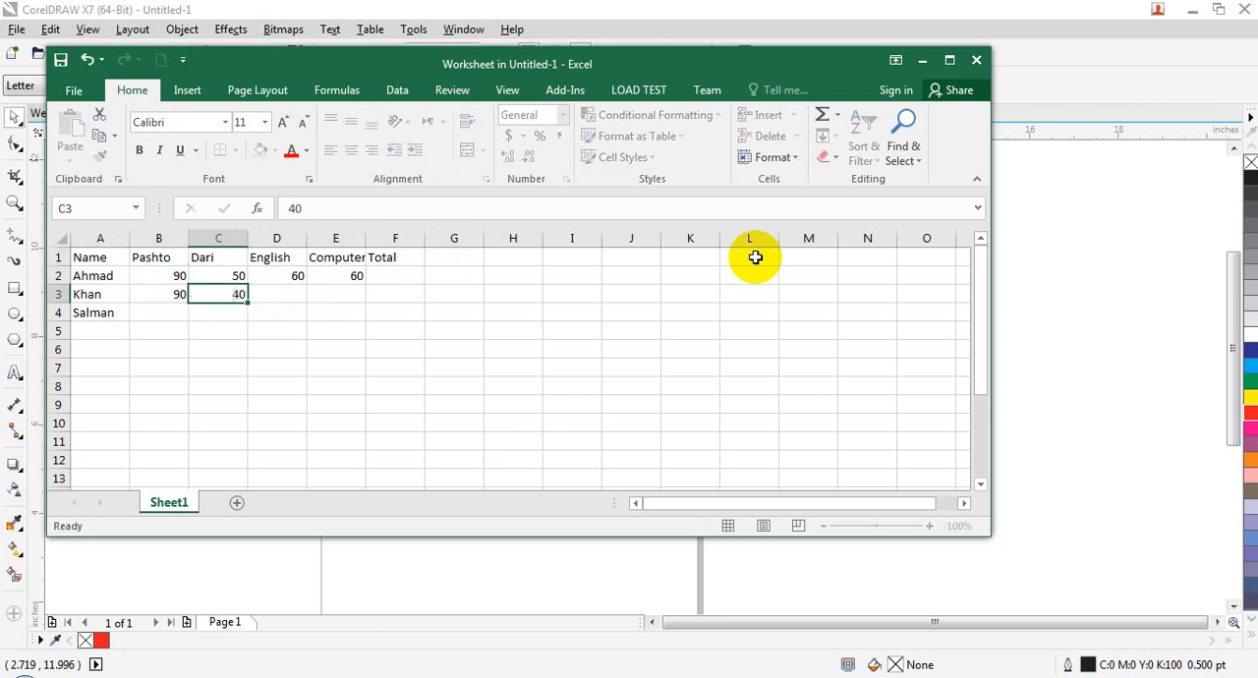
key(Tab)
text(30)
key(Tab)
text(4)
Step: Enter the third student's marks 50, 60, 90 and 40 in cells B4 to E4
text(50)
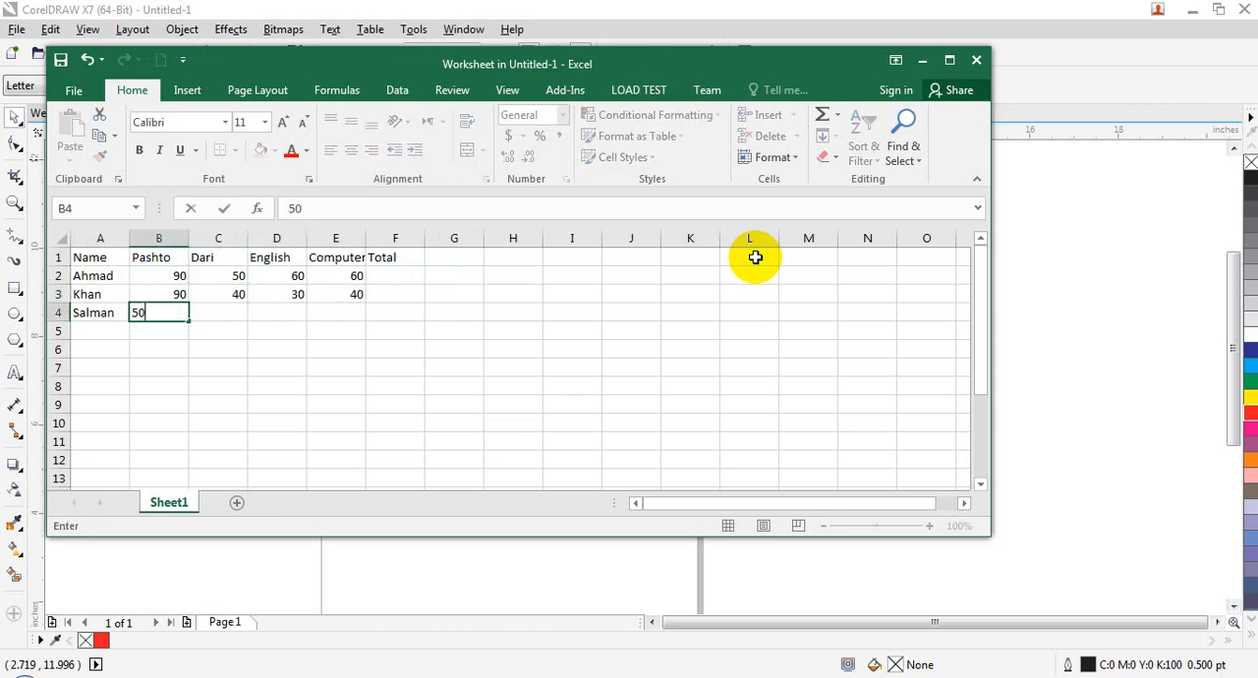
key(Tab)
text(60)
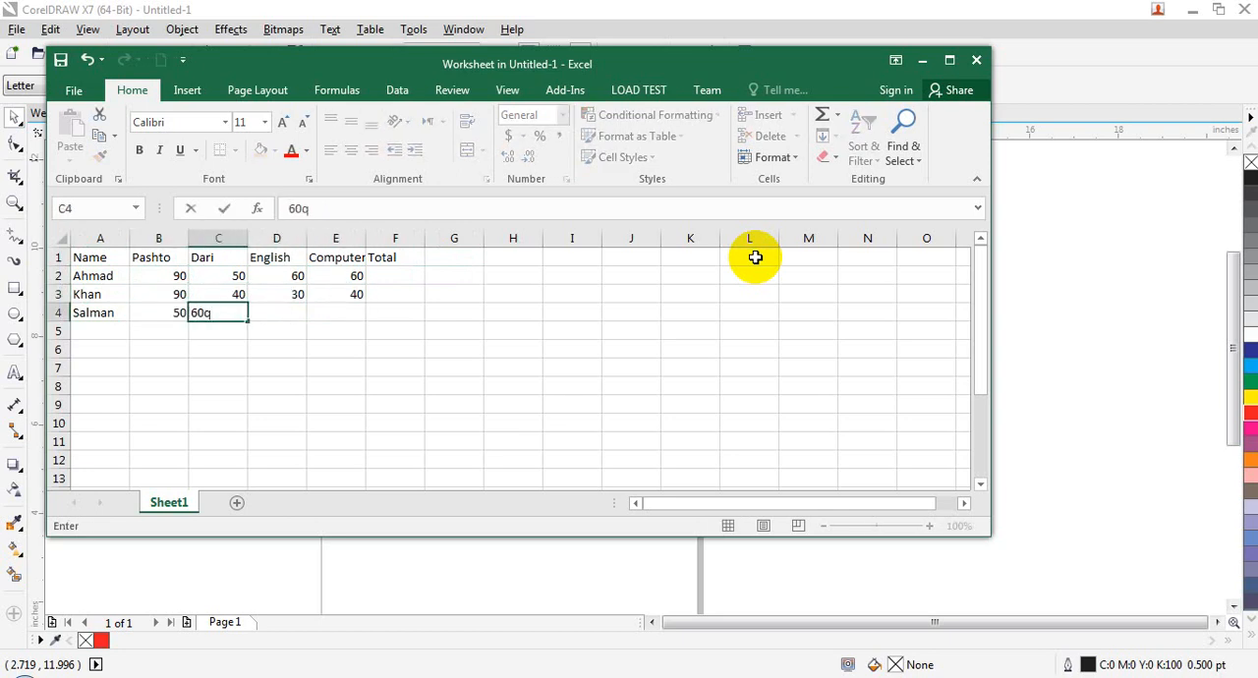
key(Tab)
text(90)
key(Tab)
text(40)
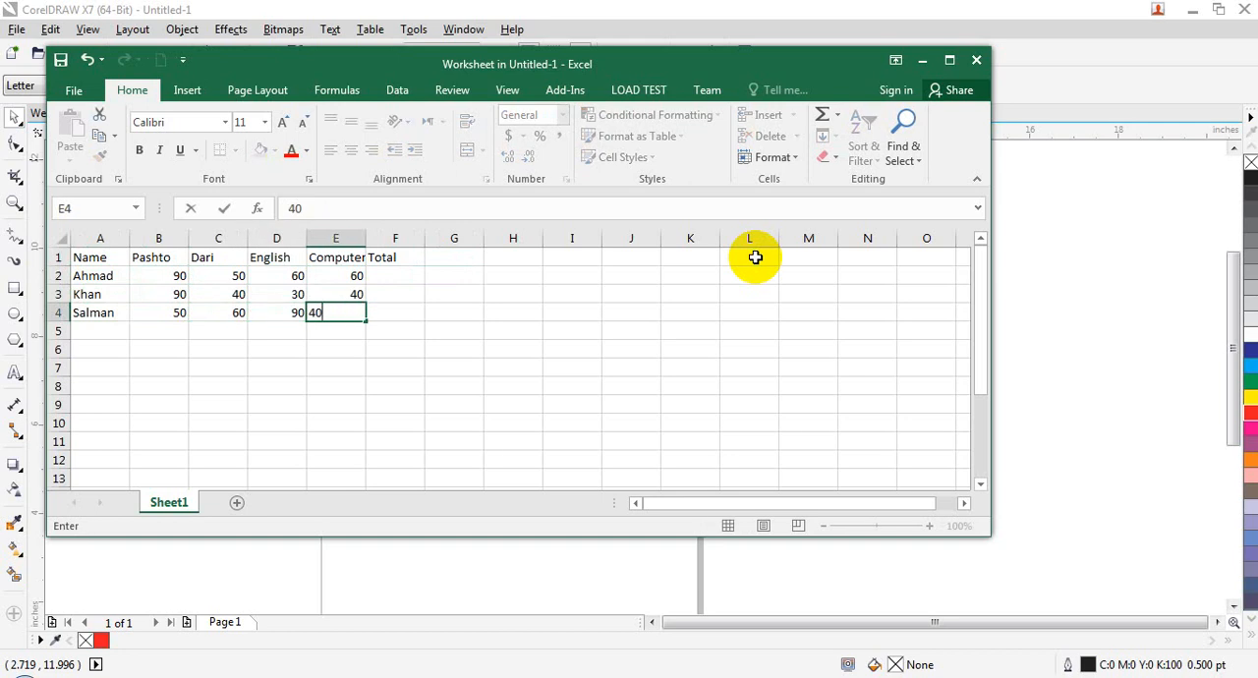
key(Right)
Step: Sum B2:E2 in cell F2, fill the formula down to F4, and close the worksheet to return to the drawing
key(Up)
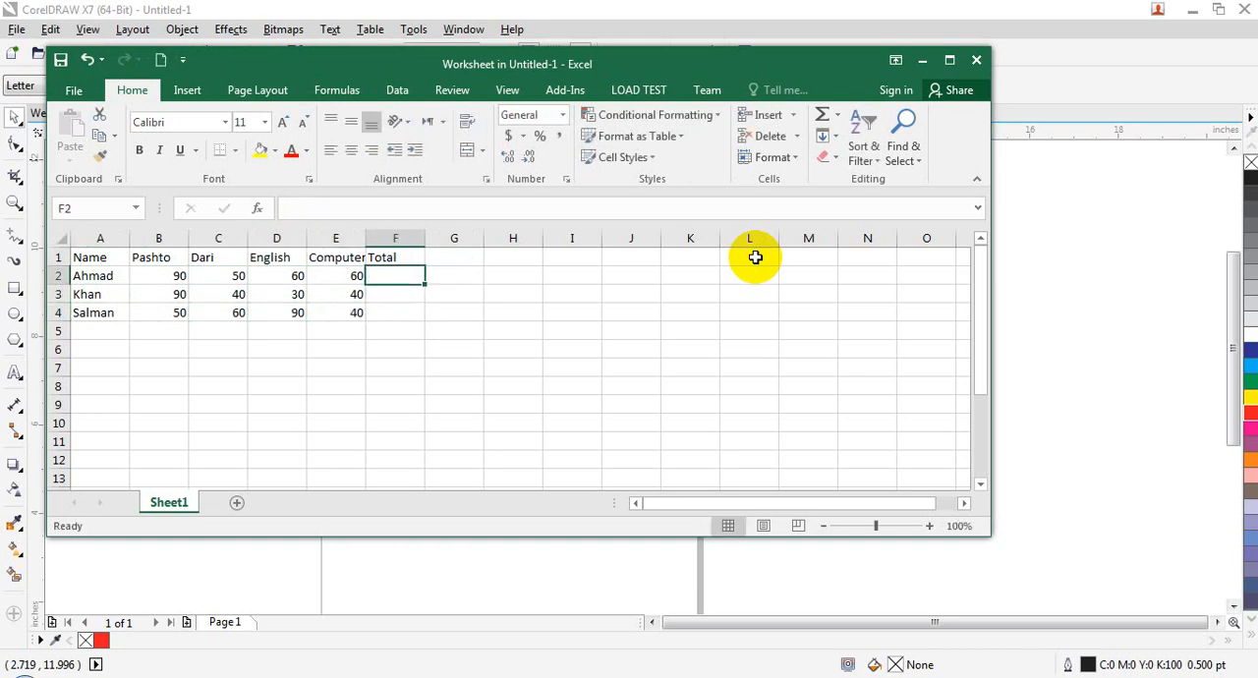
key(alt+equal)
key(Return)
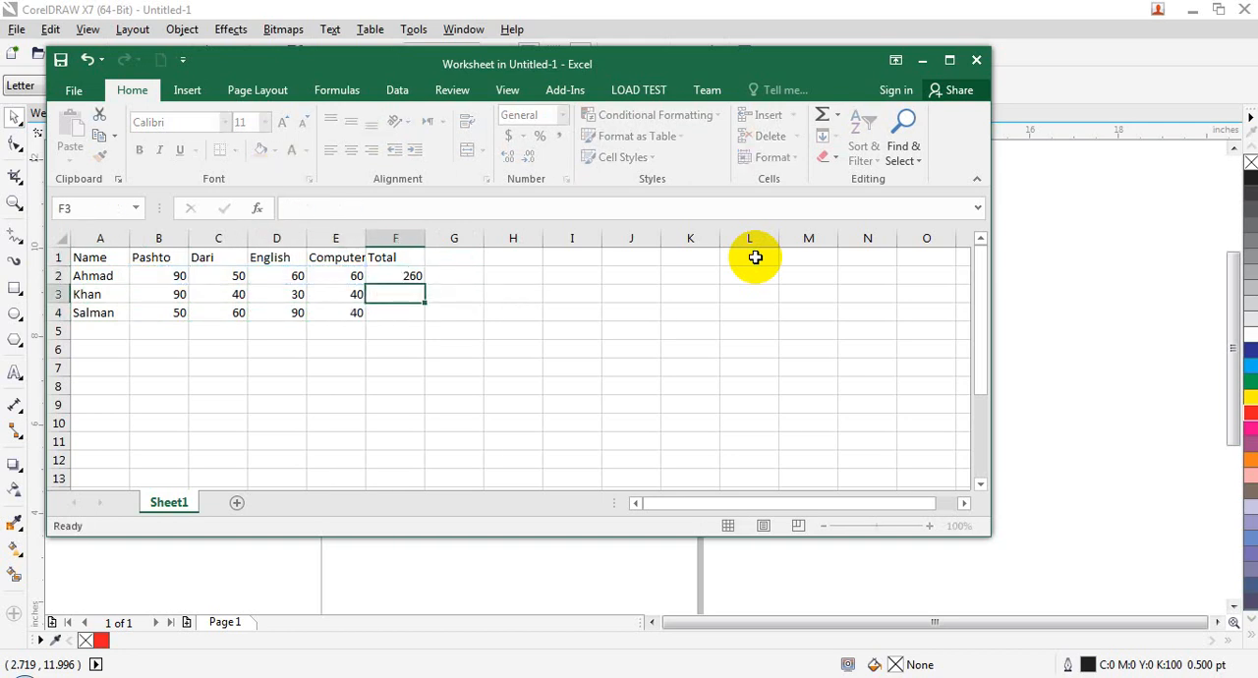
click(408, 277)
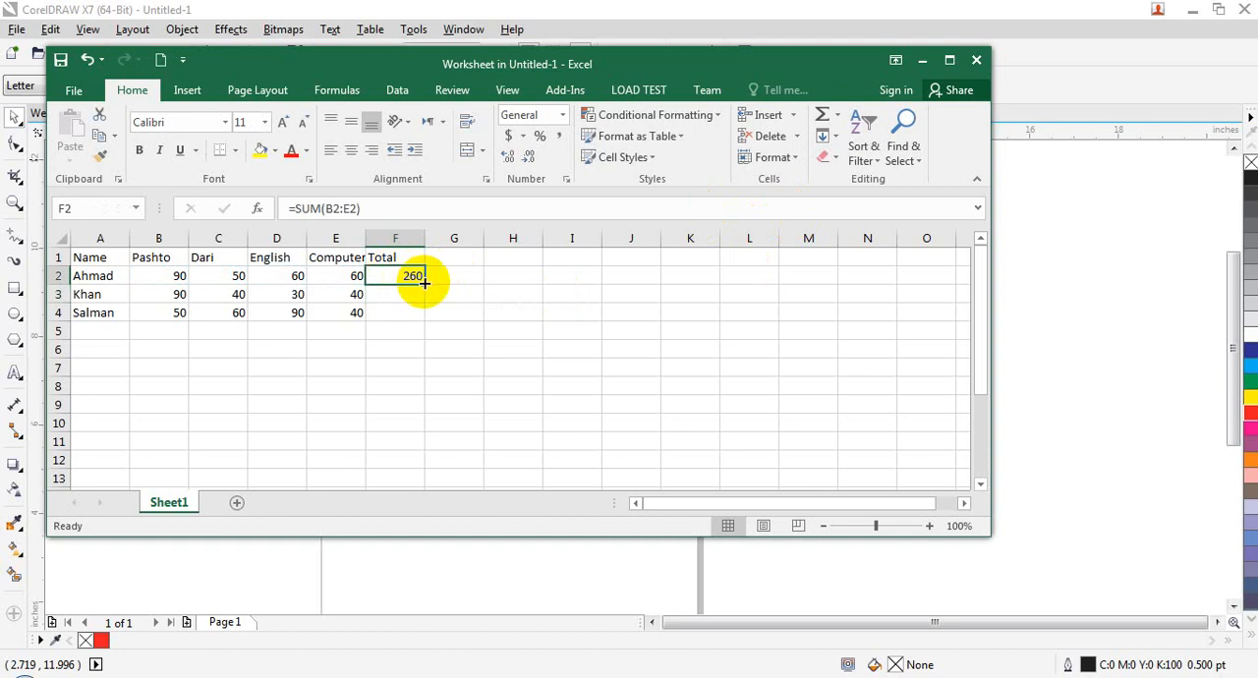
drag(424, 283, 423, 317)
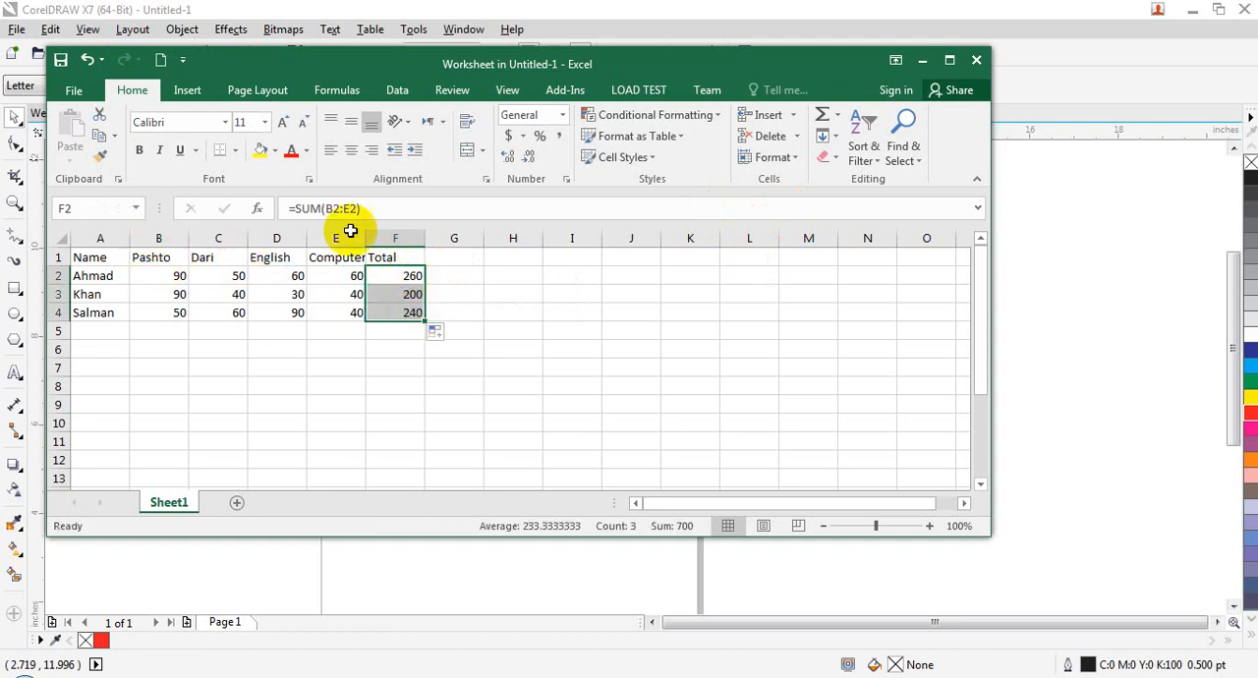
click(971, 59)
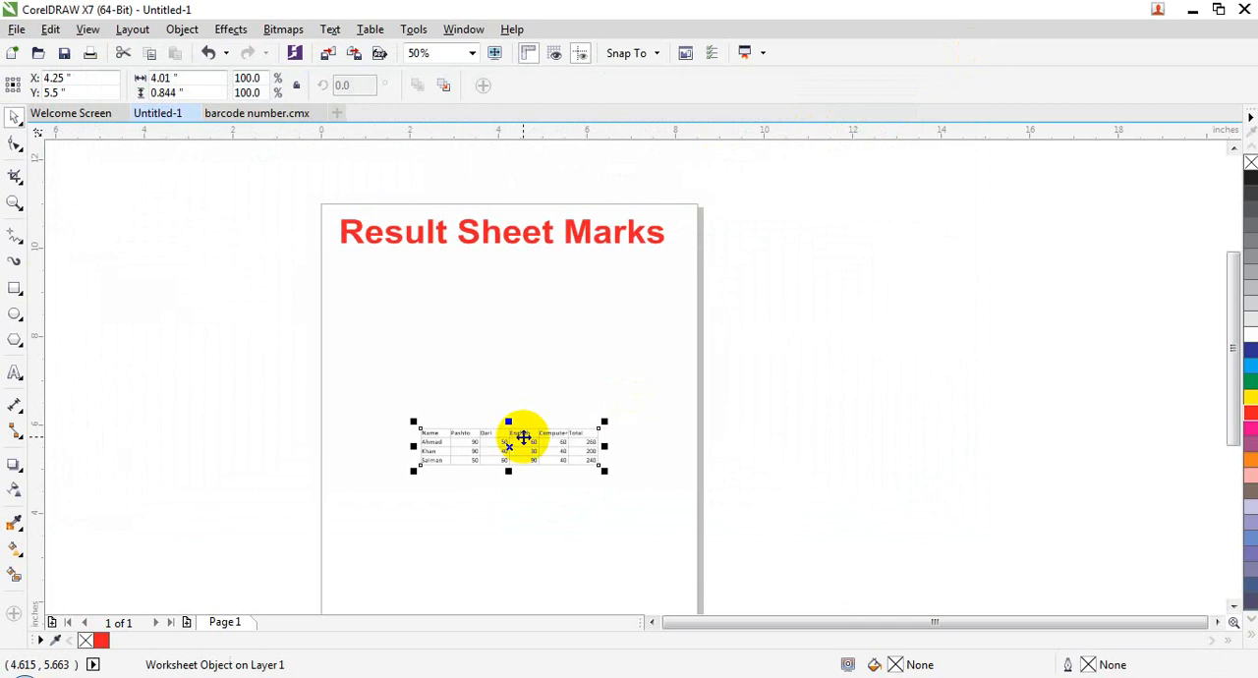
Step: Enlarge the worksheet table to about 4.9 by 1.4 inches and place it below the "Result Sheet Marks" heading
drag(508, 423, 508, 358)
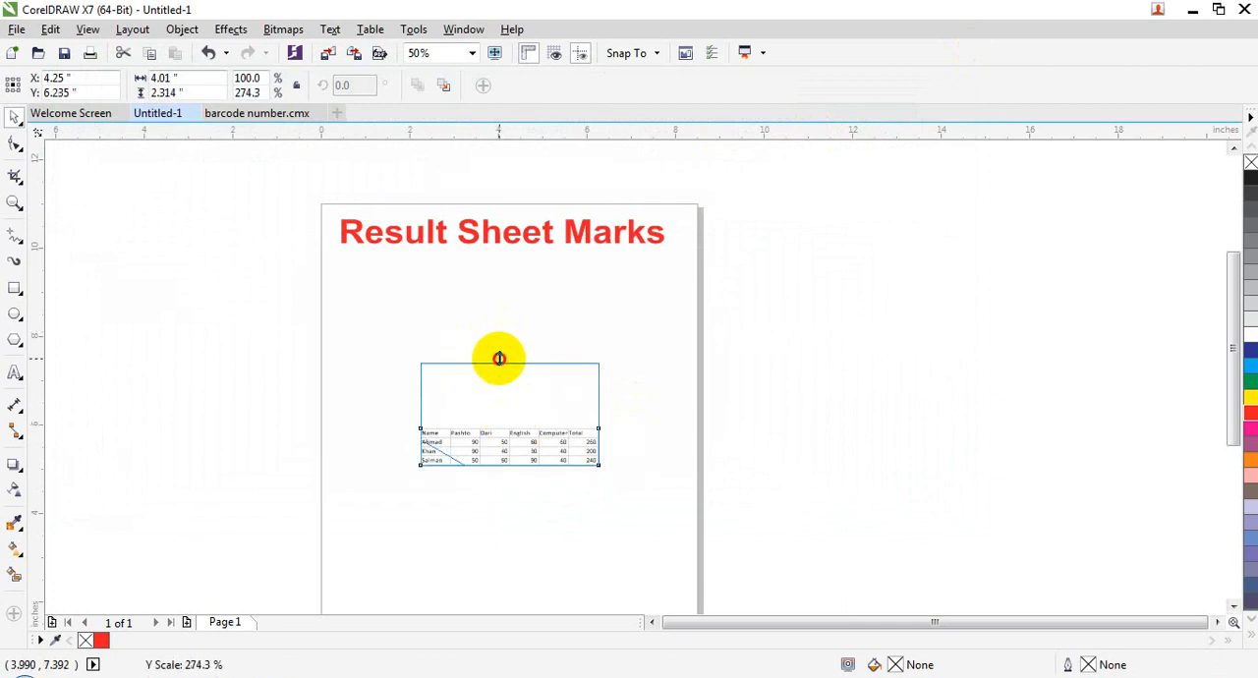
key(ctrl+z)
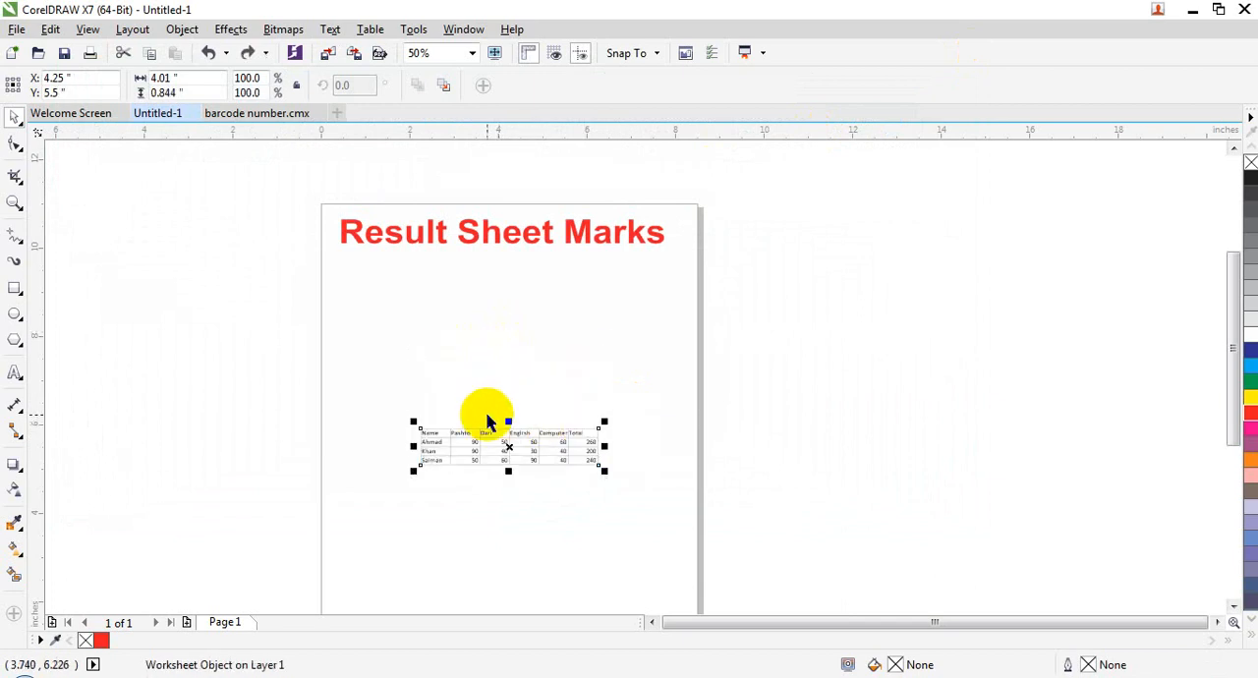
mouse_move(412, 420)
mouse_down()
mouse_move(399, 390)
mouse_move(397, 407)
mouse_up()
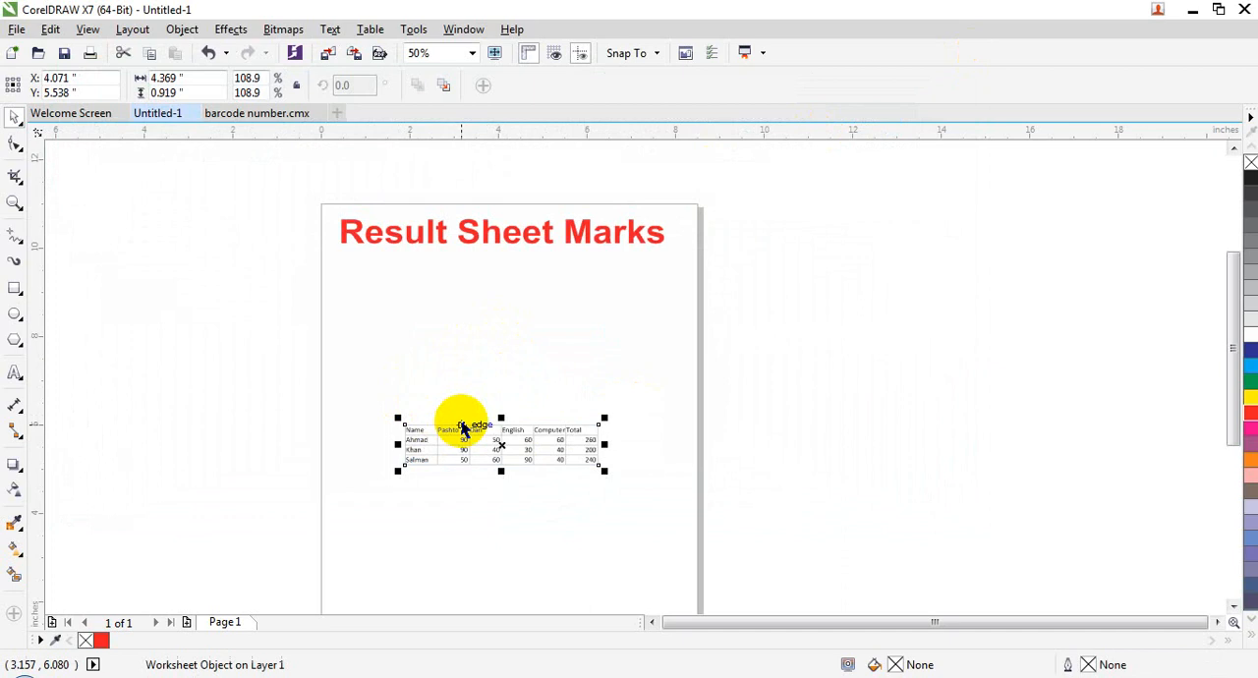
drag(500, 406, 500, 392)
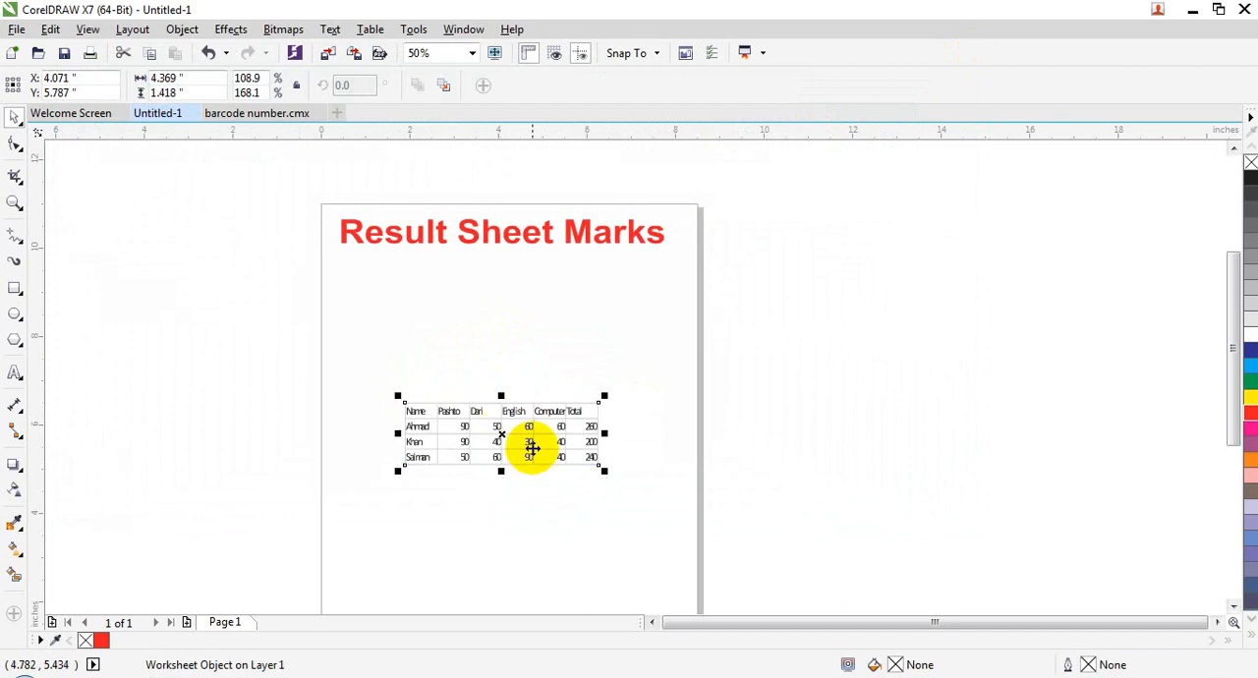
drag(525, 443, 501, 308)
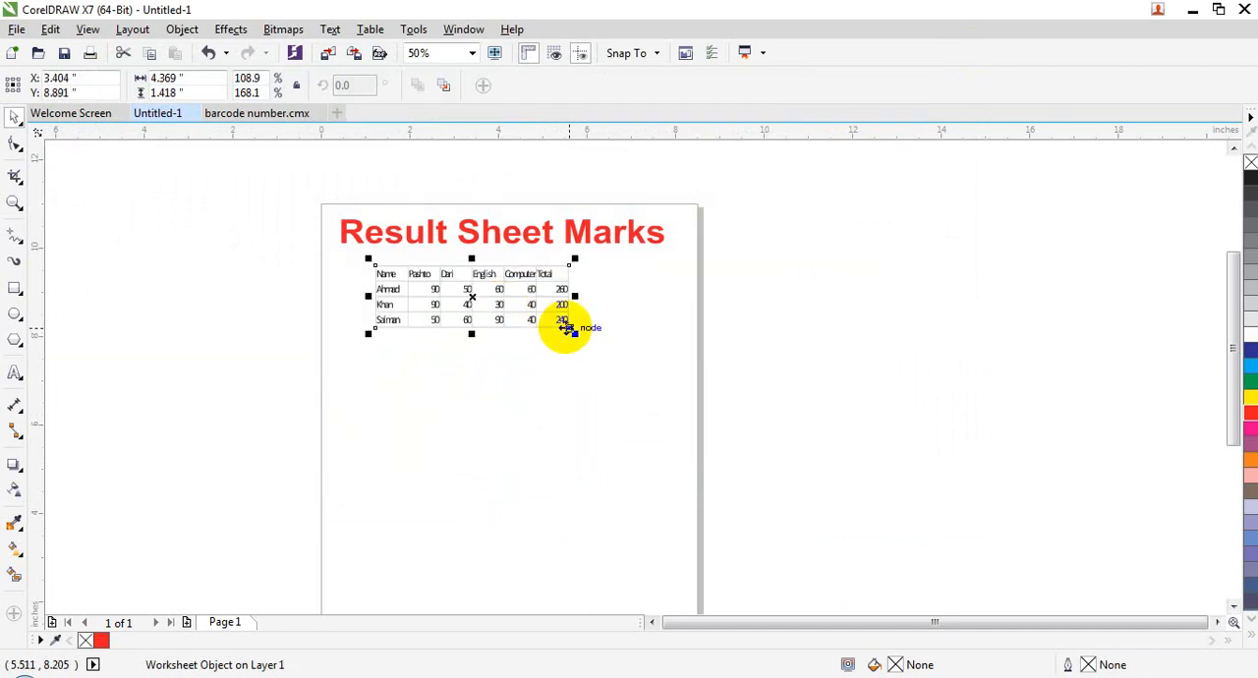
drag(568, 328, 593, 335)
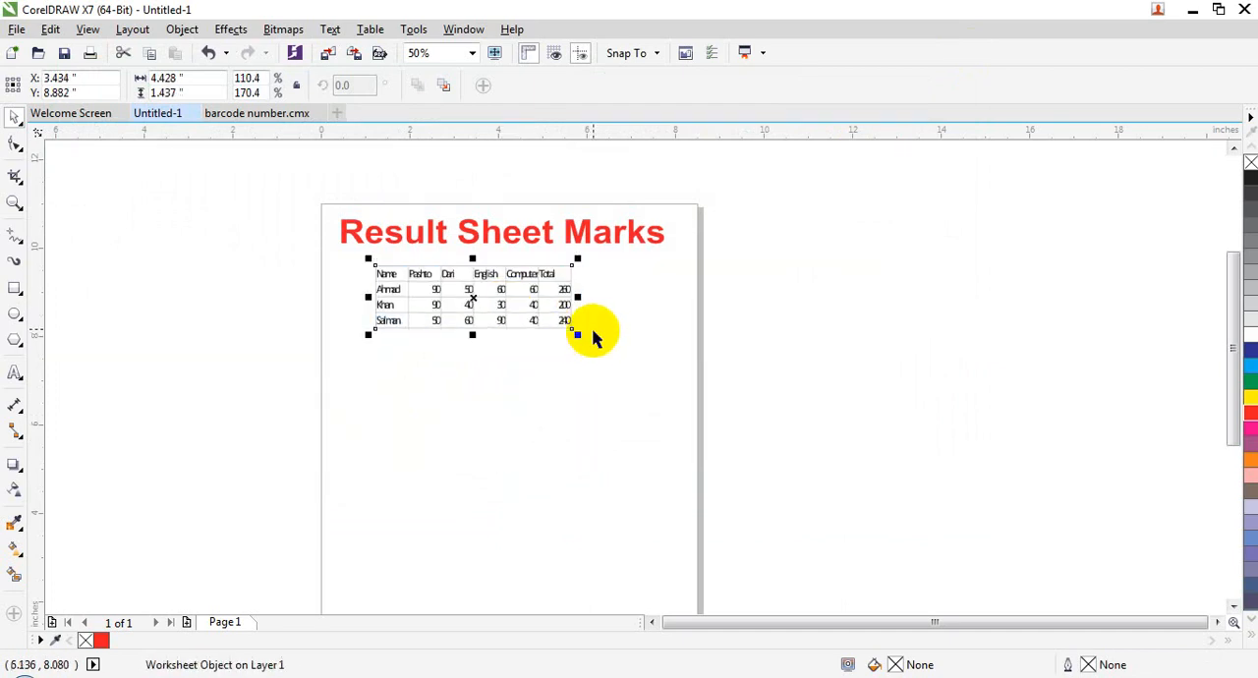
drag(574, 295, 601, 294)
right_click(486, 293)
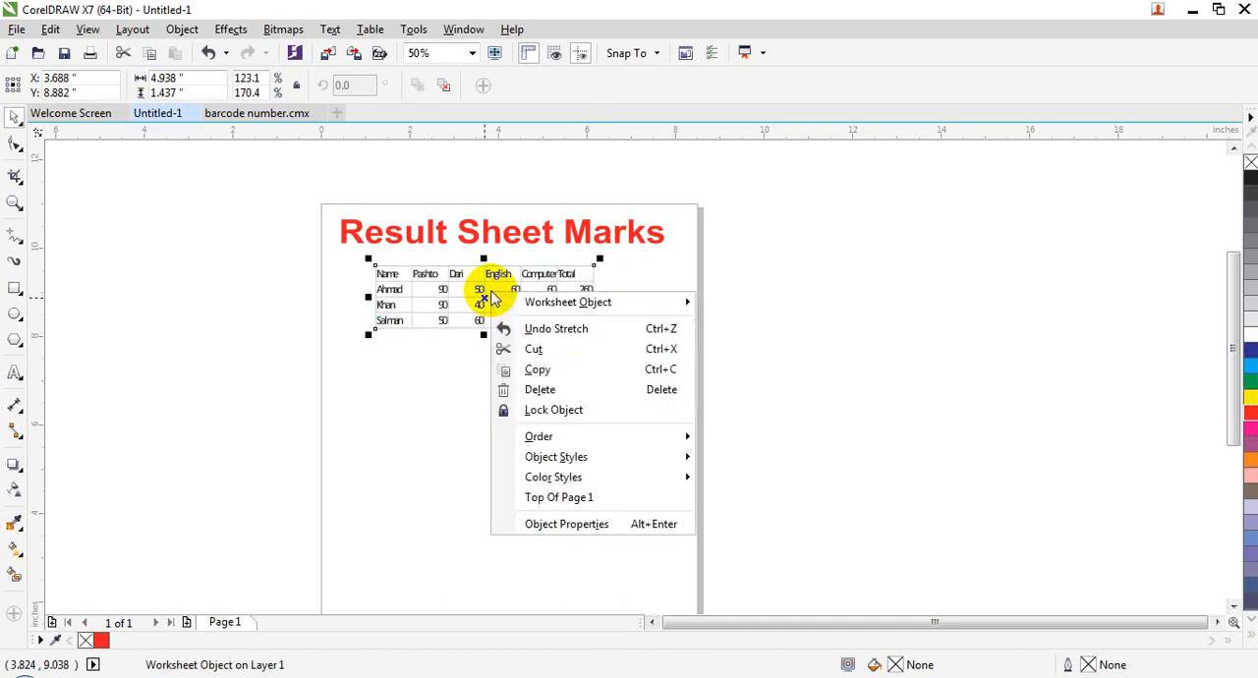
mouse_move(534, 301)
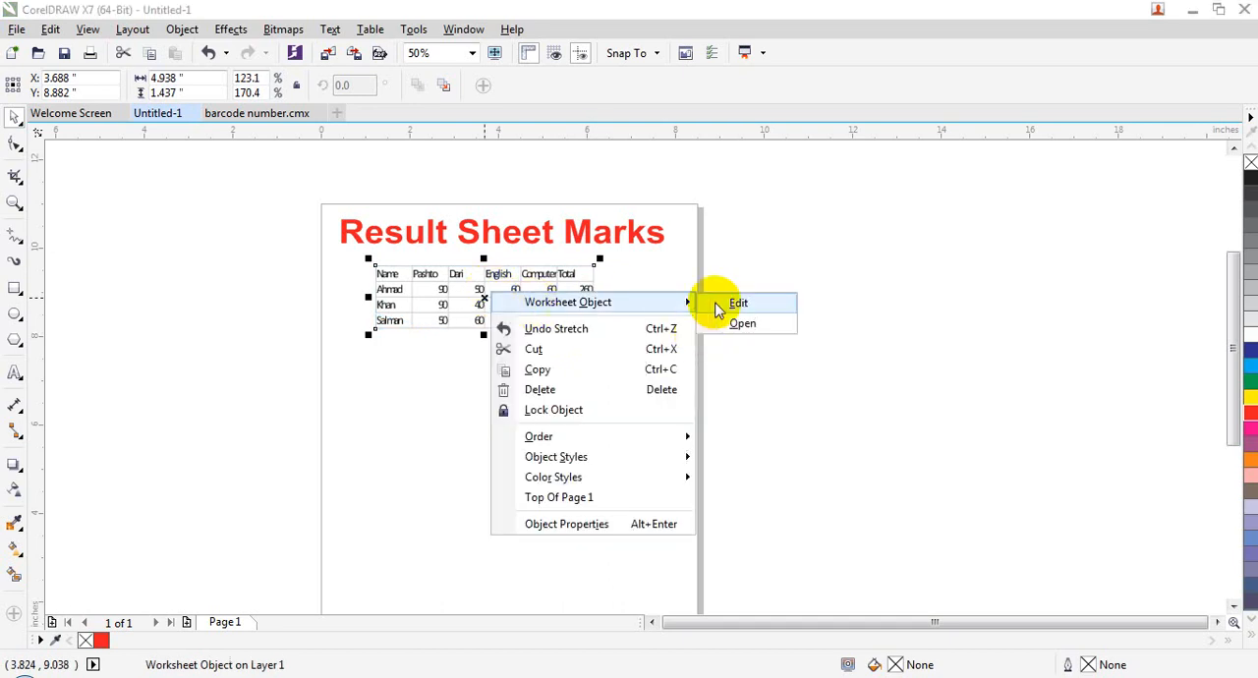
click(458, 314)
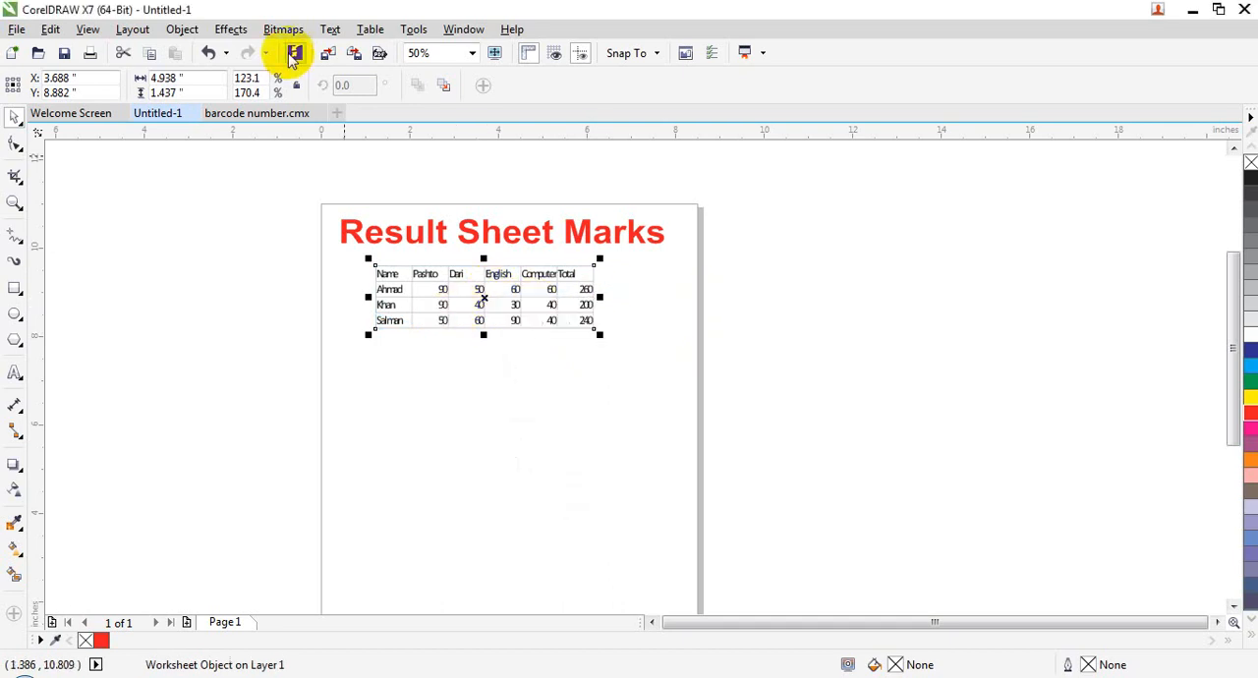
click(182, 30)
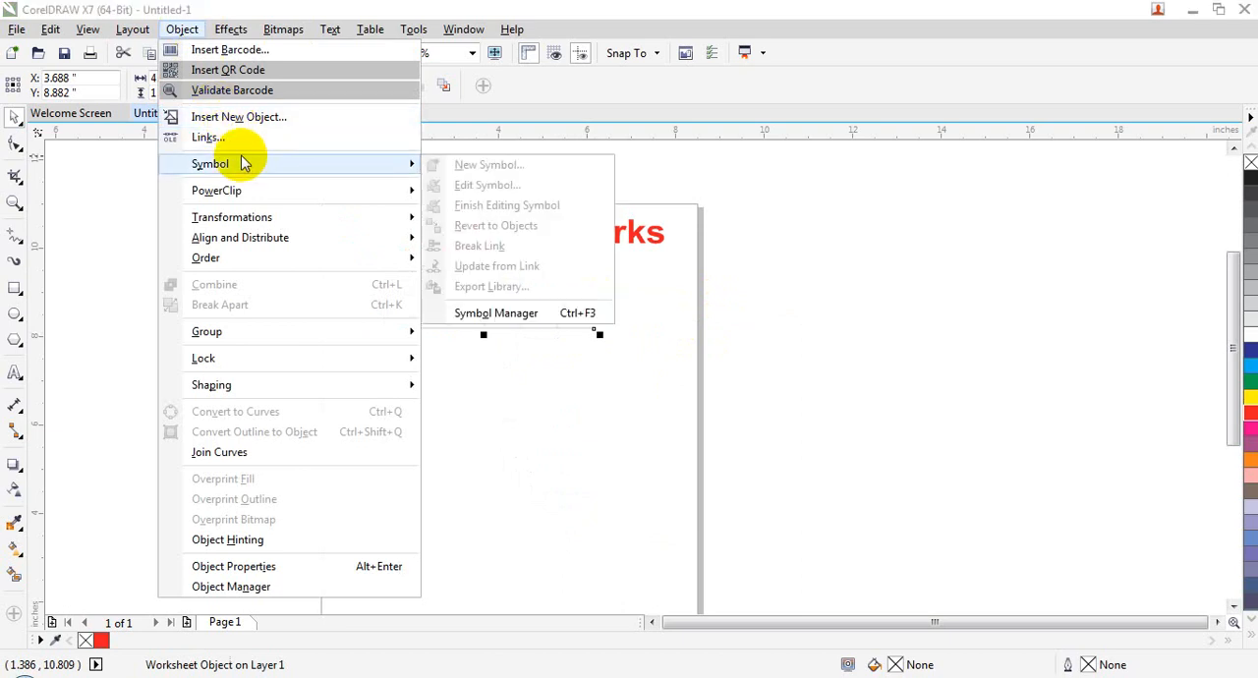
click(332, 129)
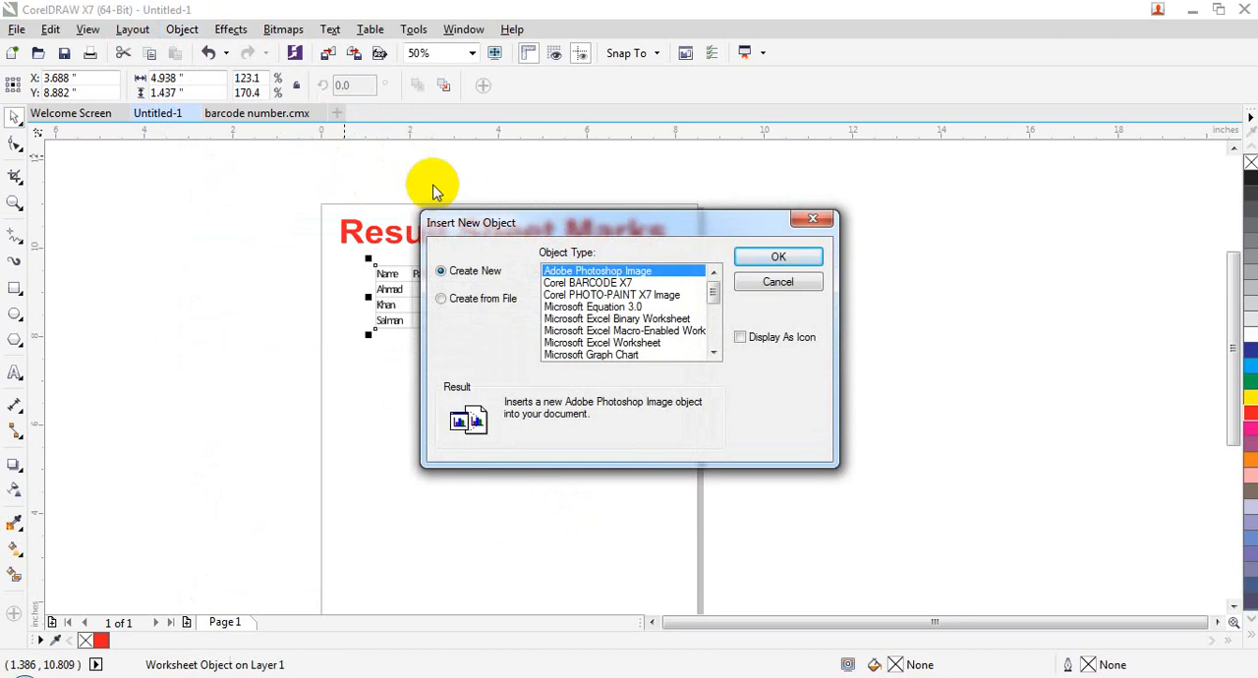
click(775, 282)
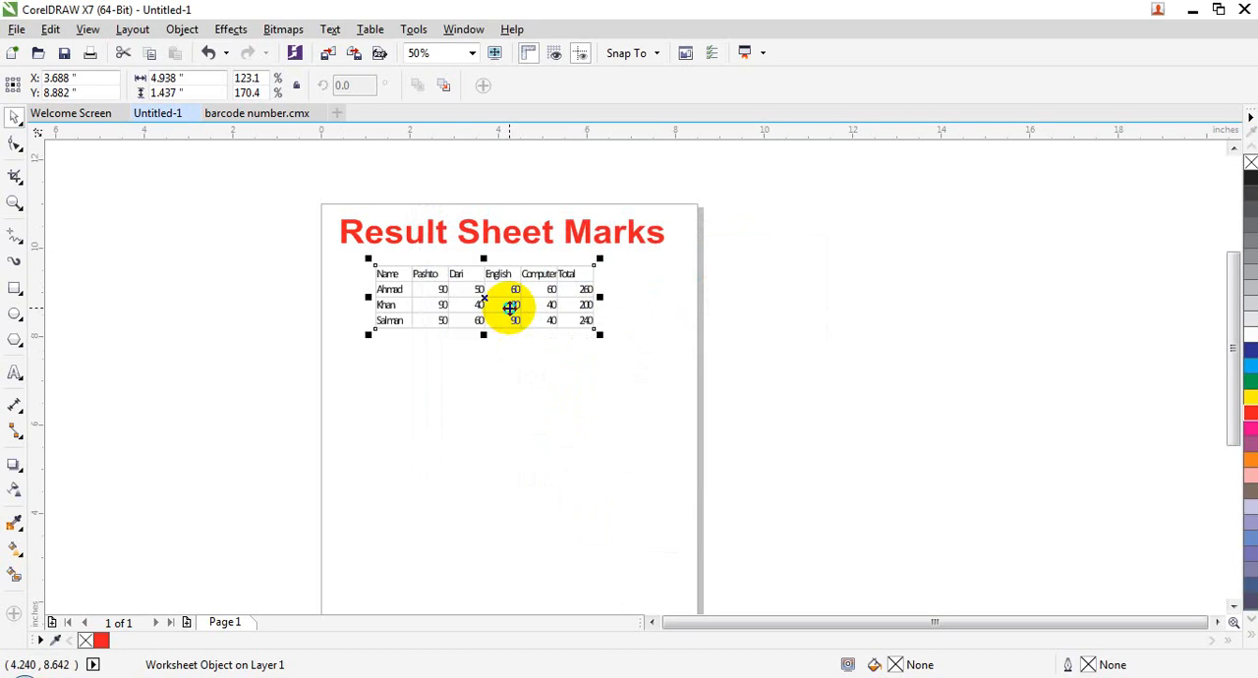
Step: Try to edit the embedded worksheet table in place, and close the program from the crash dialog
right_click(510, 307)
mouse_move(548, 317)
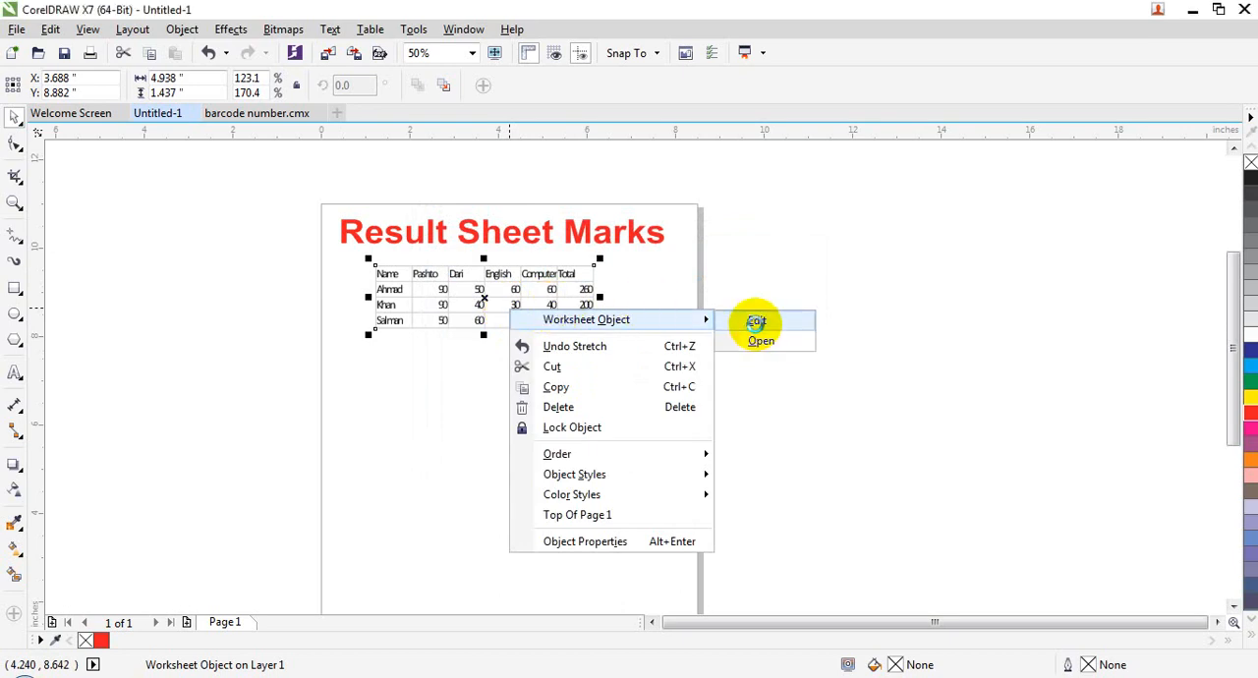
click(755, 322)
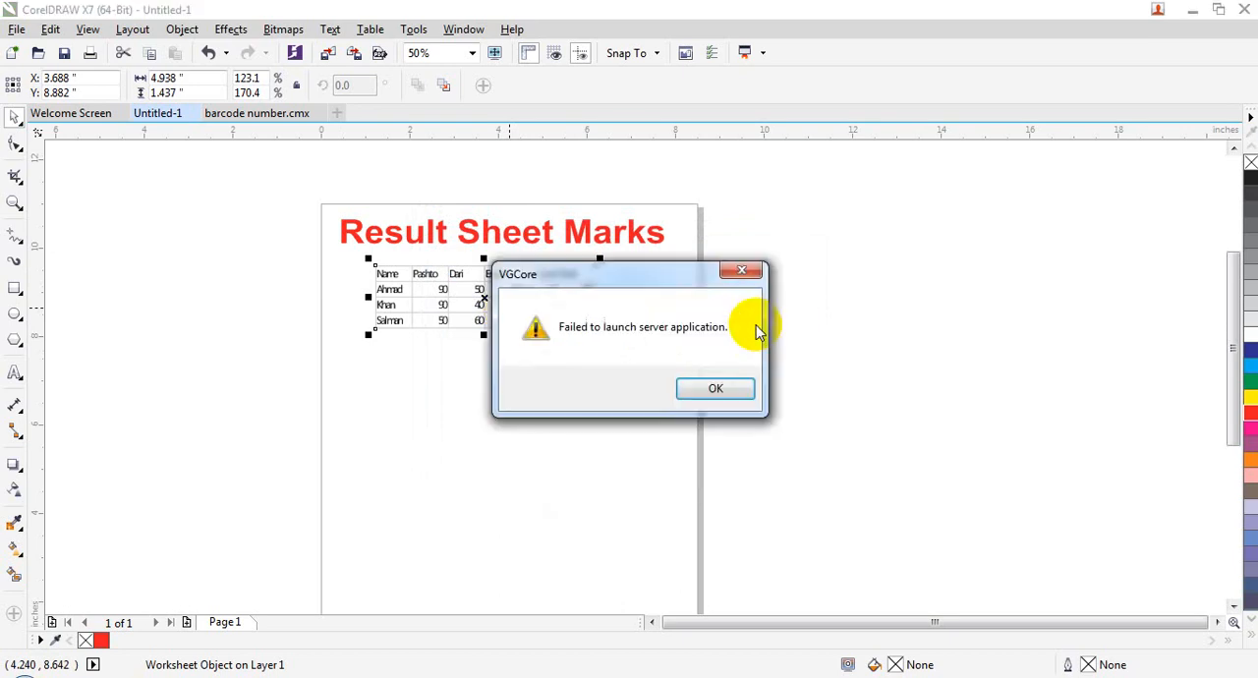
click(730, 390)
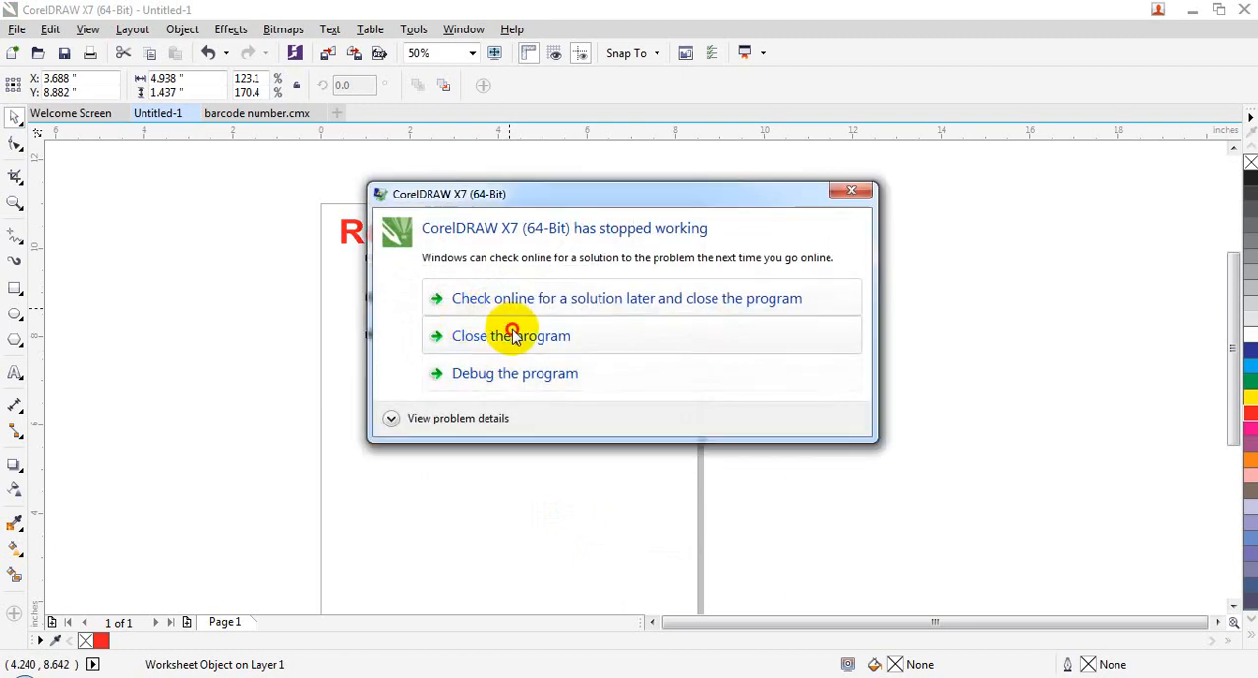
click(514, 331)
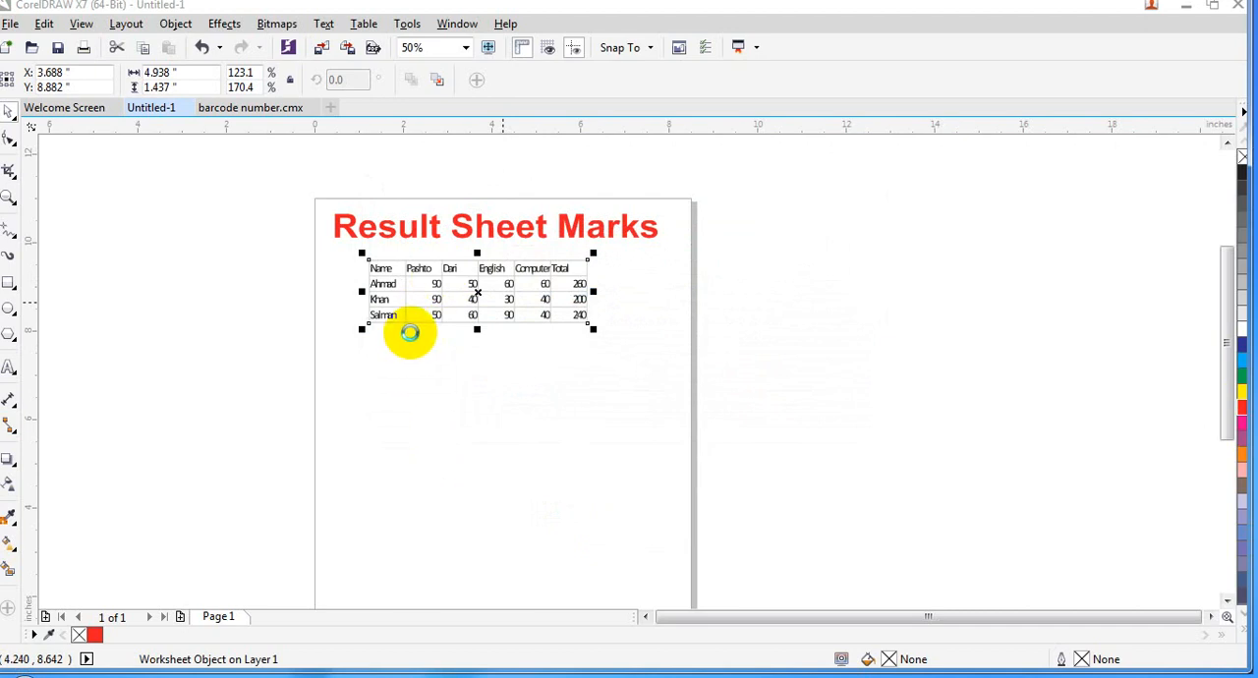
Step: Relaunch CorelDRAW X7 from the desktop and dismiss the startup version notice
key(super+d)
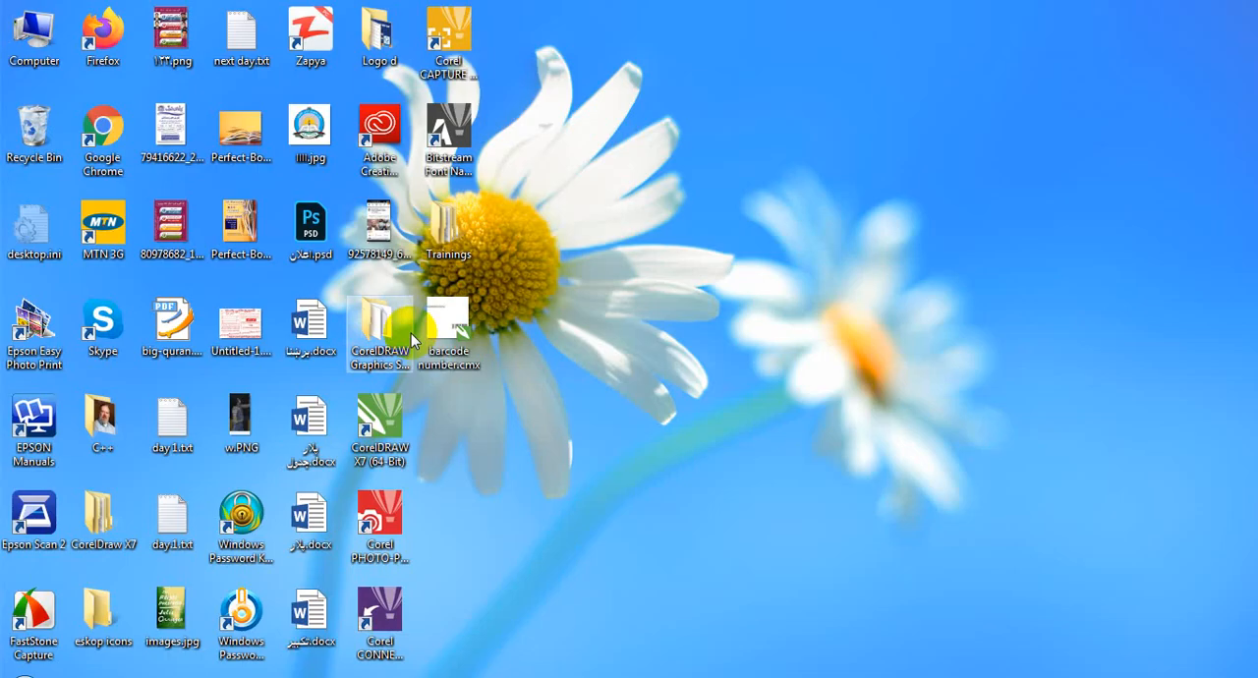
right_click(629, 167)
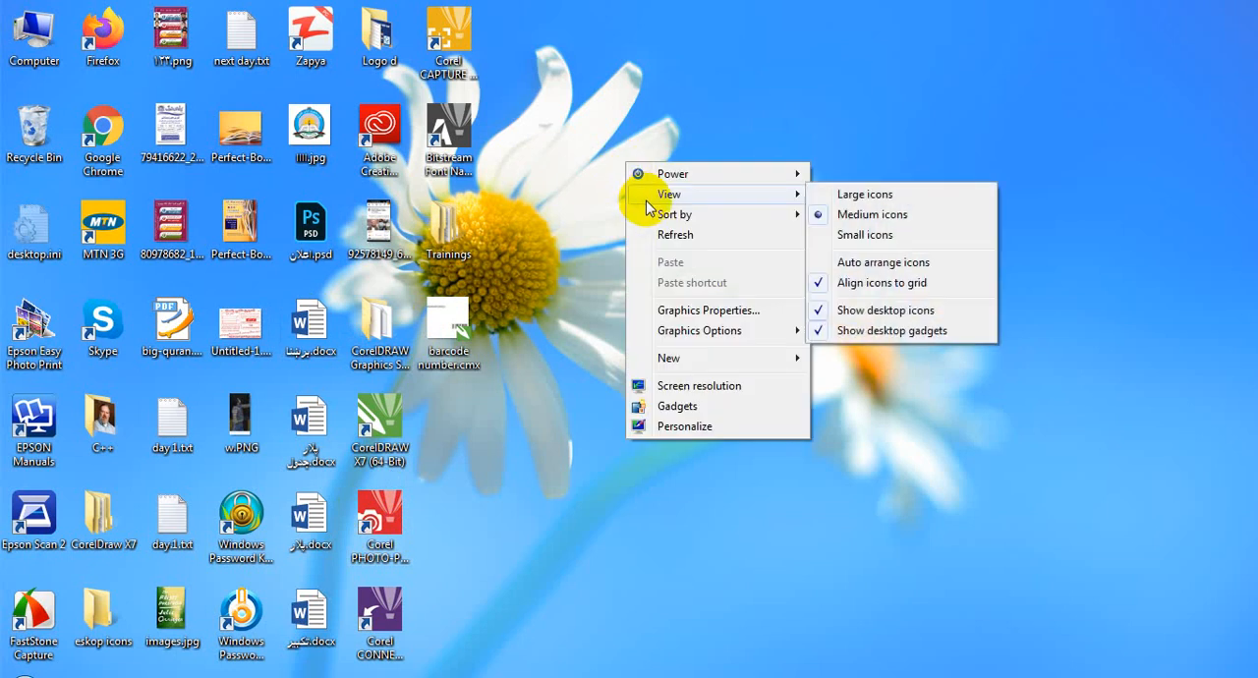
click(654, 230)
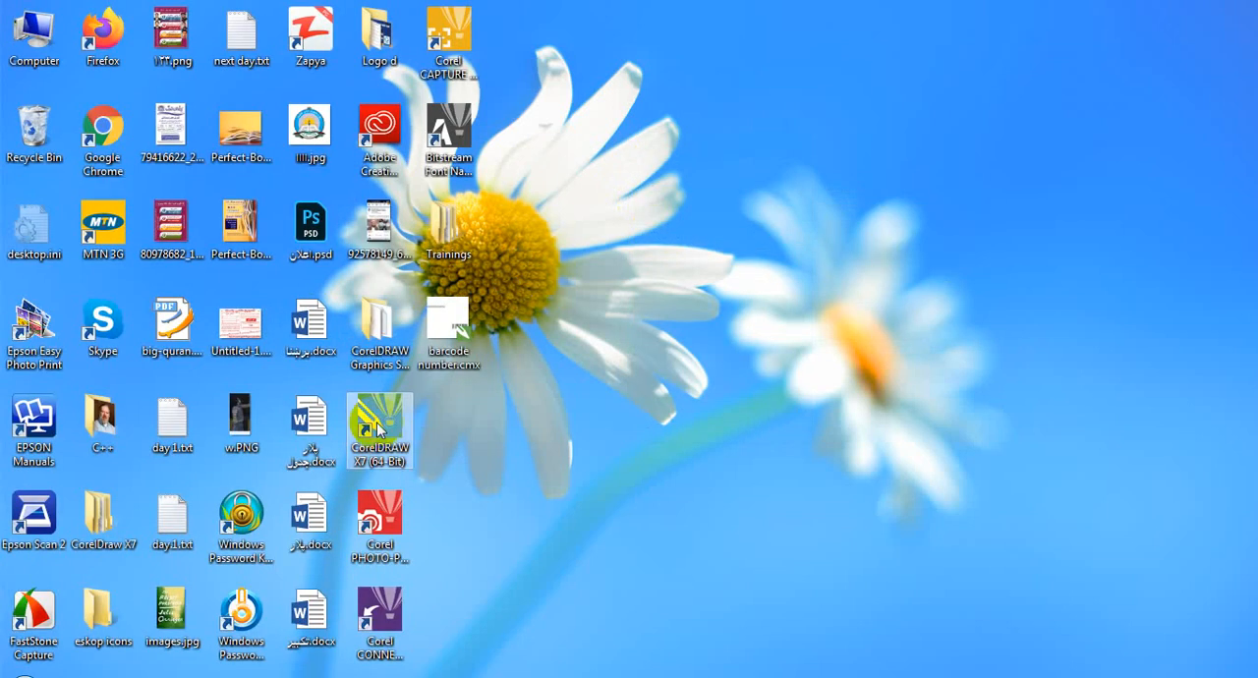
double_click(379, 428)
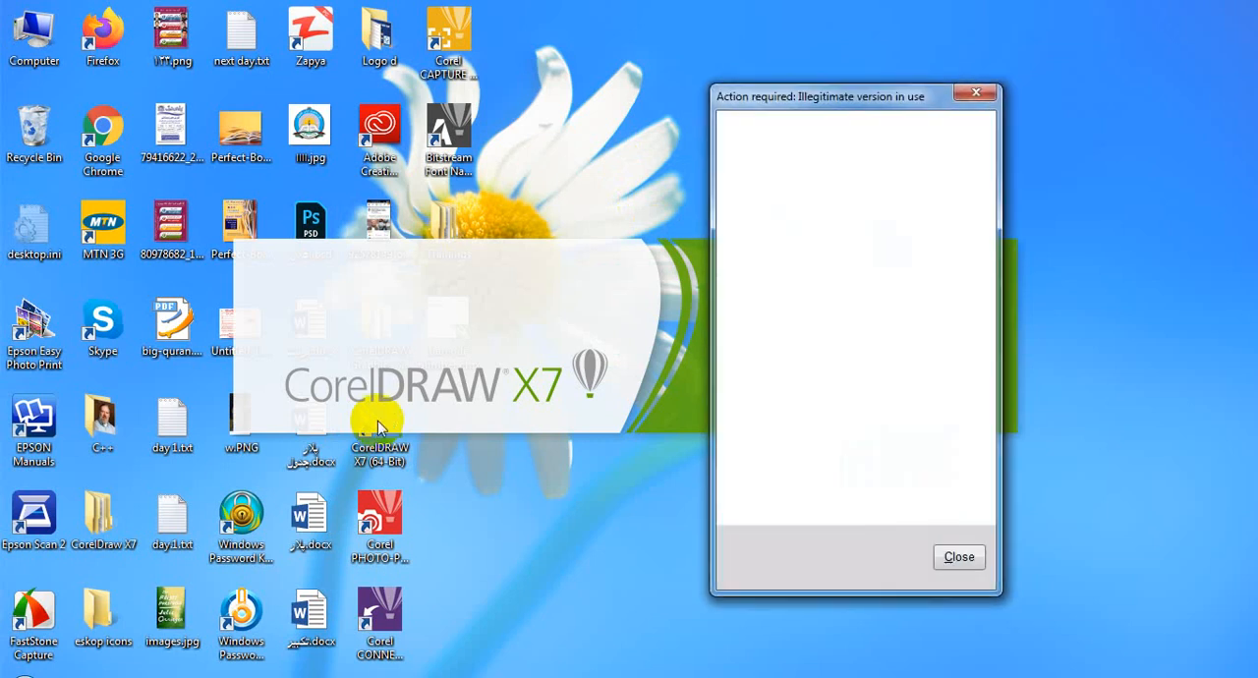
click(956, 556)
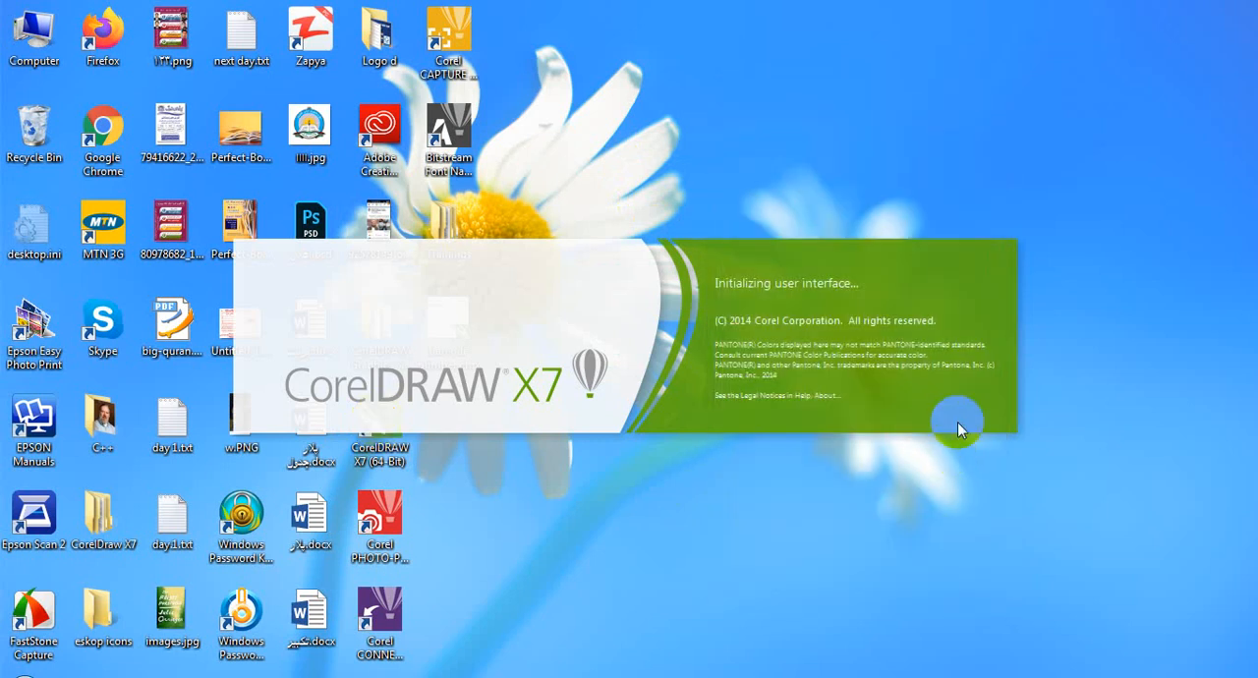
right_click(1081, 75)
click(1109, 145)
right_click(1103, 5)
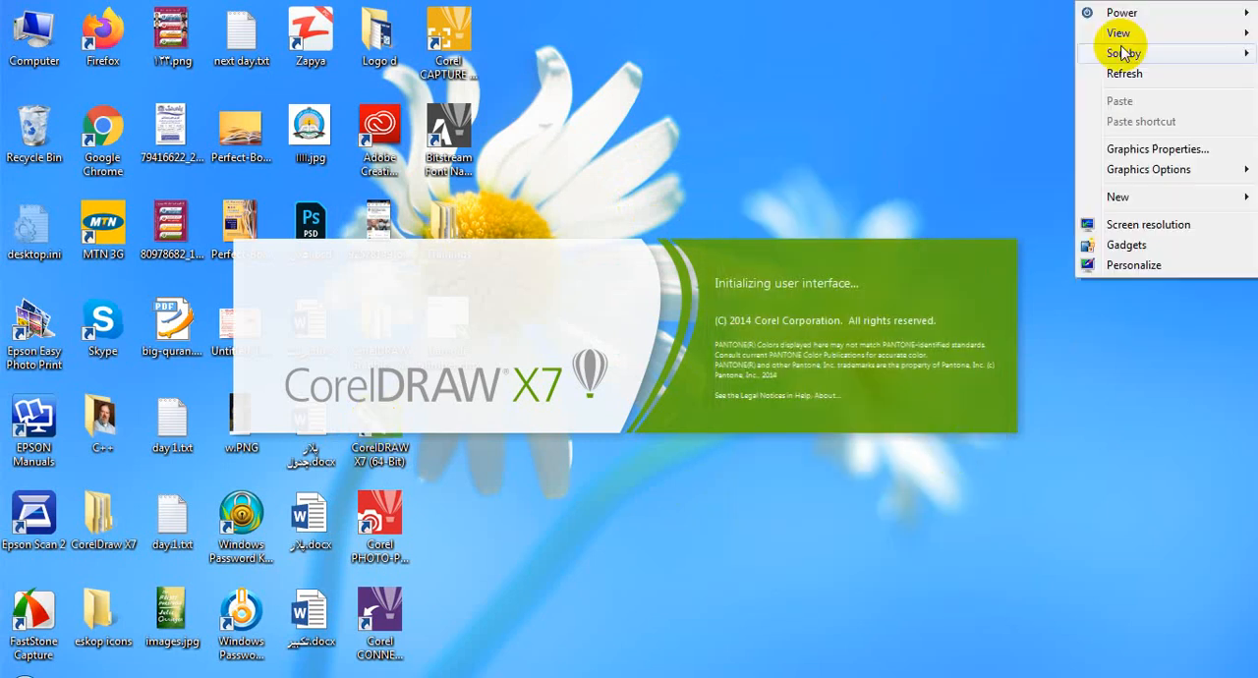
click(1122, 76)
right_click(1110, 7)
click(1131, 70)
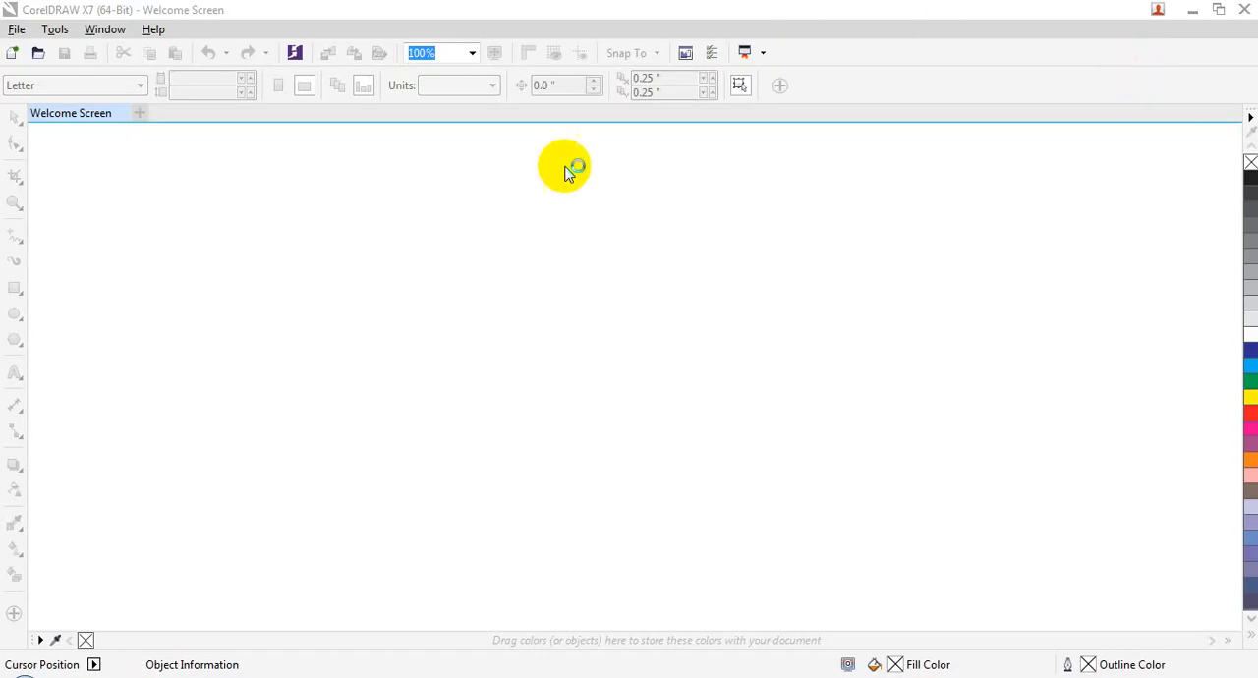
Step: Create a new blank document and browse for an existing file to insert as a new object
click(344, 342)
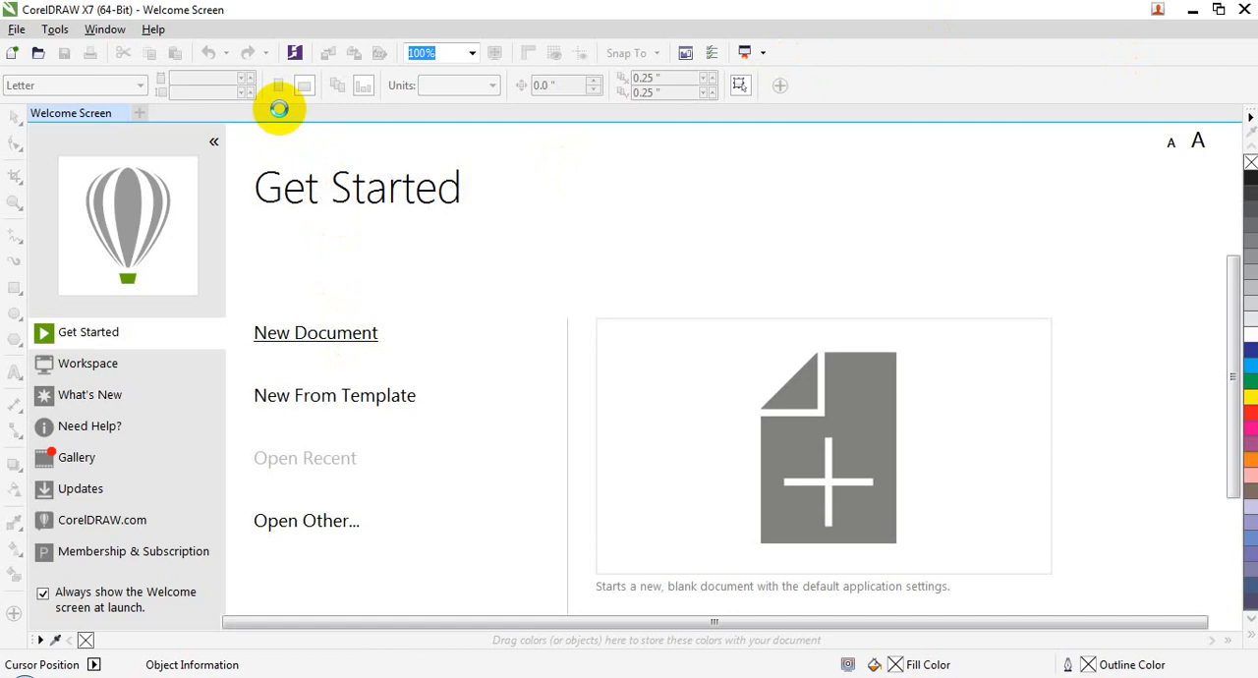
click(182, 29)
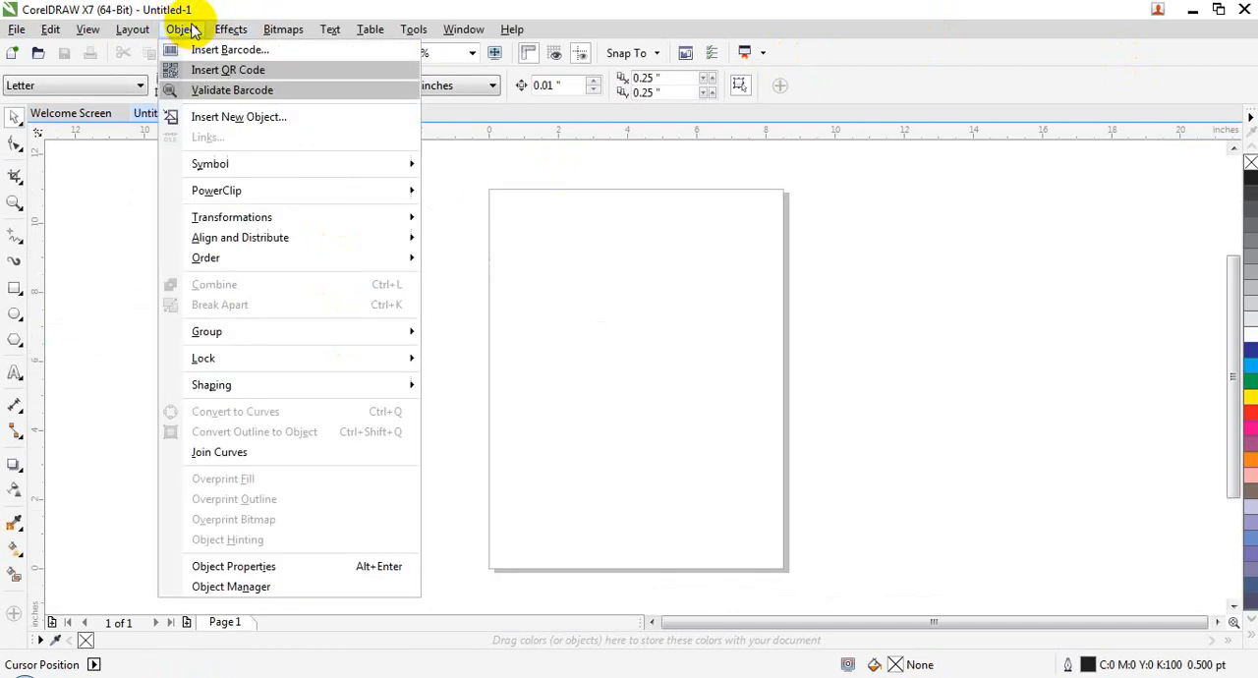
click(285, 118)
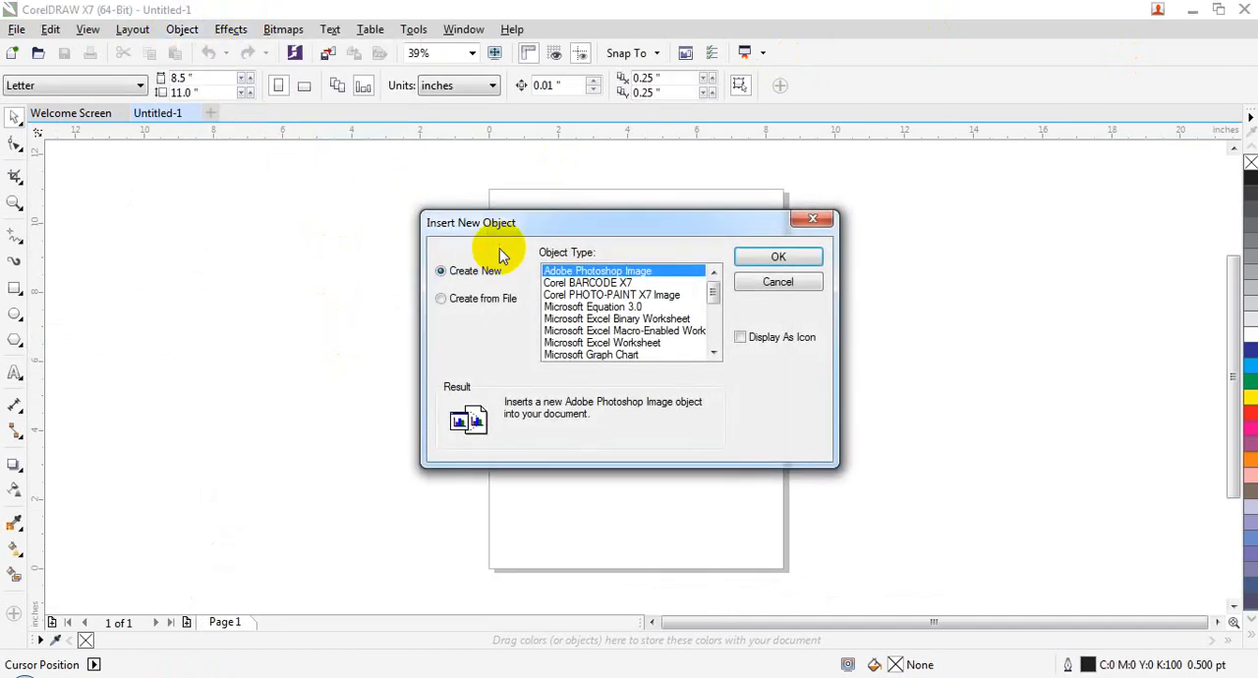
click(482, 300)
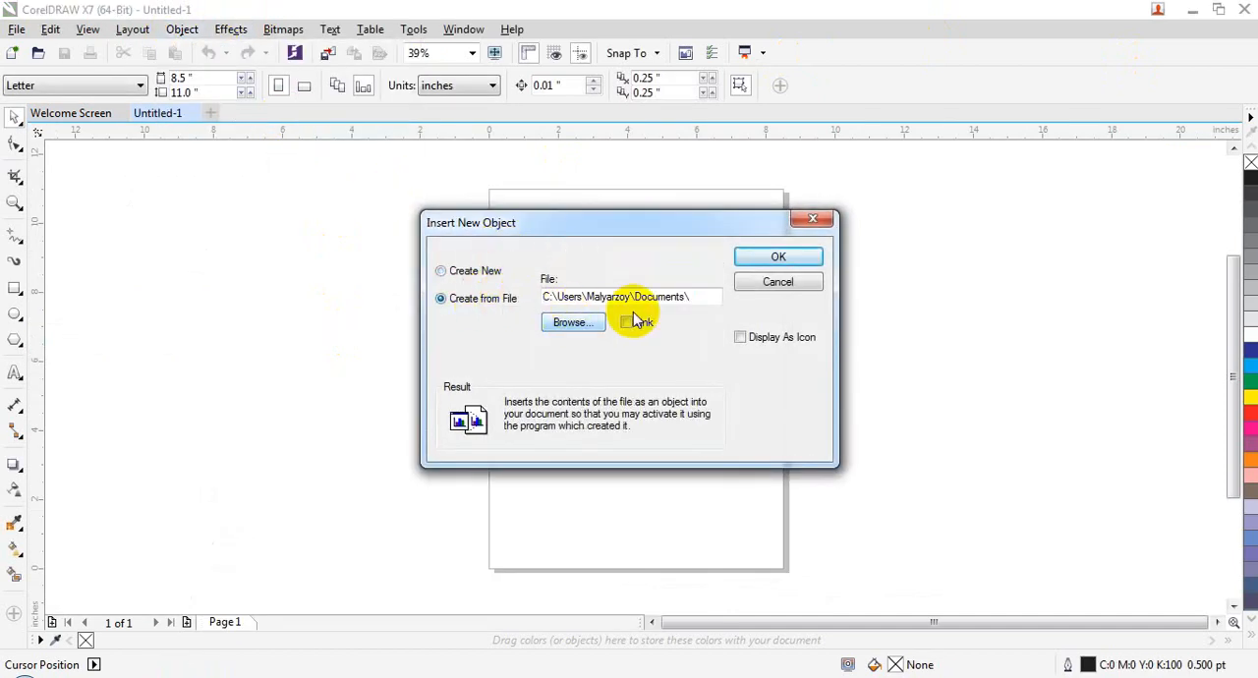
click(599, 324)
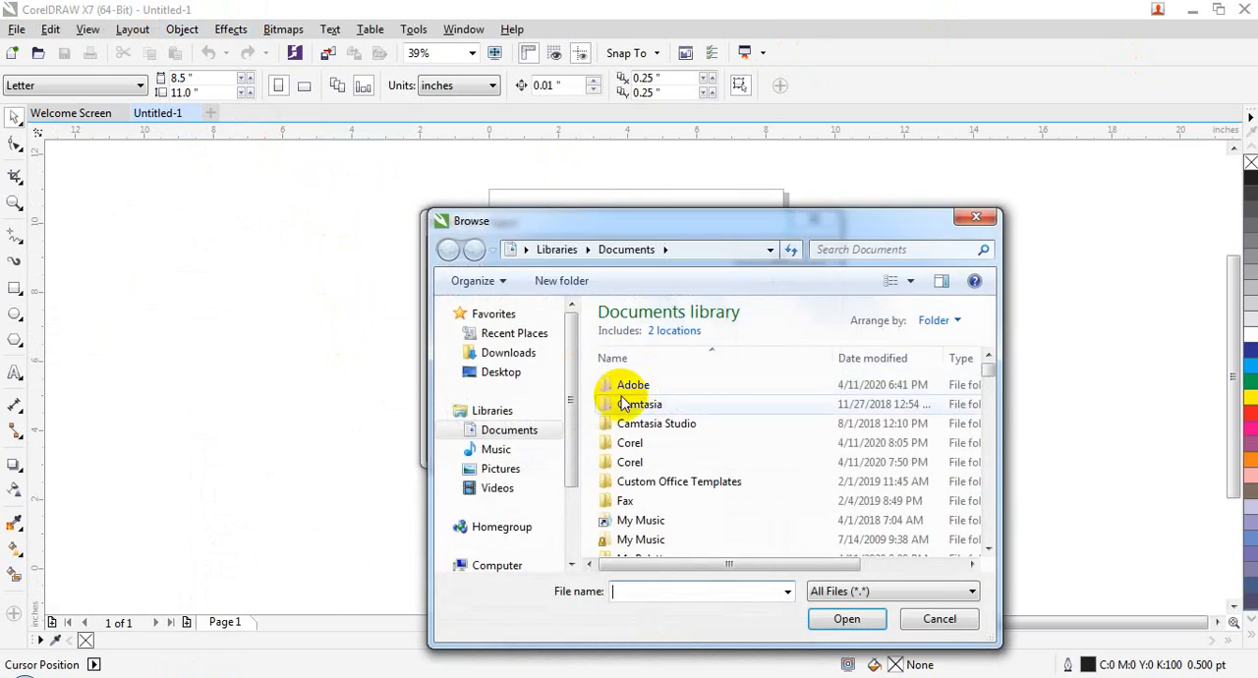
Step: Look through the files in the Documents library for one to insert
click(516, 430)
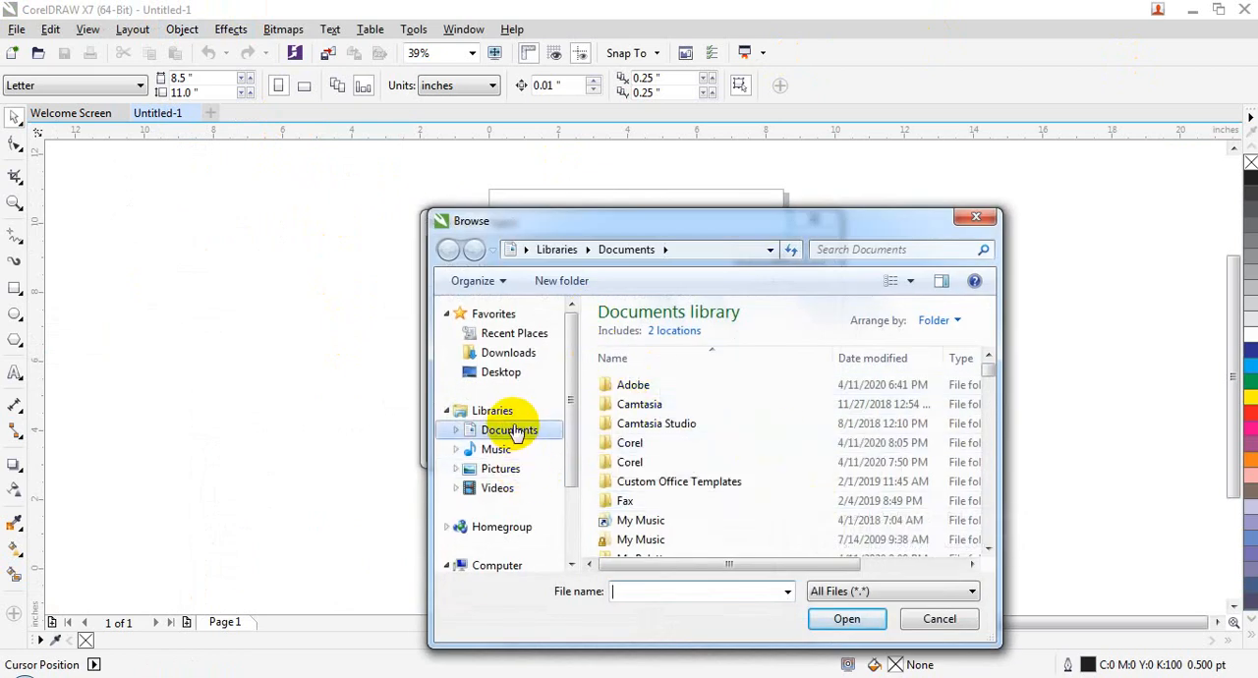
click(990, 398)
click(990, 398)
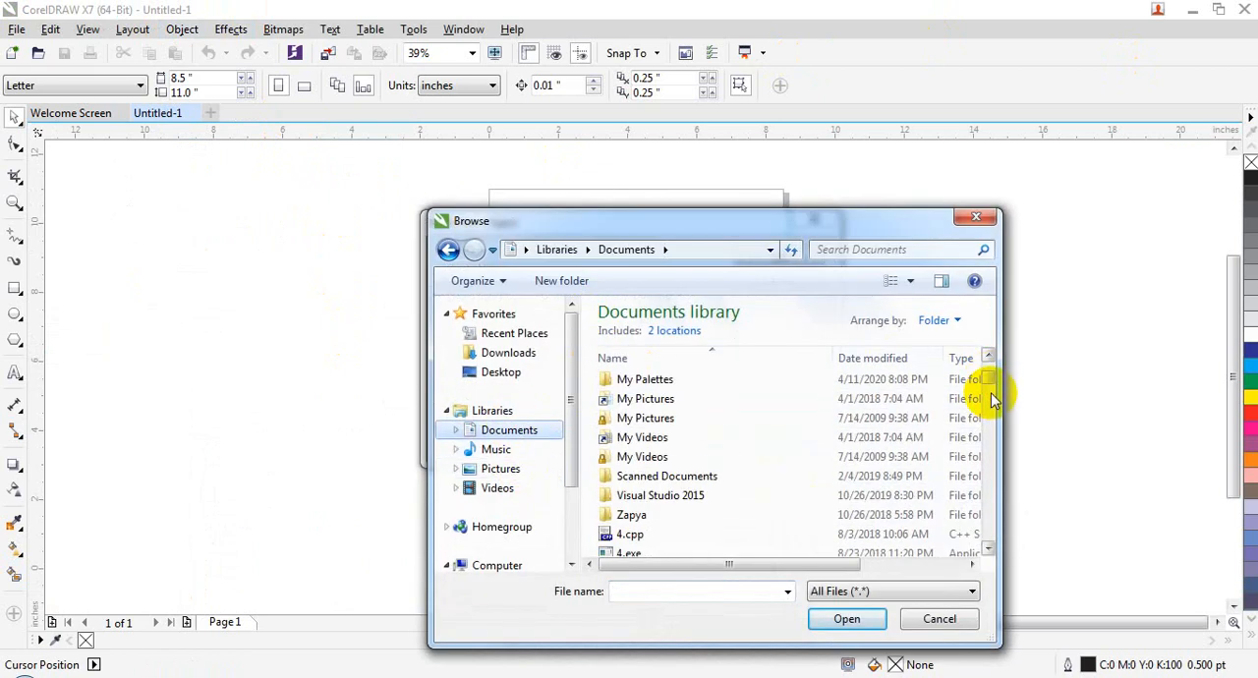
click(993, 408)
click(993, 417)
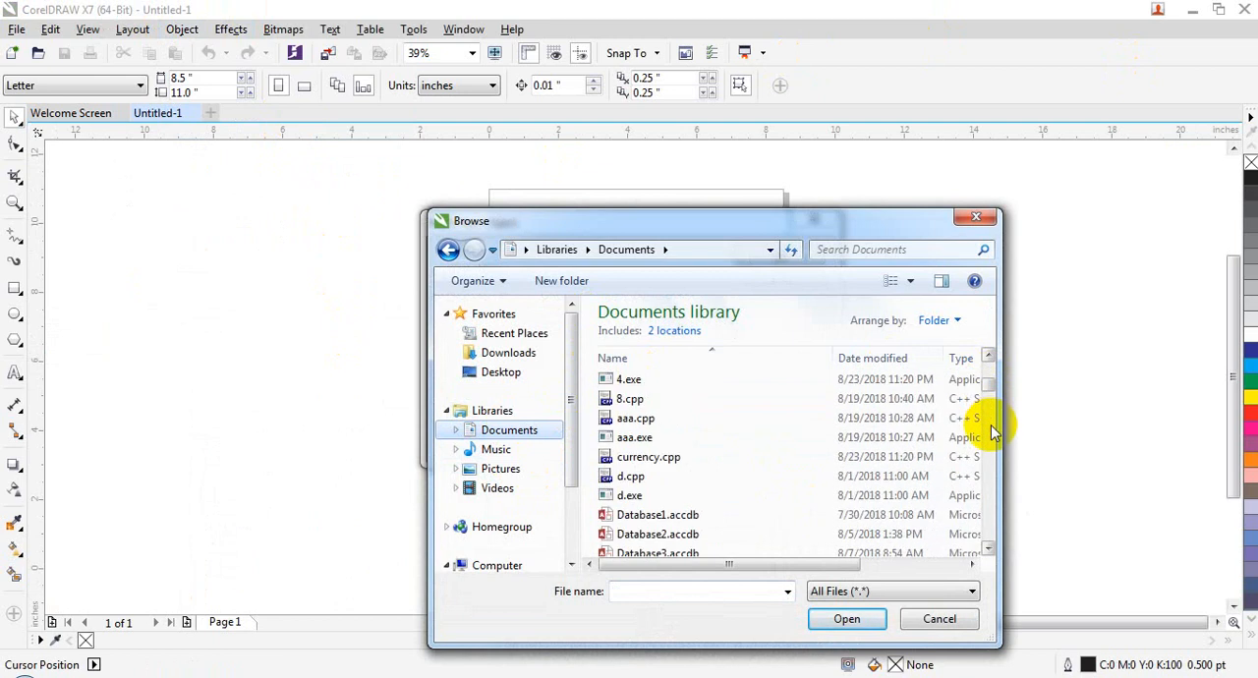
click(992, 428)
click(993, 437)
click(989, 455)
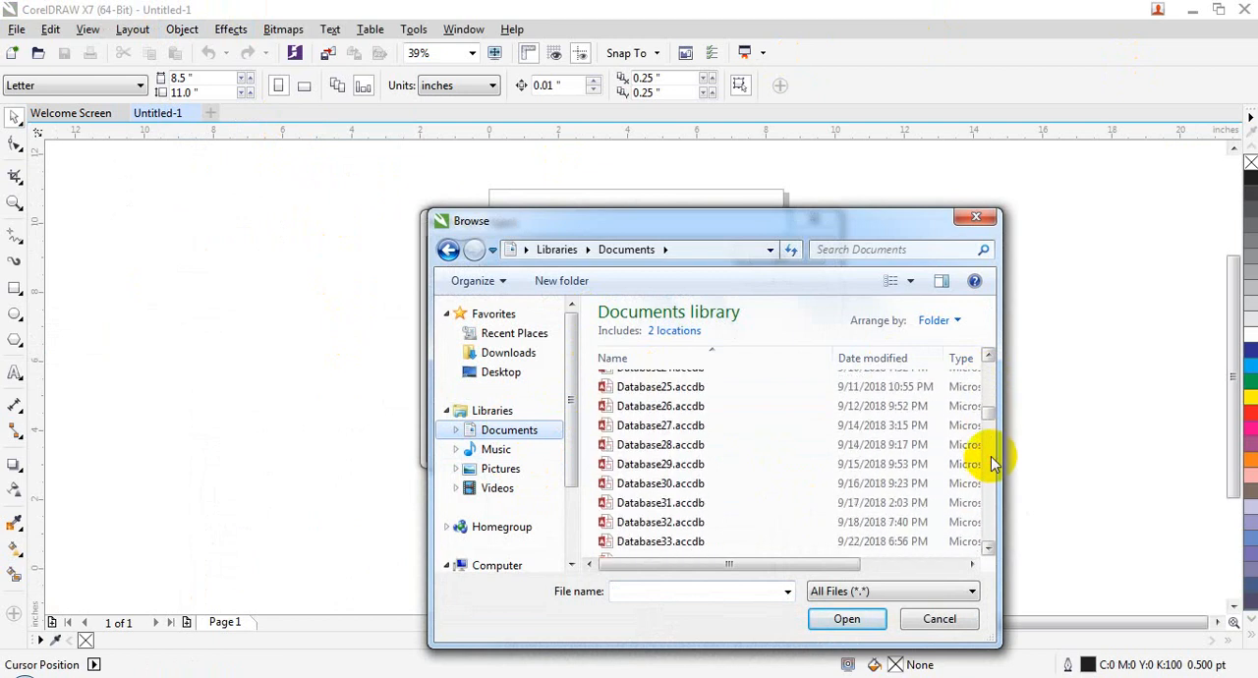
click(989, 462)
click(989, 477)
click(990, 486)
click(991, 492)
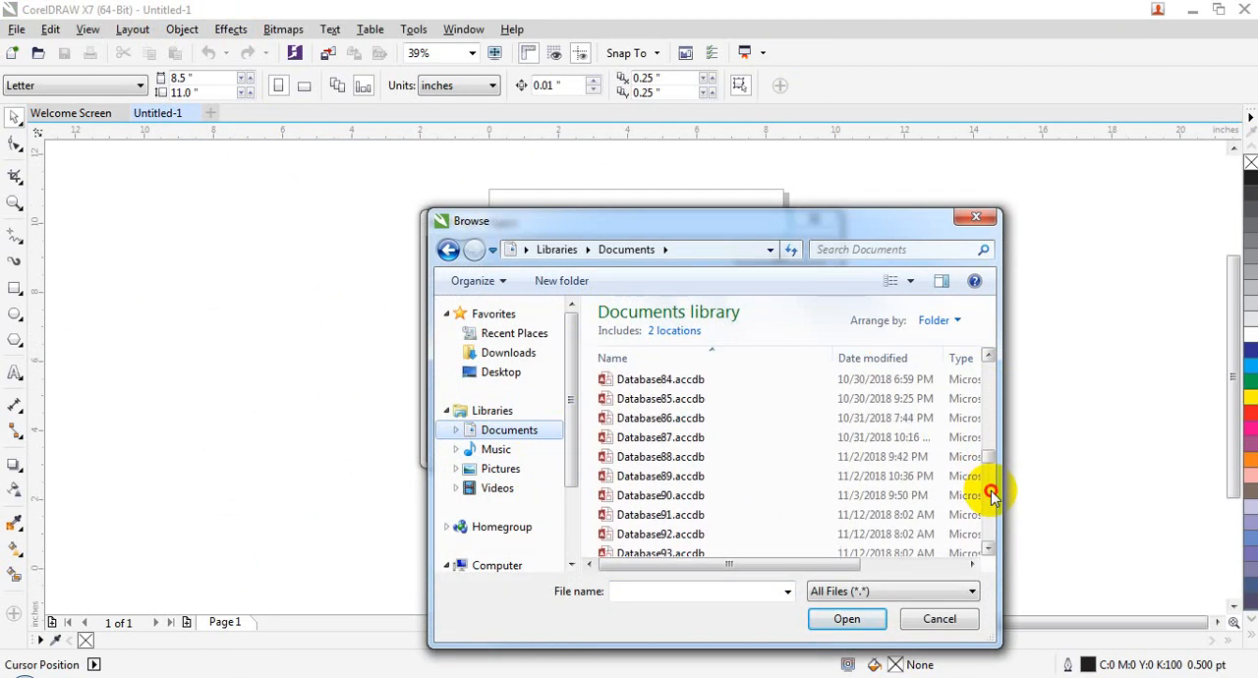
click(991, 497)
click(990, 516)
click(991, 518)
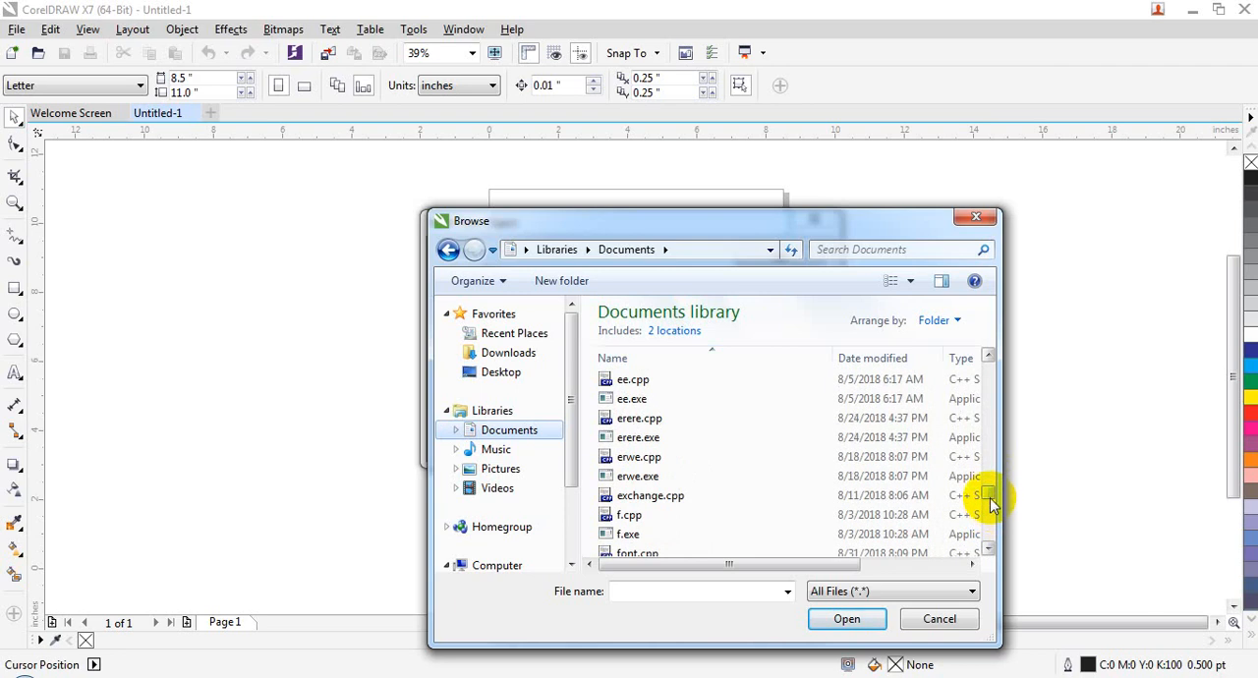
click(991, 474)
click(991, 471)
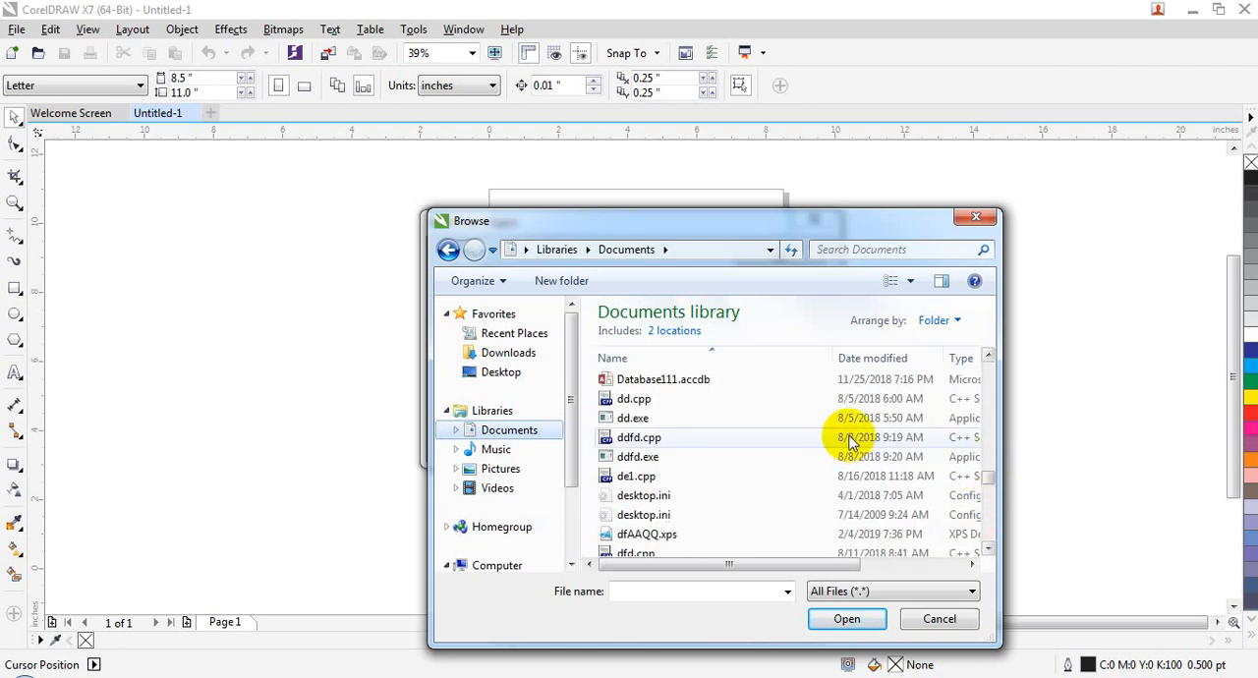
Step: Insert "Basic Concepts of Information Technology notes.pdf" from Local Disk (D:) as an object on the page
click(572, 515)
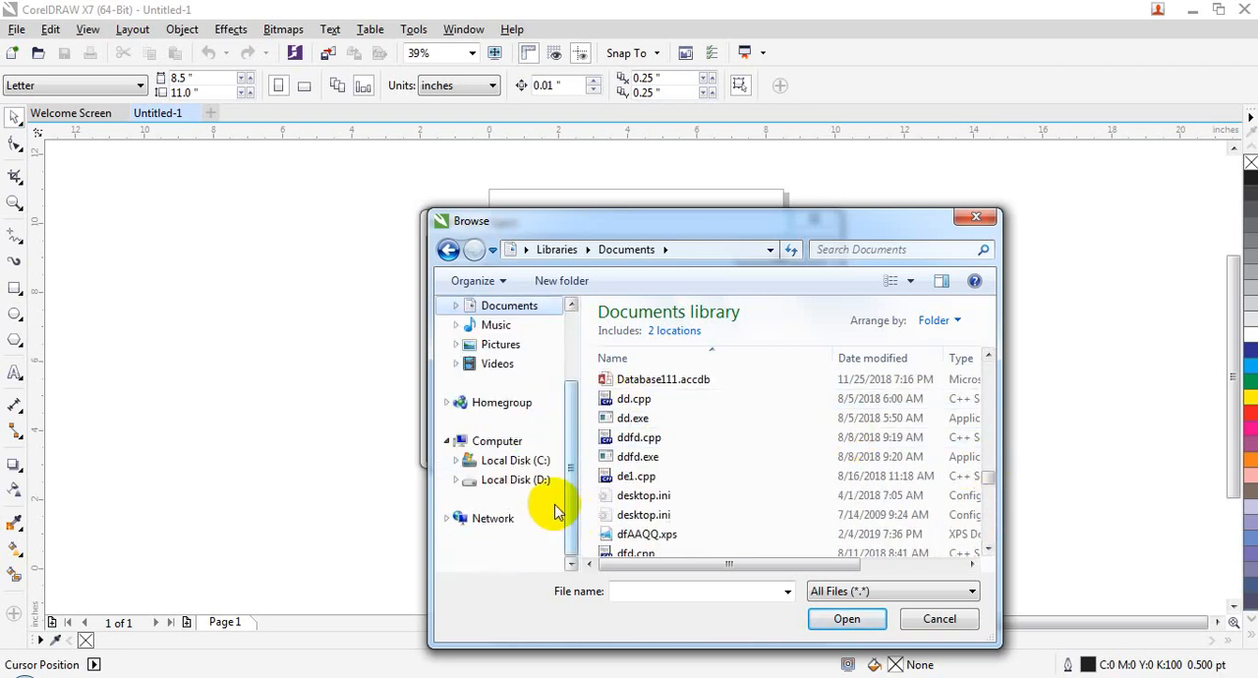
click(539, 486)
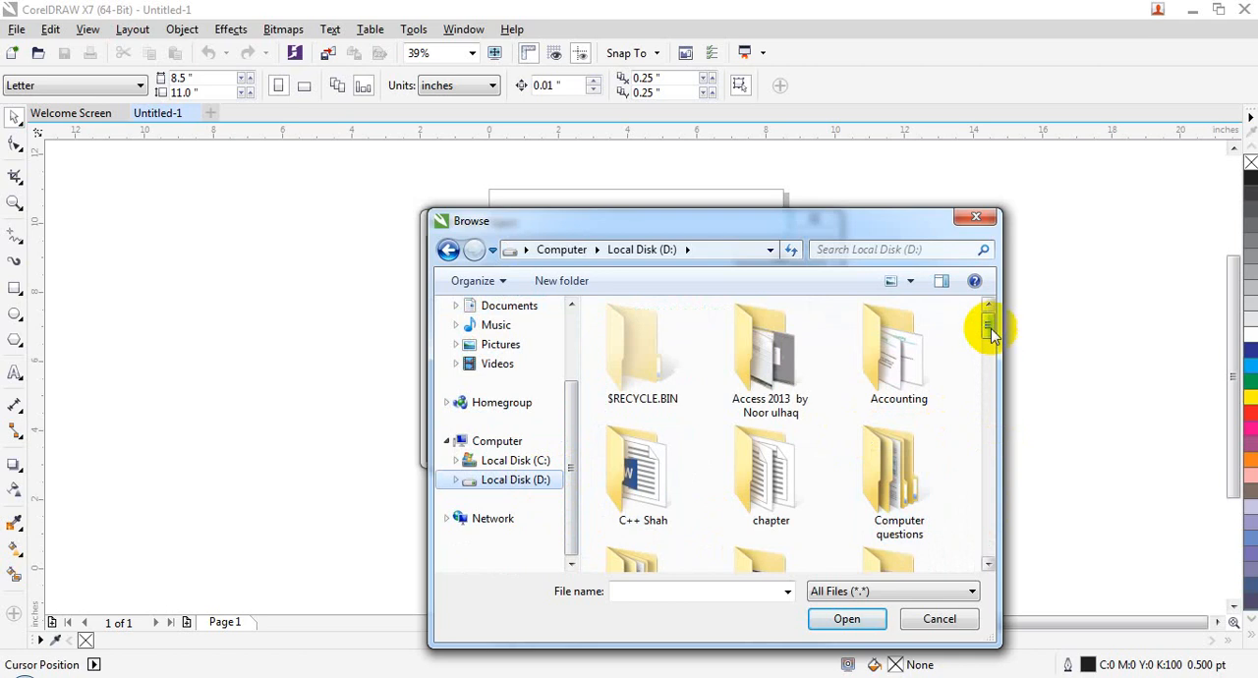
drag(991, 328, 996, 514)
click(648, 356)
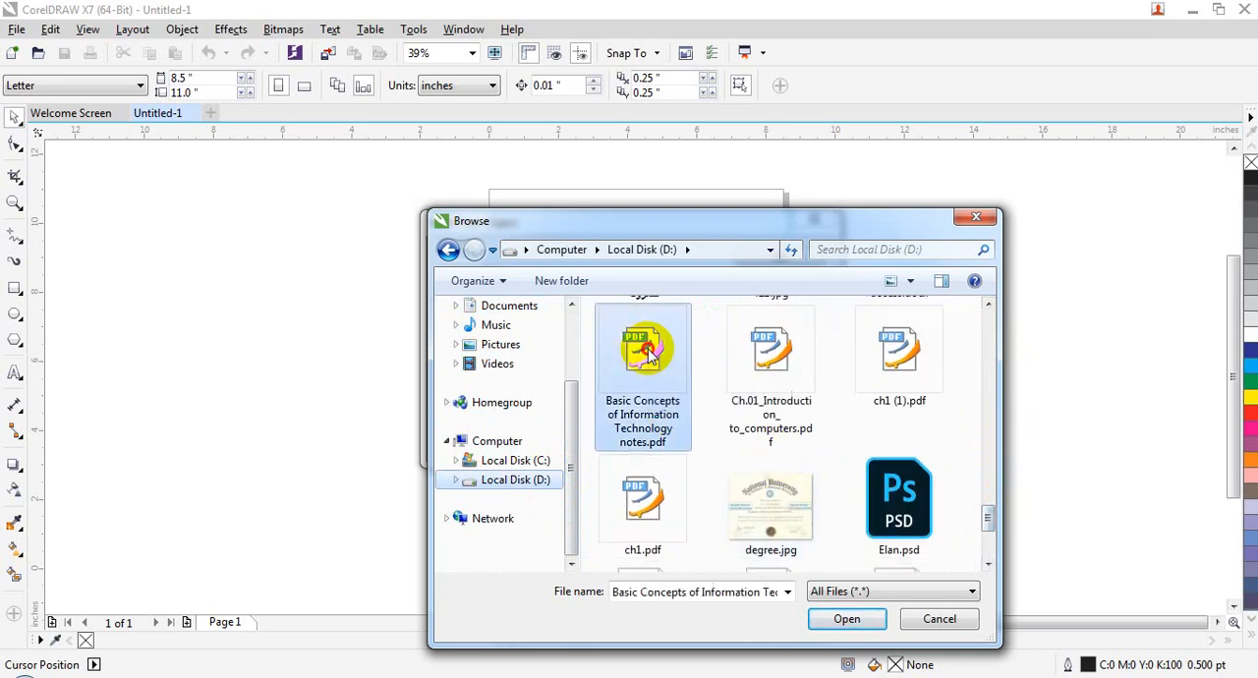
double_click(648, 349)
click(771, 260)
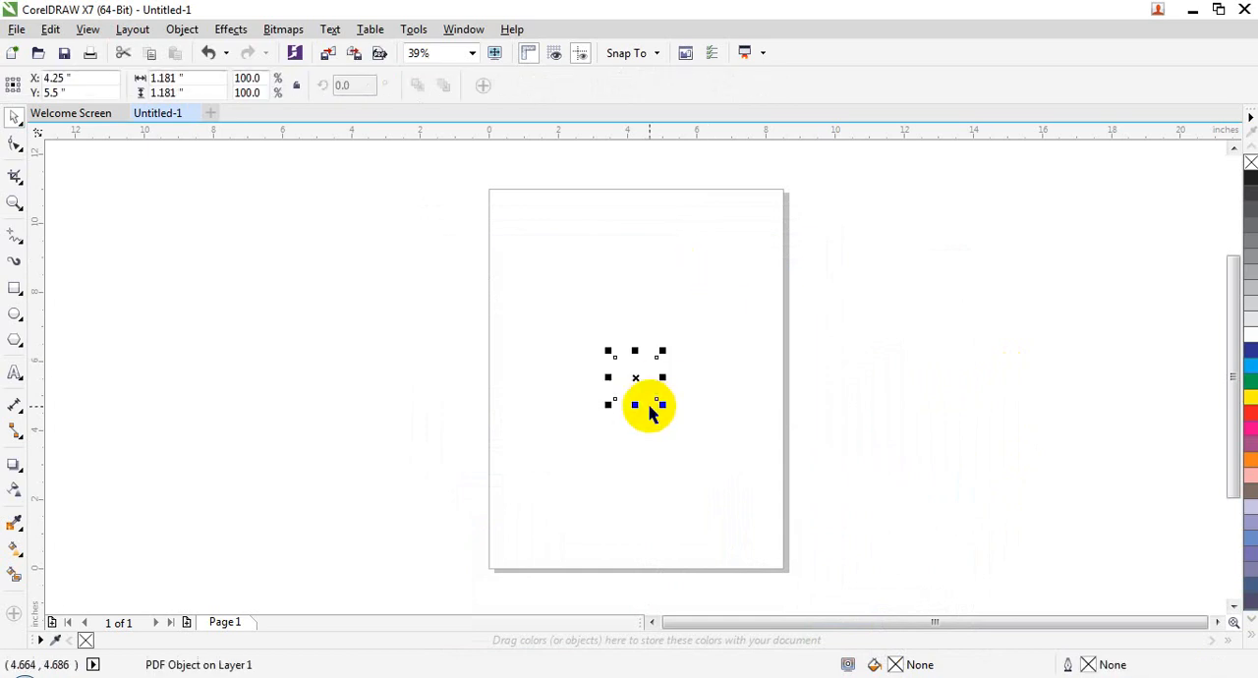
Step: Enlarge the inserted PDF object to about 4.2 by 4.2 inches and minimize the window to show the desktop
drag(607, 351, 503, 222)
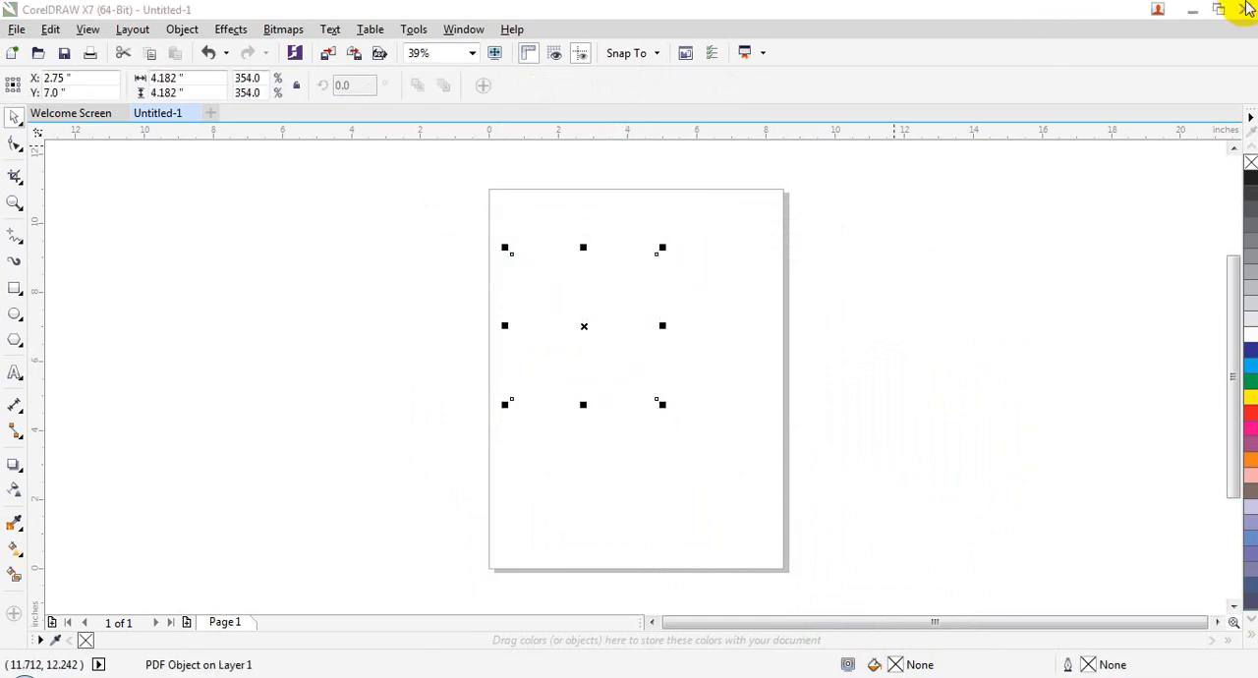
click(1192, 10)
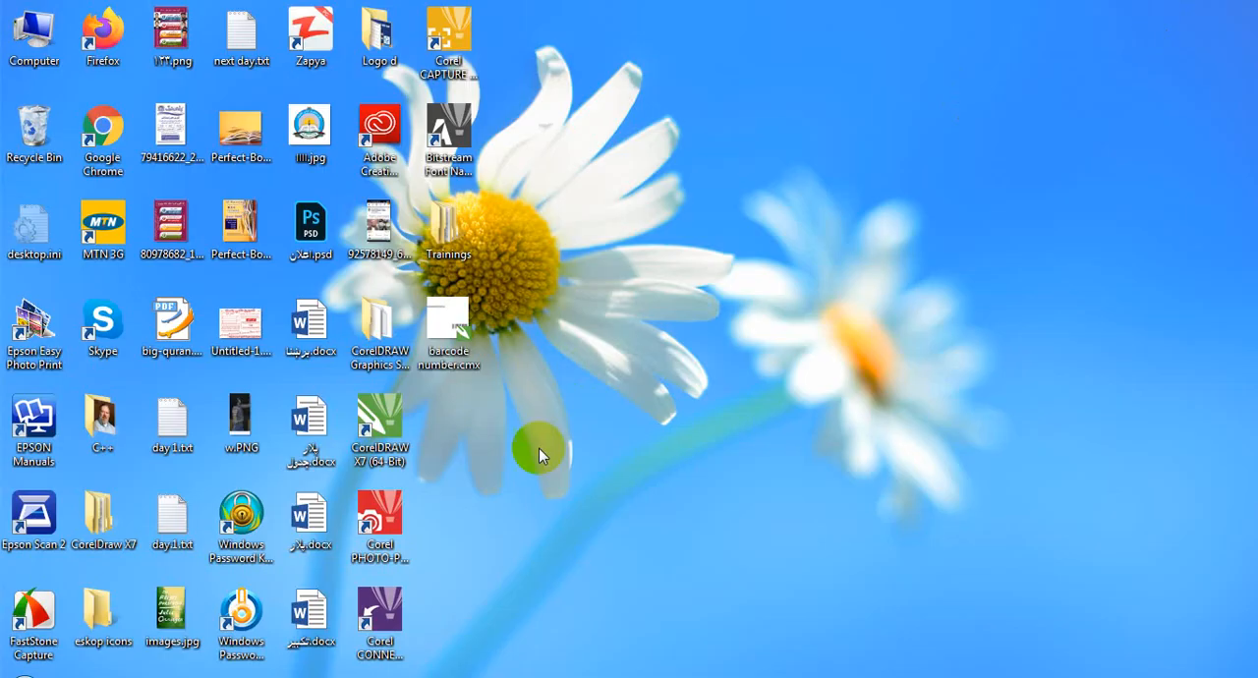
Step: Check the contents of the desktop file برښنا.docx in Word, close it and return to CorelDRAW
double_click(318, 311)
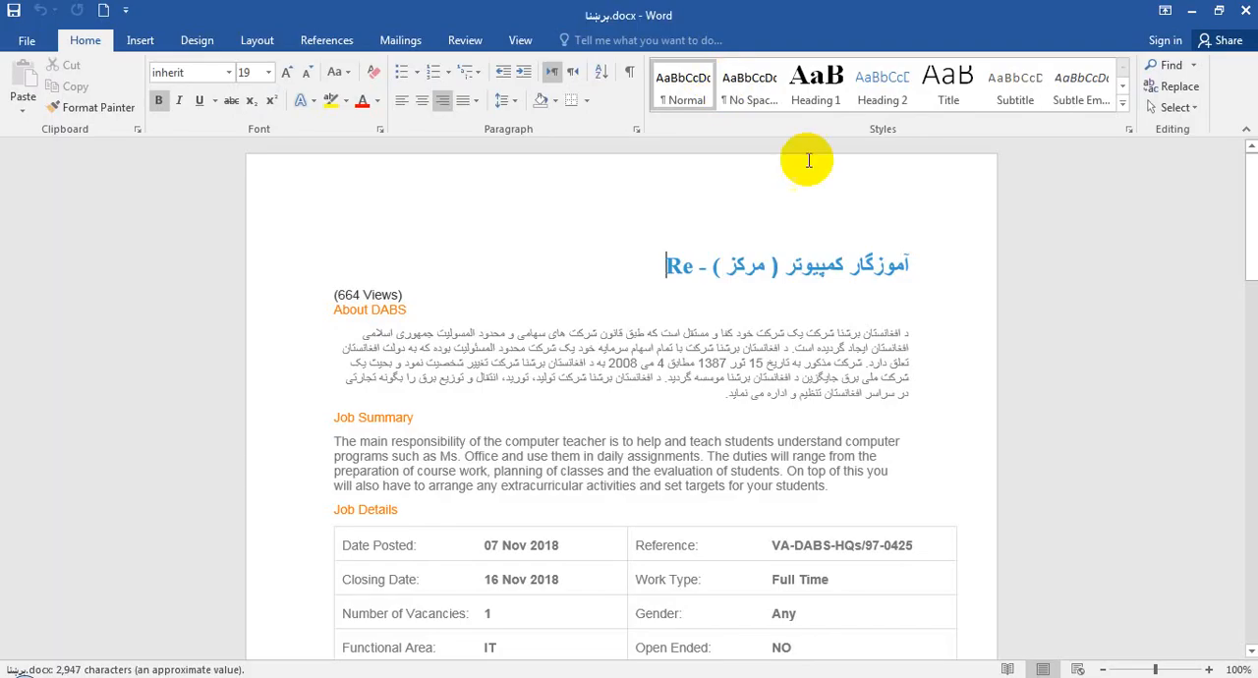
click(1242, 14)
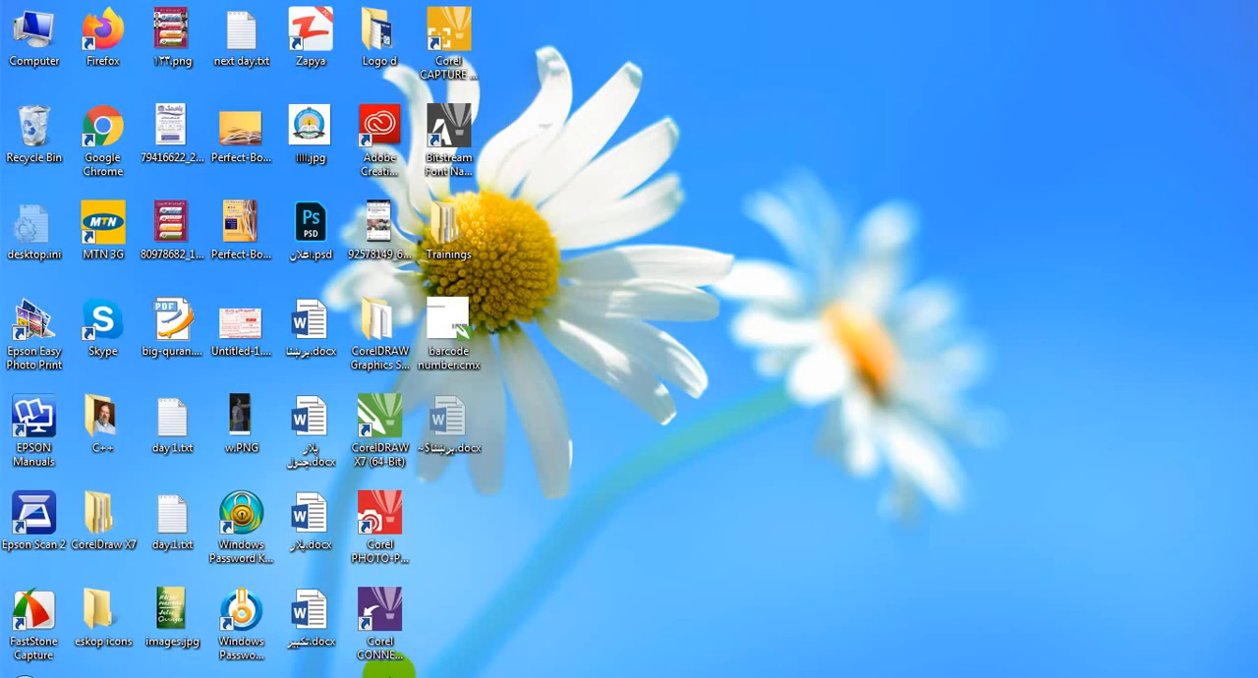
click(388, 672)
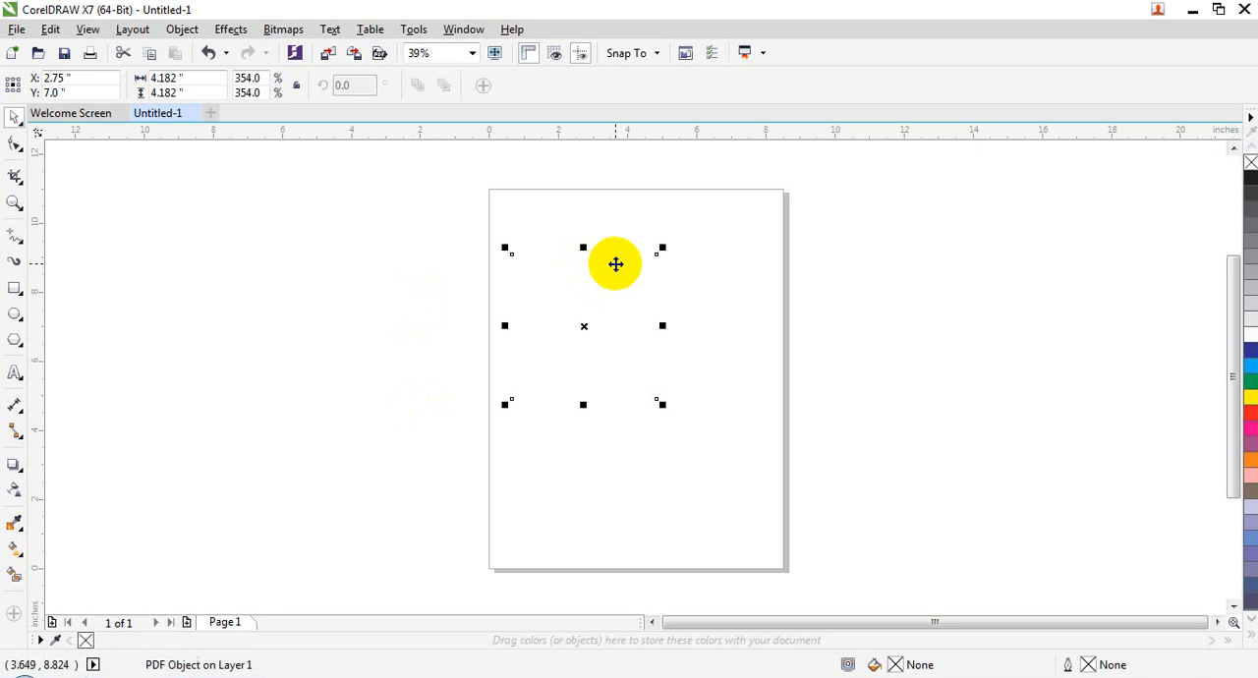
Step: Delete the PDF object from the page and browse for an existing file to insert as a new object
key(Delete)
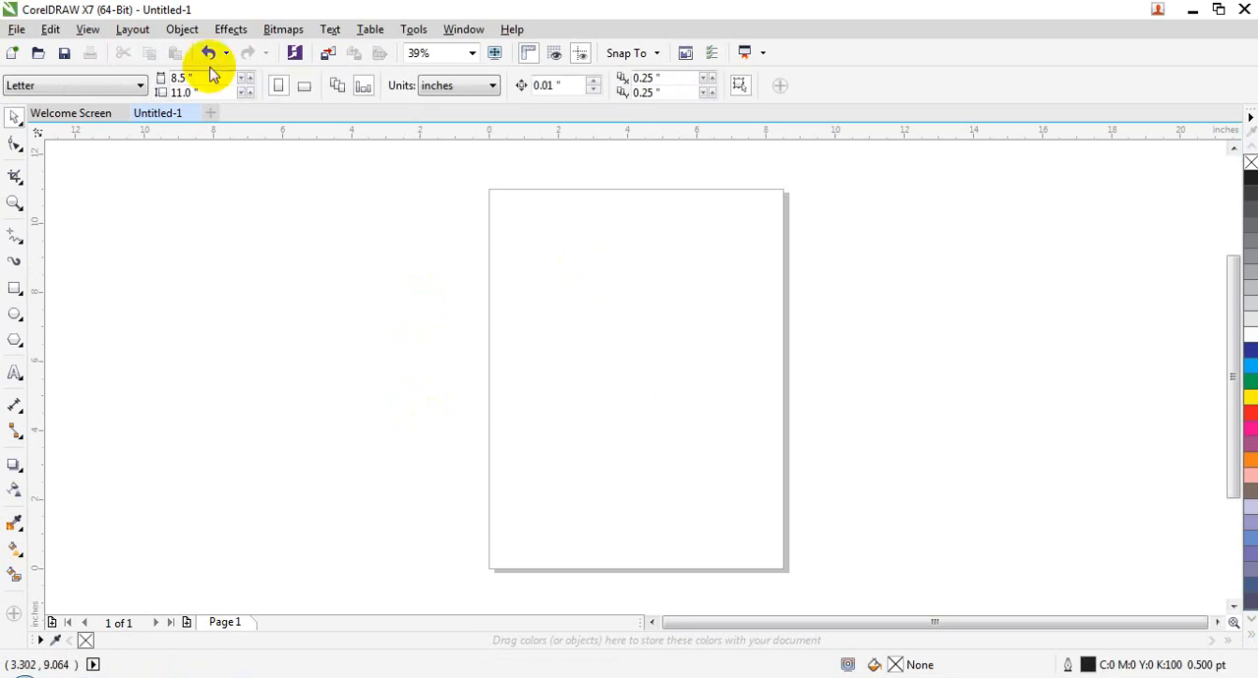
click(181, 29)
click(241, 116)
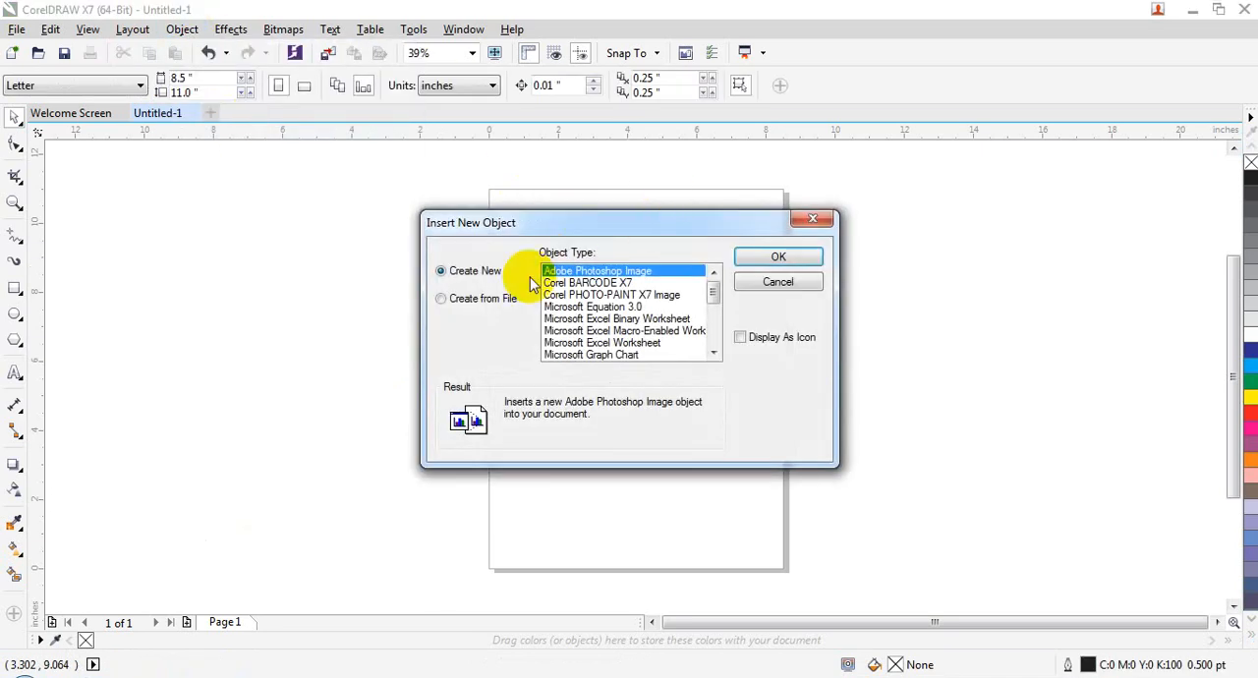
click(482, 302)
click(573, 323)
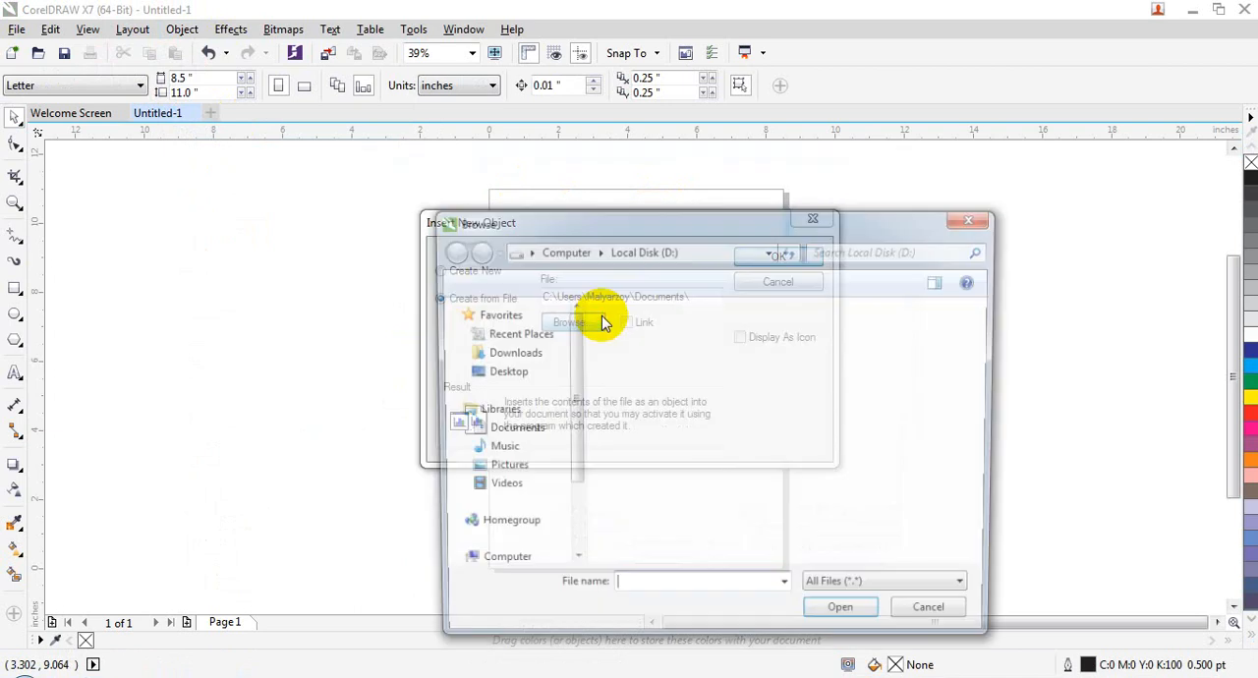
Step: Insert برښنا.docx from the Desktop as an object linked to its source file
click(503, 373)
drag(589, 224, 535, 91)
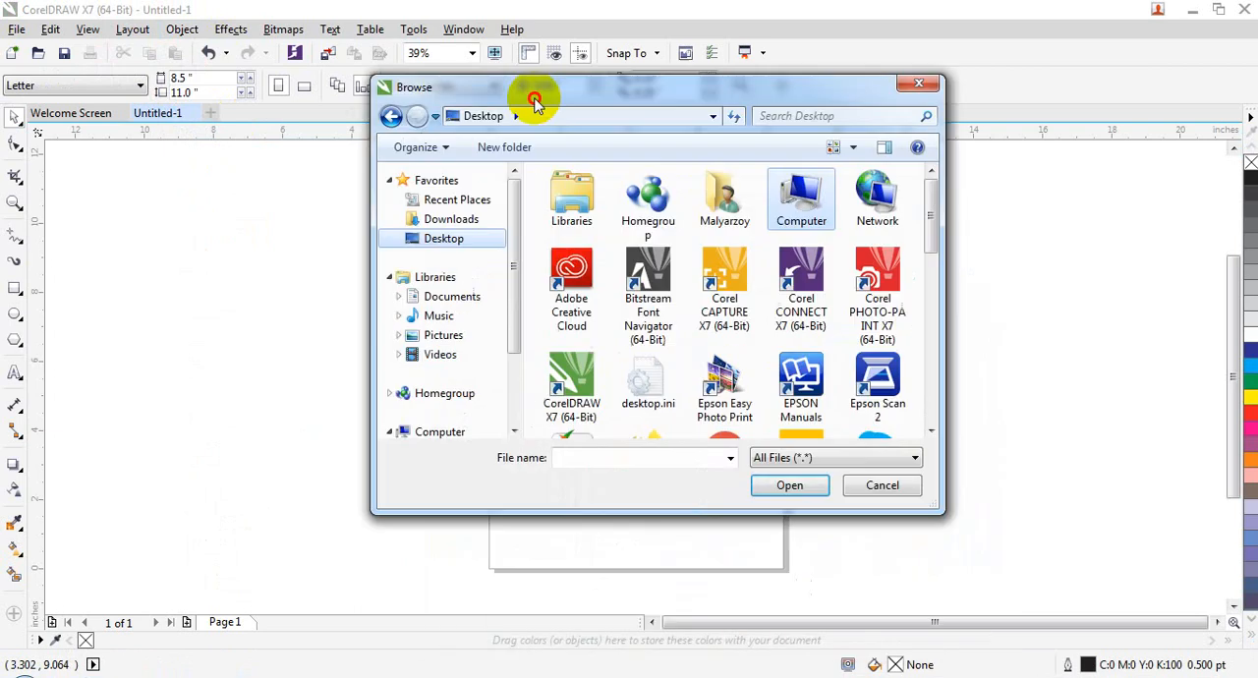
click(932, 305)
drag(932, 305, 931, 402)
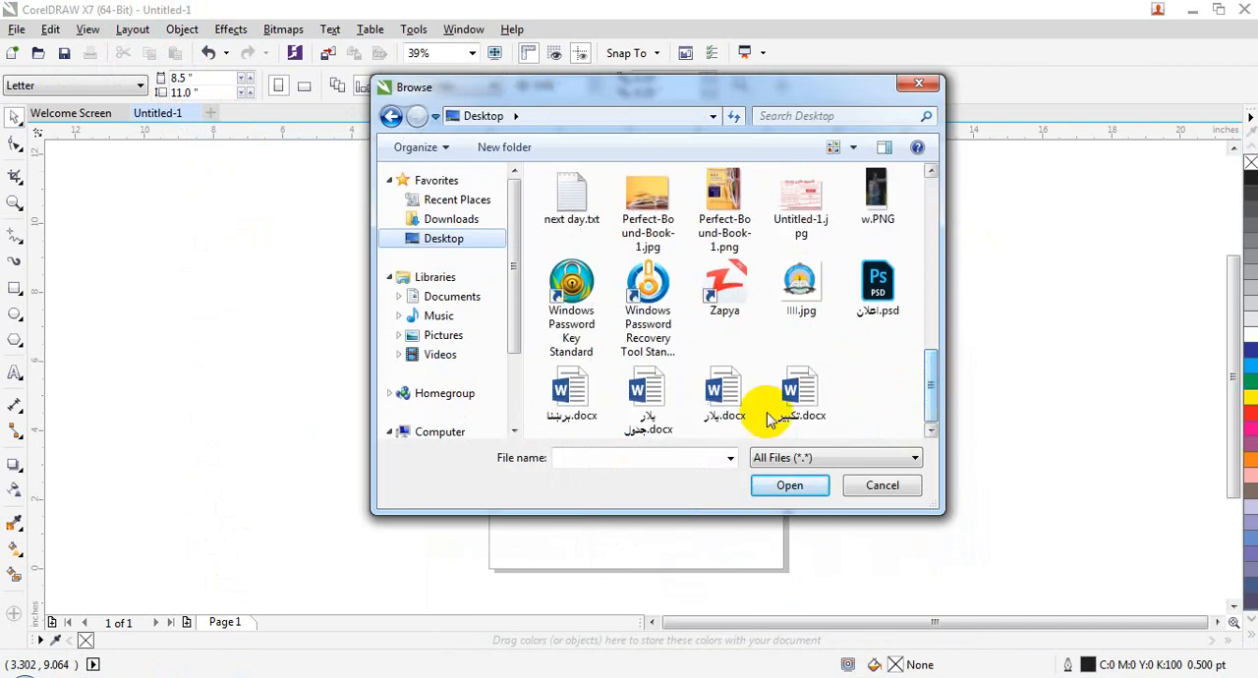
click(573, 398)
click(789, 486)
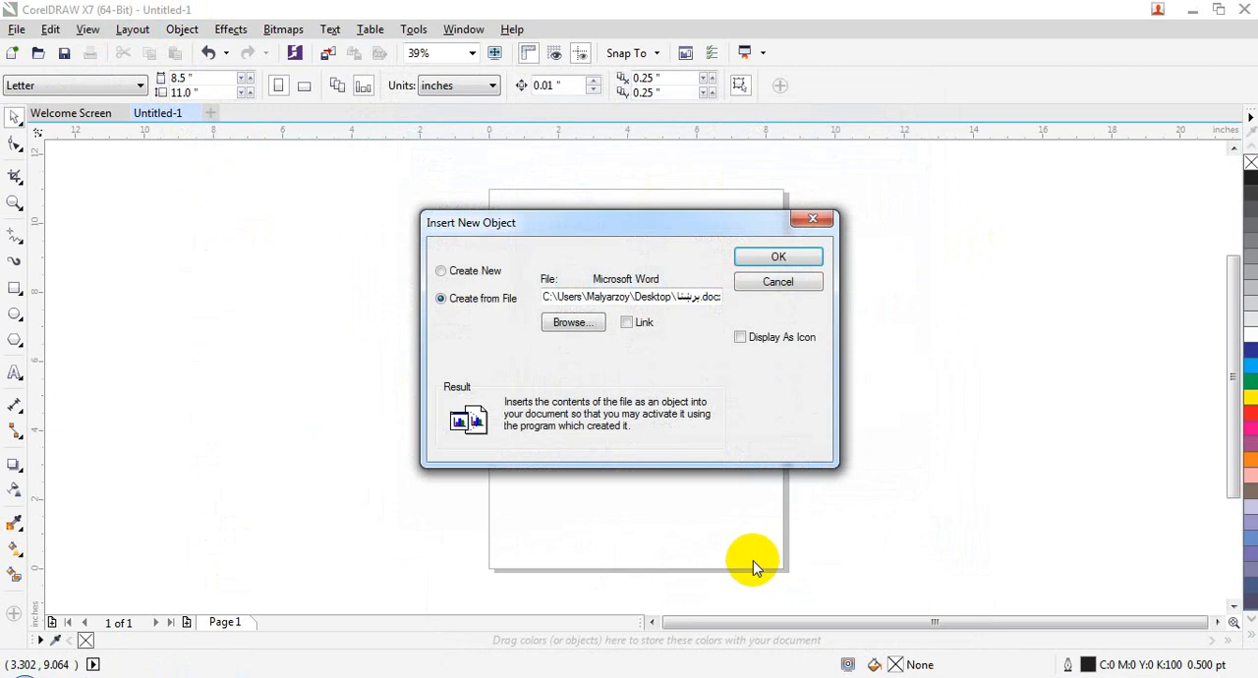
click(641, 324)
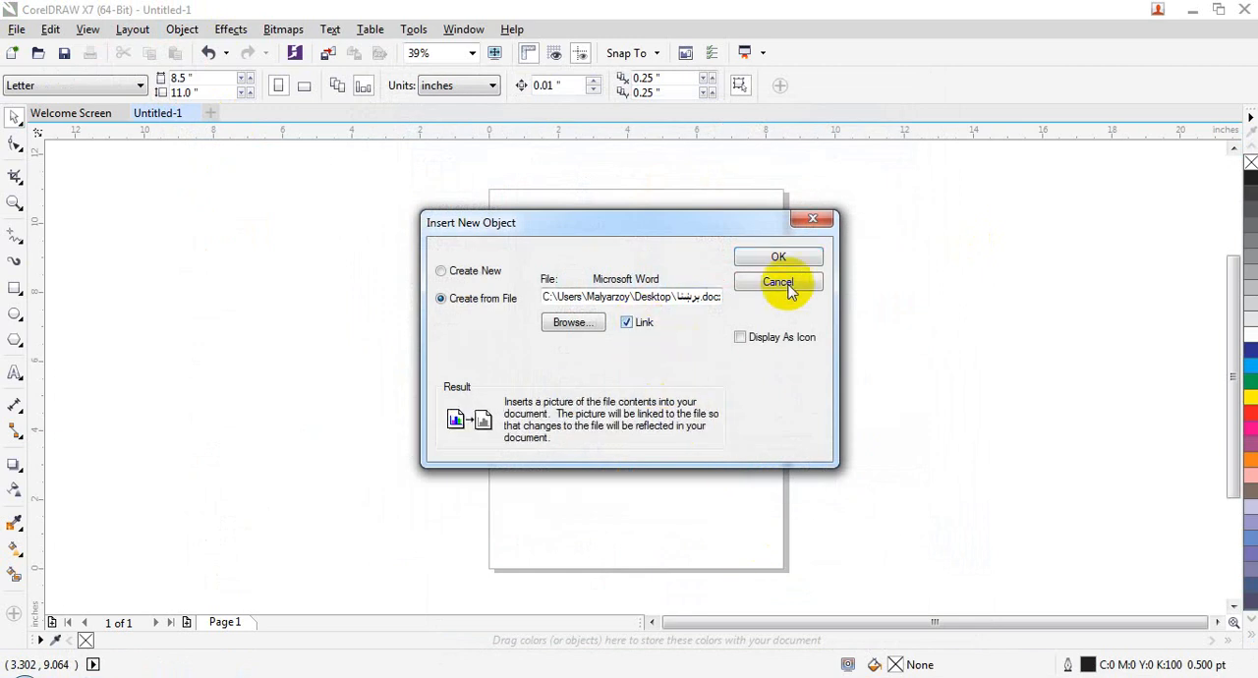
click(806, 260)
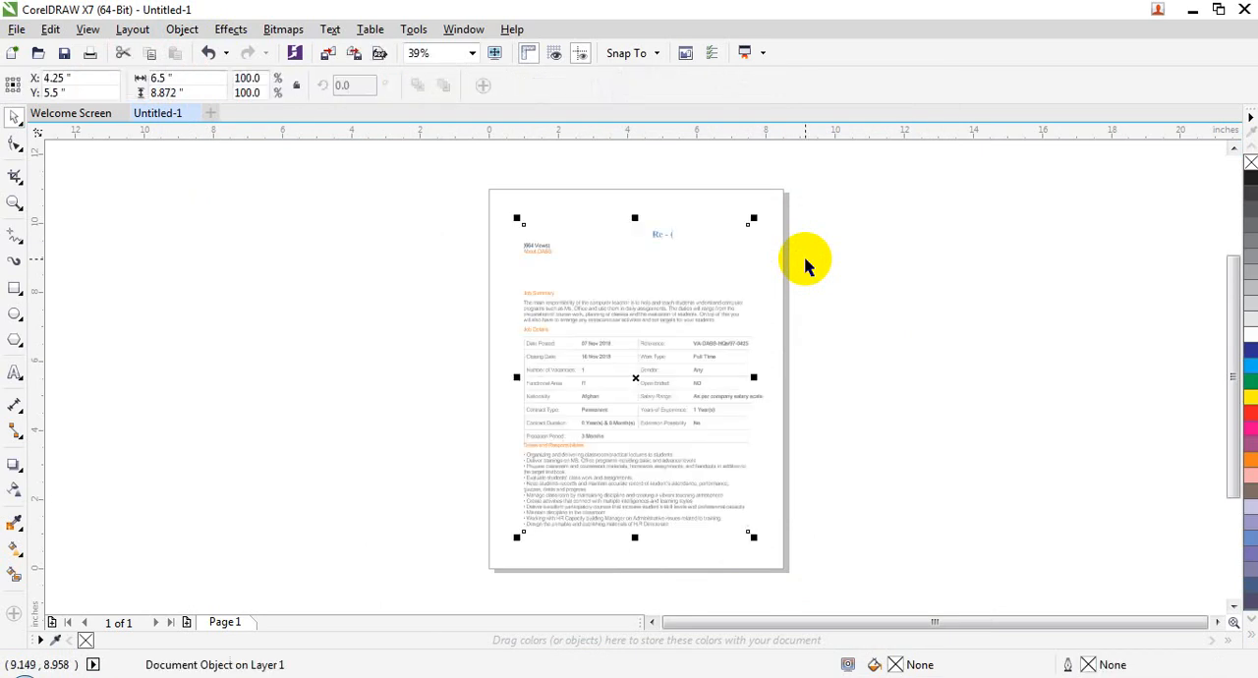
Step: Stretch the linked Word object upward and to the left to about 7.5 by 9.7 inches and view its linked-object commands
drag(635, 217, 637, 187)
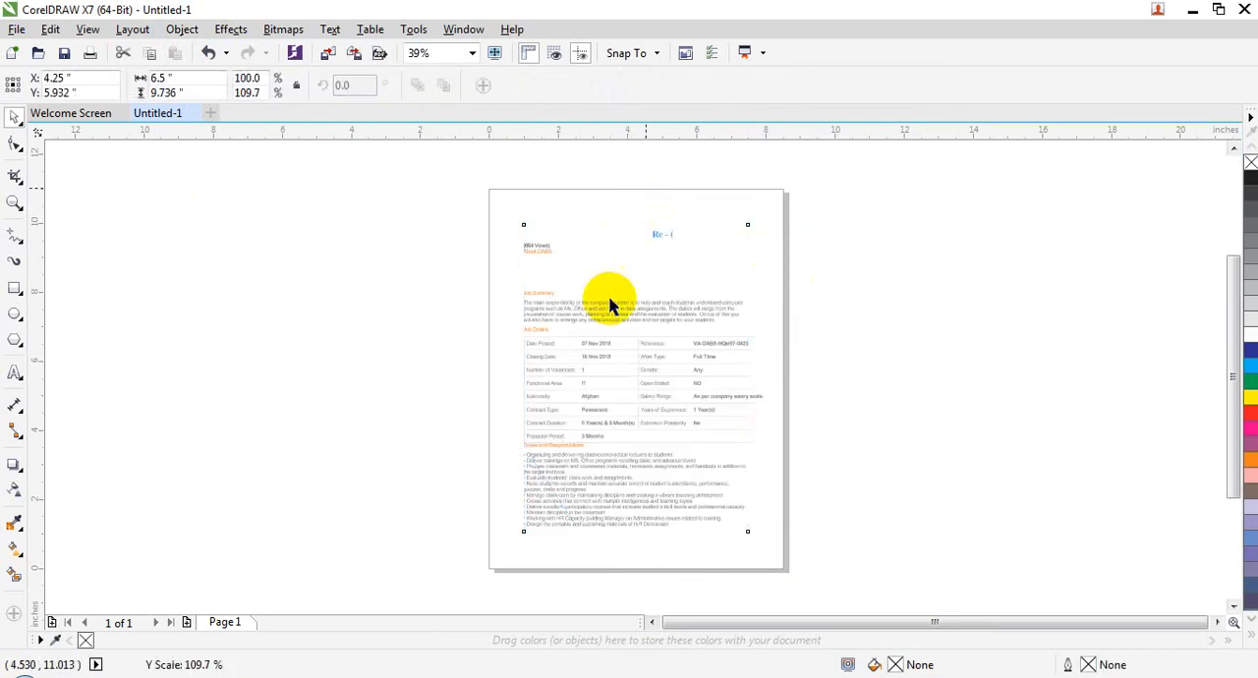
drag(515, 365, 483, 362)
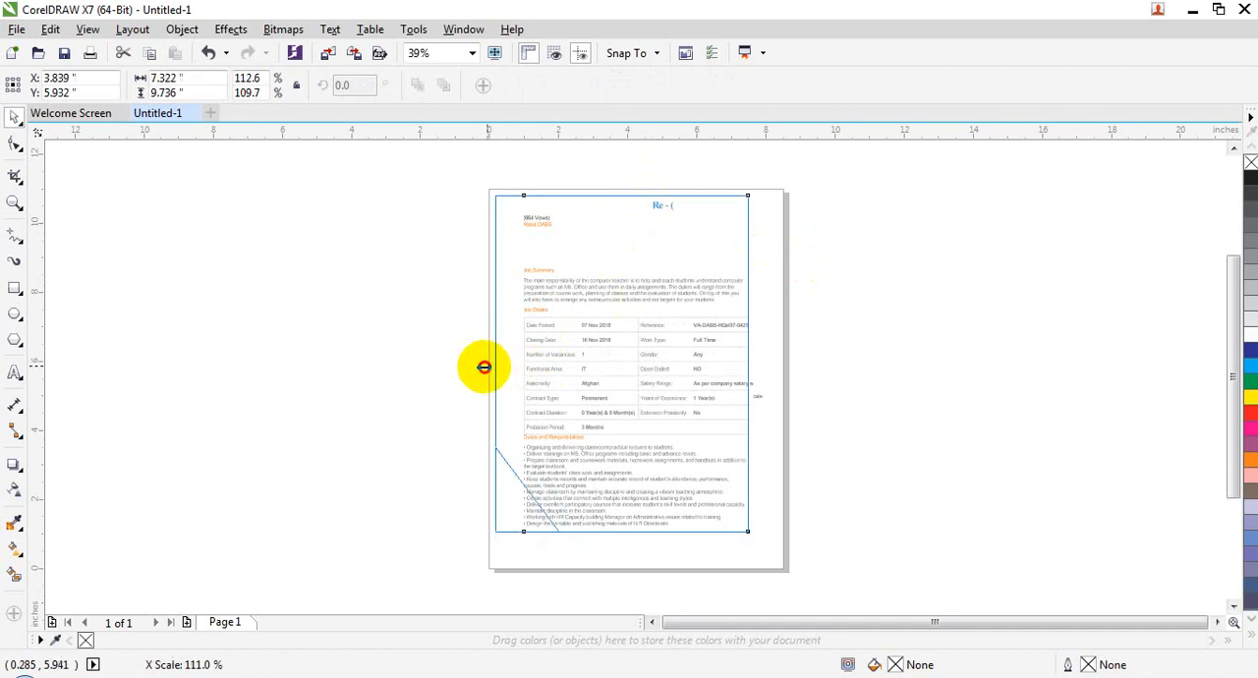
right_click(568, 296)
mouse_move(598, 296)
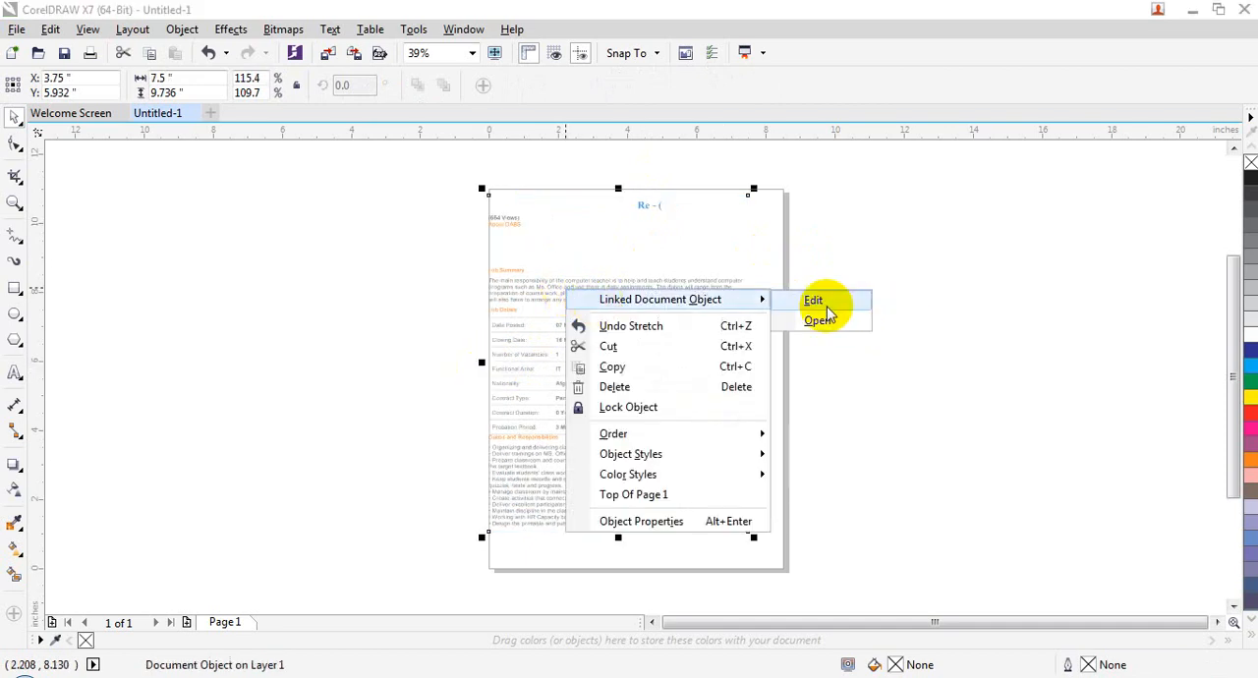
click(542, 241)
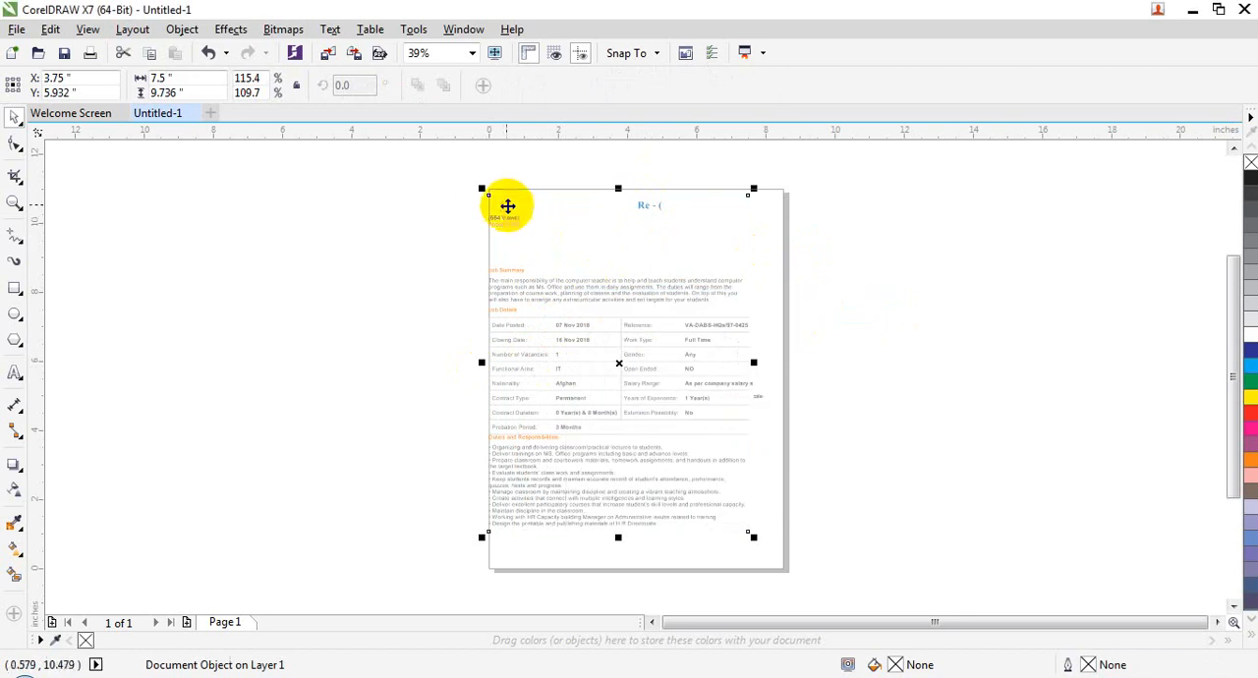
Step: Scale the linked Word object from its upper-left corner to about 6.5 by 8.4 inches
drag(482, 186, 545, 270)
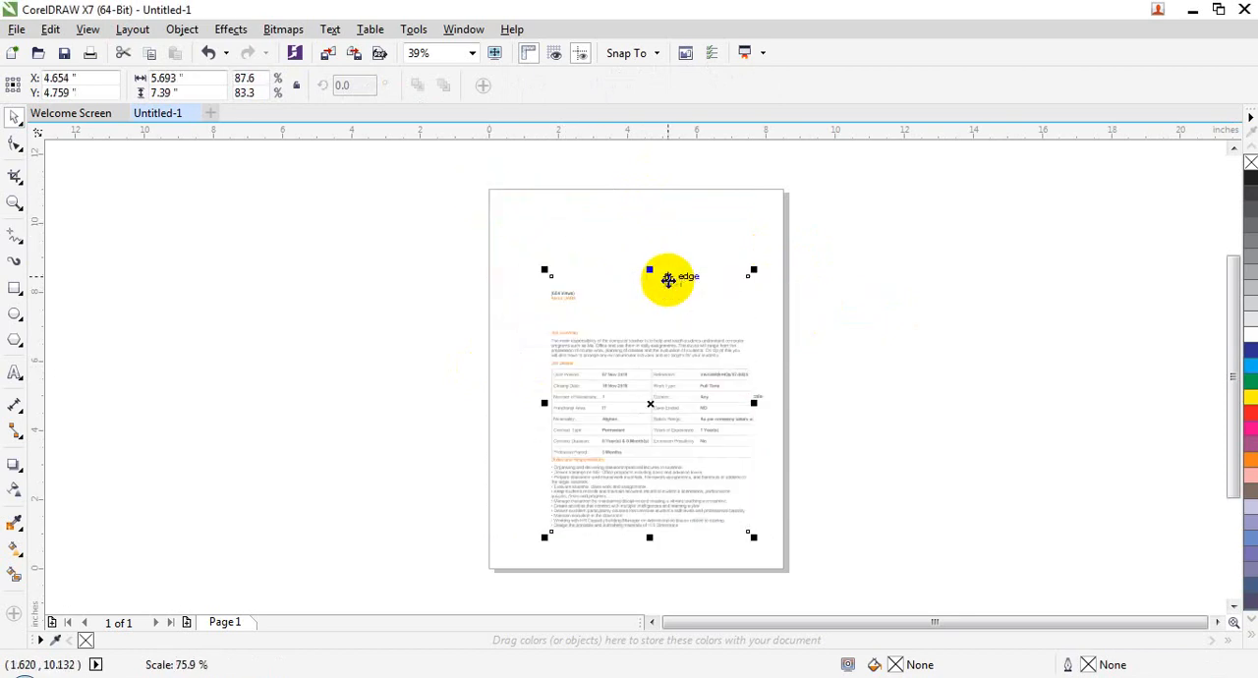
click(544, 267)
click(579, 286)
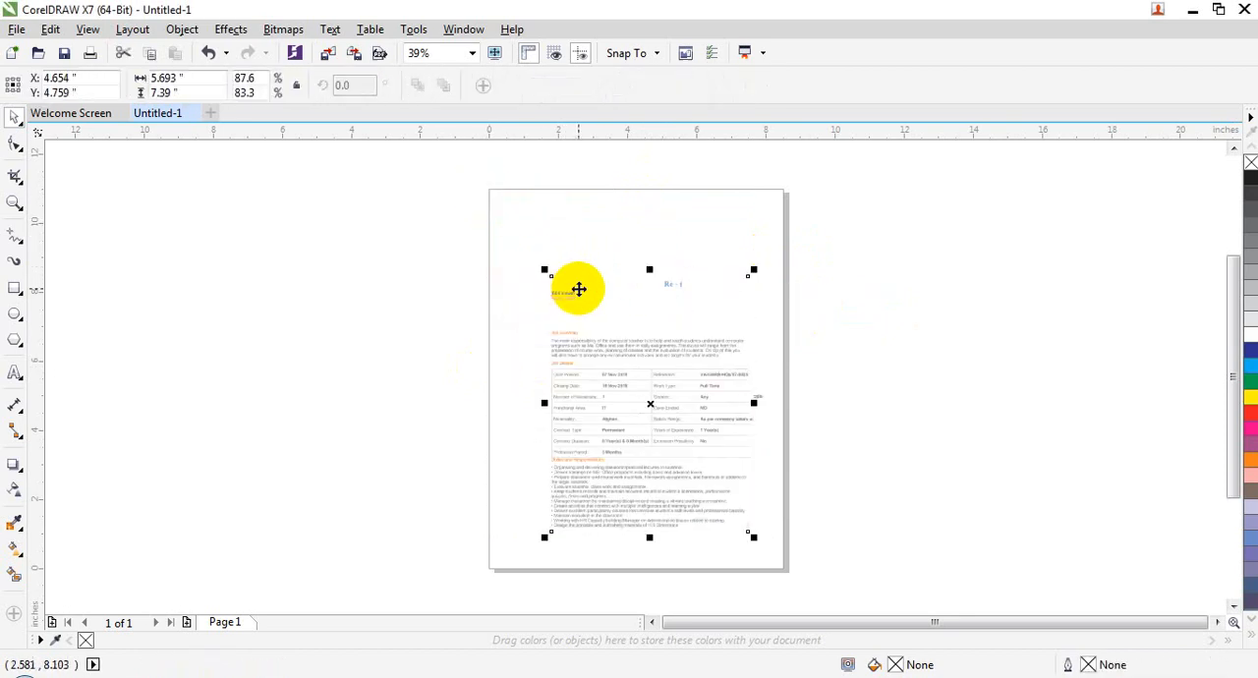
drag(543, 270, 506, 236)
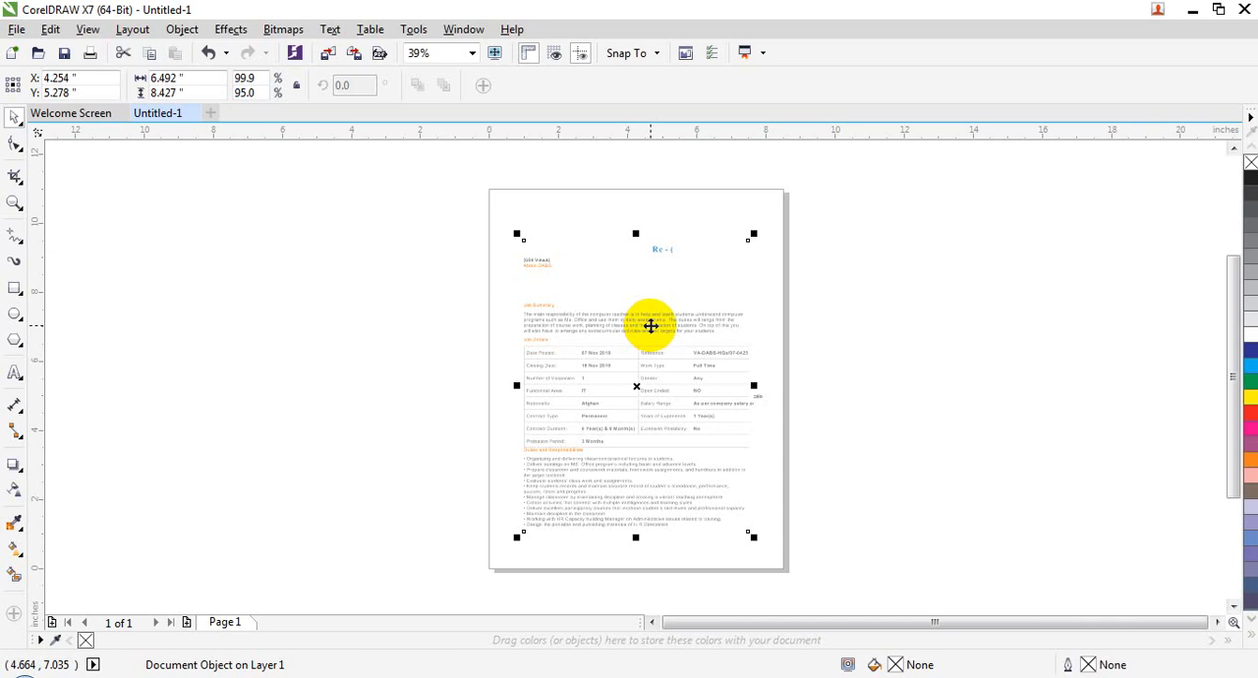
Step: Examine the Object commands, including the Symbol options, with the Word object selected and with nothing selected
click(182, 28)
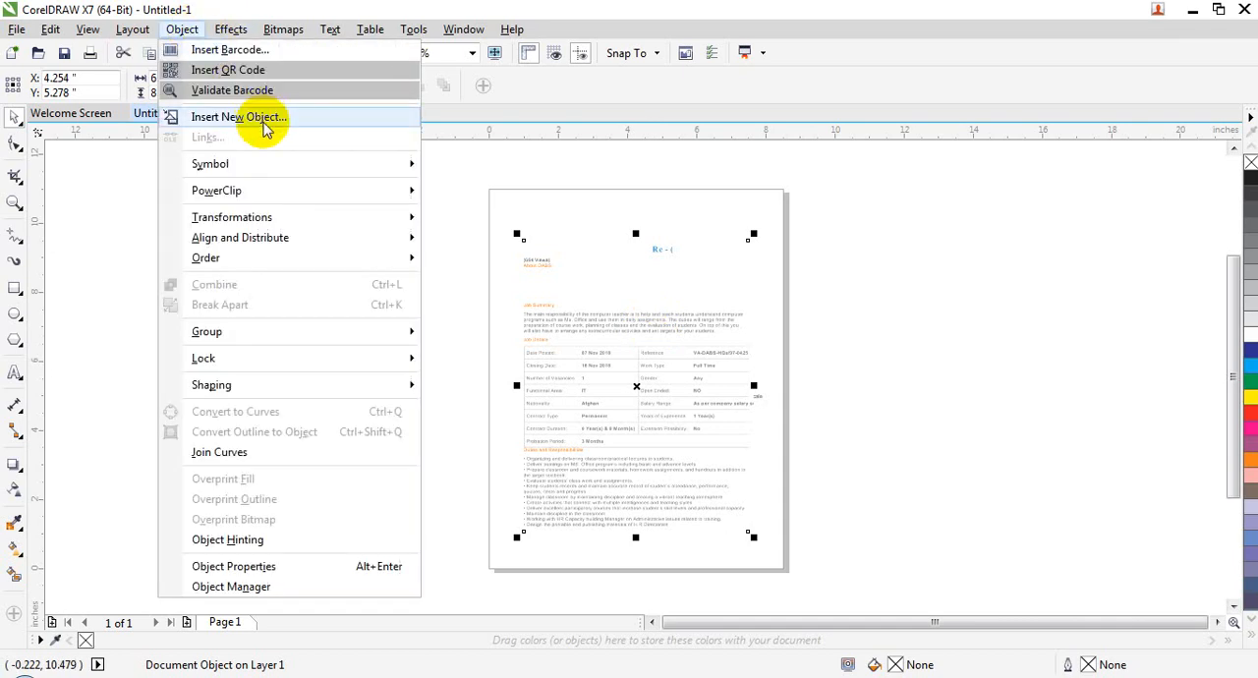
click(649, 260)
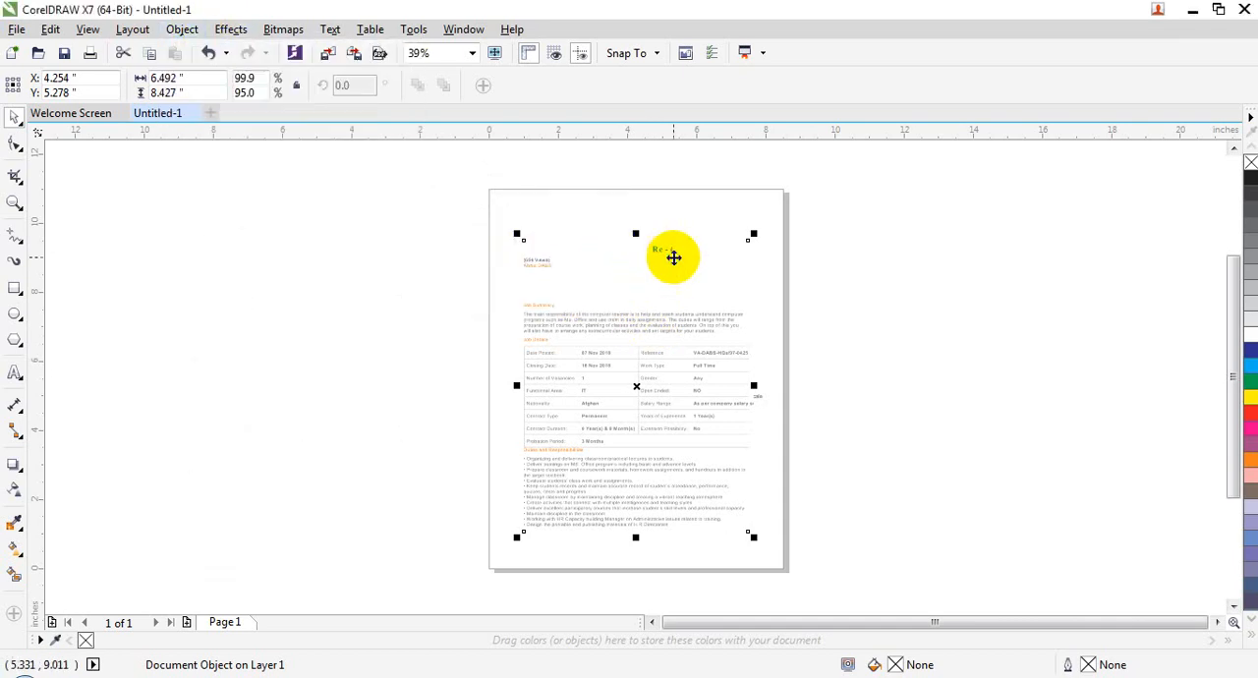
click(182, 28)
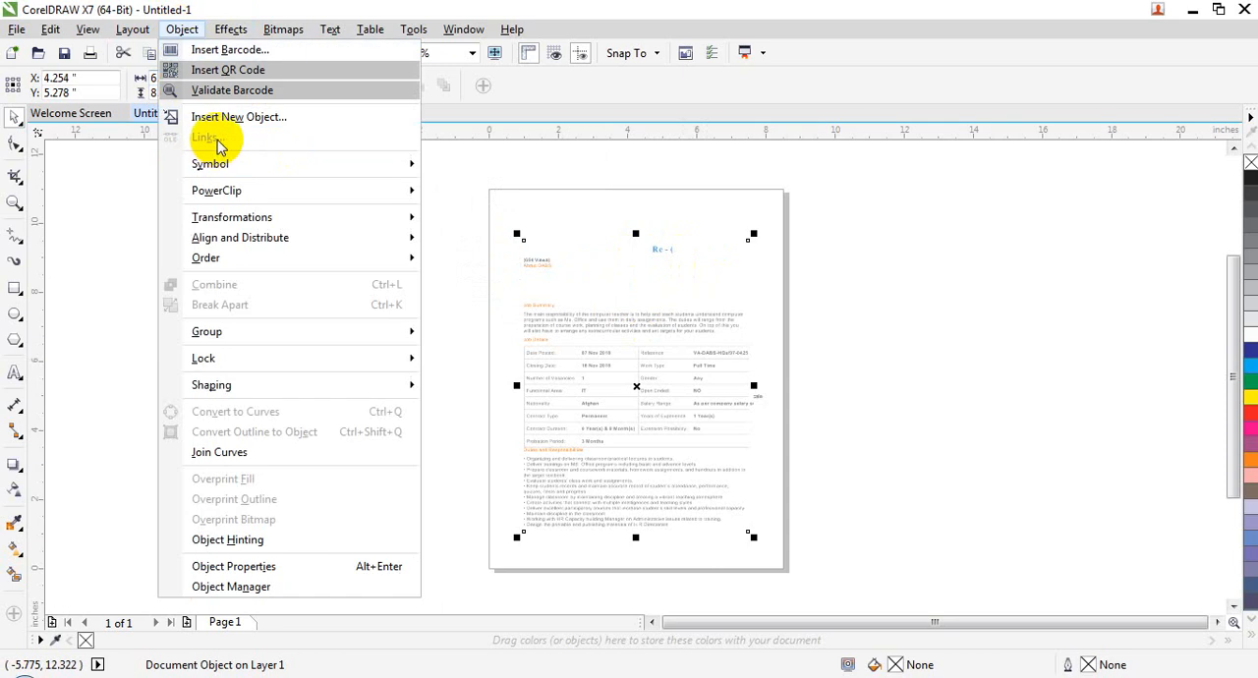
click(868, 251)
click(868, 249)
click(182, 28)
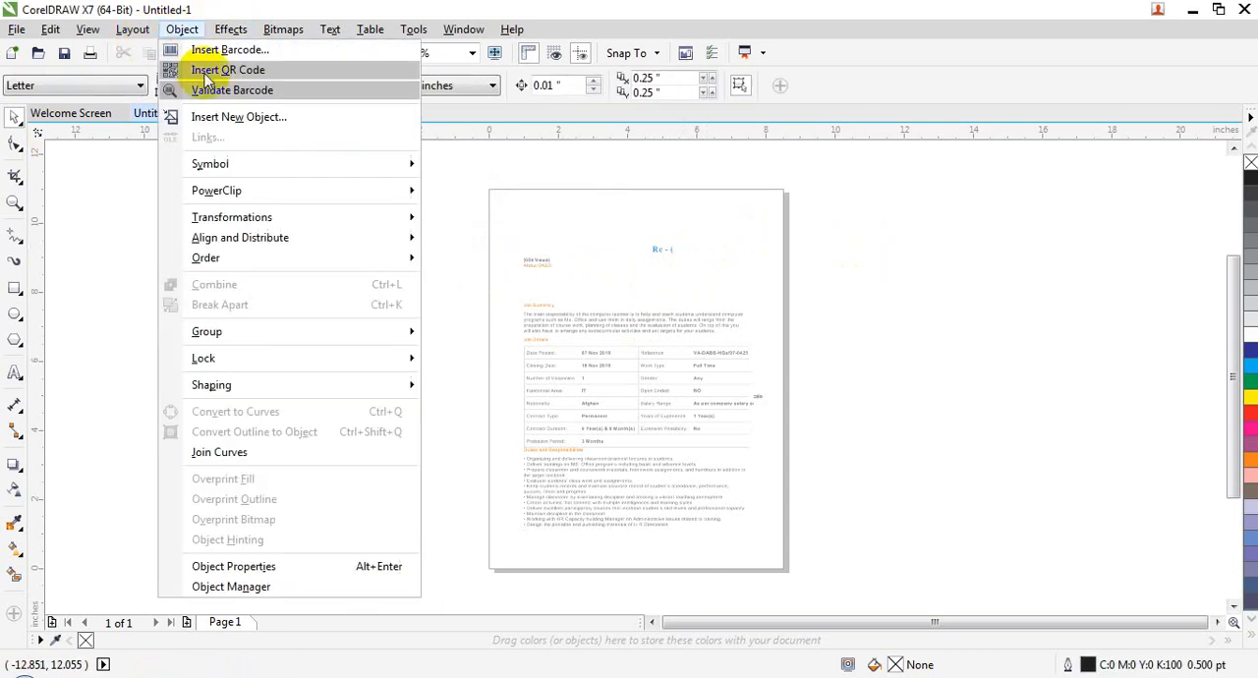
click(714, 306)
Step: Delete the linked Word object from the page and review the Symbol commands
click(594, 382)
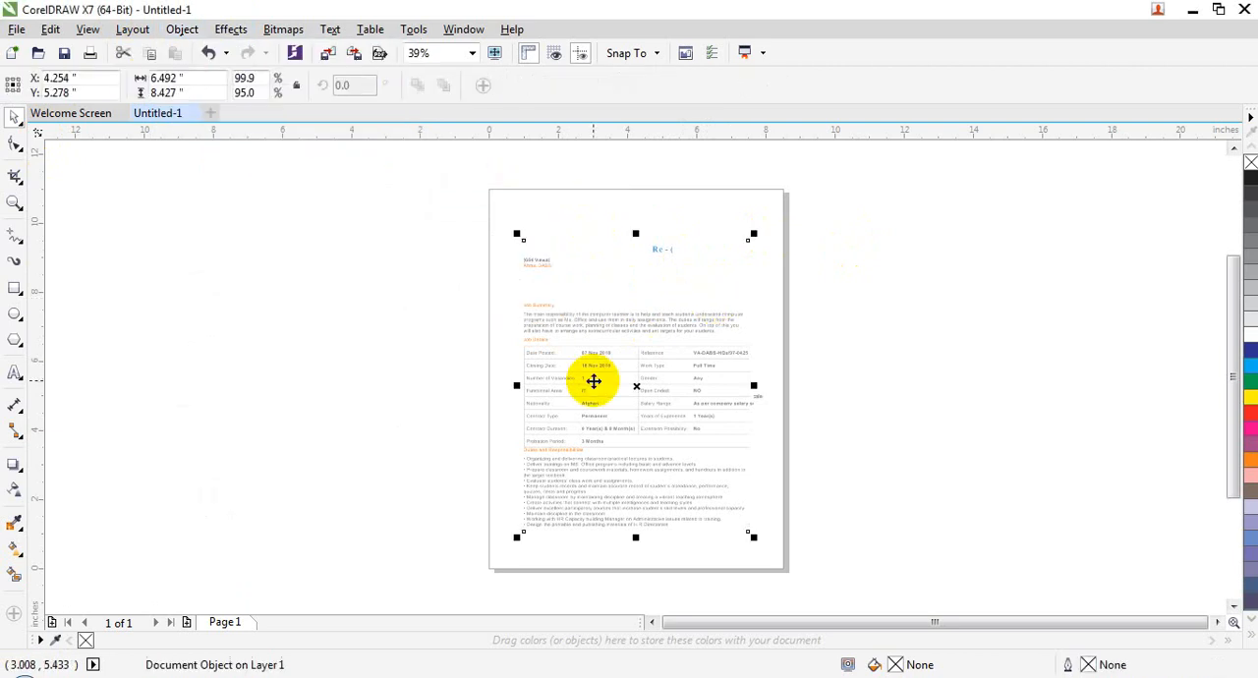
key(Delete)
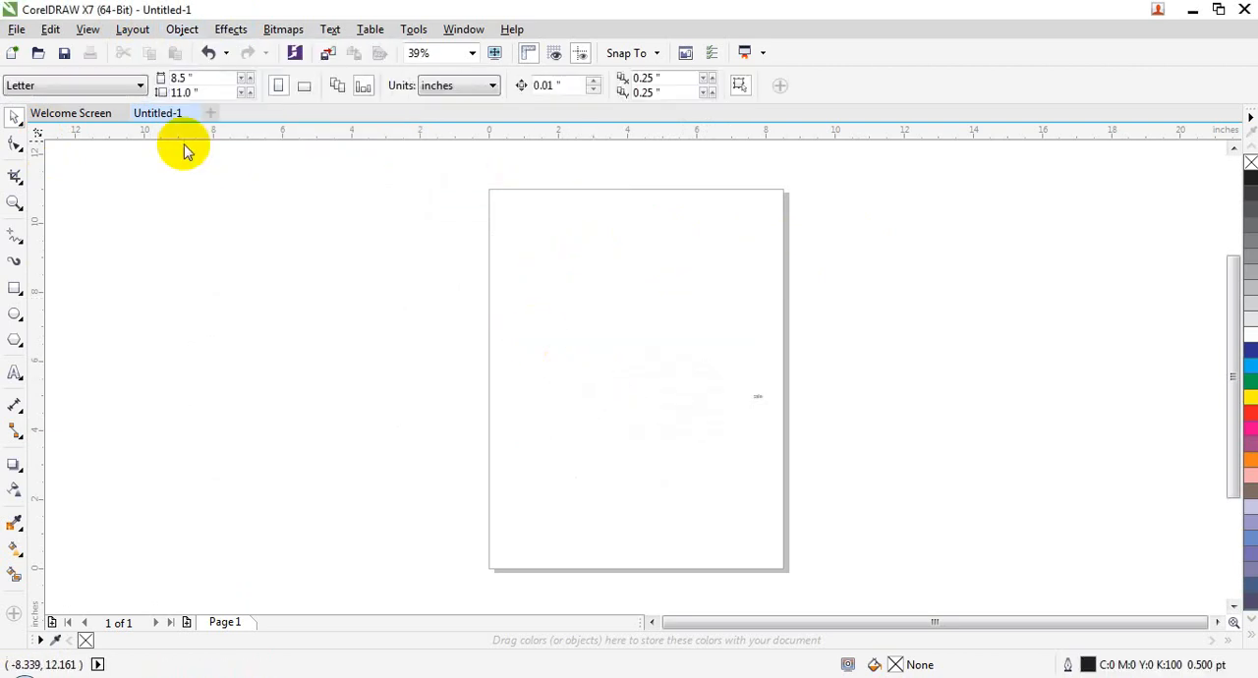
click(182, 28)
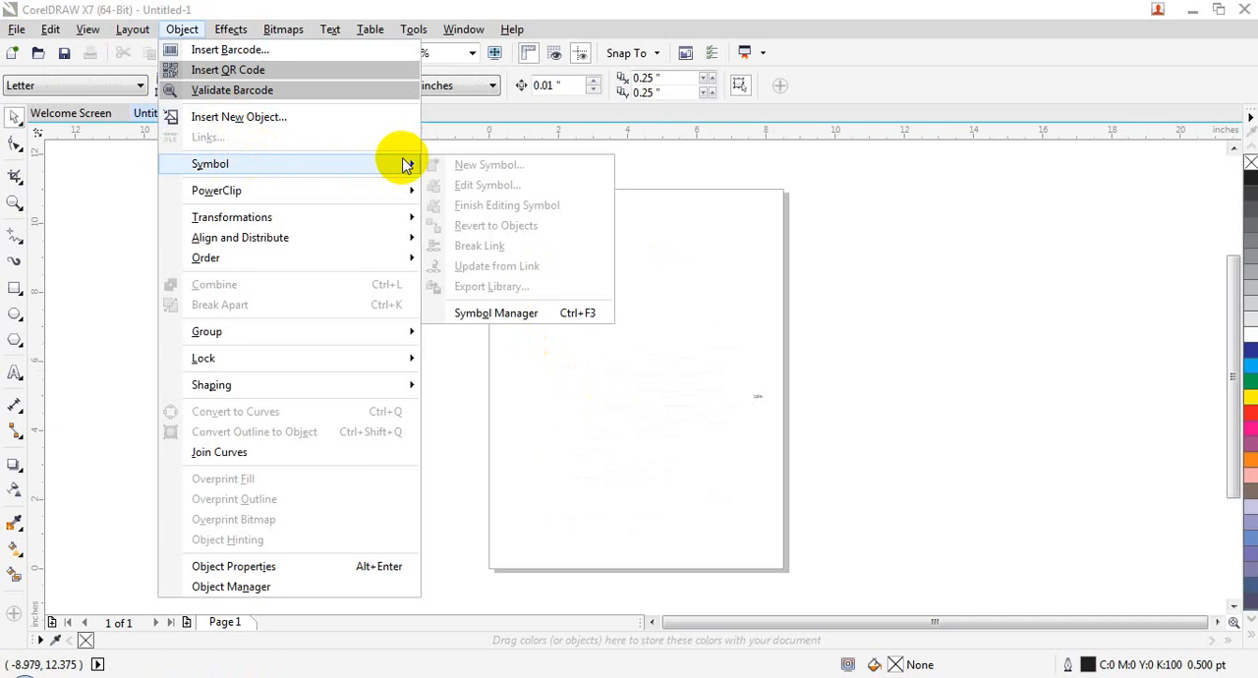
click(662, 513)
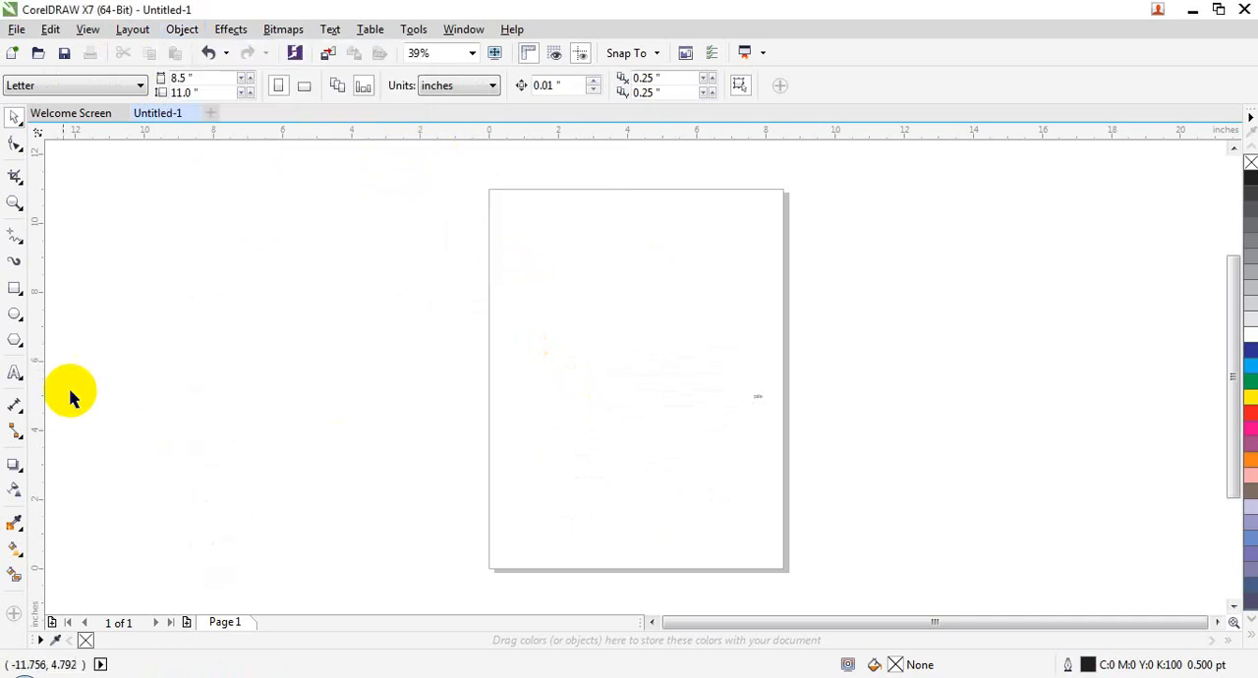
Step: Draw an ellipse about 6.7 by 6.2 inches on the page and fill it with blue (C:100 M:100 Y:0 K:0)
click(14, 315)
drag(532, 235, 764, 450)
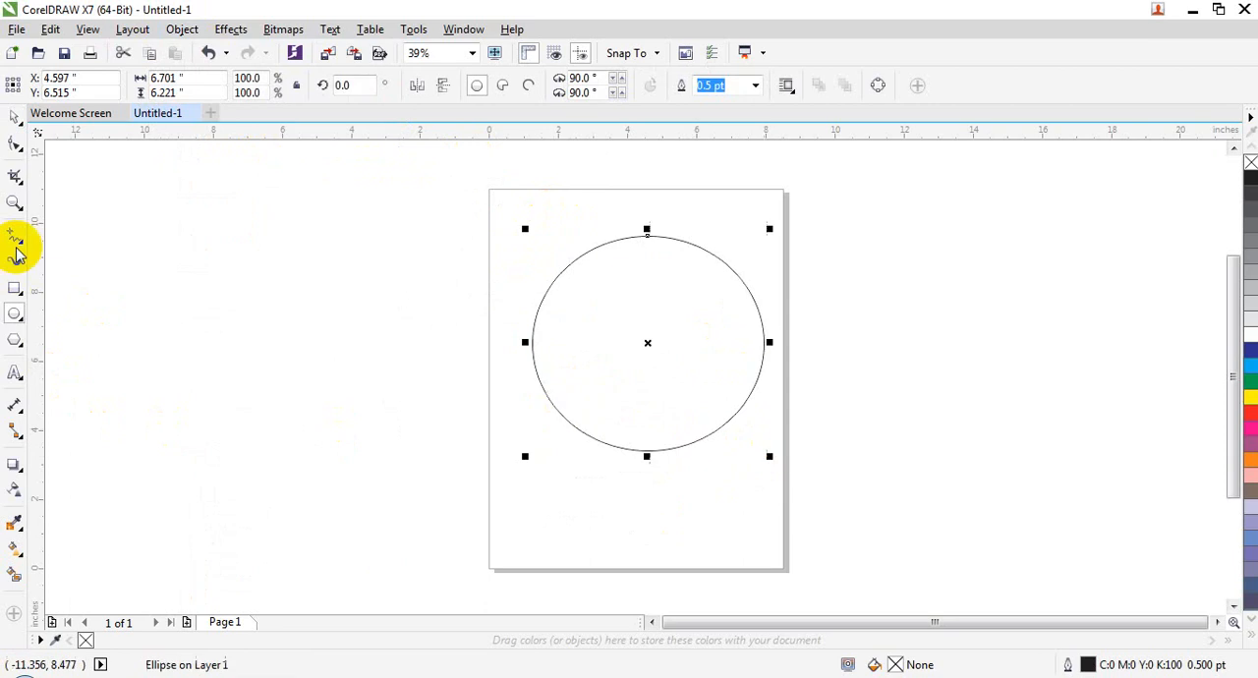
click(14, 117)
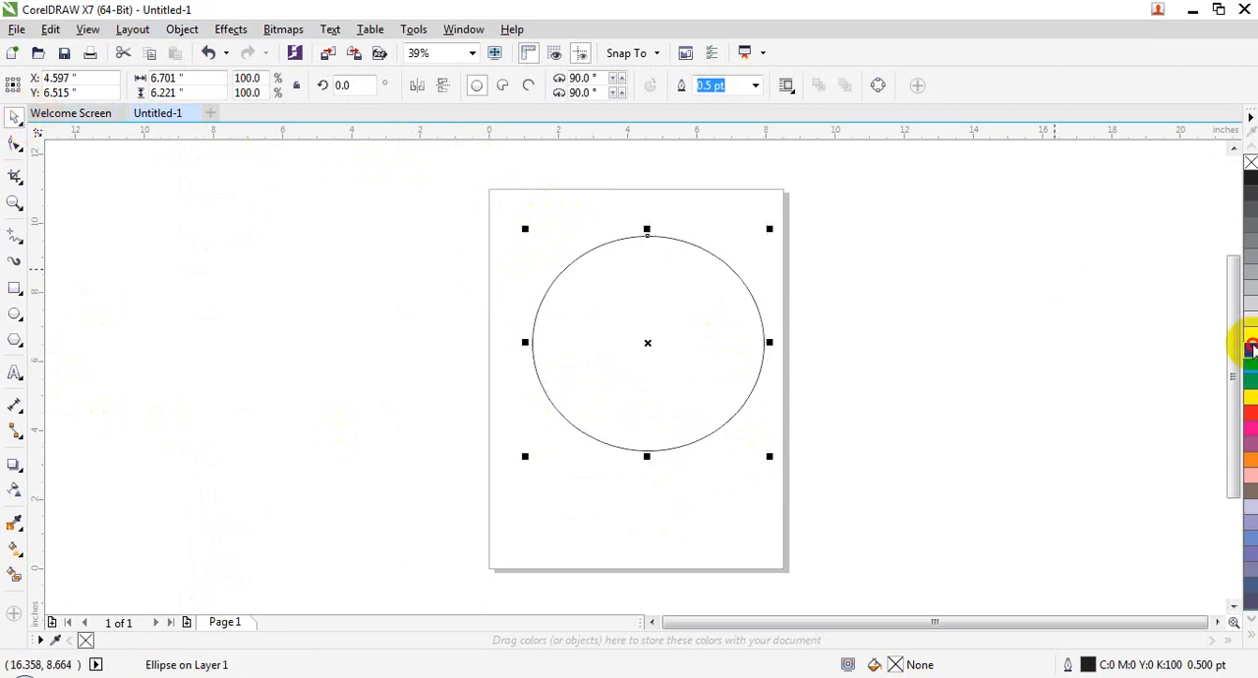
click(1250, 349)
Step: Shrink the blue ellipse to about 5.6 by 5.2 inches and place it in the upper part of the page
drag(635, 292, 622, 289)
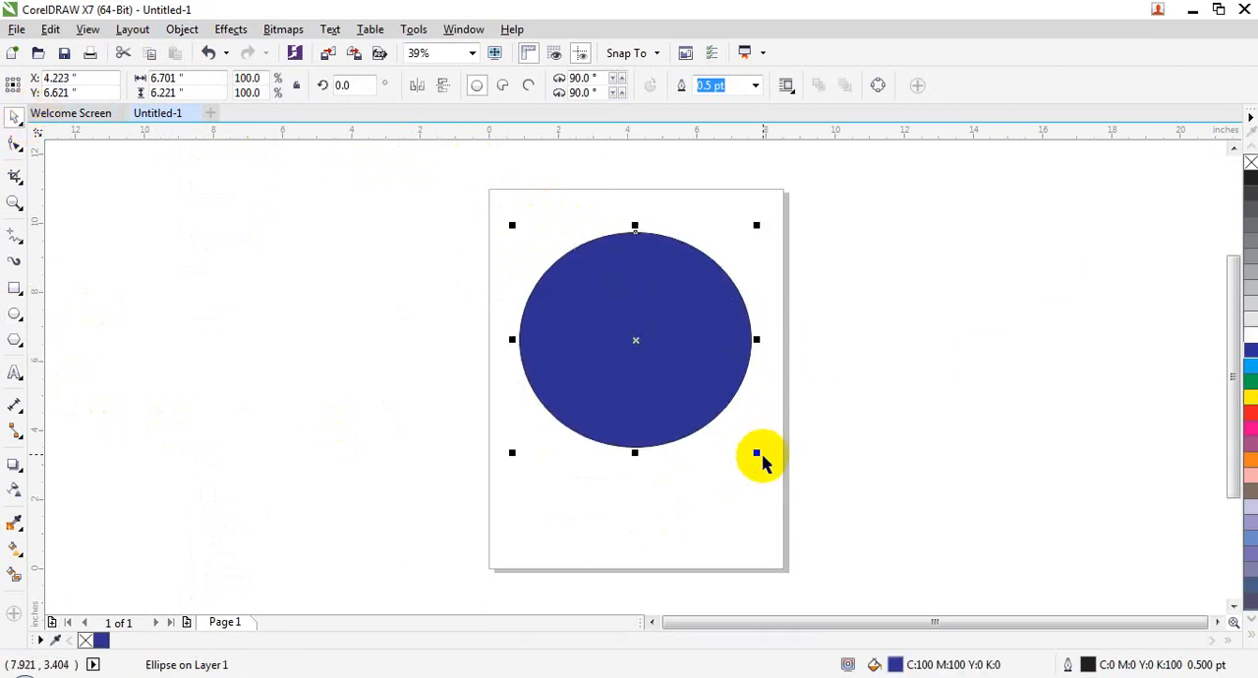
drag(756, 453, 718, 416)
drag(662, 343, 672, 342)
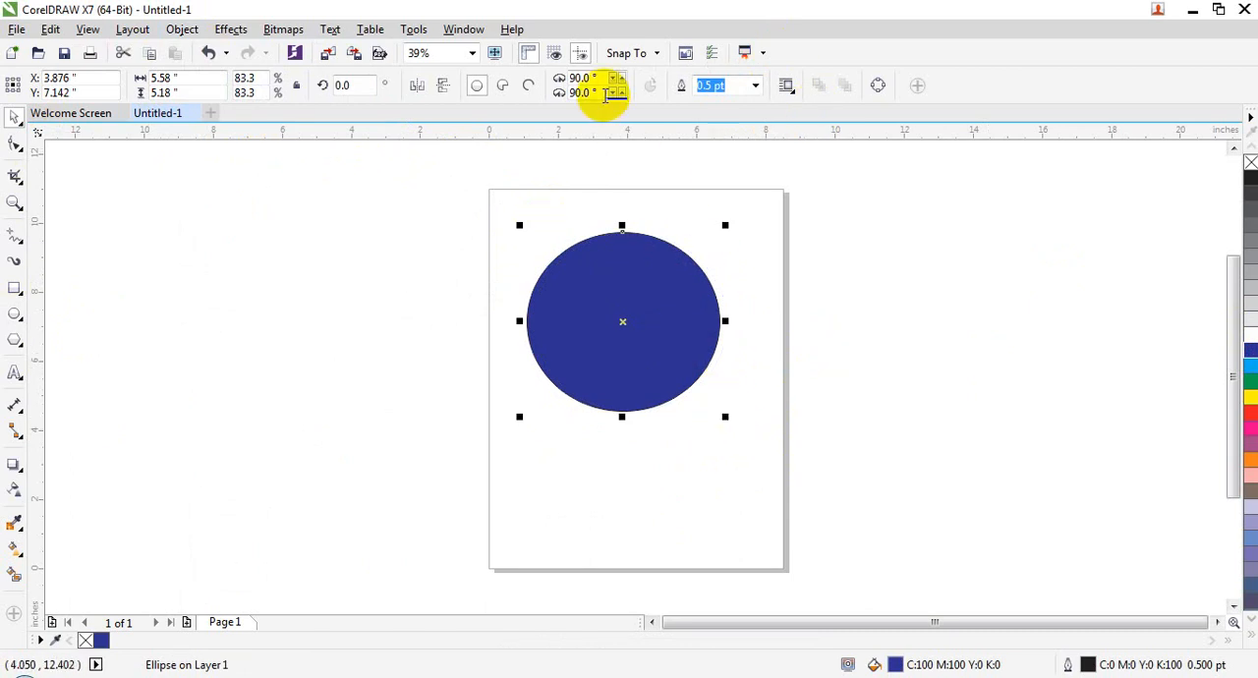
Step: Convert the blue ellipse to a pie shape, undo a trial flattening, and move it slightly up and to the left
click(502, 84)
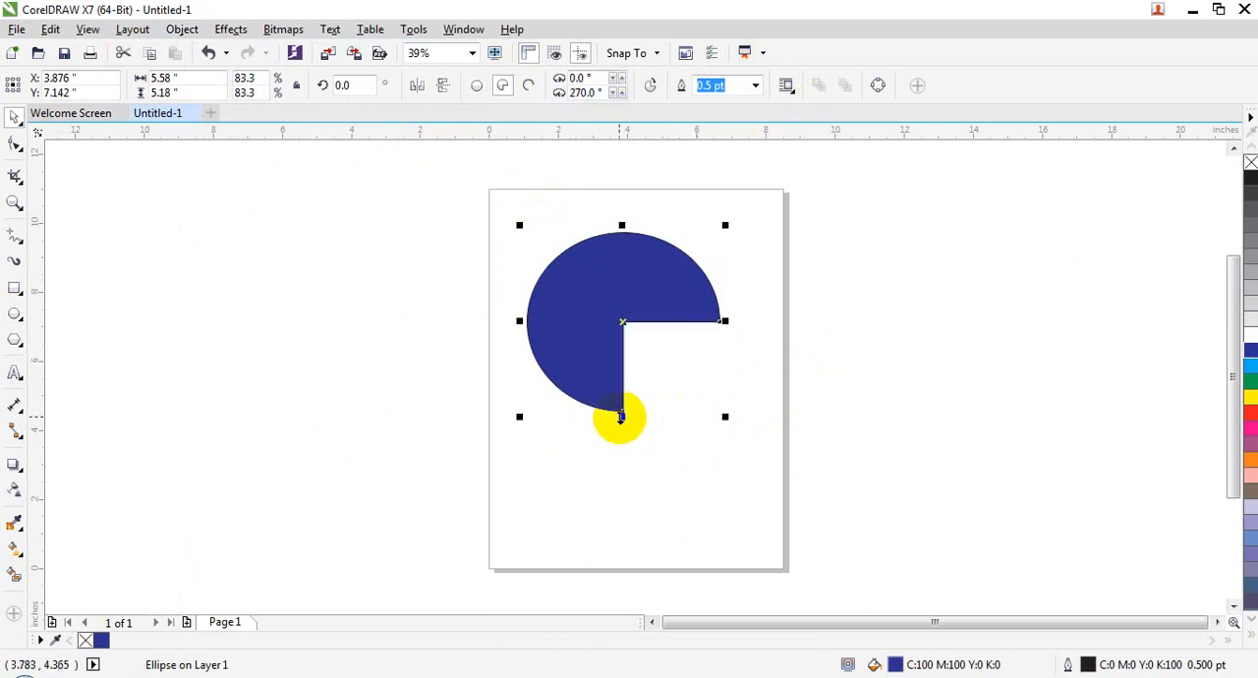
drag(620, 418, 574, 357)
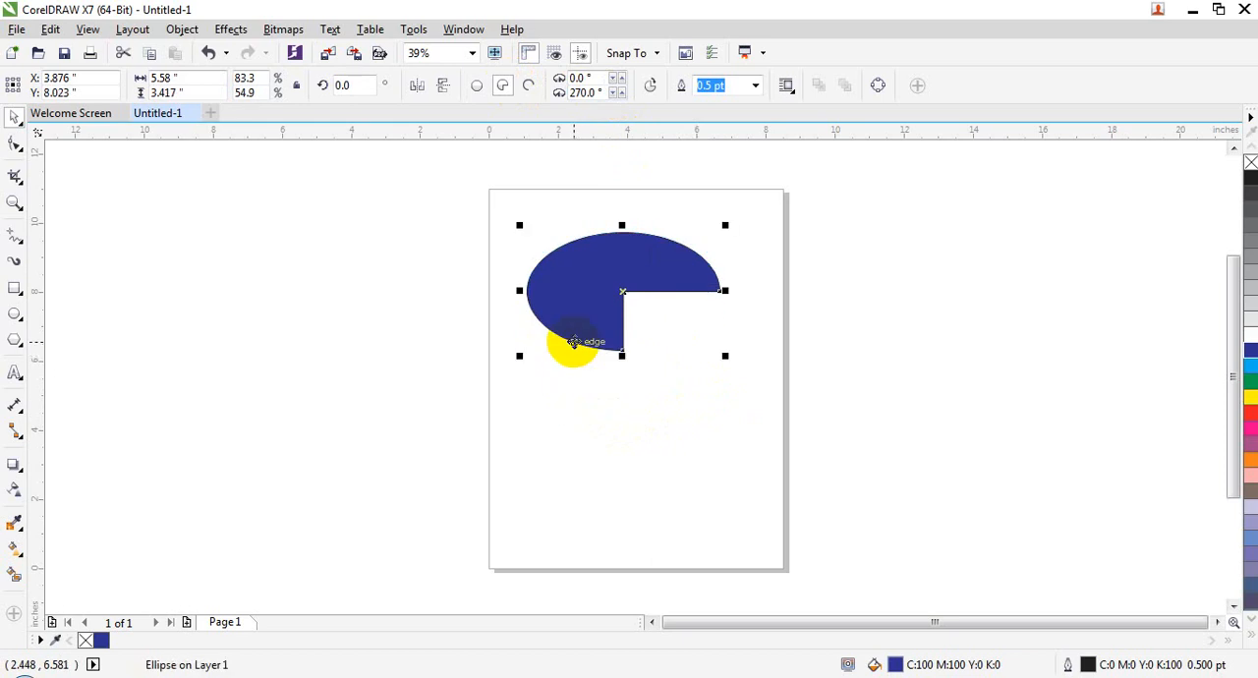
key(ctrl+z)
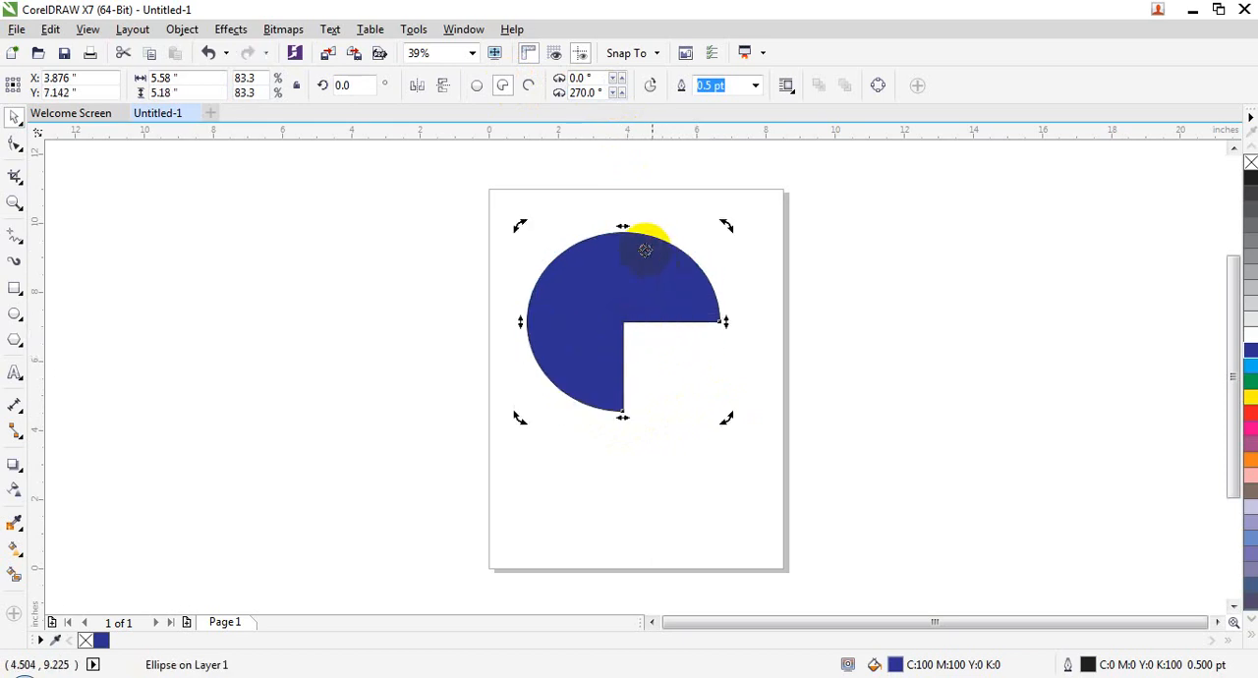
click(700, 333)
click(711, 321)
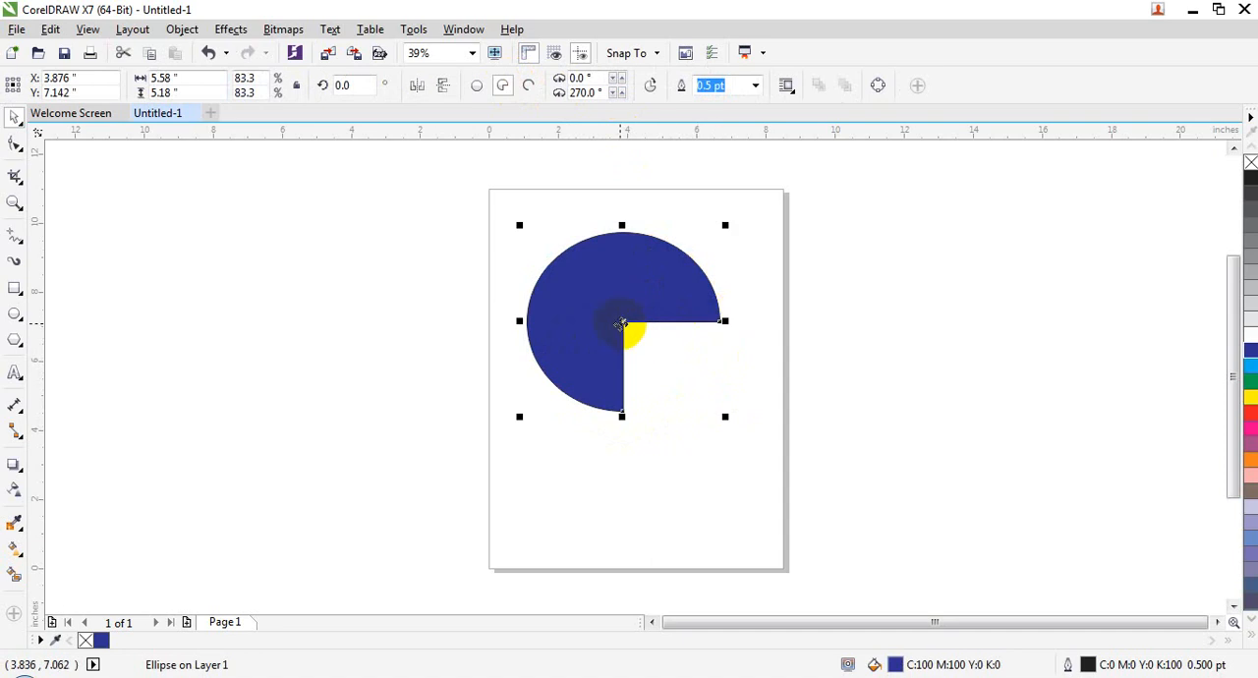
drag(619, 331, 606, 320)
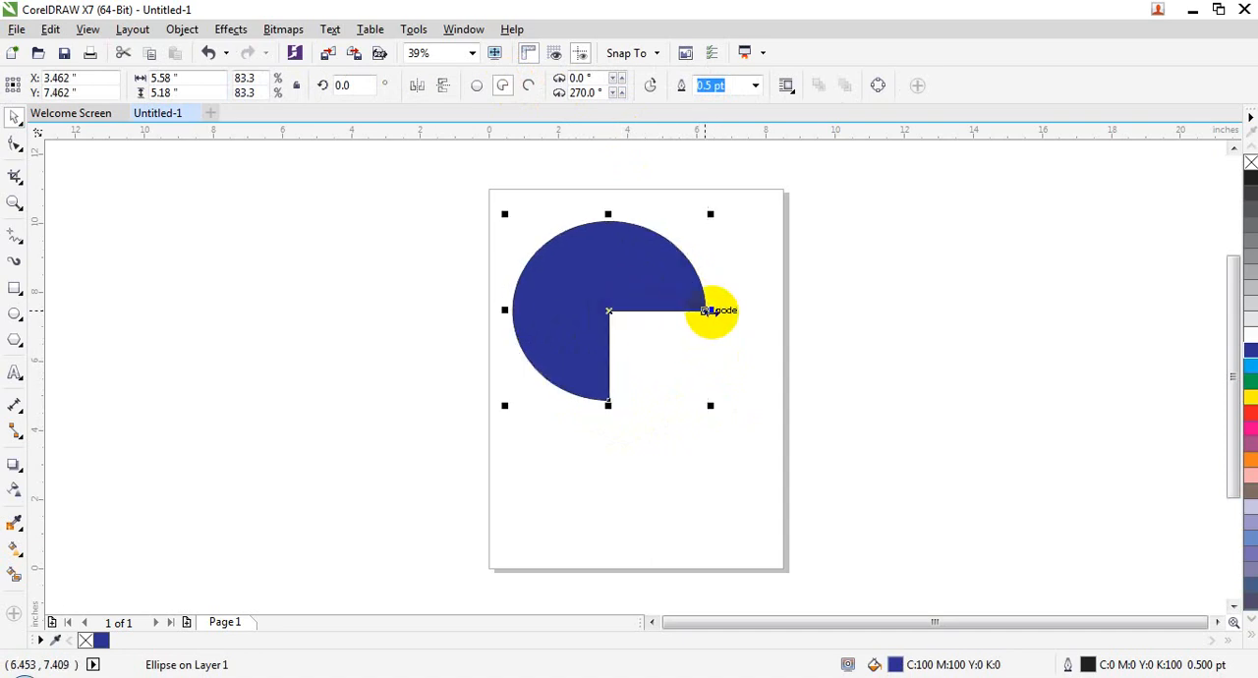
Step: Stretch the blue pie shape horizontally to about 7 inches wide
drag(705, 311, 763, 292)
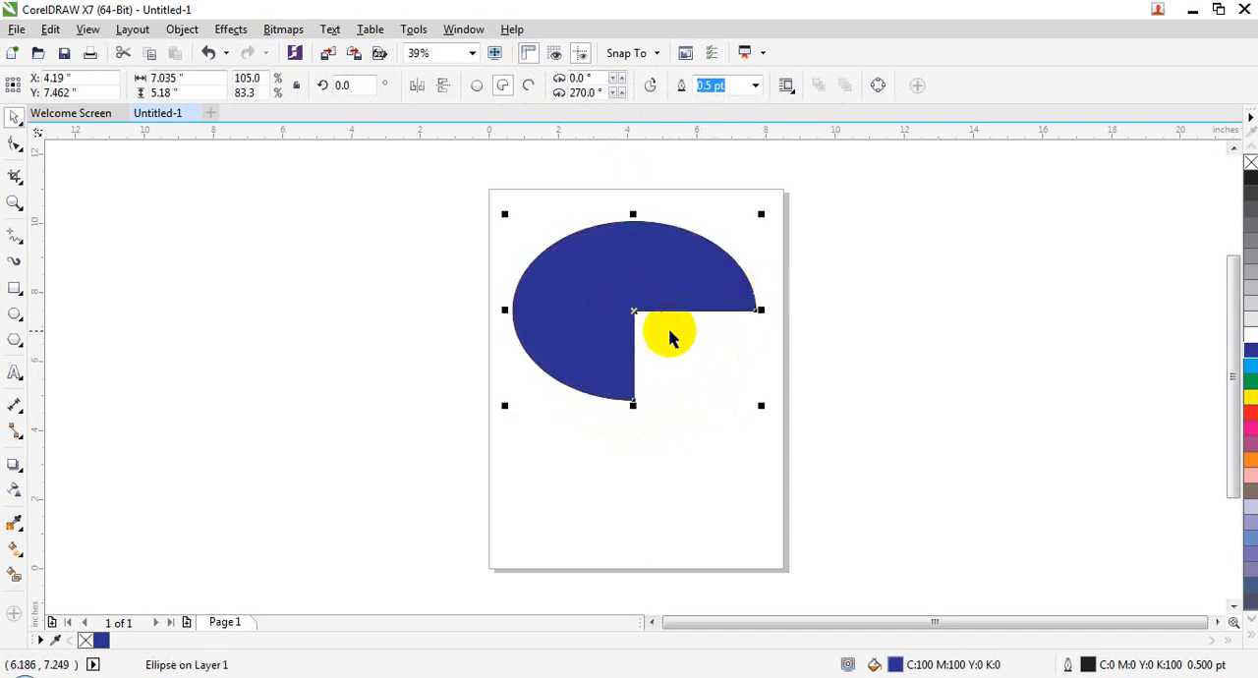
click(592, 339)
click(539, 302)
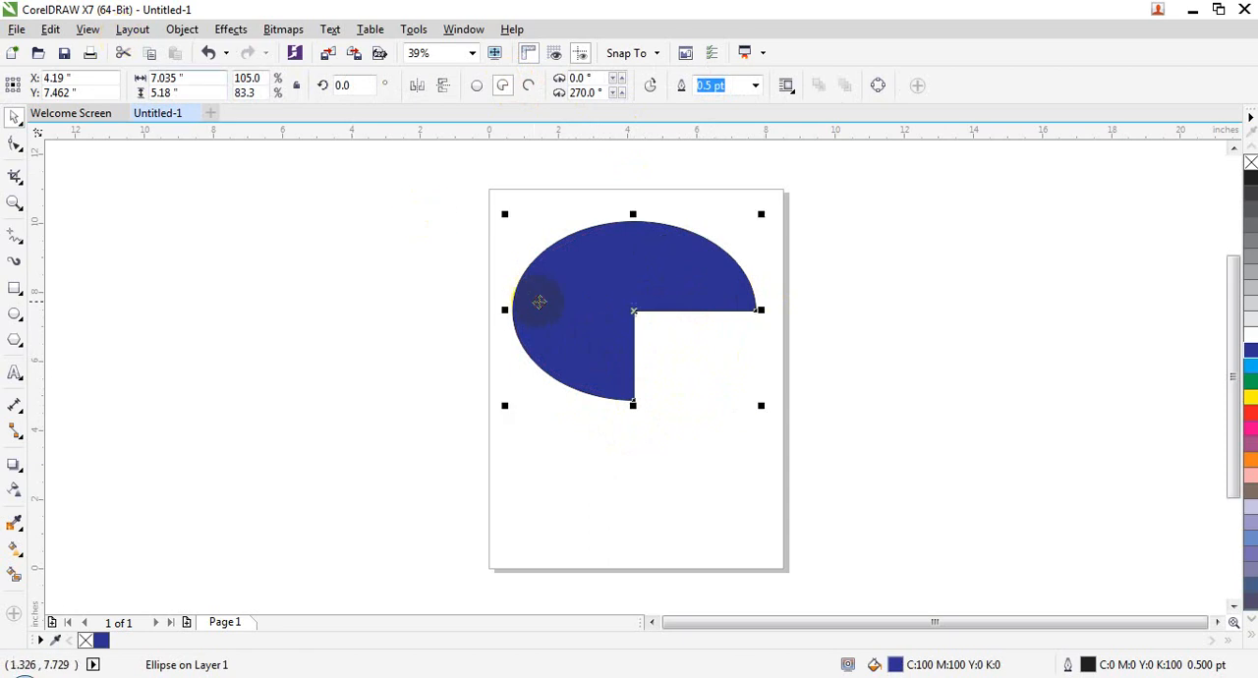
click(474, 302)
click(558, 303)
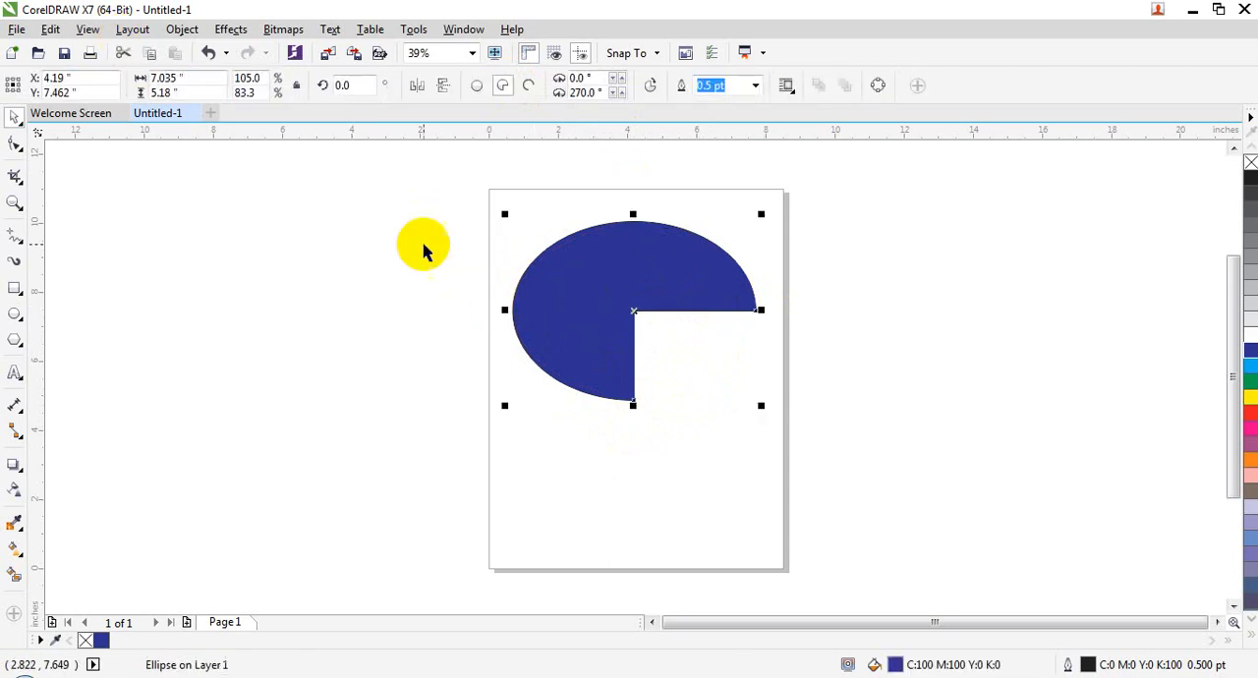
Step: Create a symbol named digram from the blue pie shape and delete the shape from the page
click(190, 33)
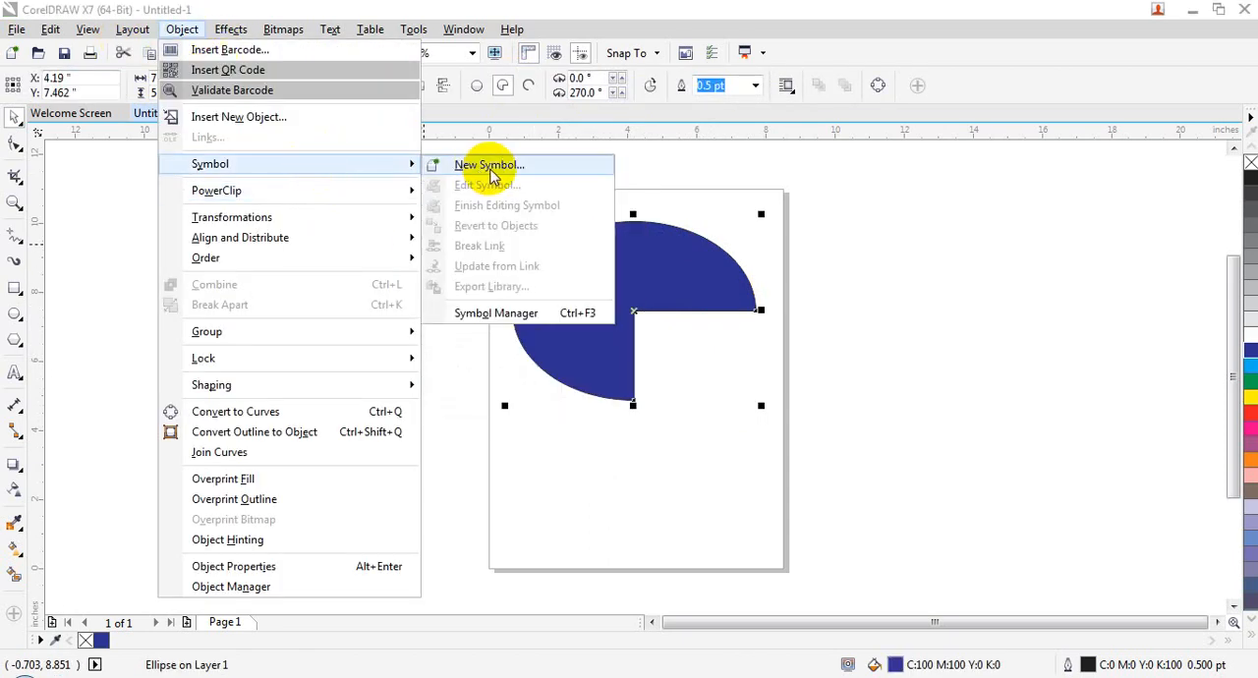
click(487, 163)
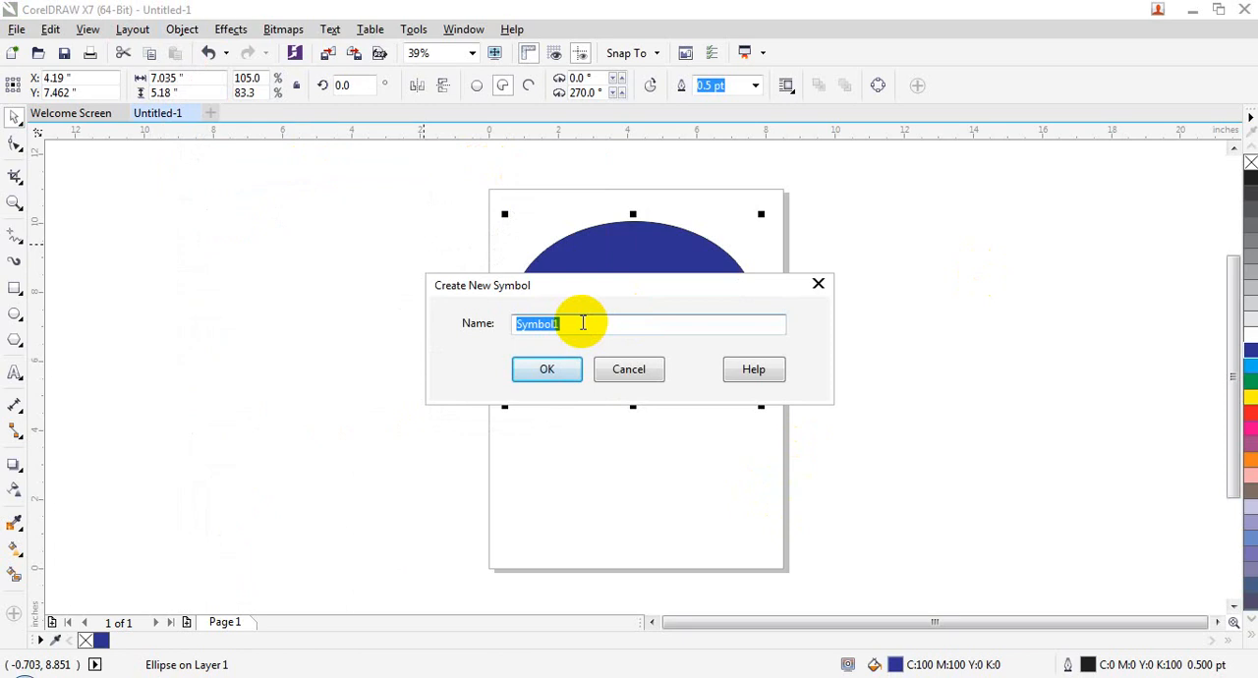
text(digram)
key(Return)
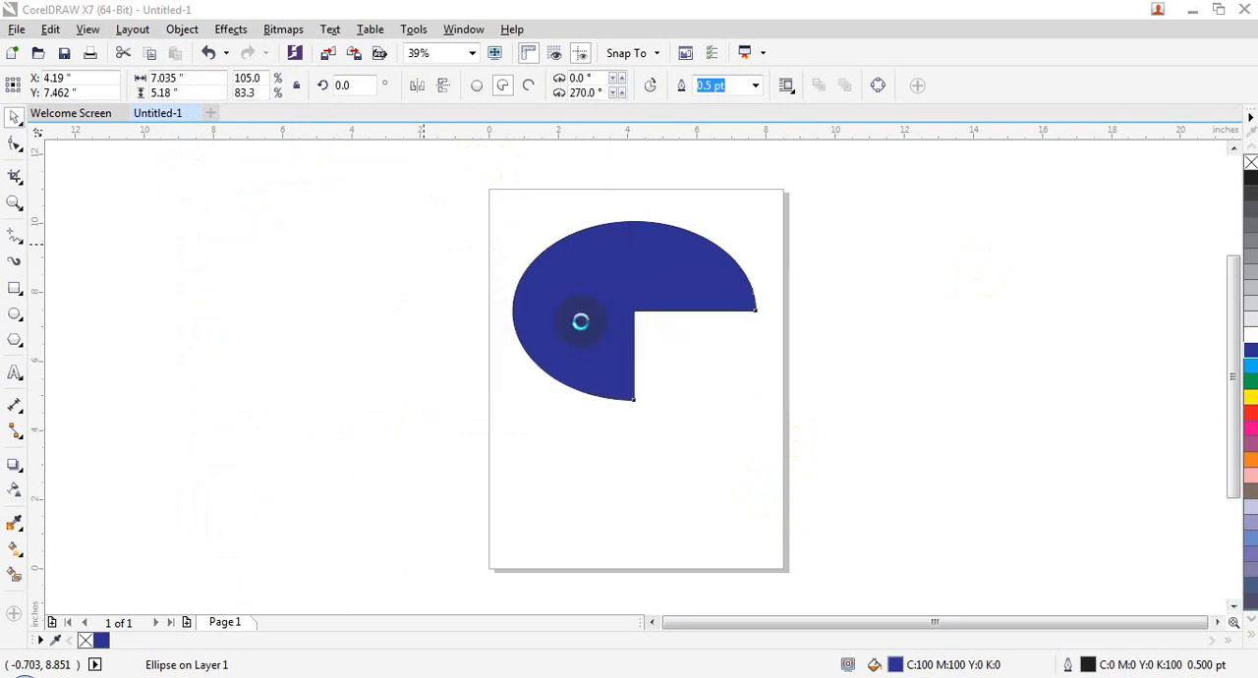
click(364, 200)
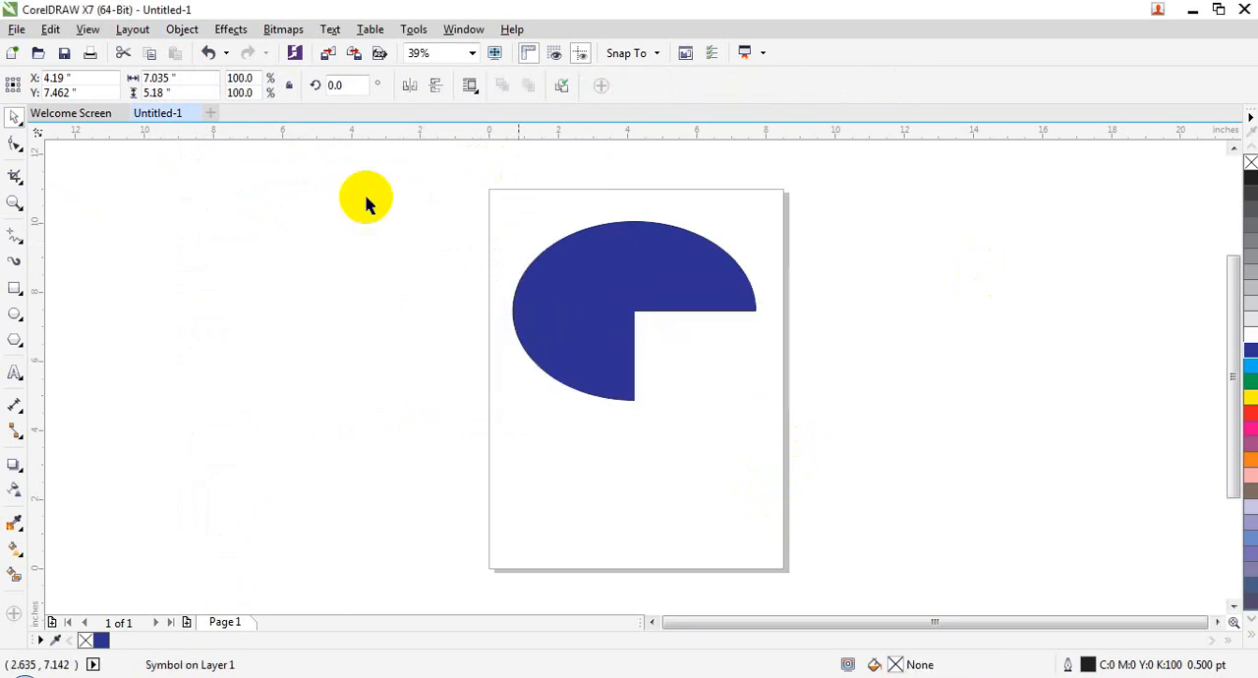
click(547, 236)
key(Delete)
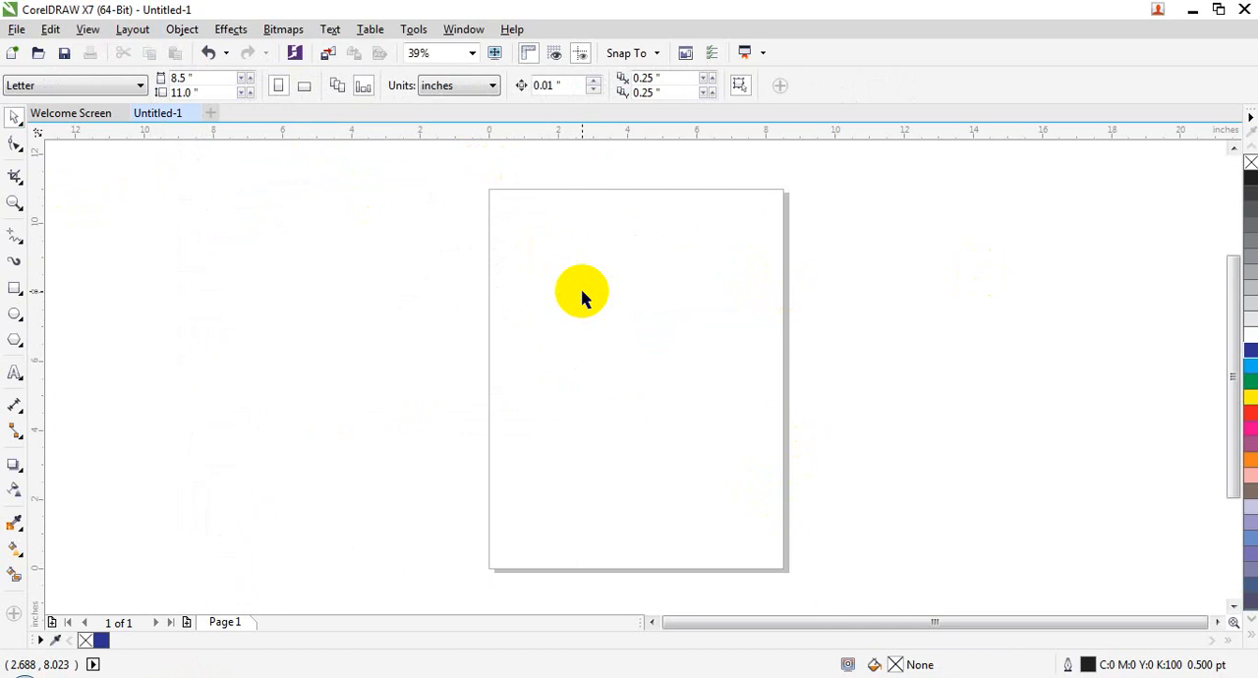
Step: Draw a rectangle about 6.5 by 4.2 inches in the middle of the page and fill it with green (C:100 M:0 Y:100 K:0)
click(15, 288)
drag(522, 289, 747, 434)
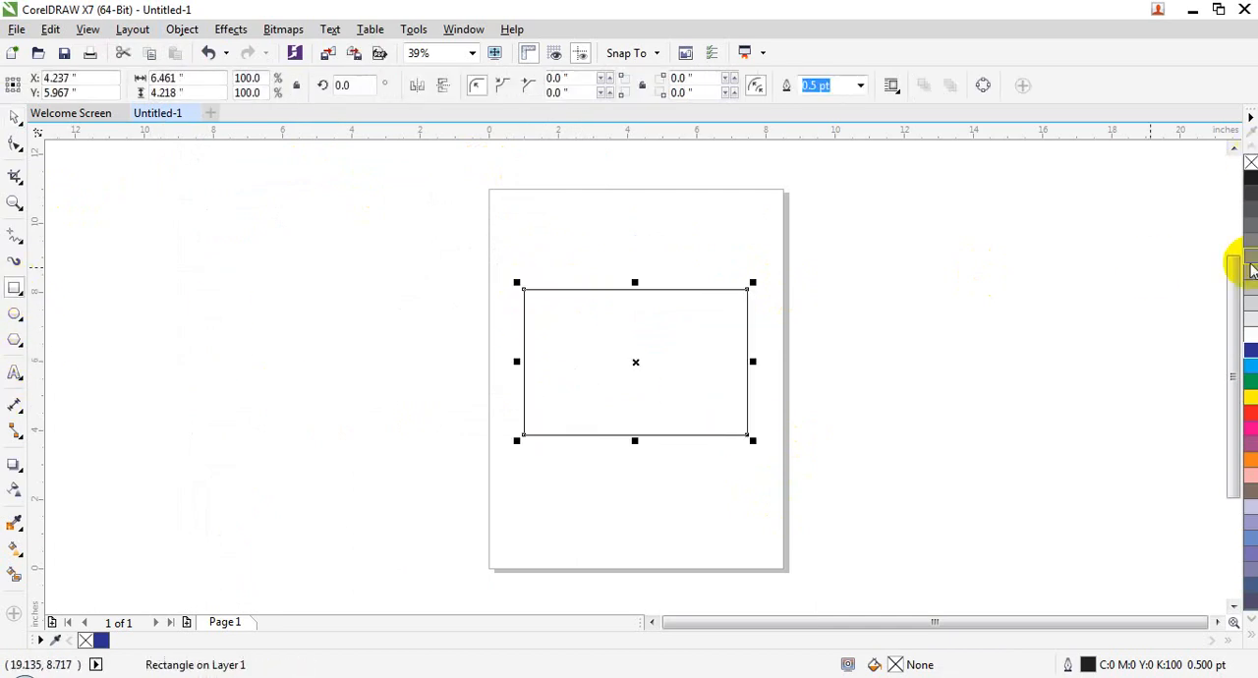
click(1251, 381)
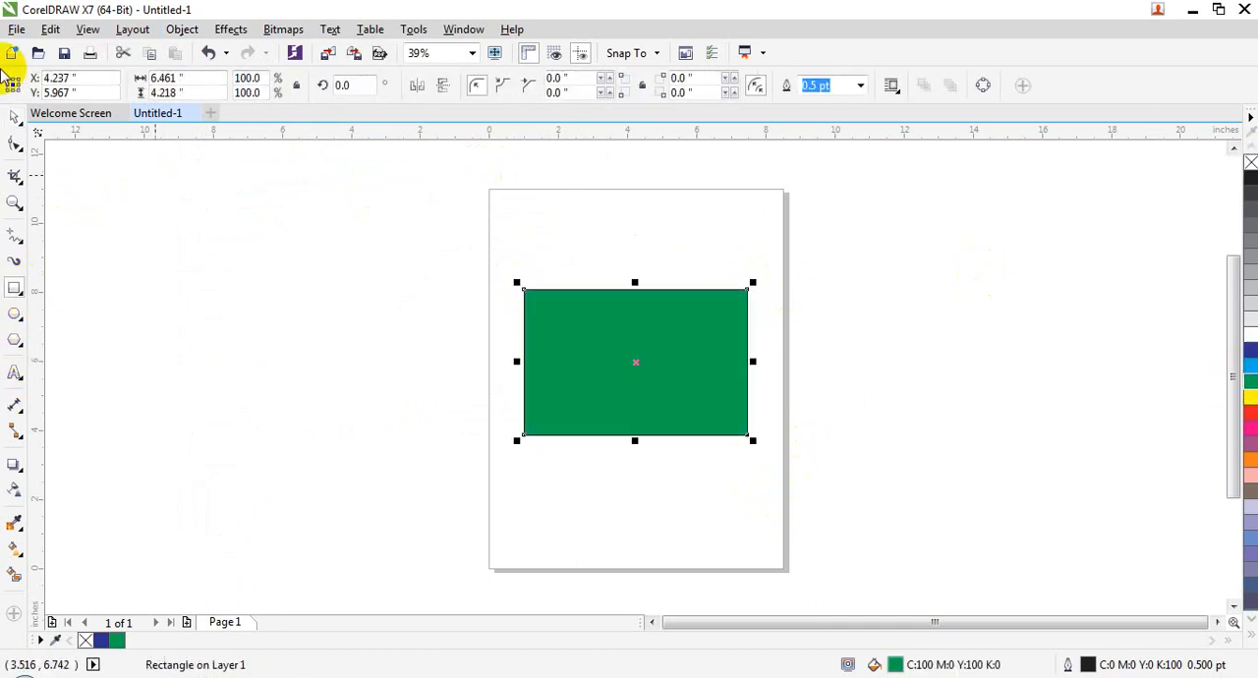
Step: Create a symbol named round from the green rectangle and delete the rectangle from the page
click(182, 29)
mouse_move(281, 164)
click(506, 163)
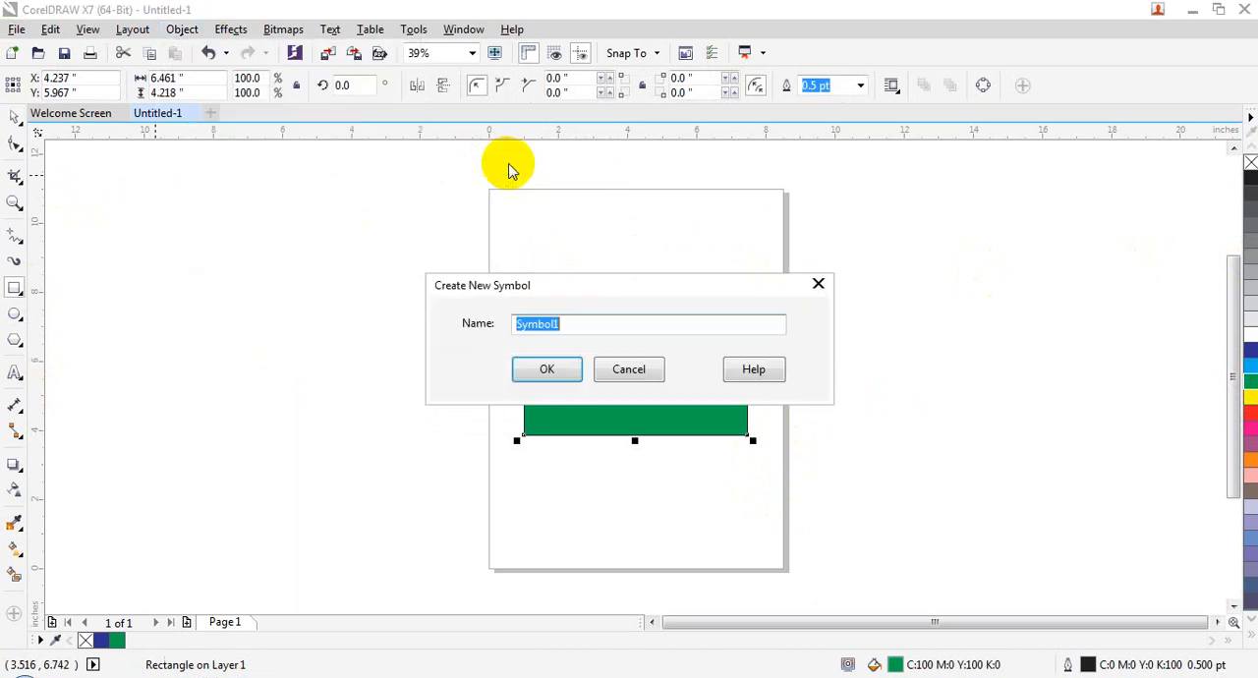
key(Return)
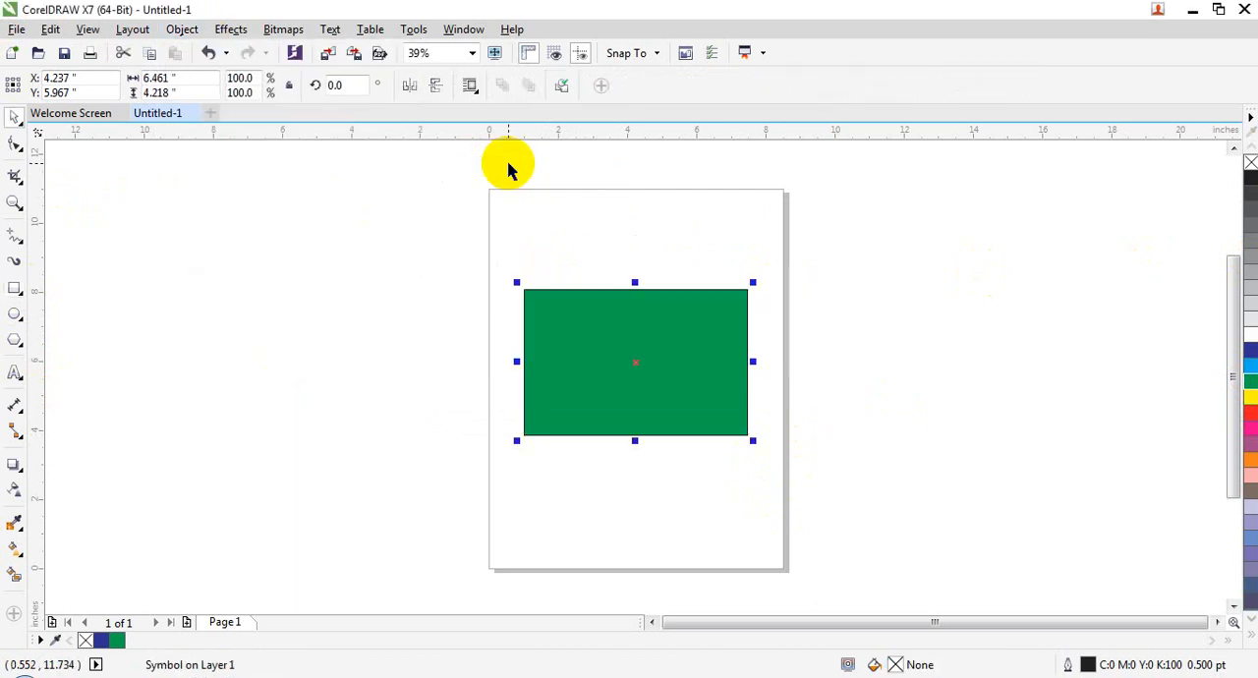
key(Delete)
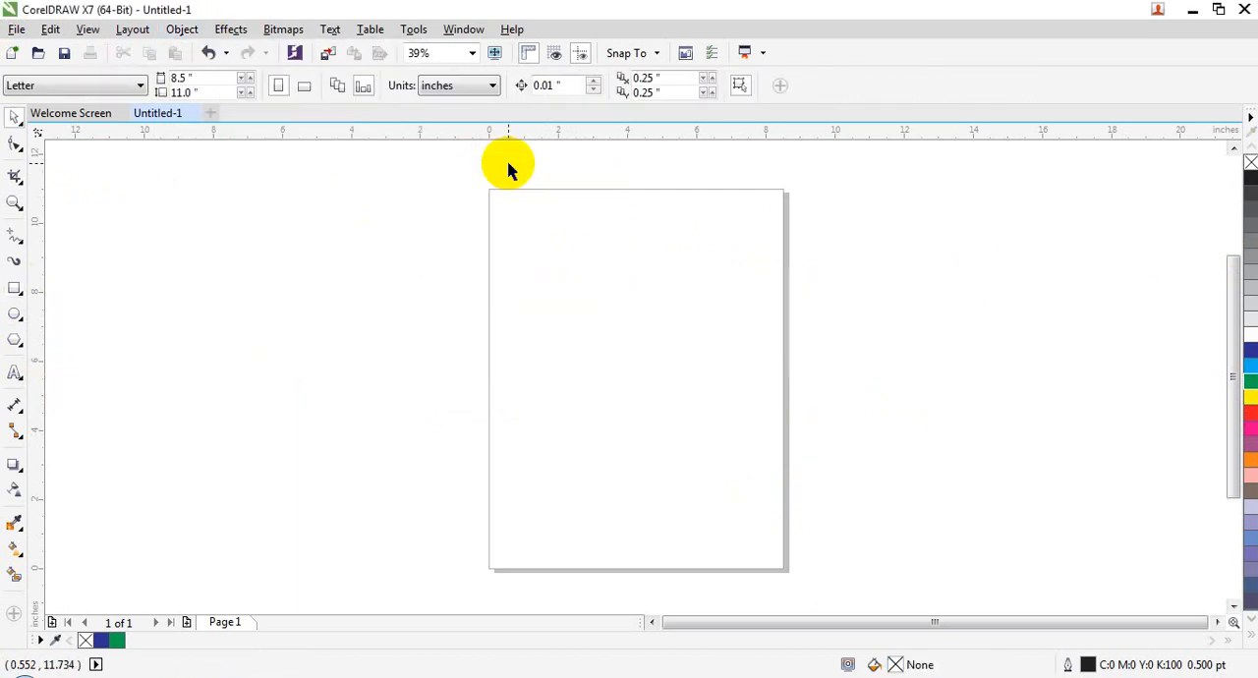
Step: Show the Symbol Manager and place an instance of the round symbol in the middle of the page
click(182, 28)
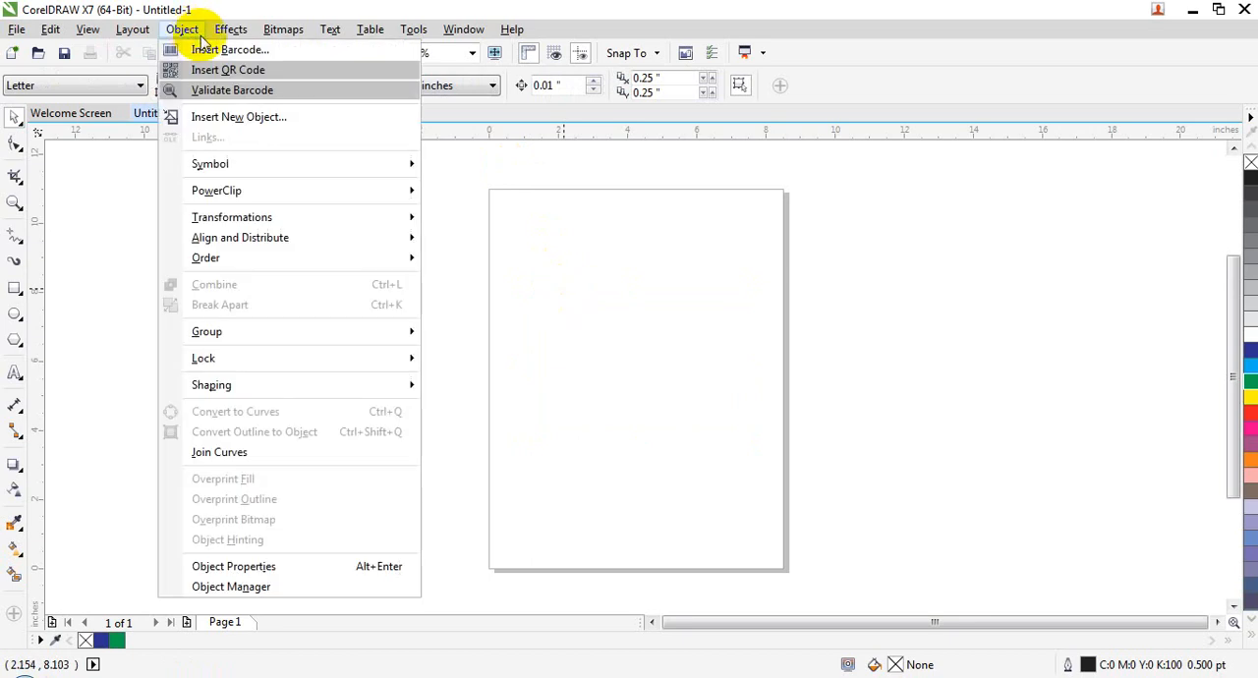
mouse_move(275, 163)
click(496, 313)
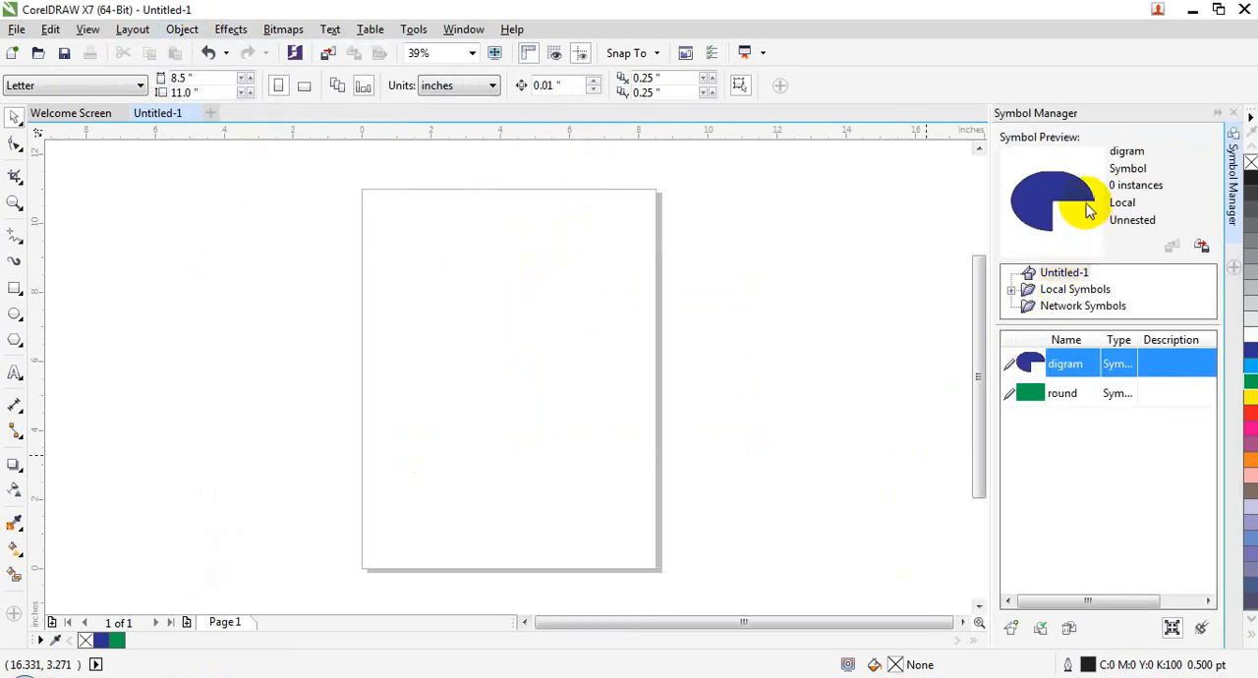
click(1032, 396)
drag(1032, 396, 512, 375)
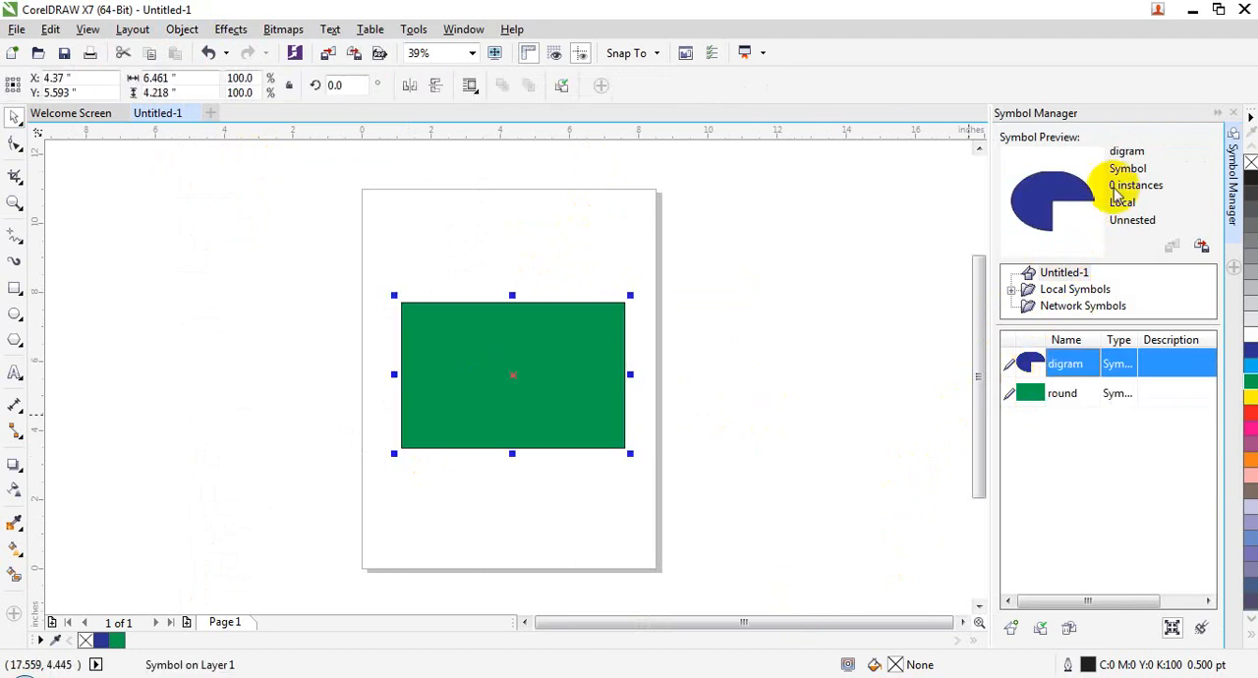
Step: Examine the Local Symbols library and its Symbols folder, deselect the green symbol, and close the Symbol Manager
click(1061, 295)
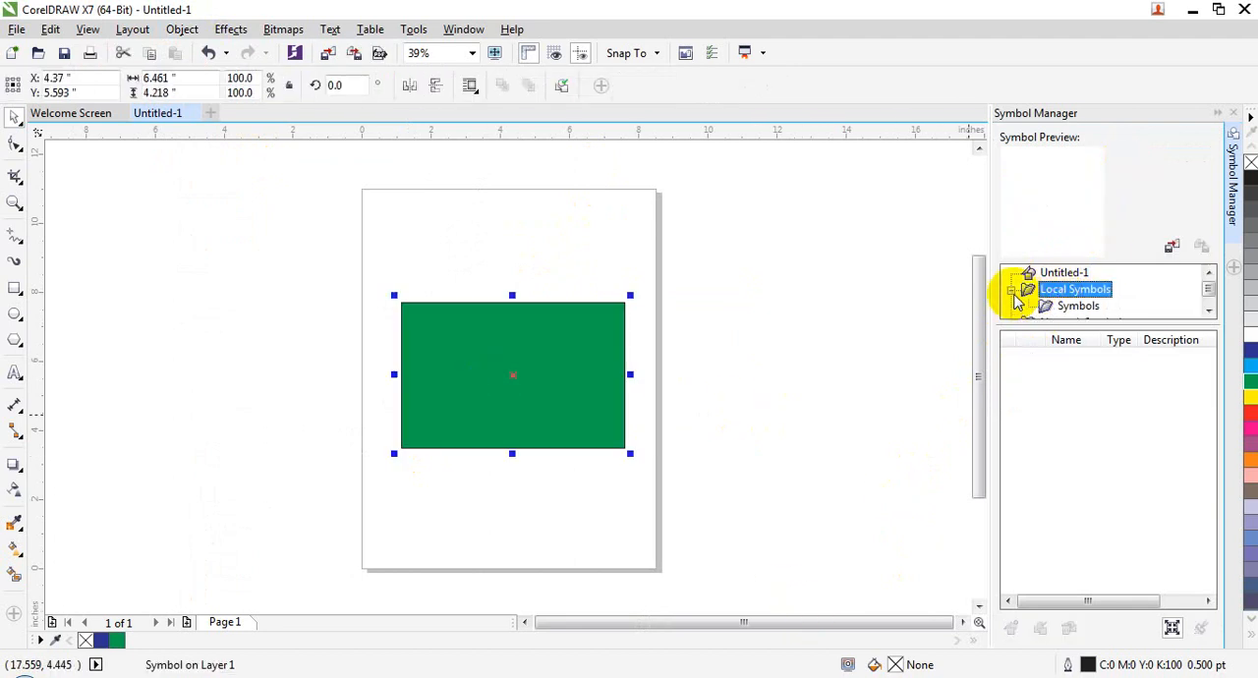
click(1011, 288)
click(1054, 306)
click(1209, 310)
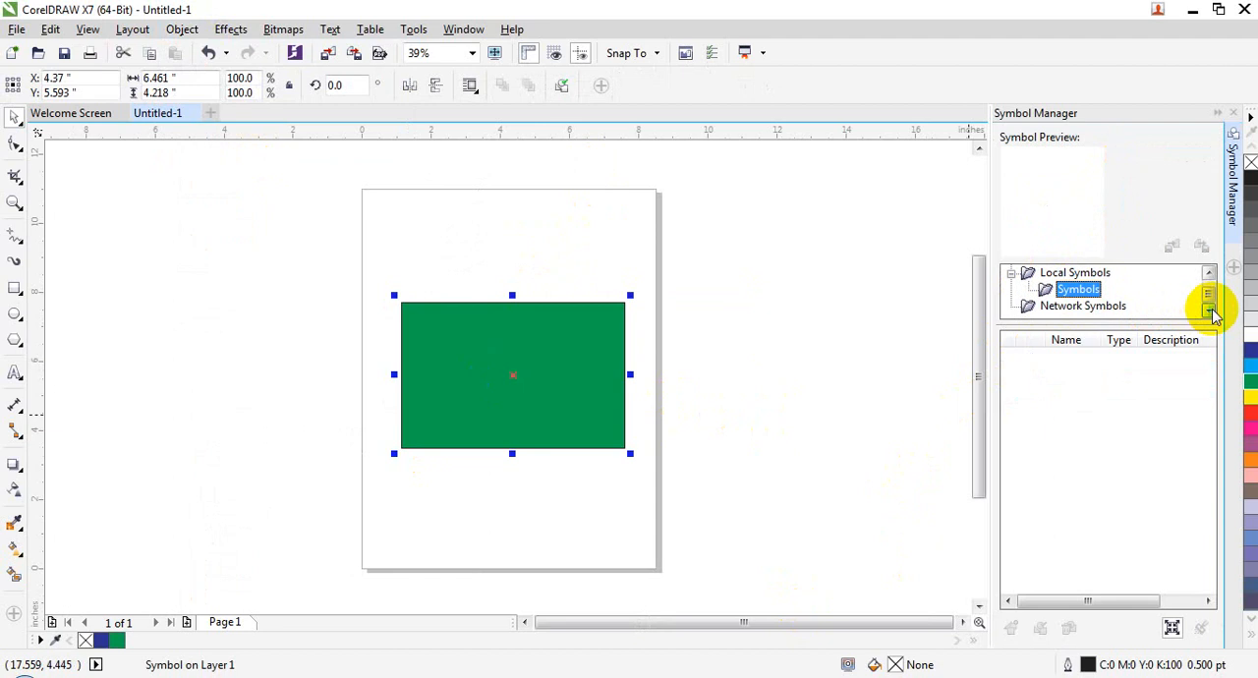
click(1011, 273)
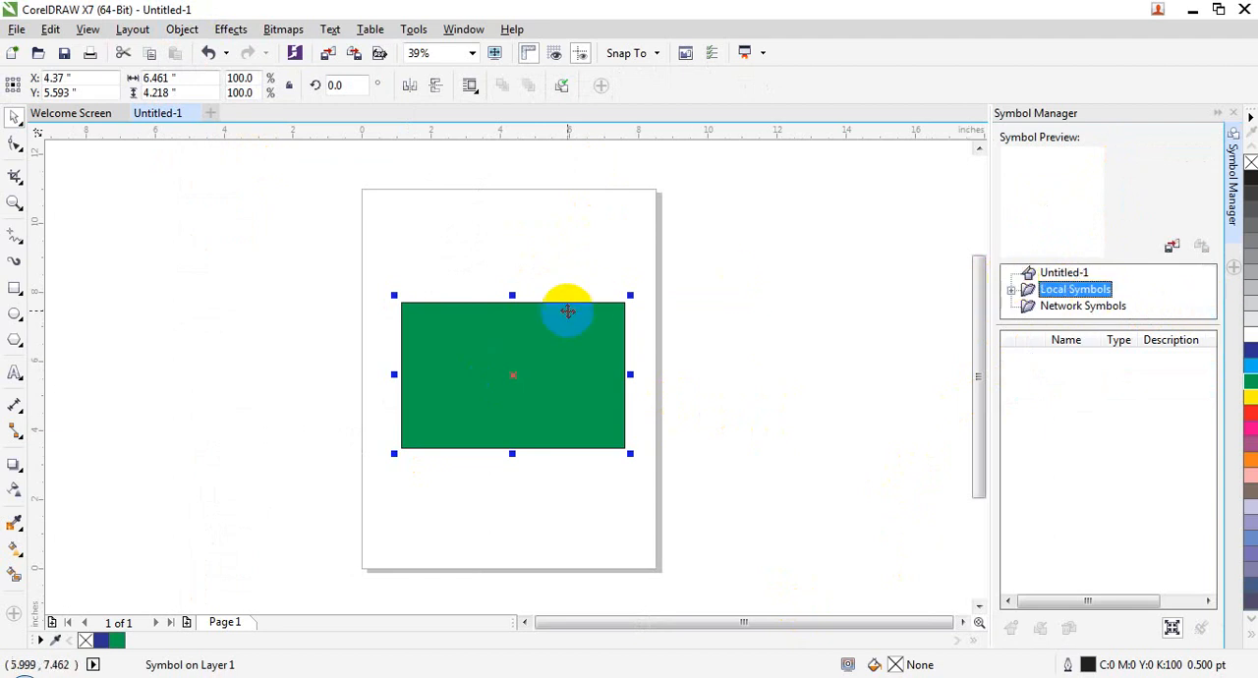
click(887, 267)
click(469, 374)
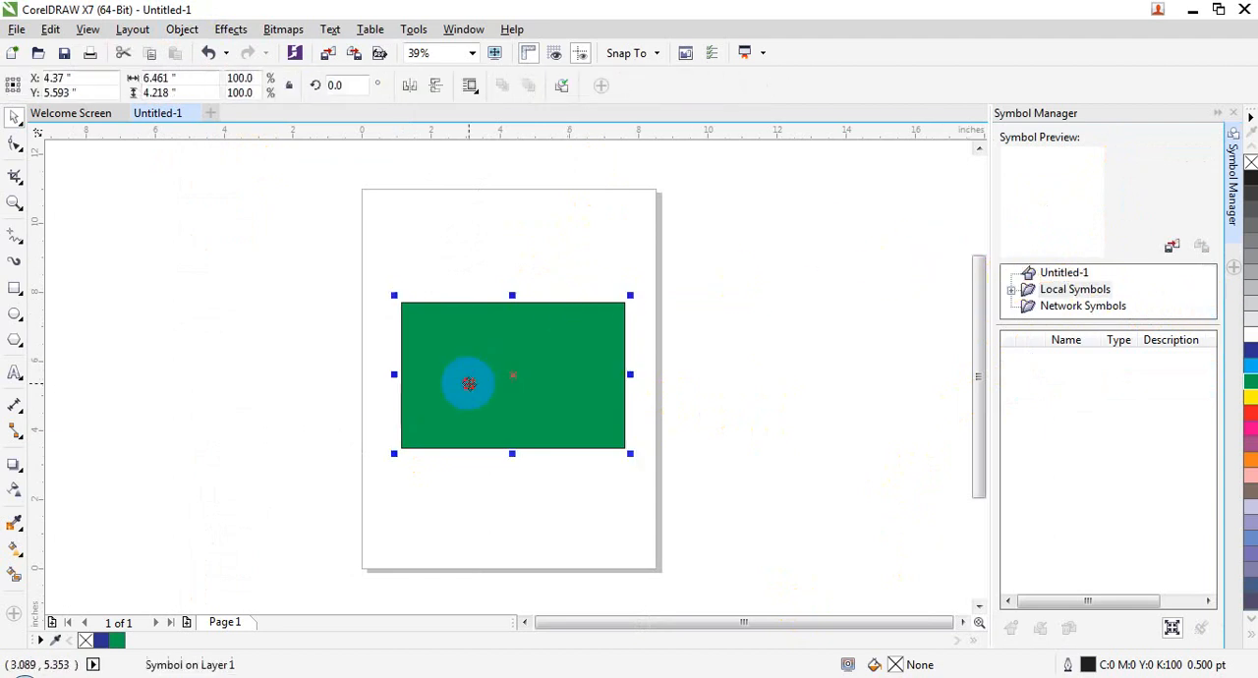
click(469, 373)
click(909, 268)
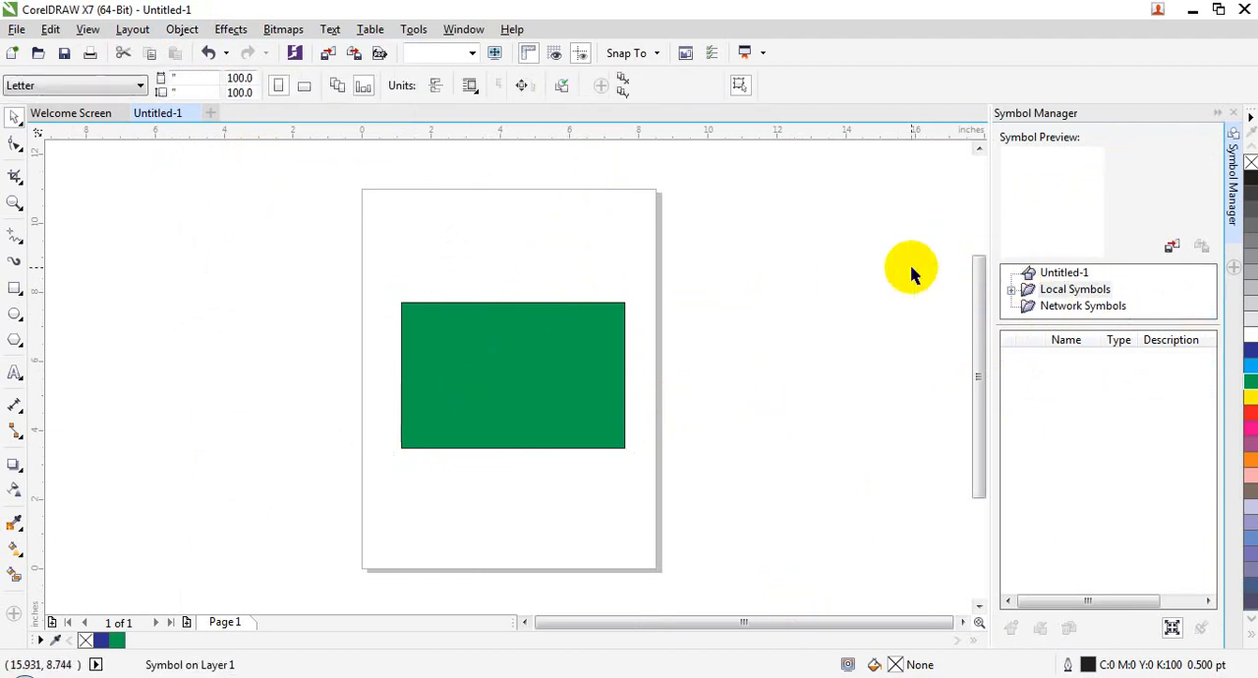
click(1233, 112)
Step: Reopen the Symbol Manager to list the document's symbols
click(187, 29)
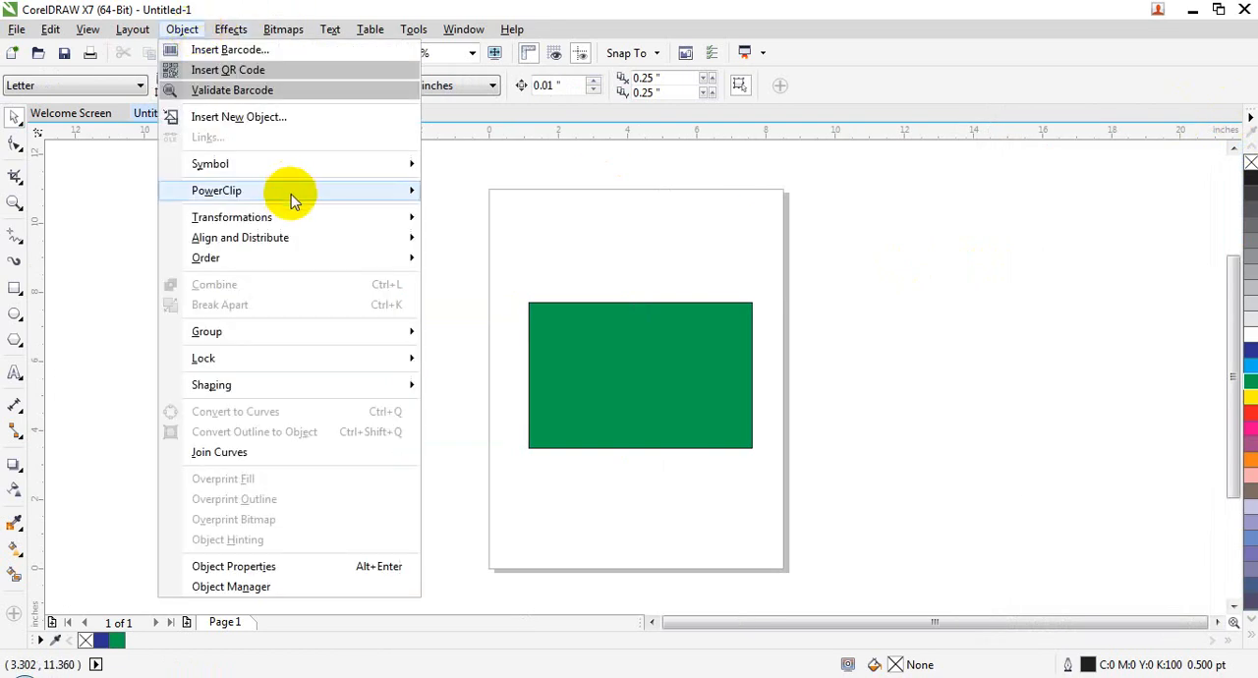
mouse_move(349, 175)
click(575, 312)
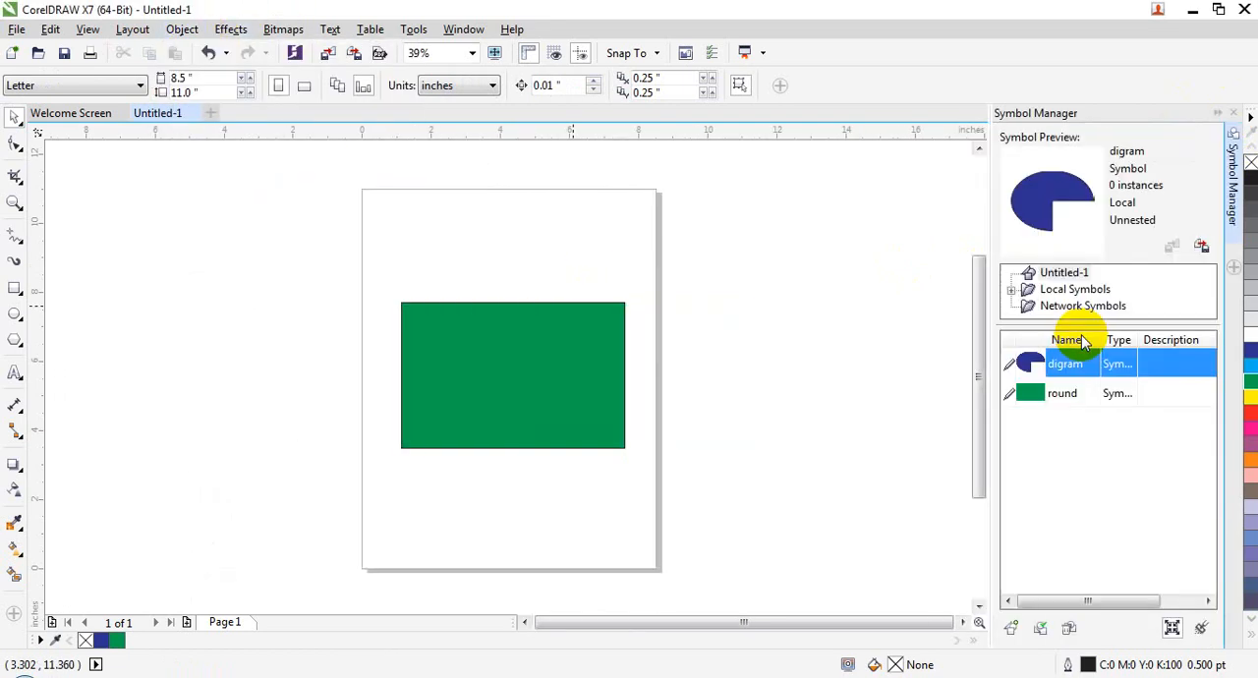
Step: Edit the placed round symbol, shrinking its rectangle to about 3.8 by 2.5 inches, and finish editing the symbol
click(408, 324)
click(182, 28)
mouse_move(275, 169)
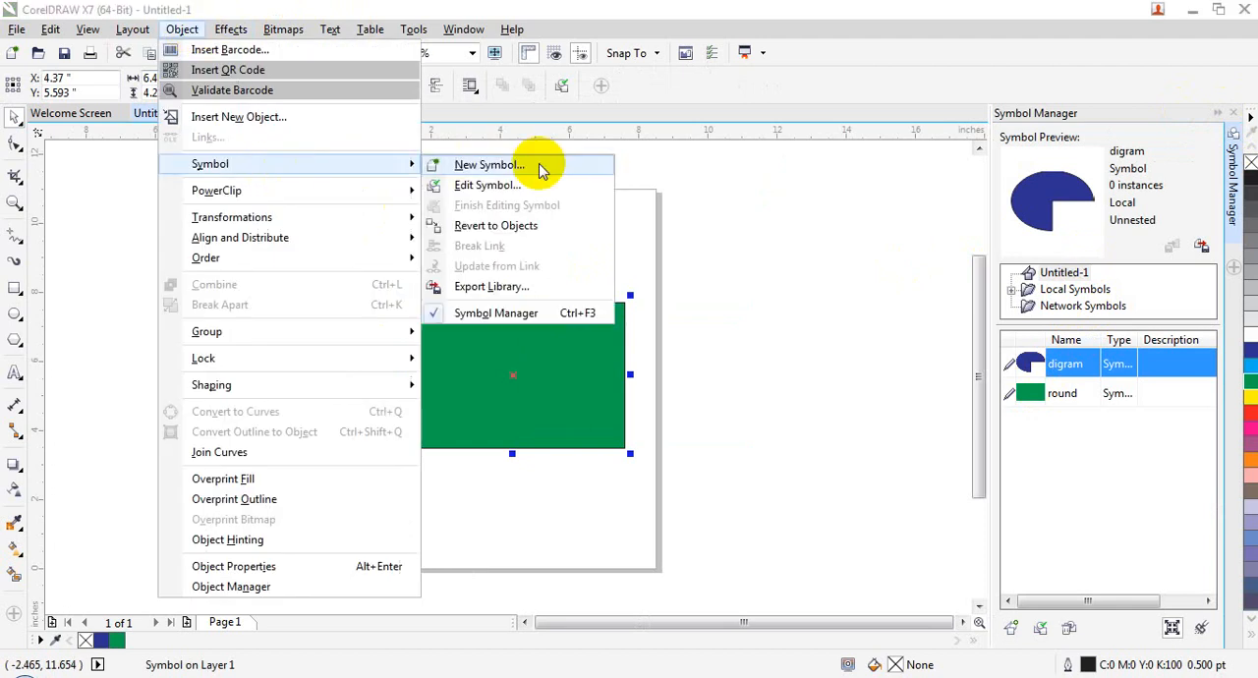
click(487, 185)
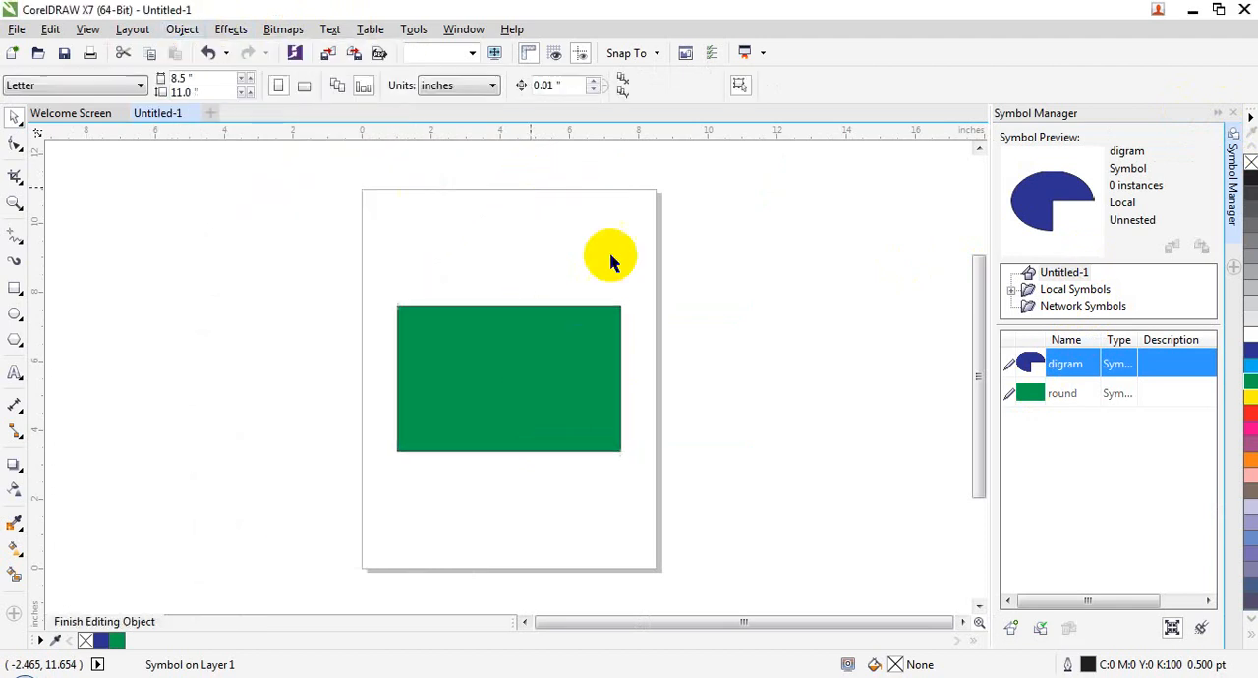
click(617, 325)
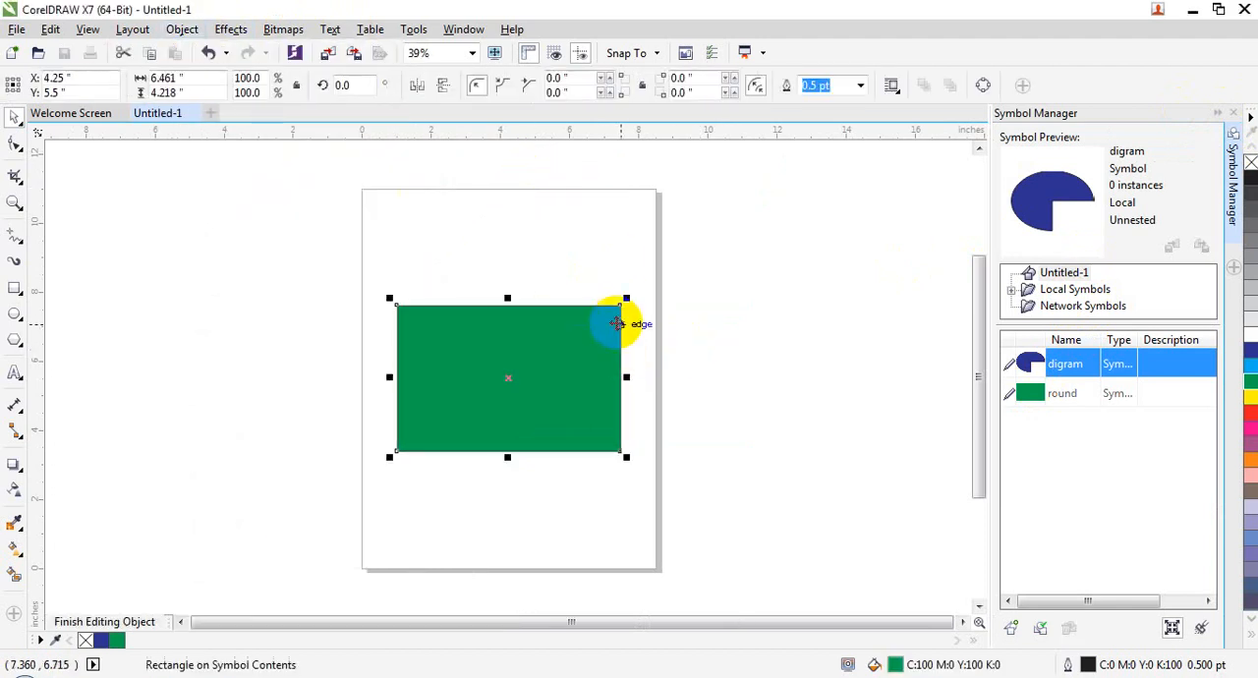
drag(627, 299, 535, 359)
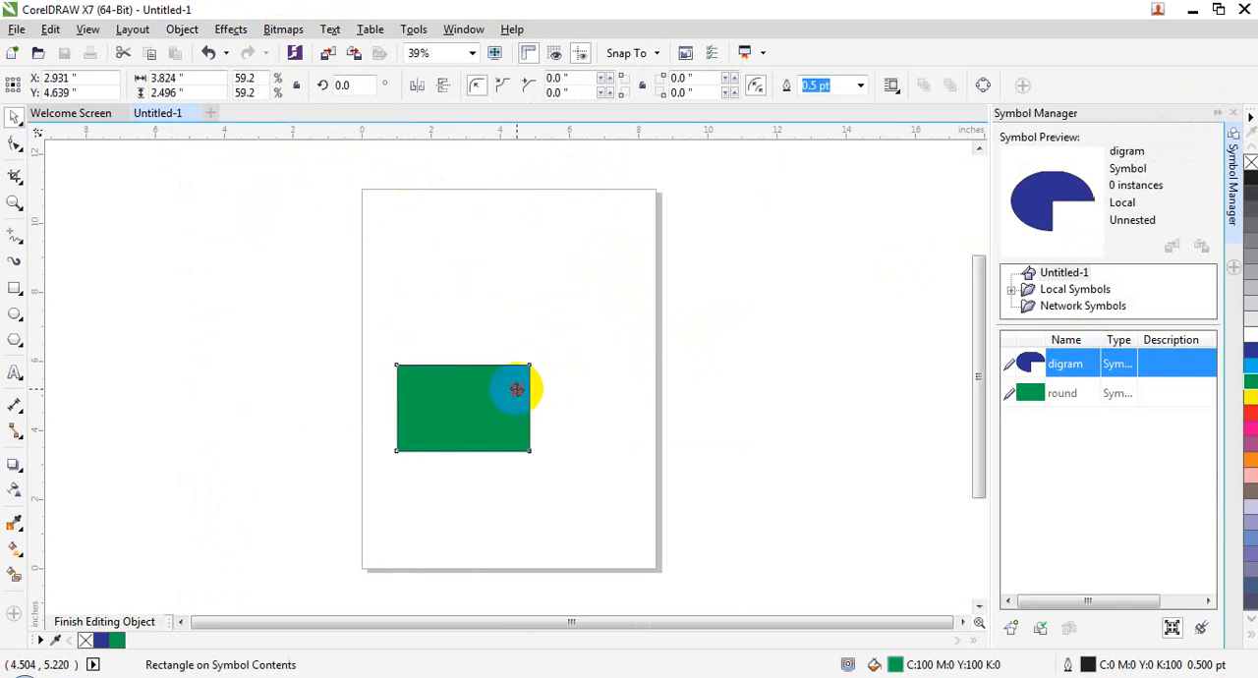
click(181, 28)
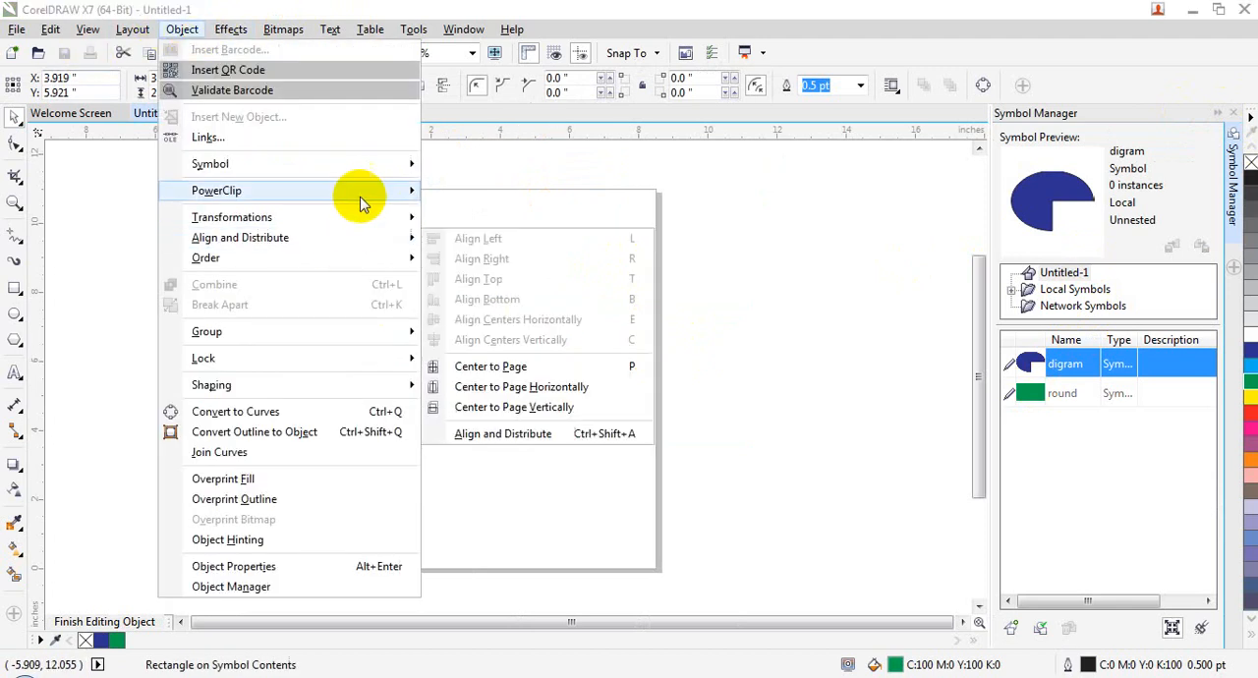
mouse_move(373, 160)
click(463, 205)
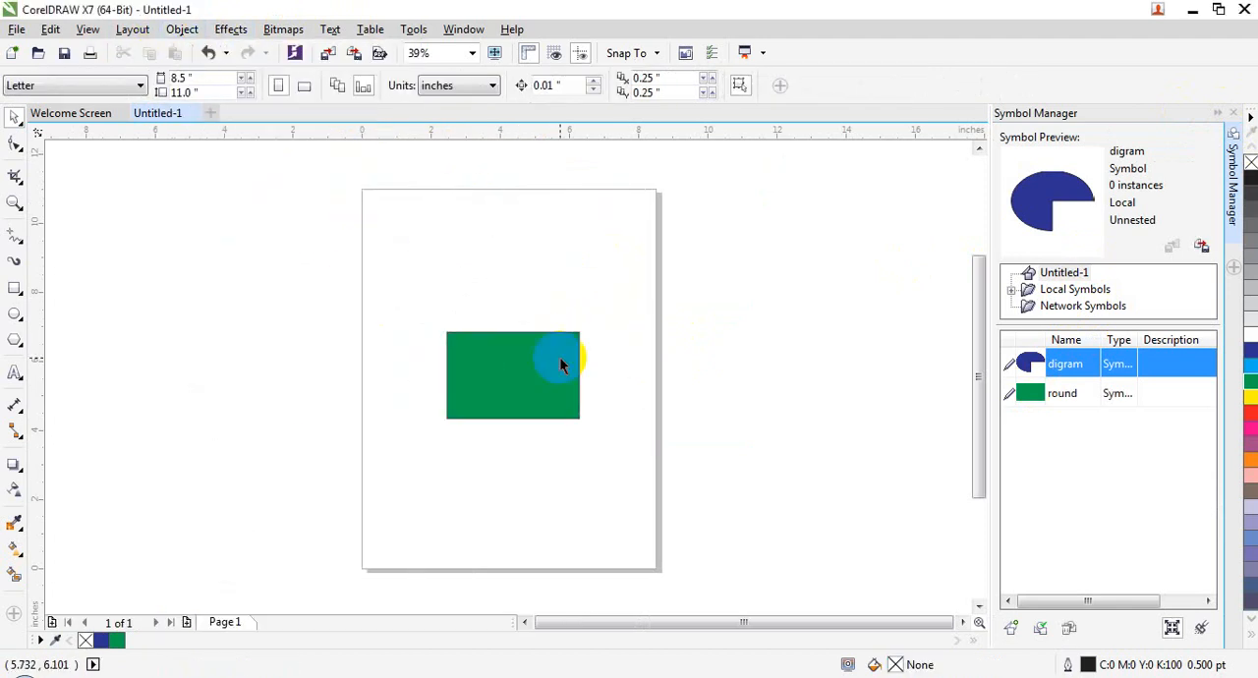
Step: Try reverting the green round symbol to objects, and undo the reversion
click(531, 407)
click(185, 28)
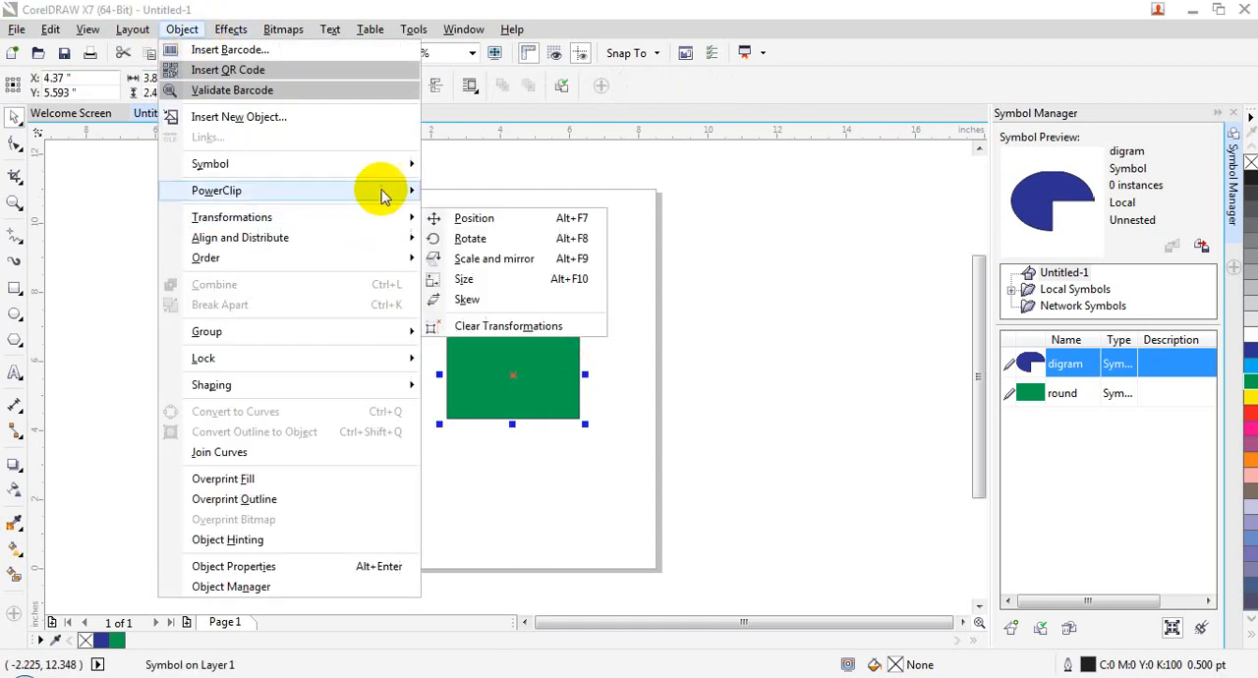
mouse_move(383, 165)
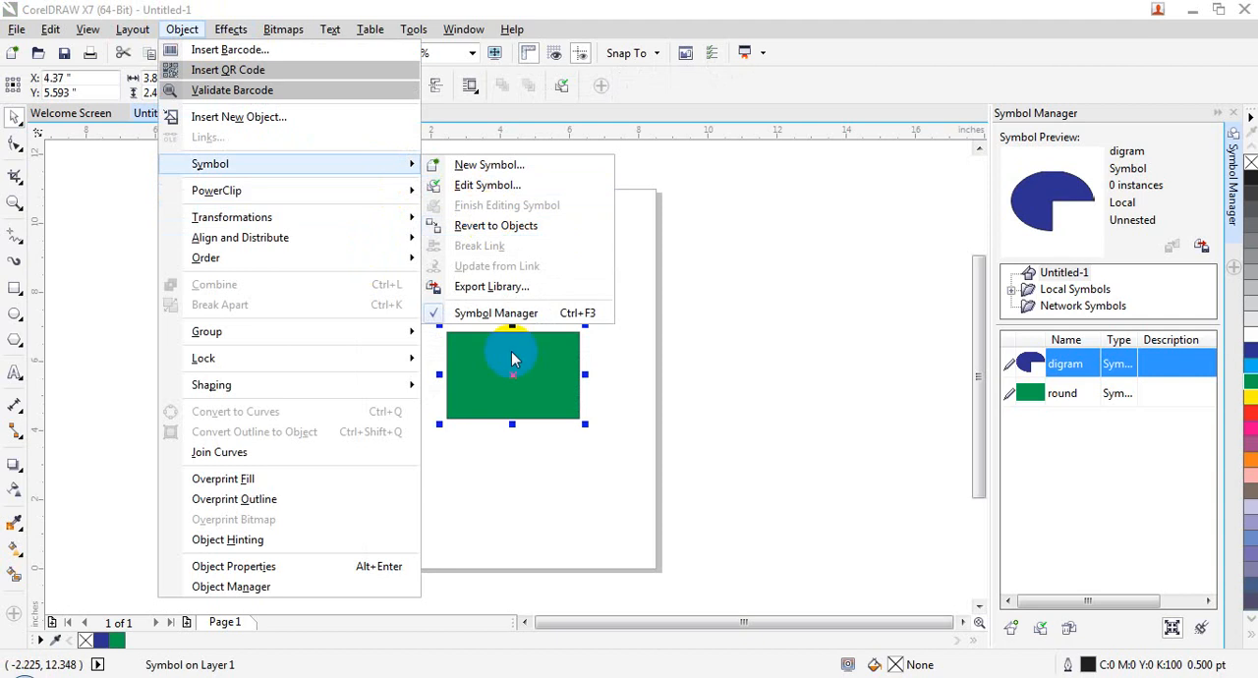
click(509, 226)
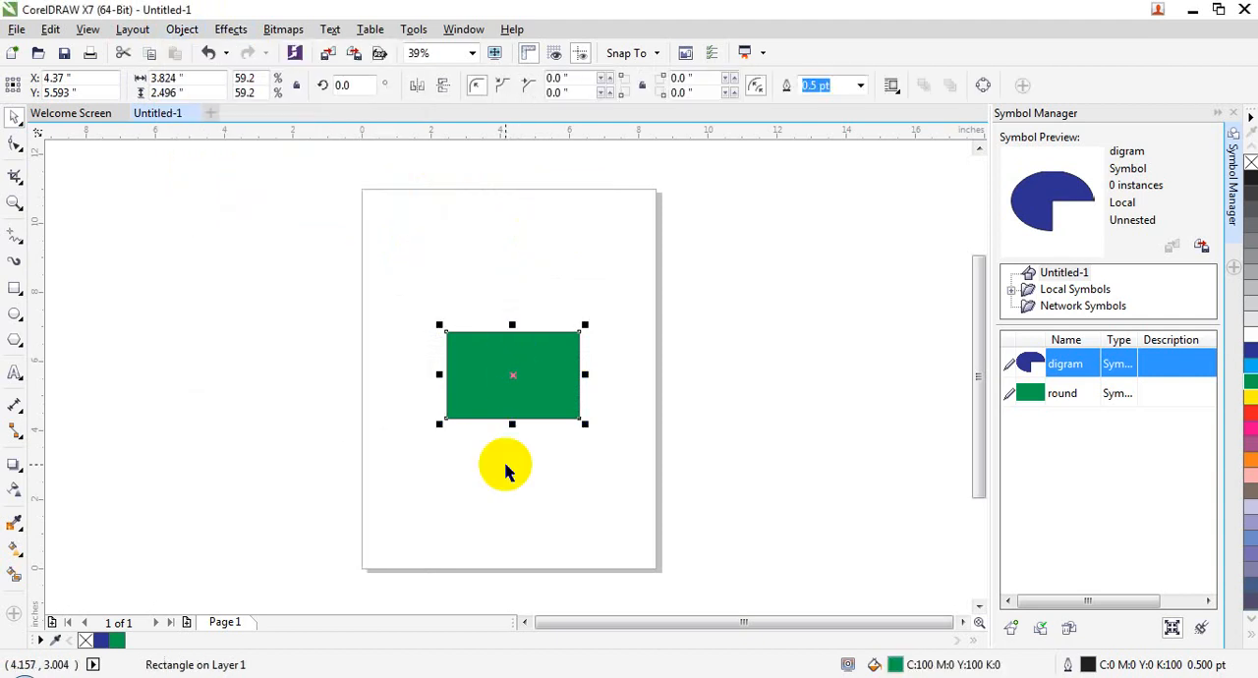
key(ctrl+z)
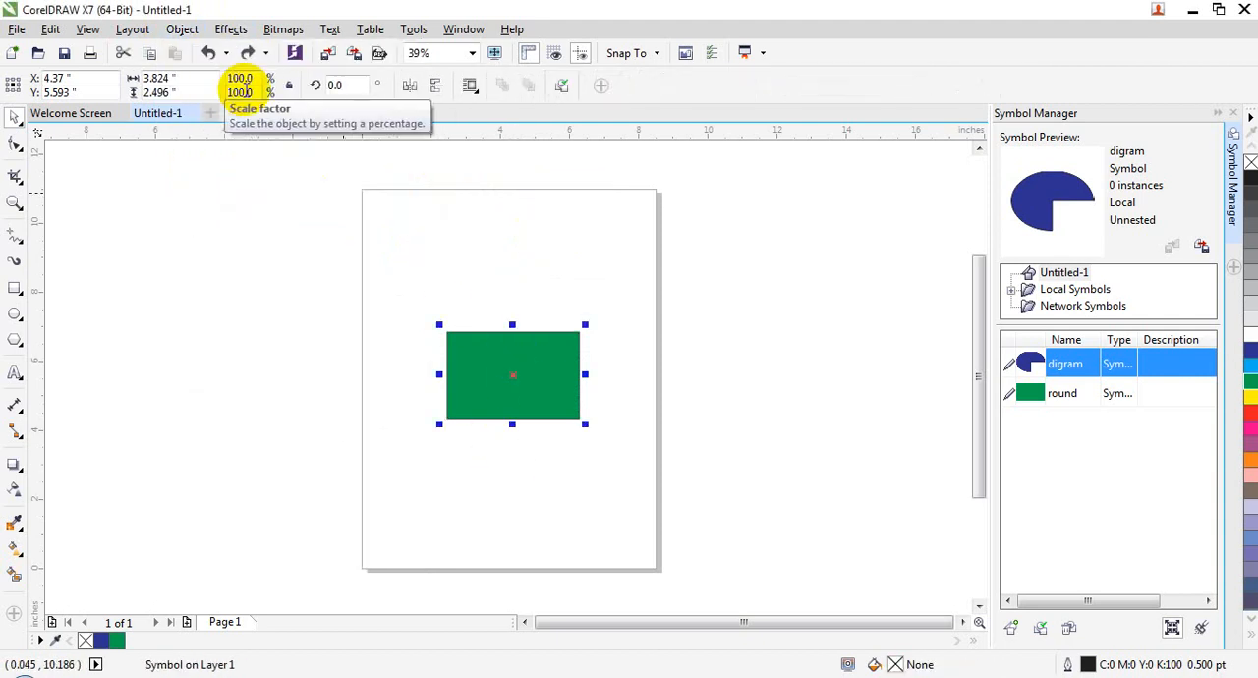
Step: Review the Symbol commands for the green symbol and hide the Symbol Manager
click(181, 28)
mouse_move(300, 167)
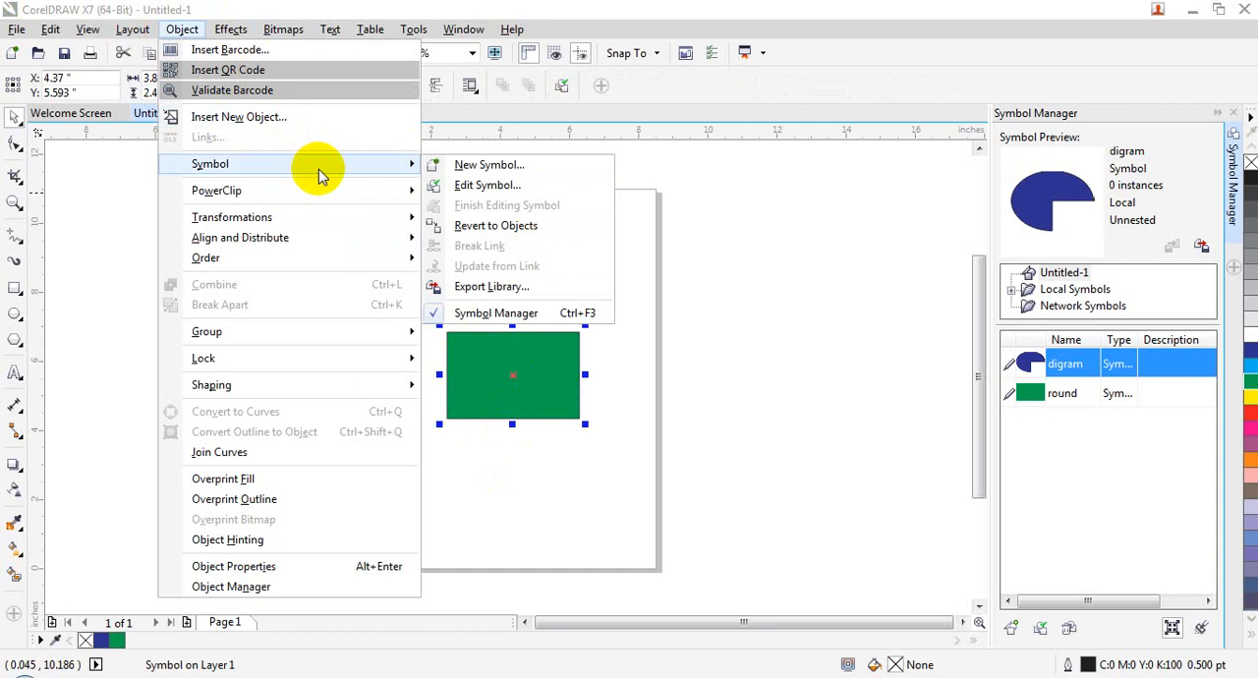
click(563, 314)
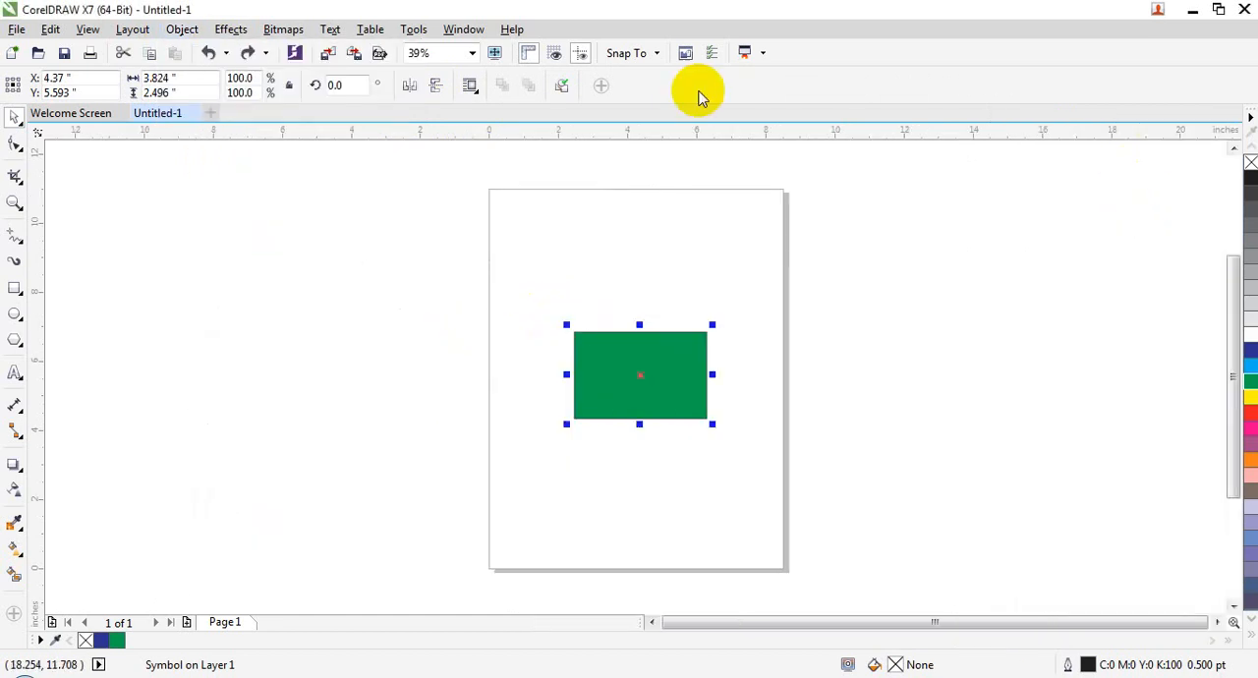
Step: Reopen the Symbol Manager and review the Symbol commands with nothing selected
click(182, 28)
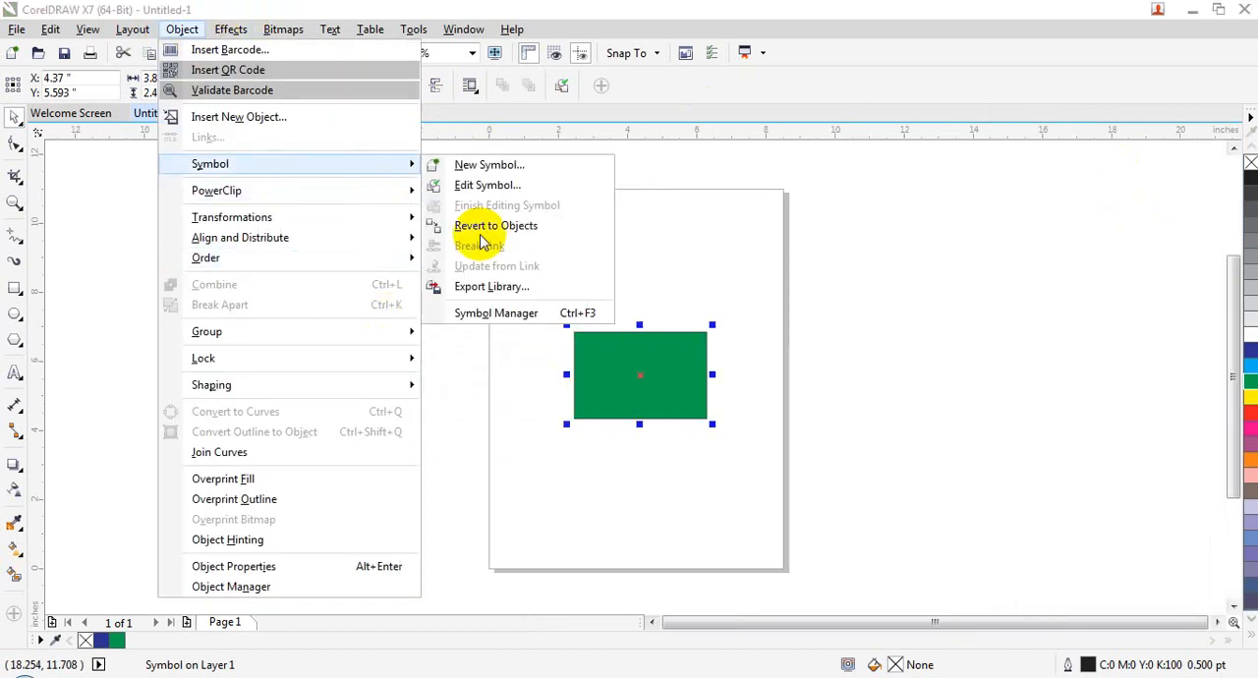
click(483, 313)
click(505, 352)
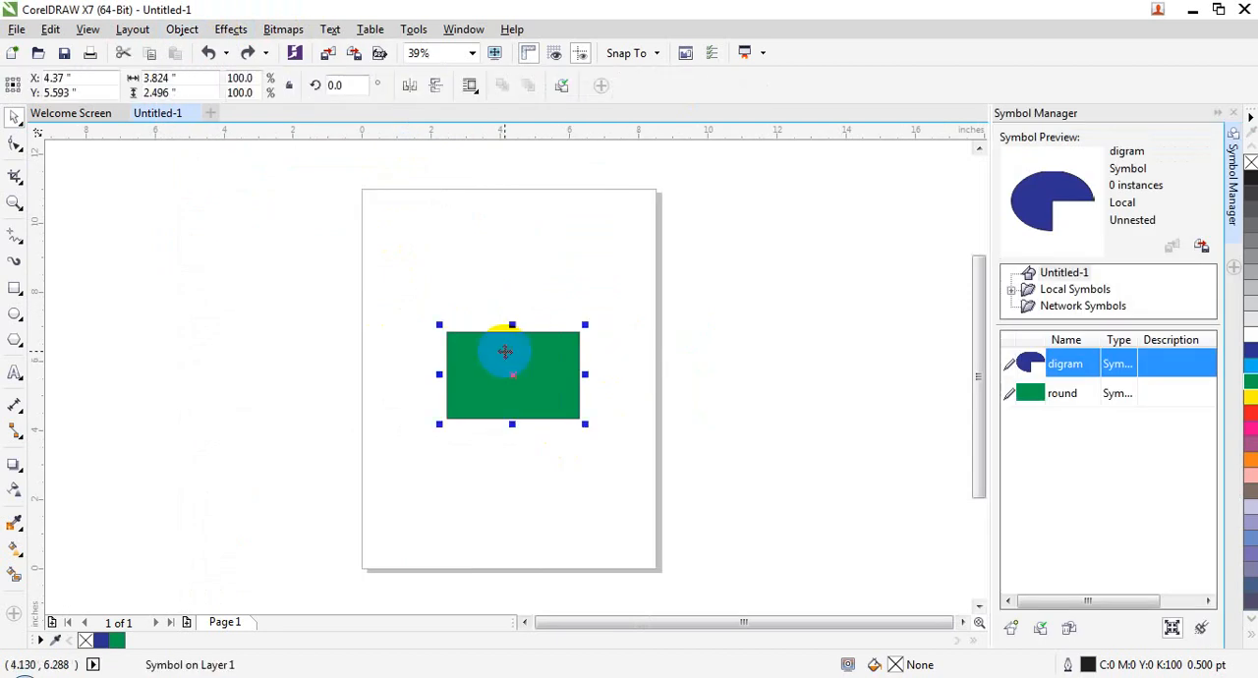
key(Escape)
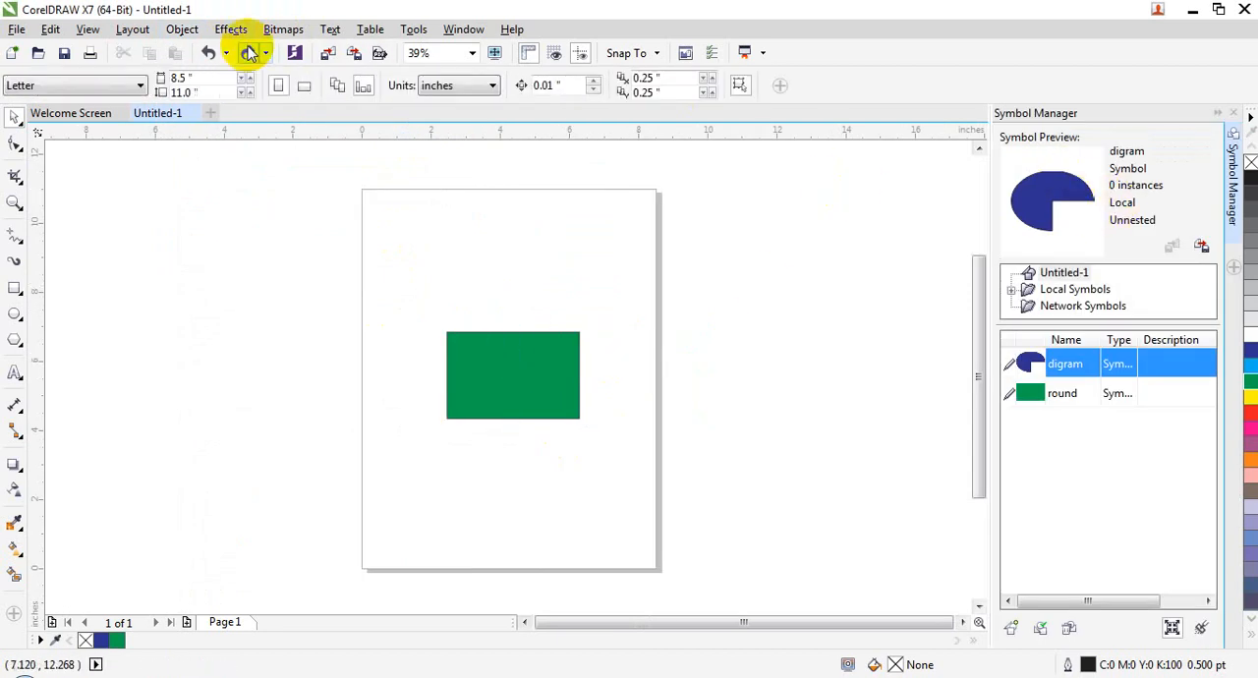
click(182, 28)
mouse_move(337, 163)
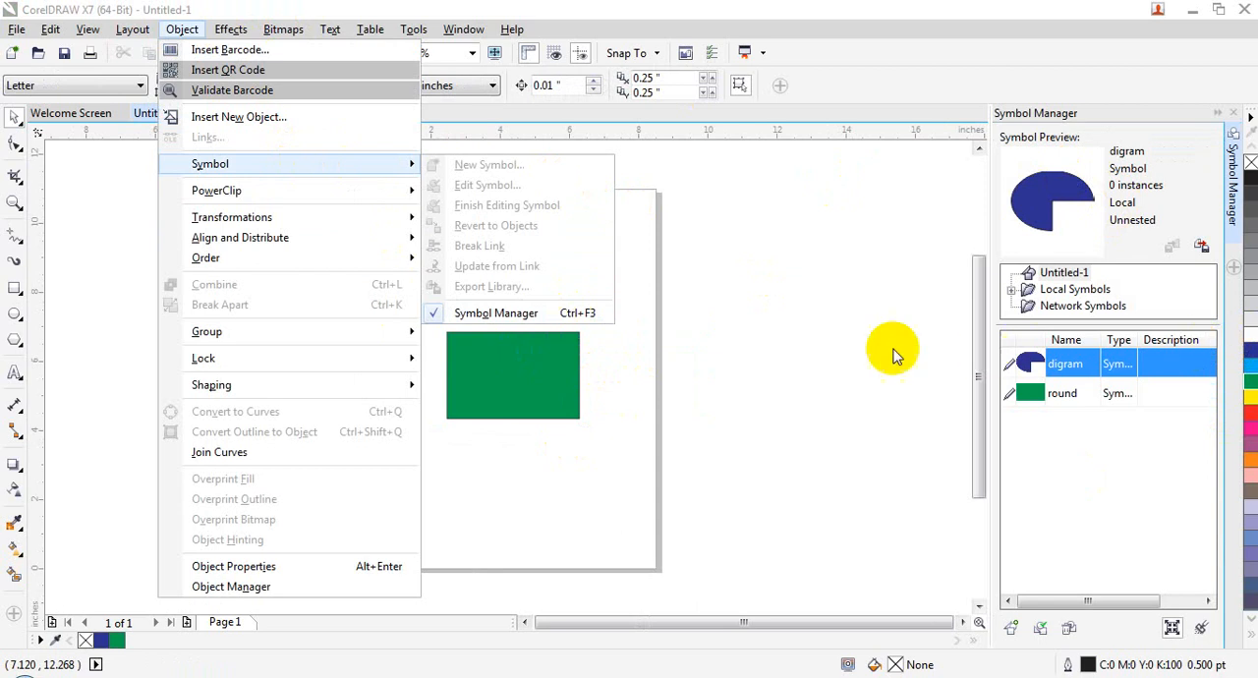
click(733, 330)
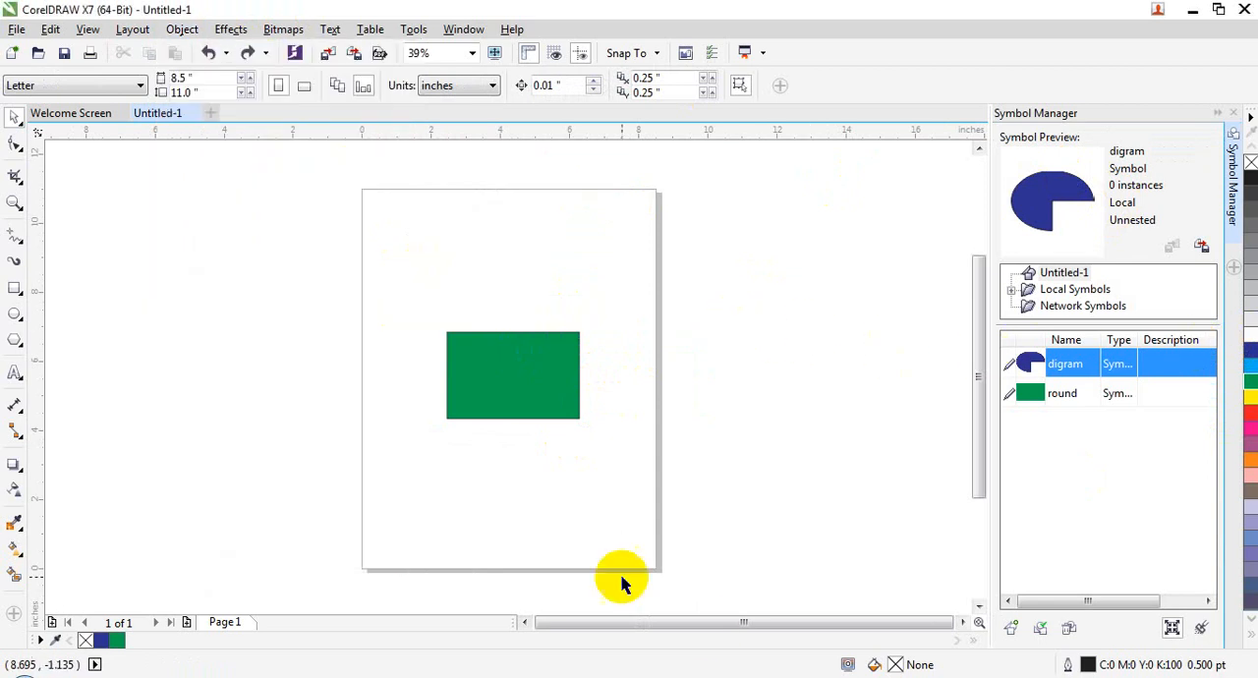
Step: Delete the green symbol from the page and close the Symbol Manager
click(528, 420)
key(Delete)
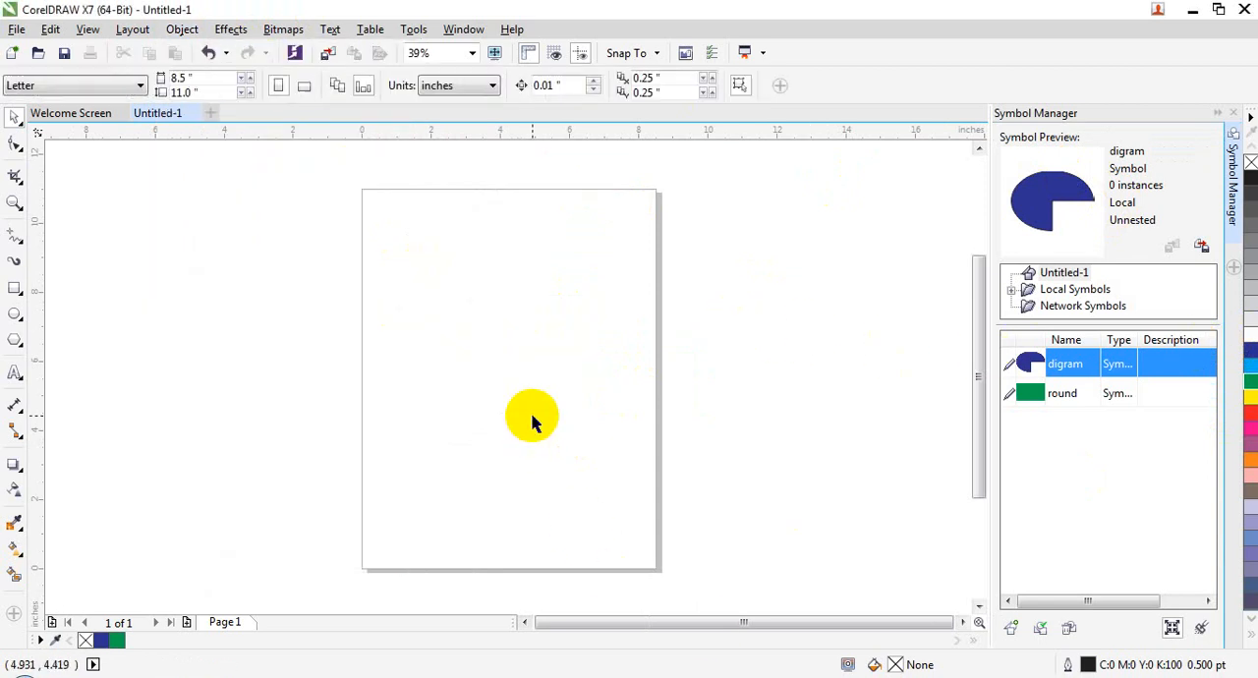
click(1233, 113)
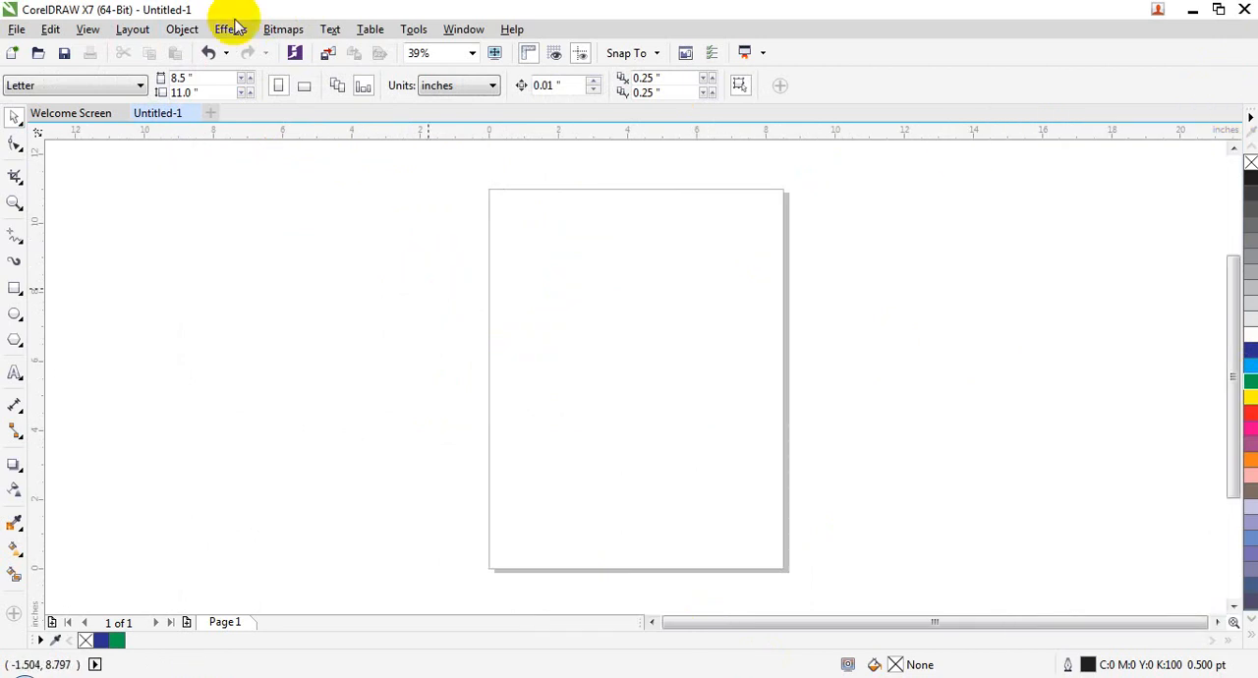
Step: Review the PowerClip commands with nothing selected
click(182, 28)
mouse_move(293, 197)
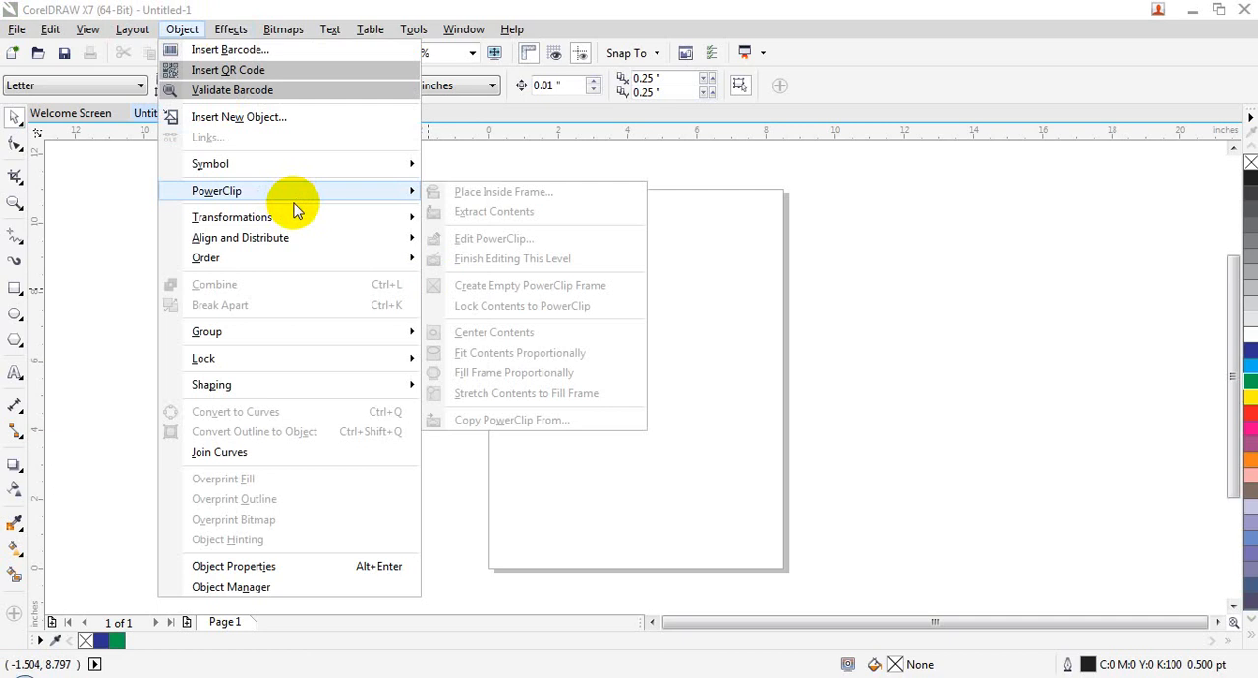
click(1089, 311)
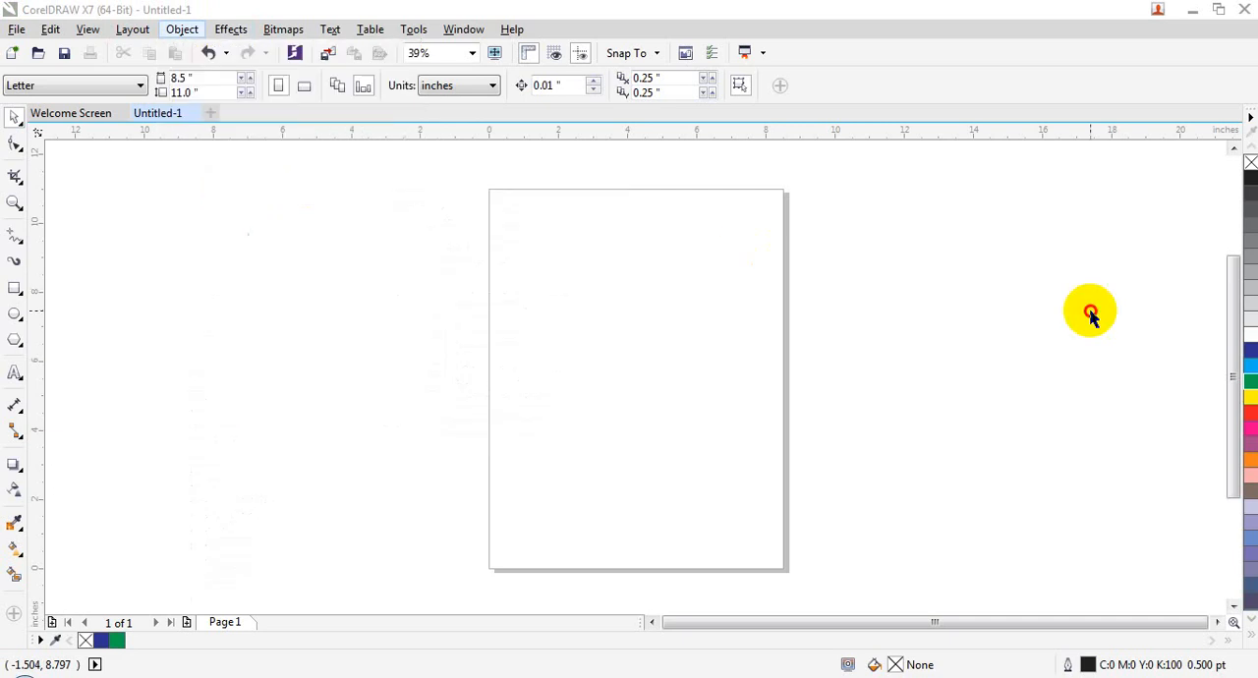
Step: Draw an ellipse on the page and enlarge it slightly to about 5.46 by 6.22 inches
click(14, 315)
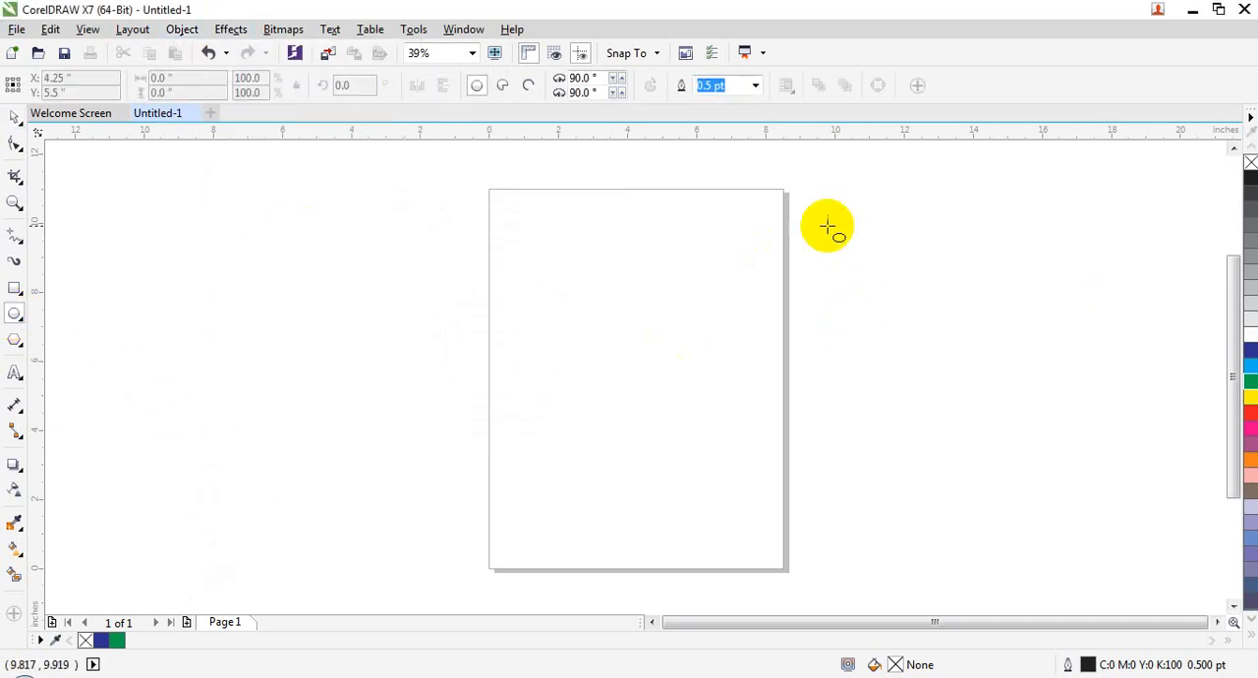
drag(525, 251, 710, 462)
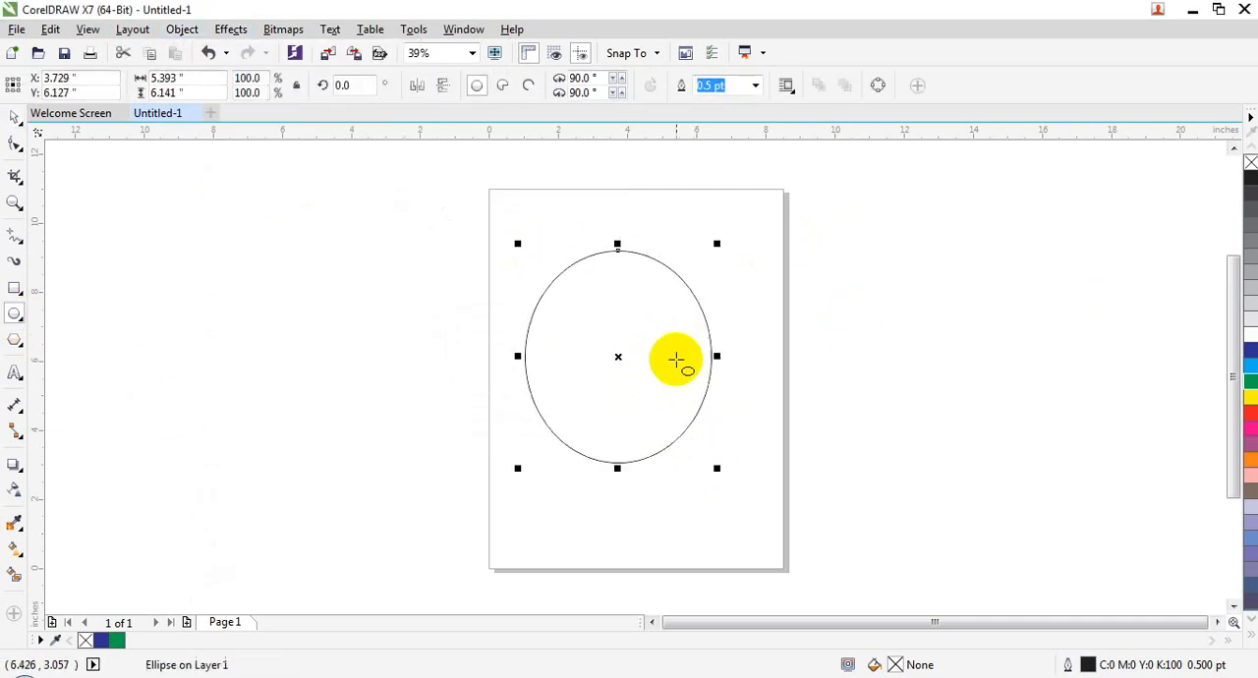
click(19, 126)
click(617, 332)
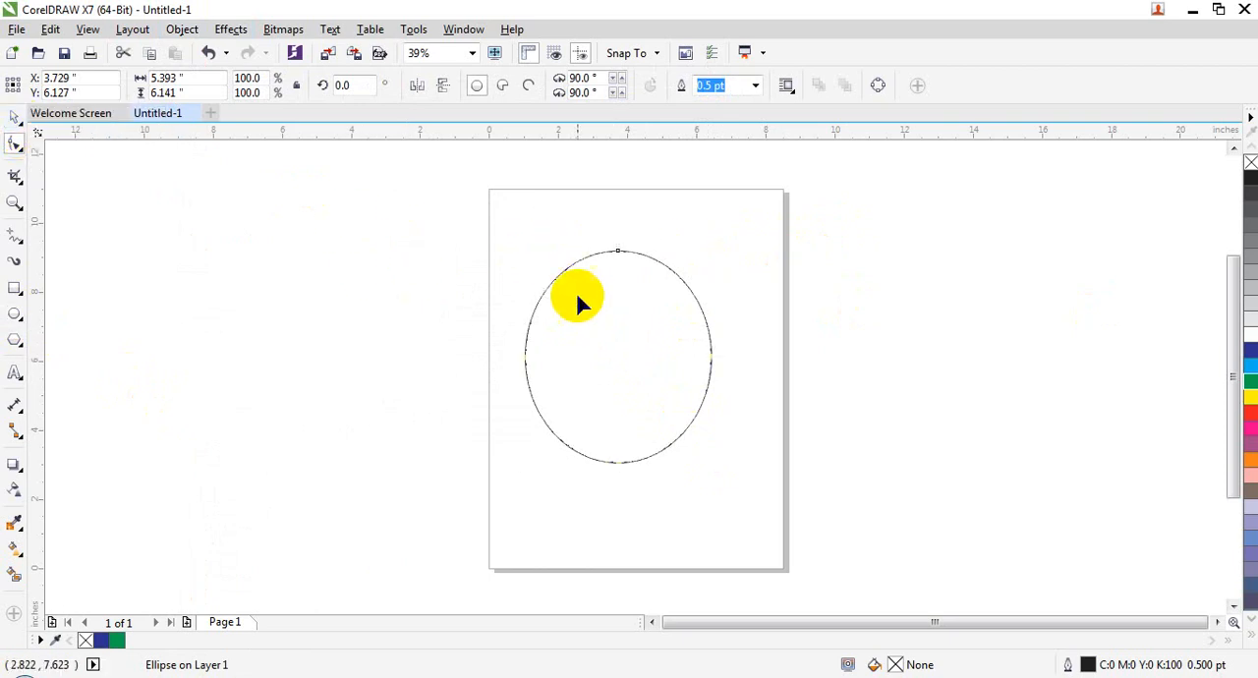
click(16, 118)
drag(518, 242, 513, 240)
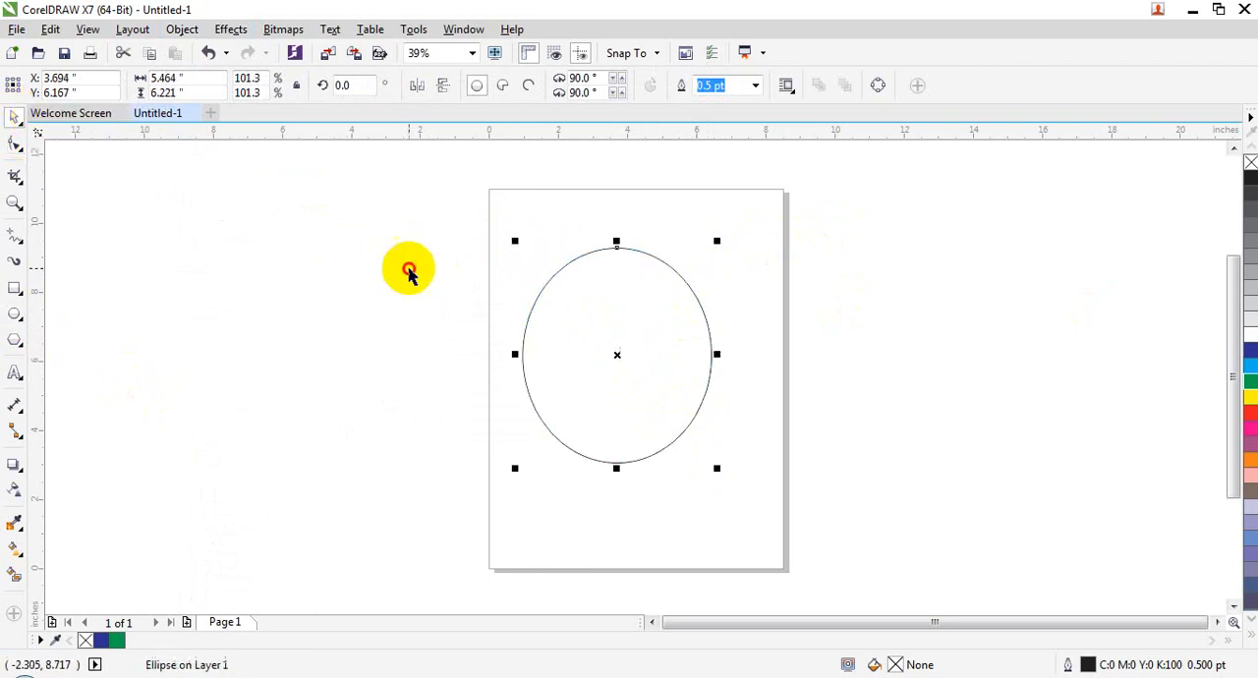
click(408, 273)
Step: Import the mosque picture from the Picture for editing folder, placing it left of the page at about 7.05 by 5.17 inches
click(17, 29)
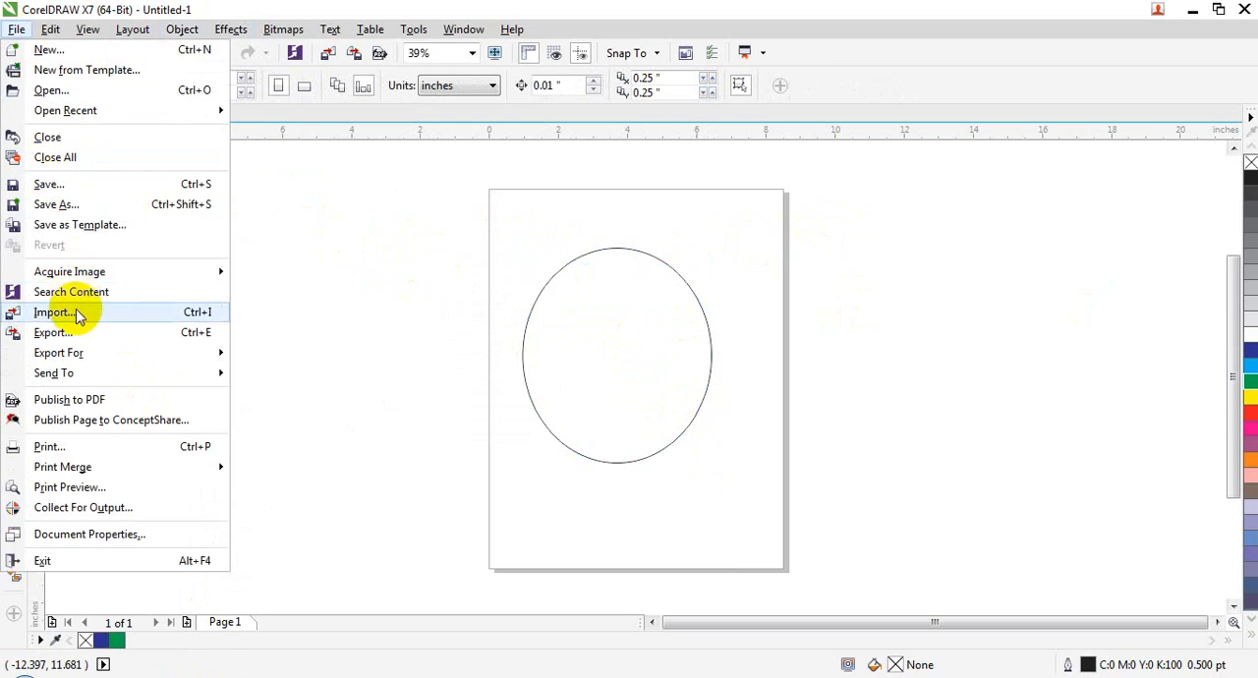
key(Escape)
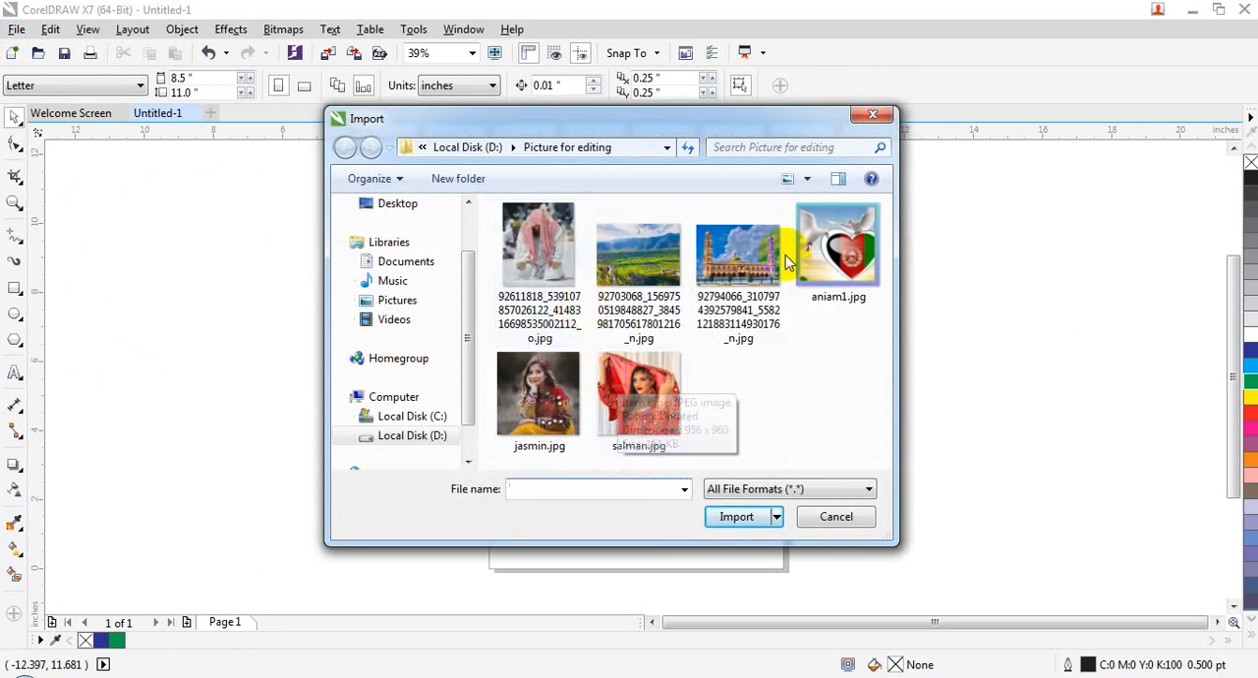
click(838, 236)
click(737, 255)
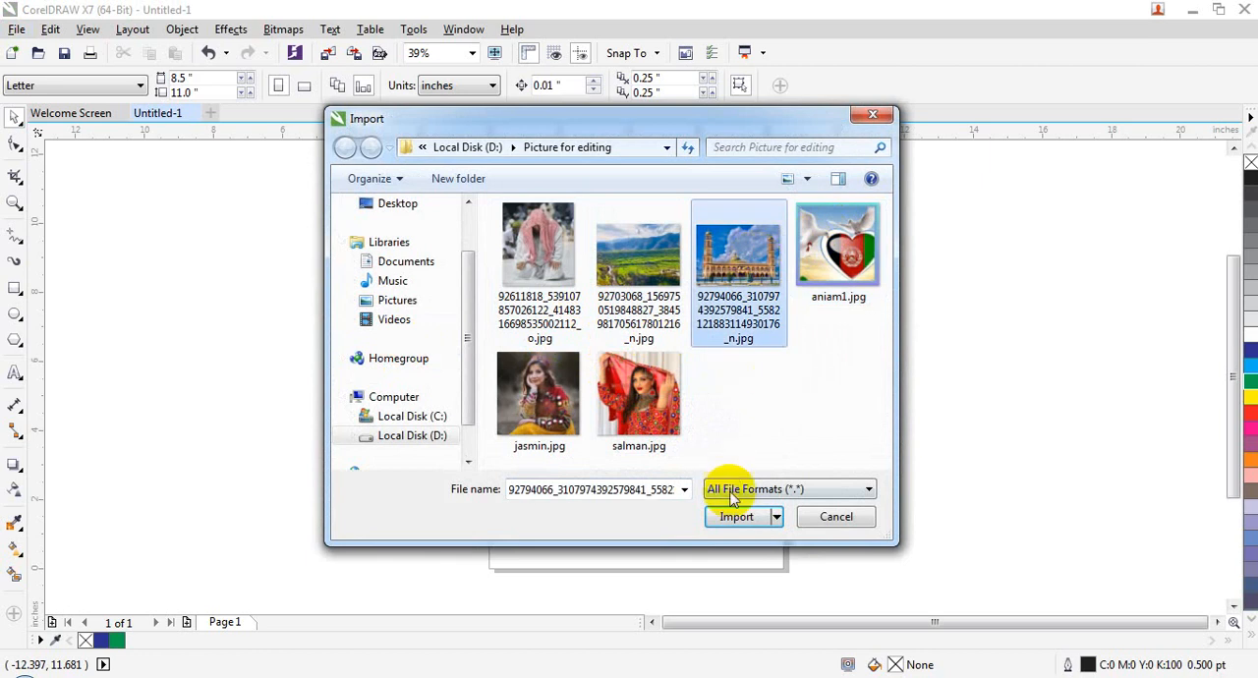
click(736, 516)
drag(154, 242, 398, 452)
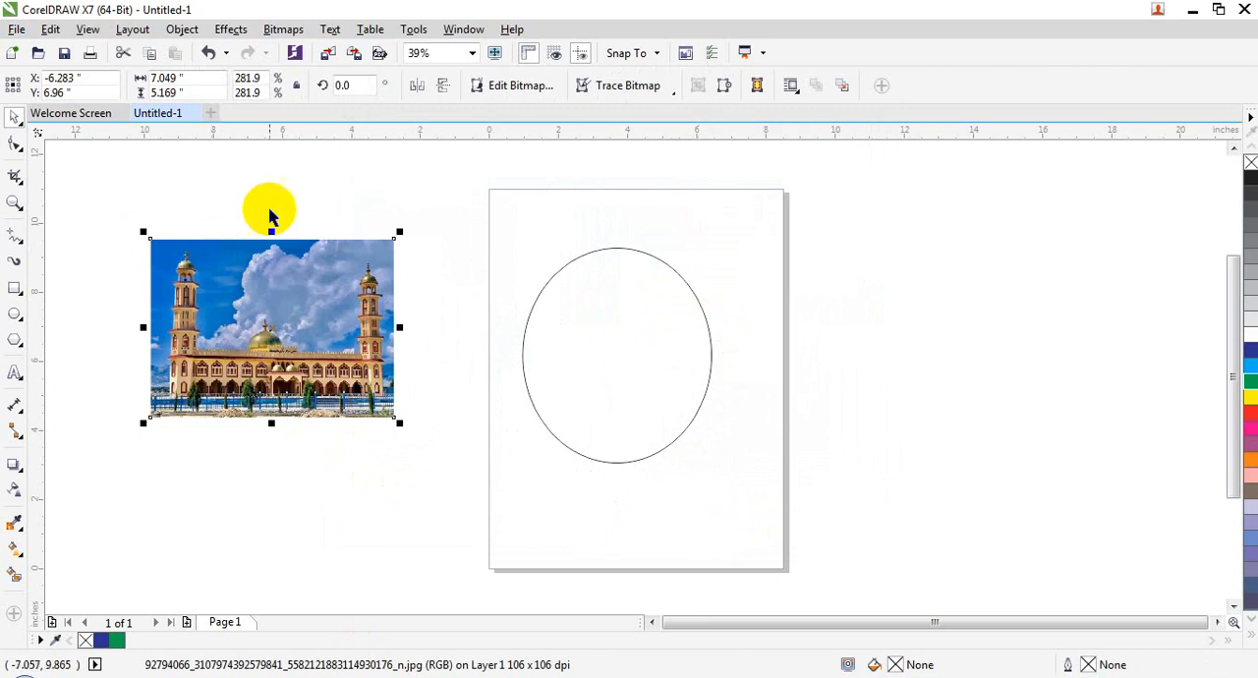
Step: Place the mosque picture inside the ellipse as a PowerClip and move the clipped ellipse beside the page's left edge
right_click(222, 311)
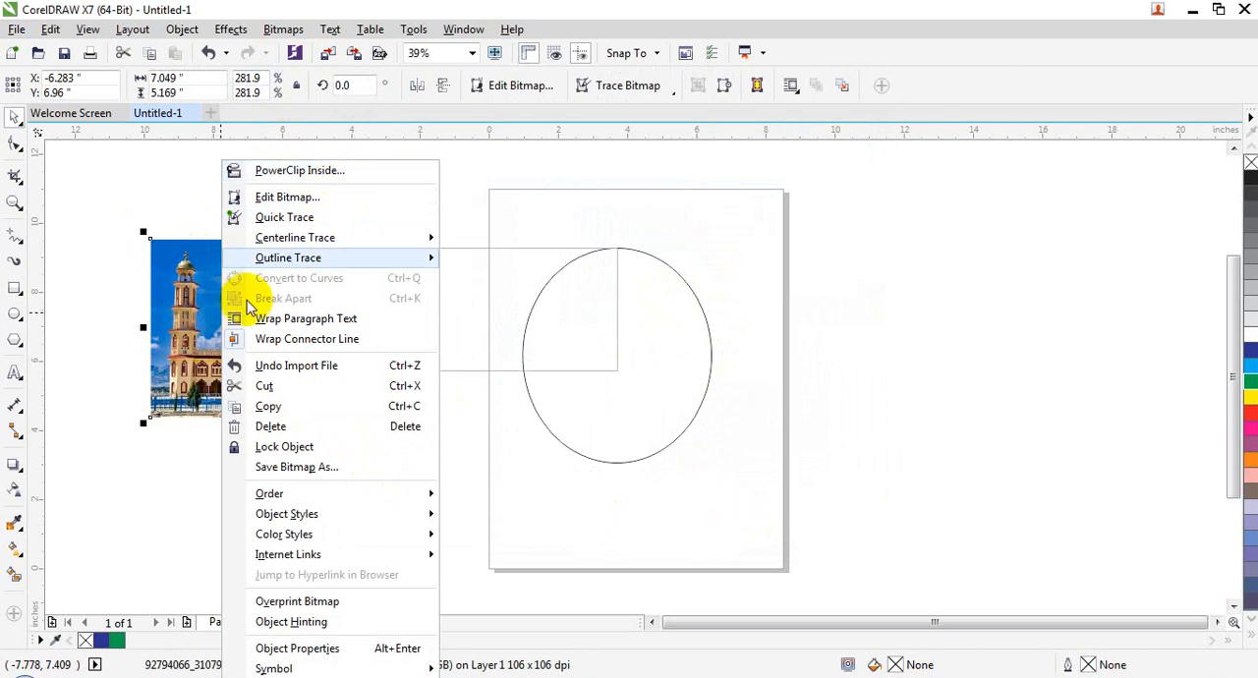
click(209, 300)
click(188, 25)
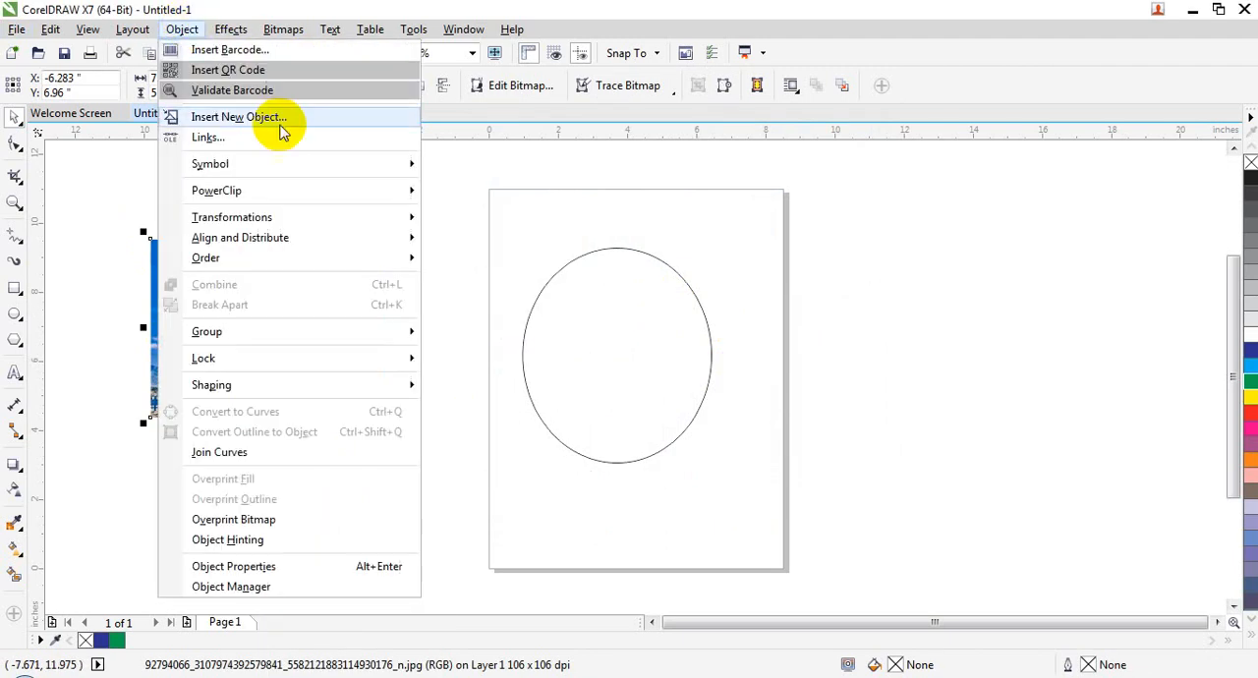
mouse_move(337, 189)
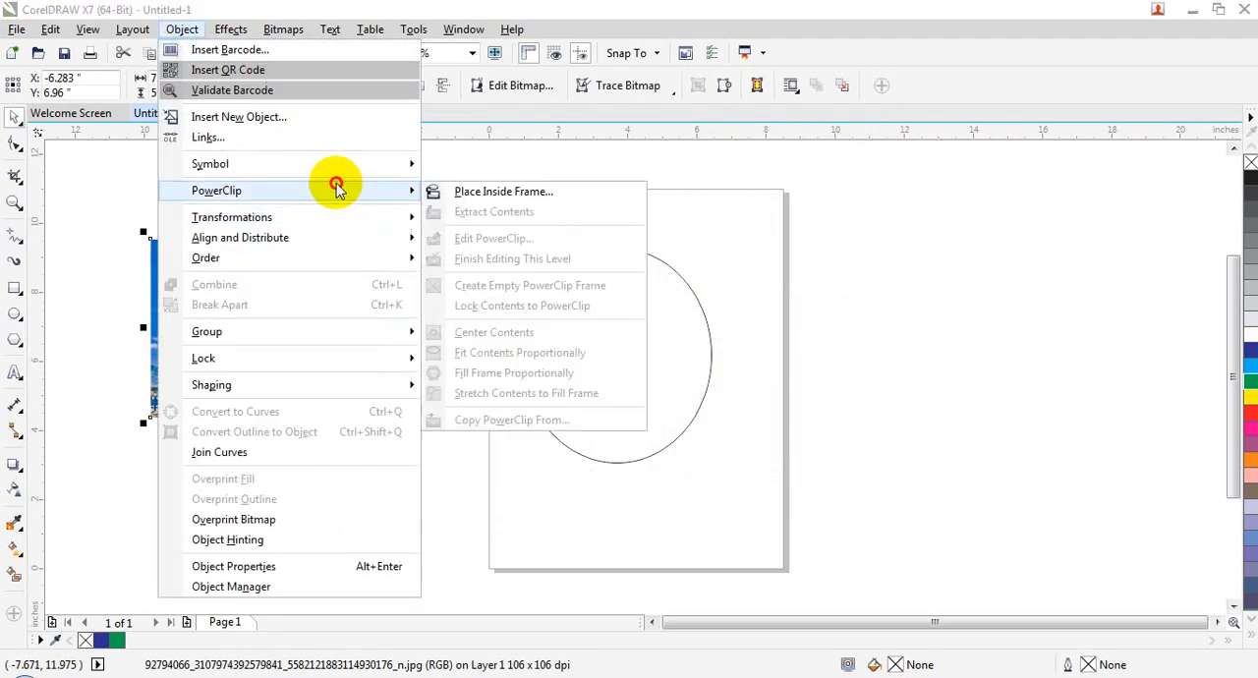
click(513, 192)
click(612, 340)
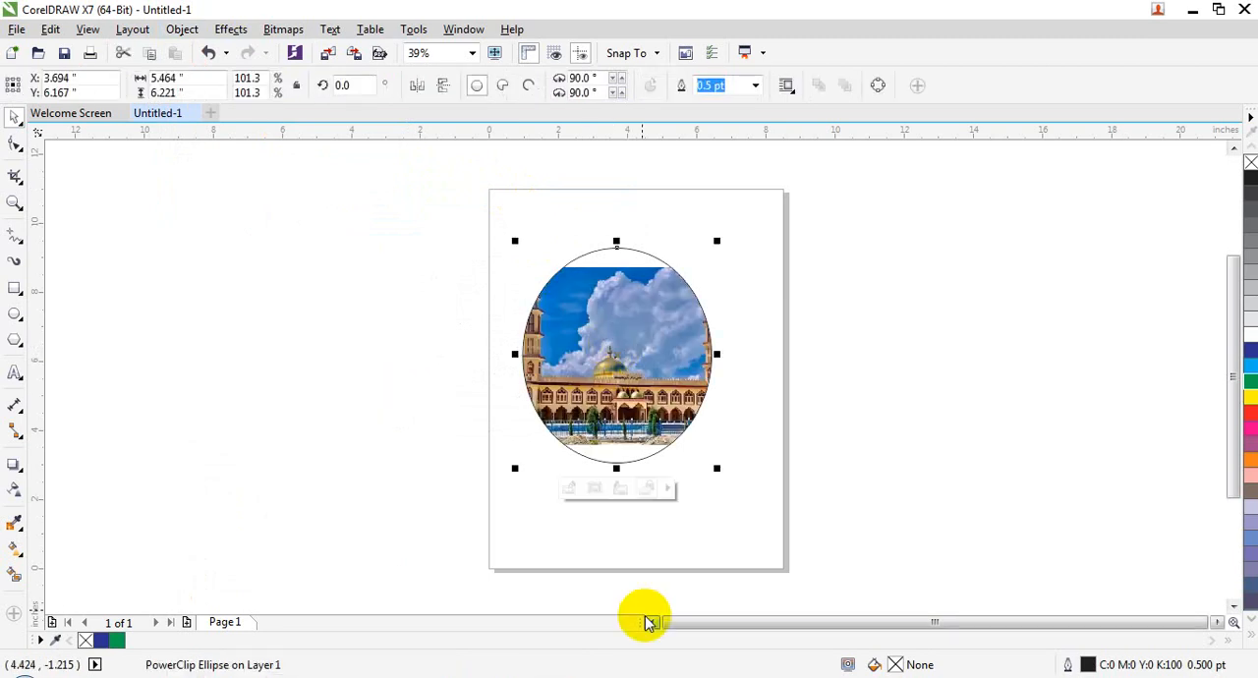
drag(634, 352, 414, 332)
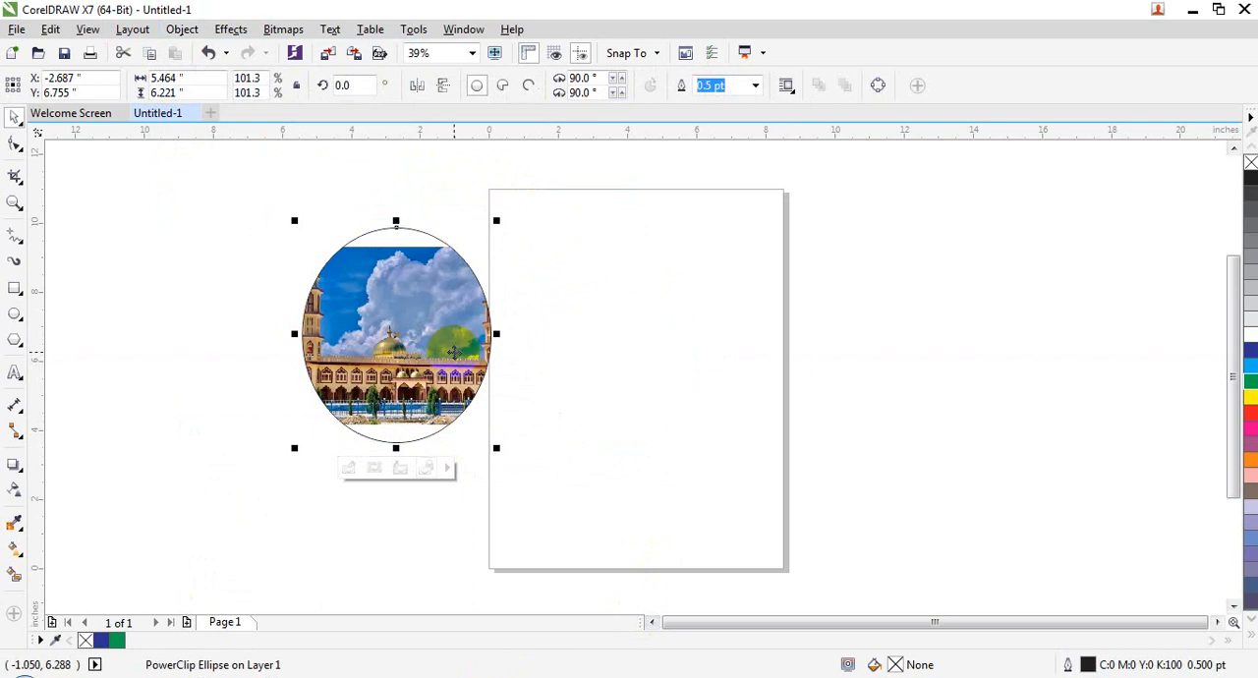
Step: Extract the mosque picture from the PowerClip ellipse and move it to the right of the page
click(181, 28)
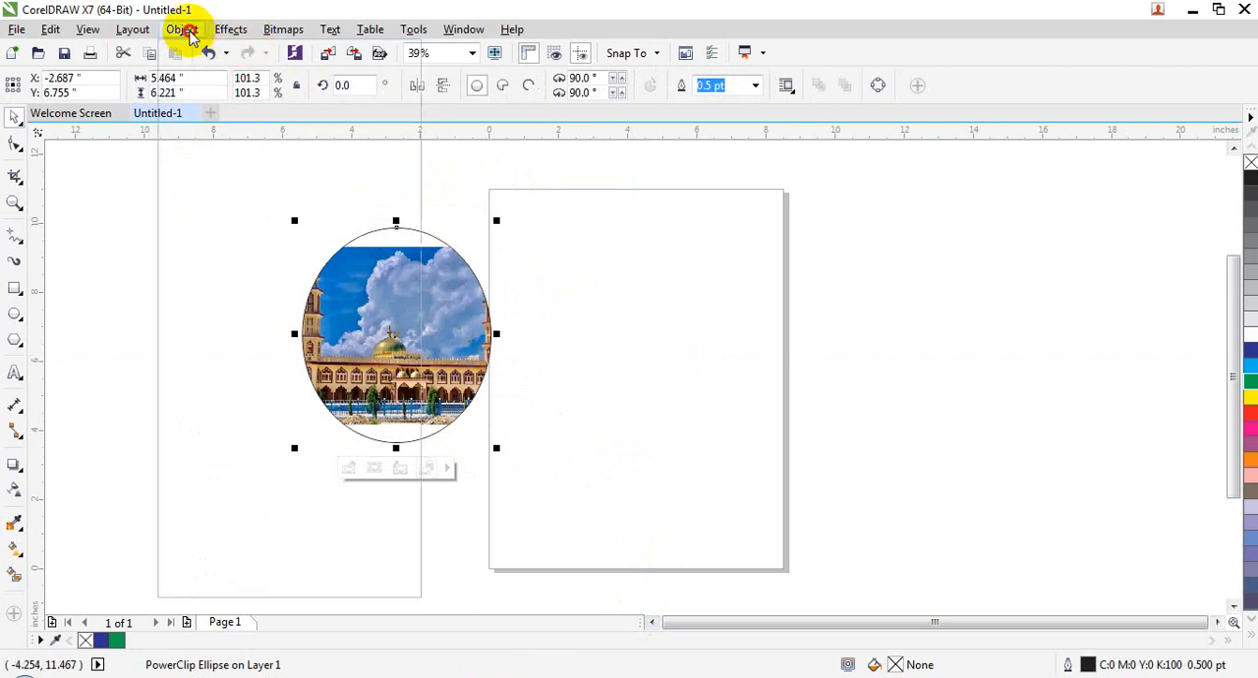
mouse_move(313, 251)
mouse_move(331, 188)
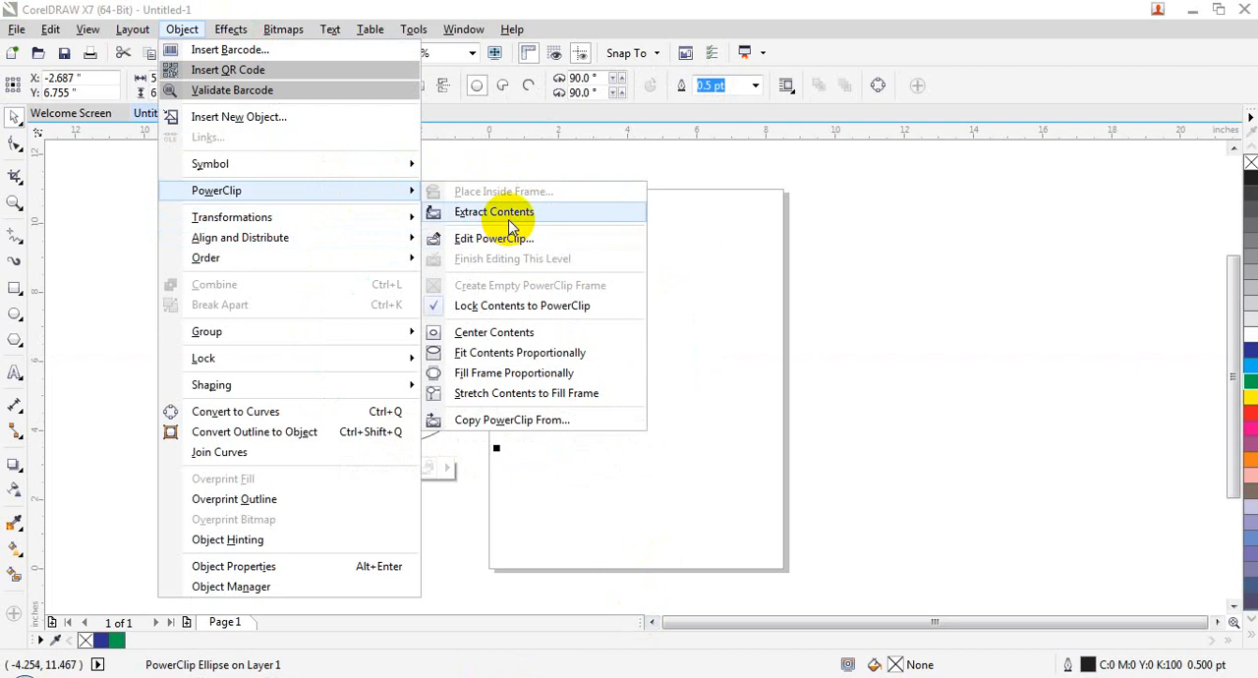
click(592, 473)
click(364, 365)
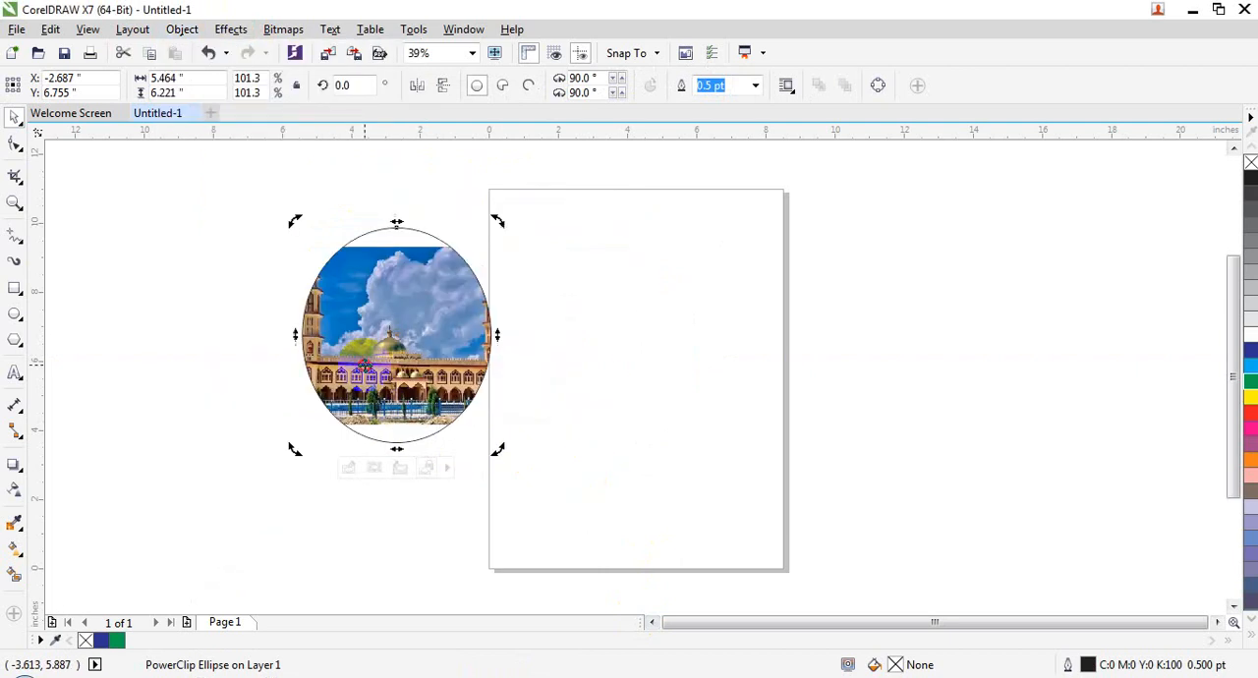
click(556, 323)
click(389, 331)
click(181, 29)
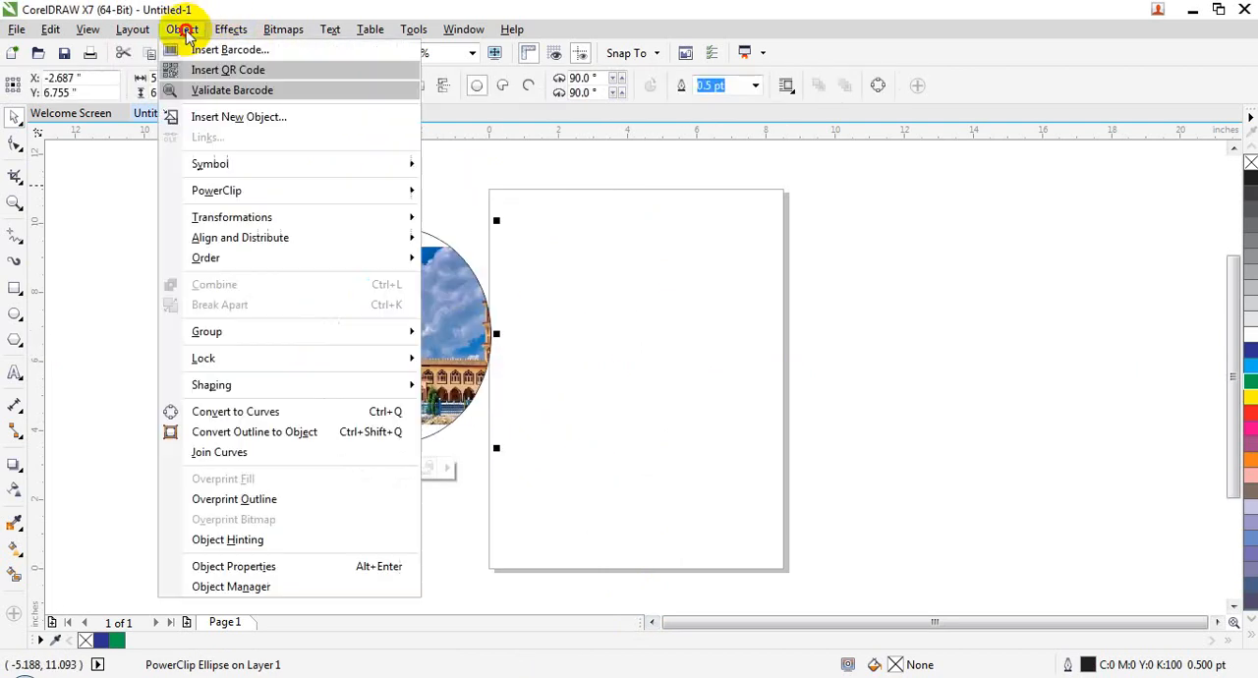
mouse_move(290, 203)
click(466, 212)
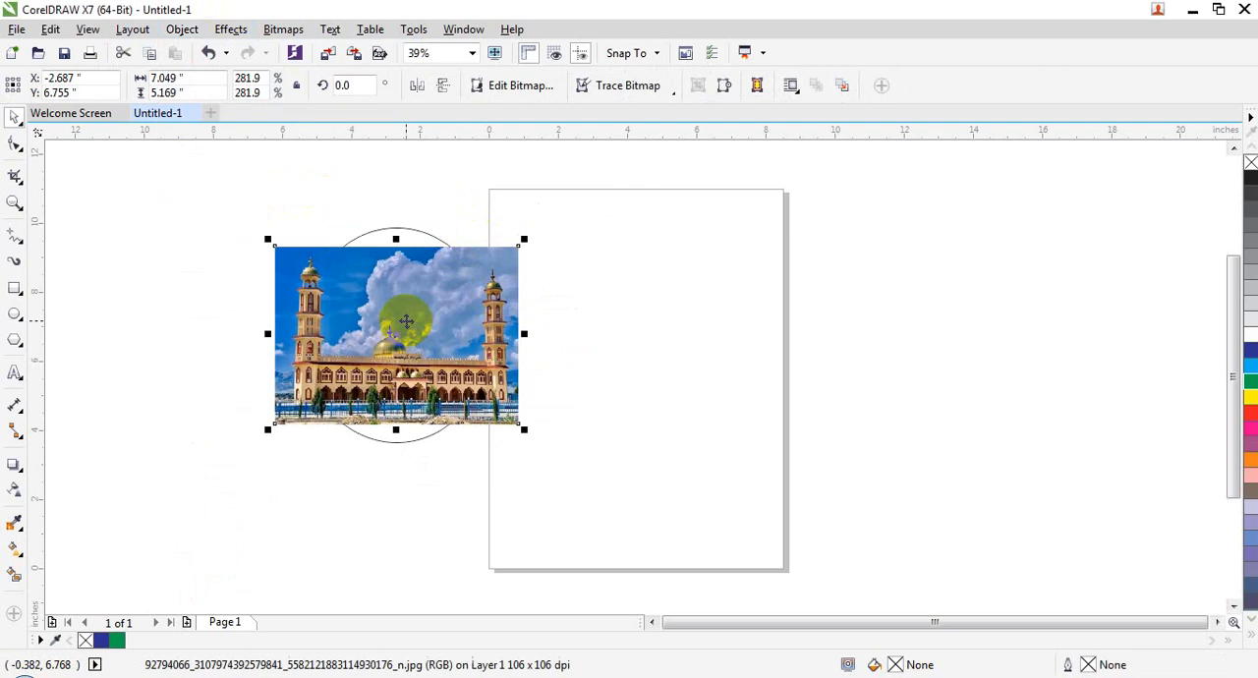
drag(408, 310, 1088, 217)
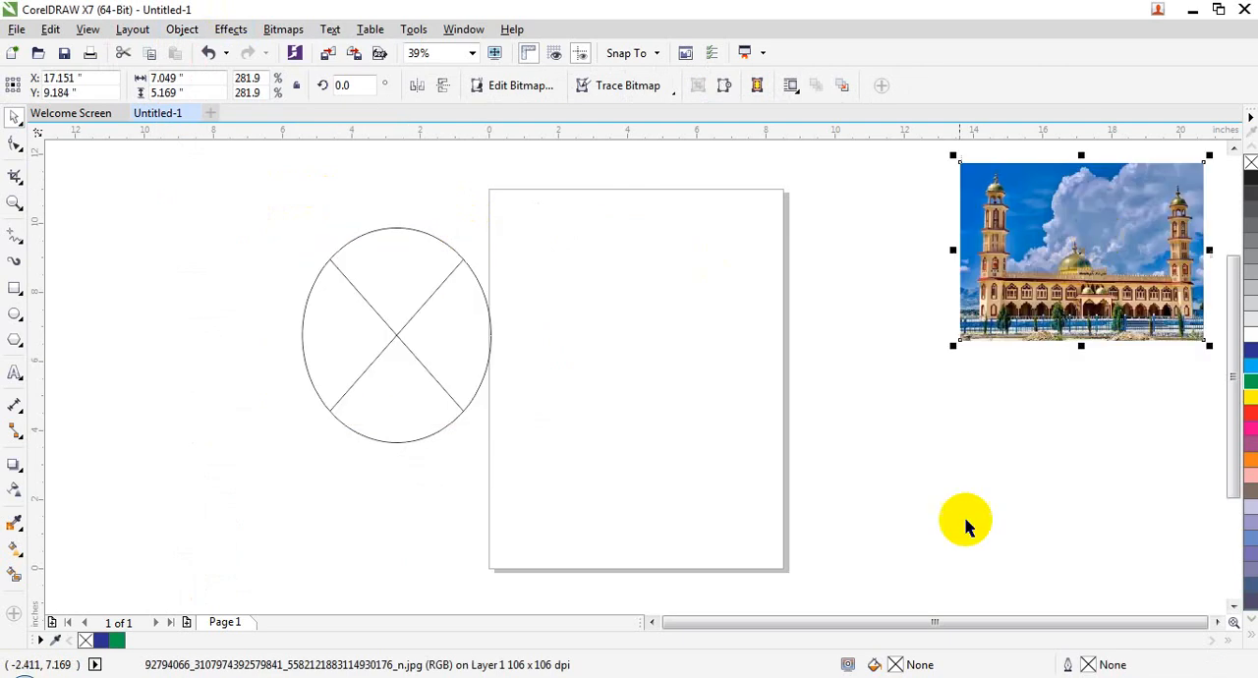
Step: PowerClip the extracted mosque picture back inside the empty ellipse frame
right_click(1058, 233)
click(918, 158)
click(460, 418)
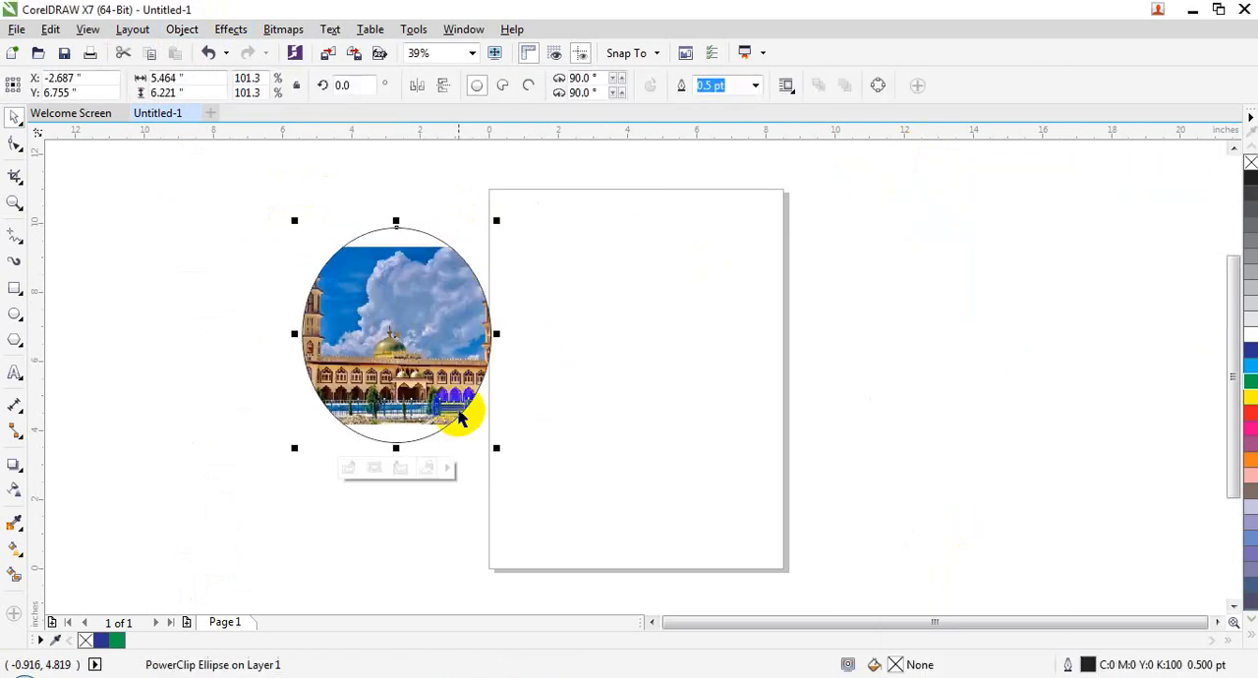
Step: Open the contents of the PowerClip ellipse for editing
click(182, 28)
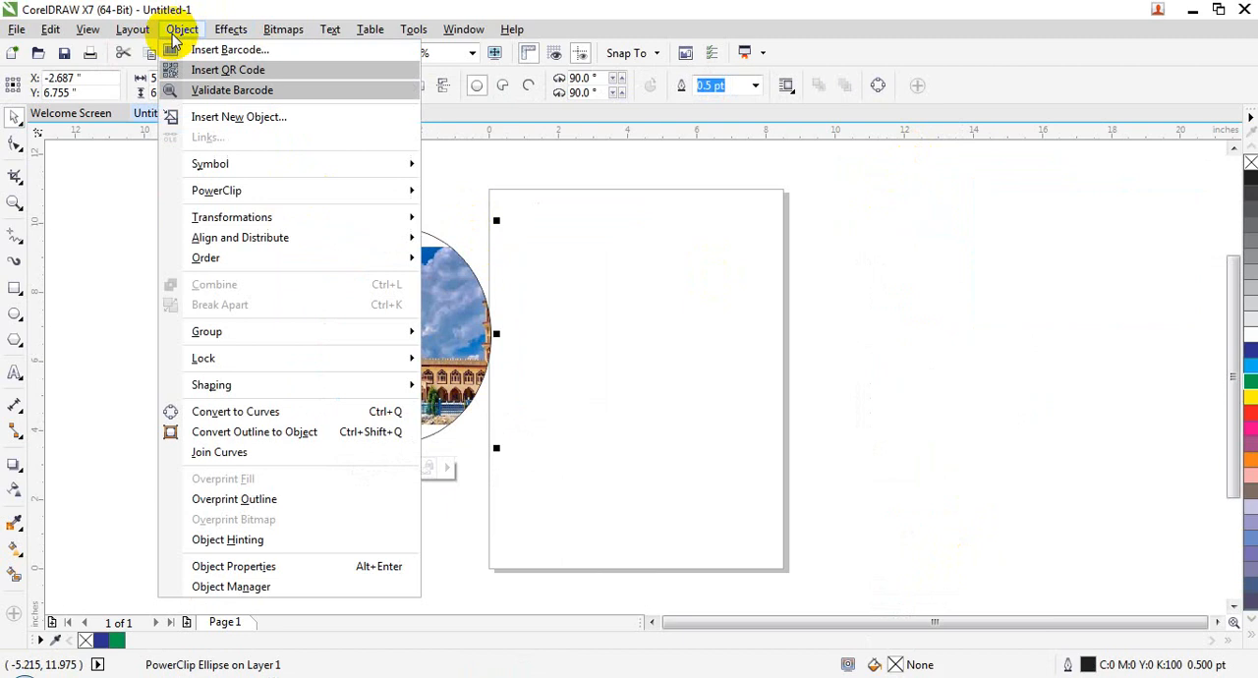
mouse_move(225, 190)
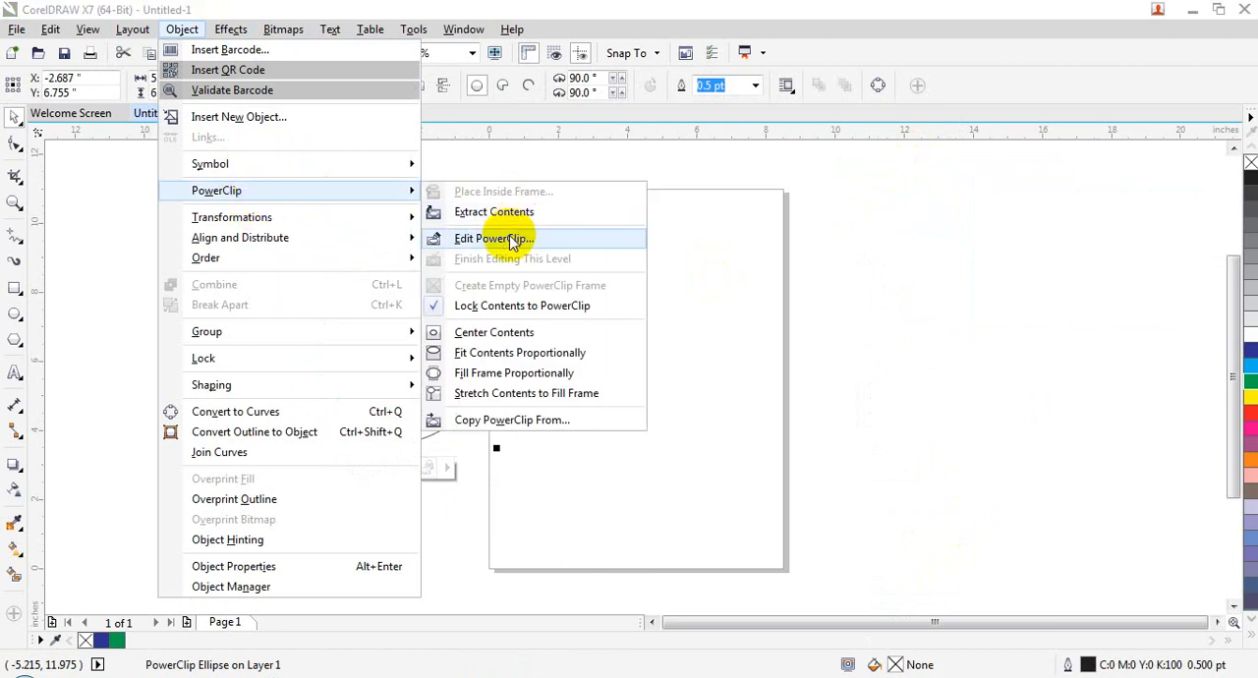
click(553, 241)
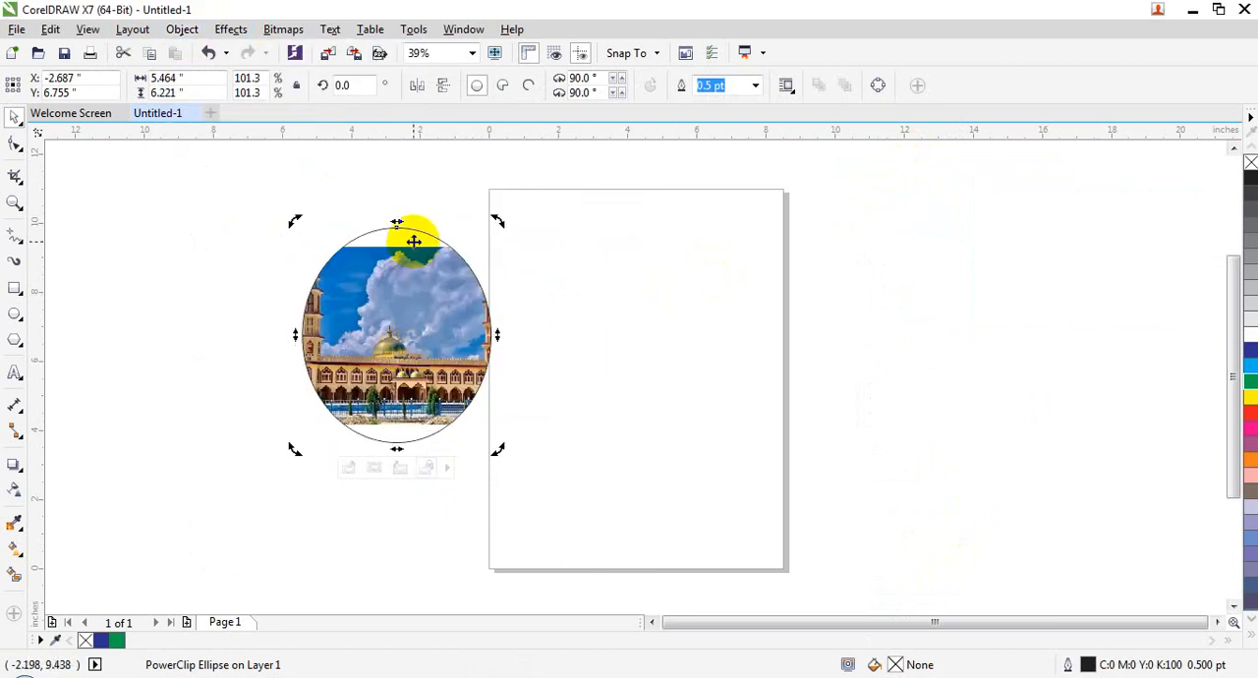
click(576, 293)
click(460, 314)
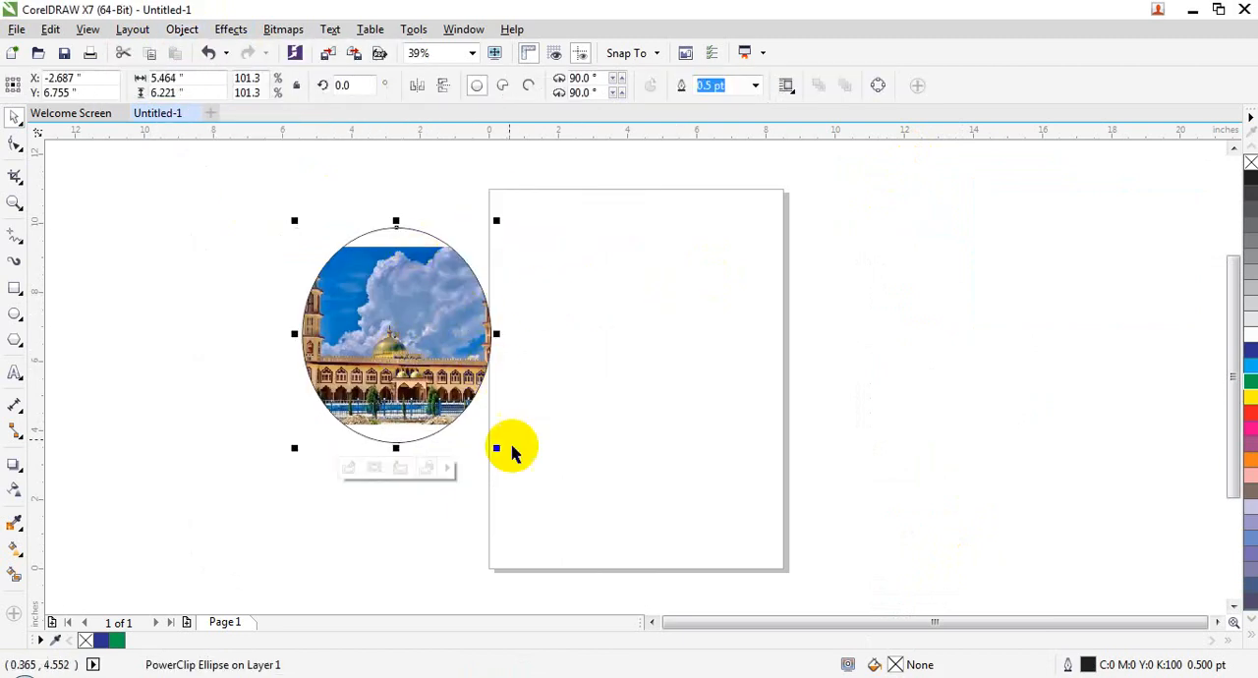
click(184, 30)
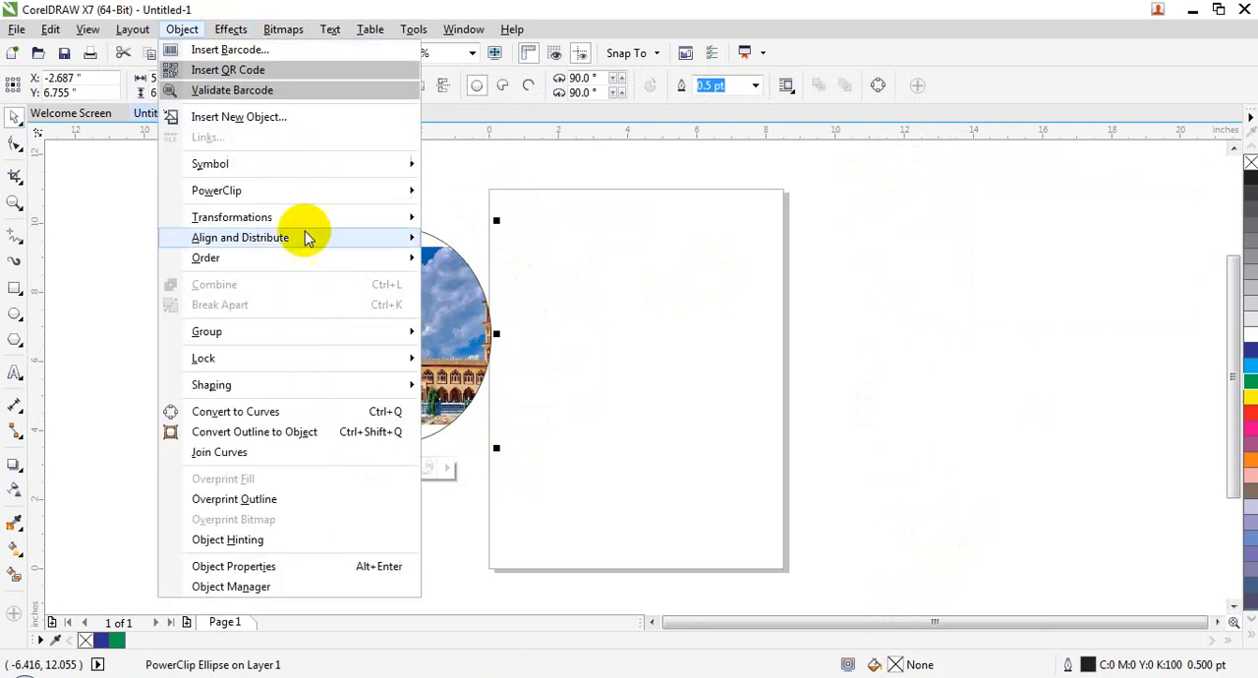
mouse_move(324, 190)
click(511, 238)
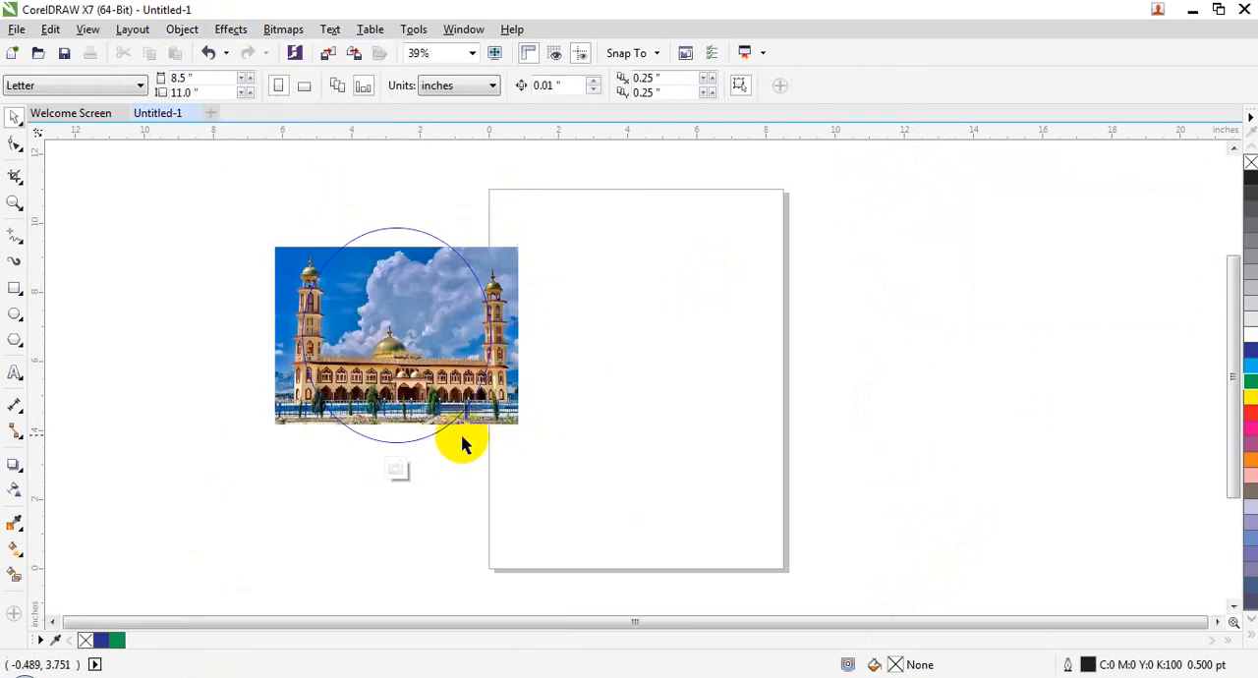
Step: Enlarge the mosque picture inside the ellipse PowerClip to about 8.9 by 8.34 inches
click(407, 357)
drag(520, 246, 541, 226)
drag(404, 436, 404, 493)
drag(273, 354, 253, 353)
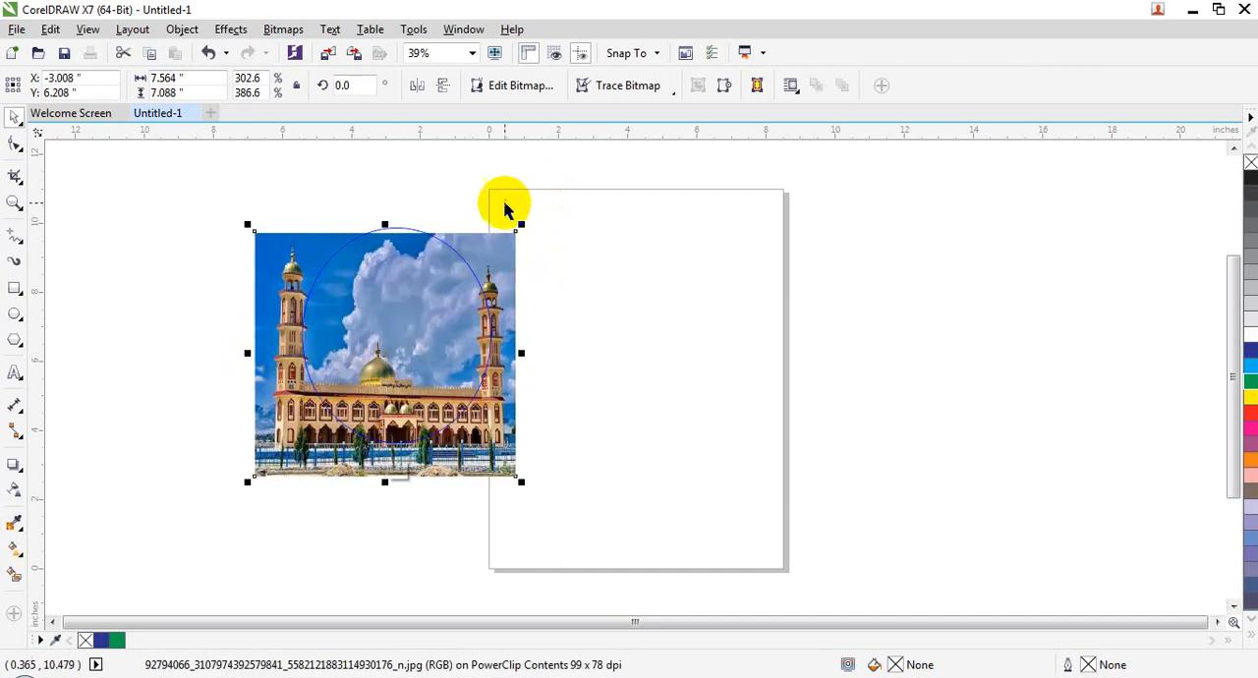
drag(524, 225, 576, 182)
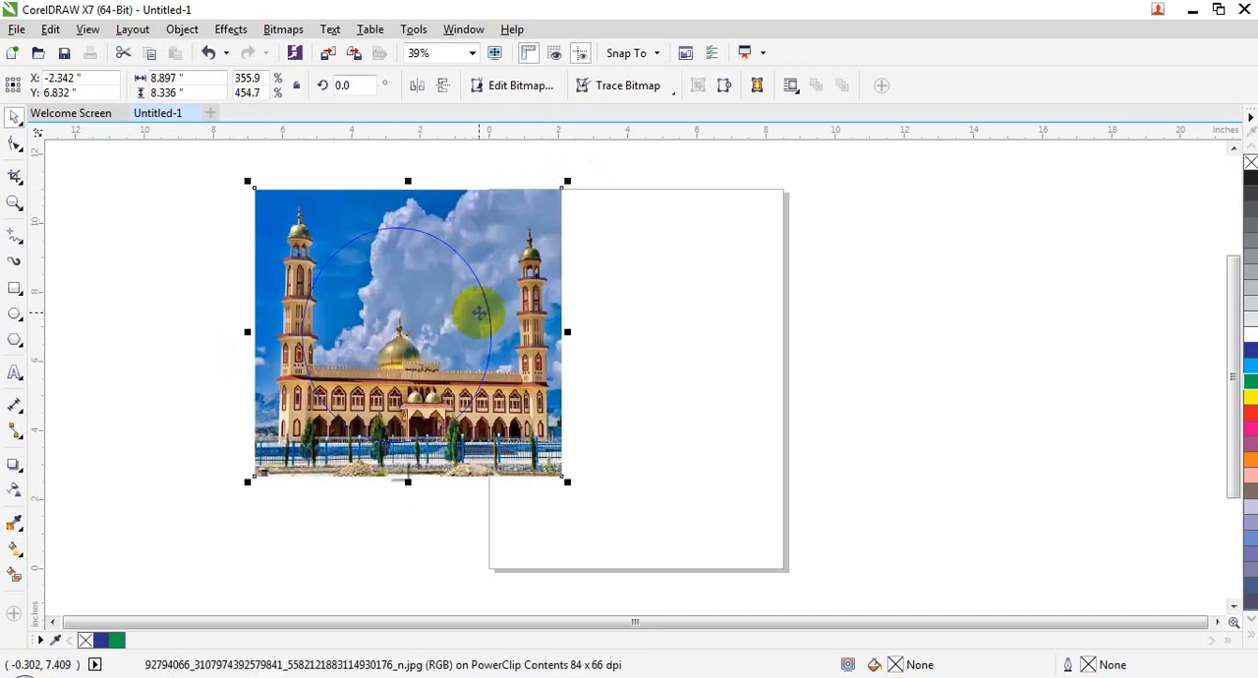
Step: Finish editing the contents of the PowerClip ellipse
click(187, 26)
click(182, 30)
click(183, 29)
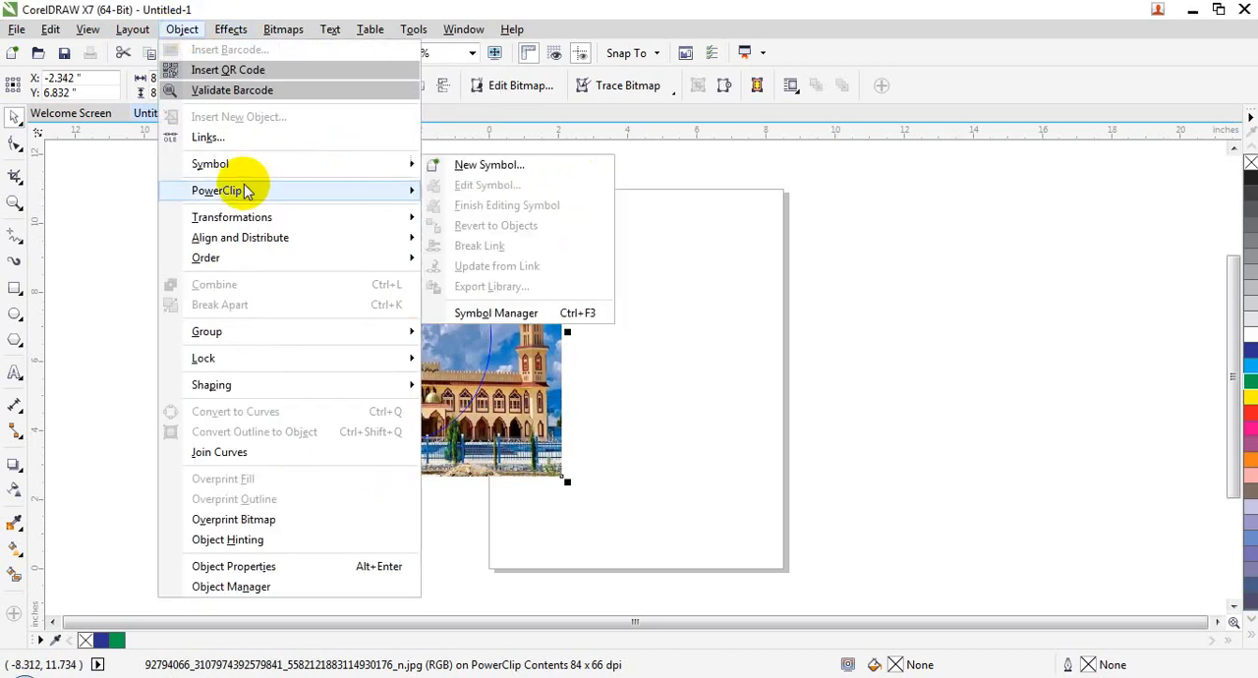
mouse_move(387, 197)
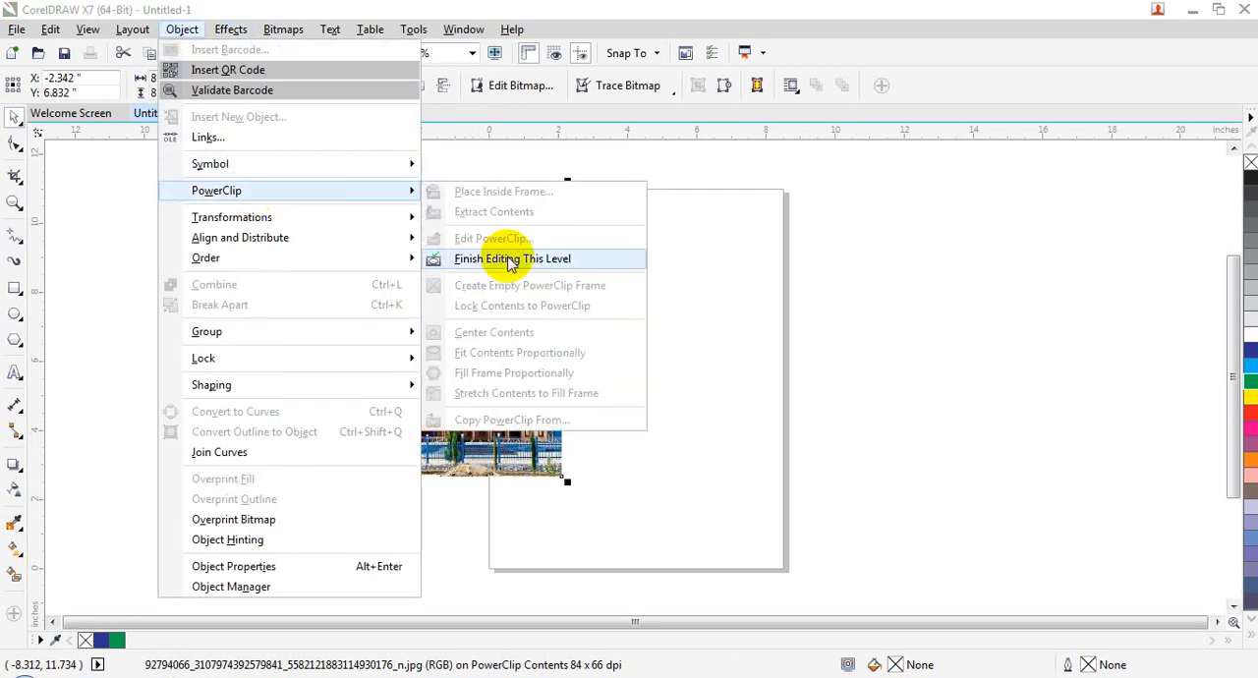
click(510, 263)
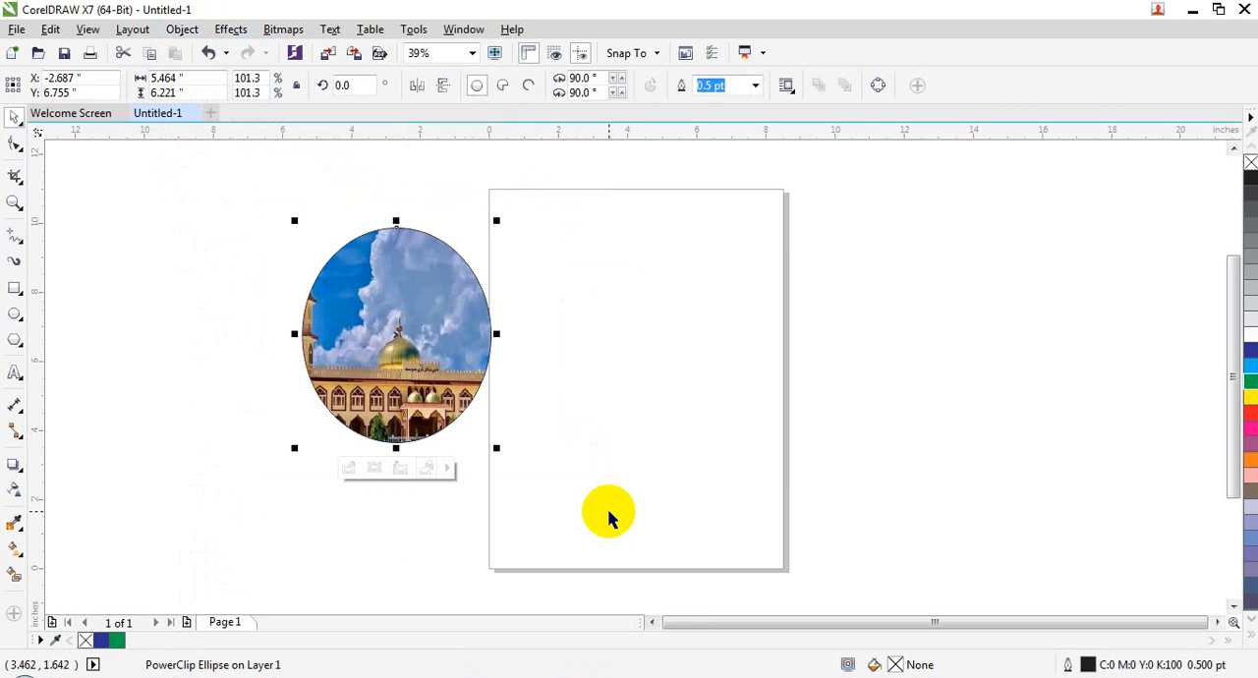
Step: Examine the PowerClip commands for the clipped ellipse, particularly the option that locks its contents
click(180, 27)
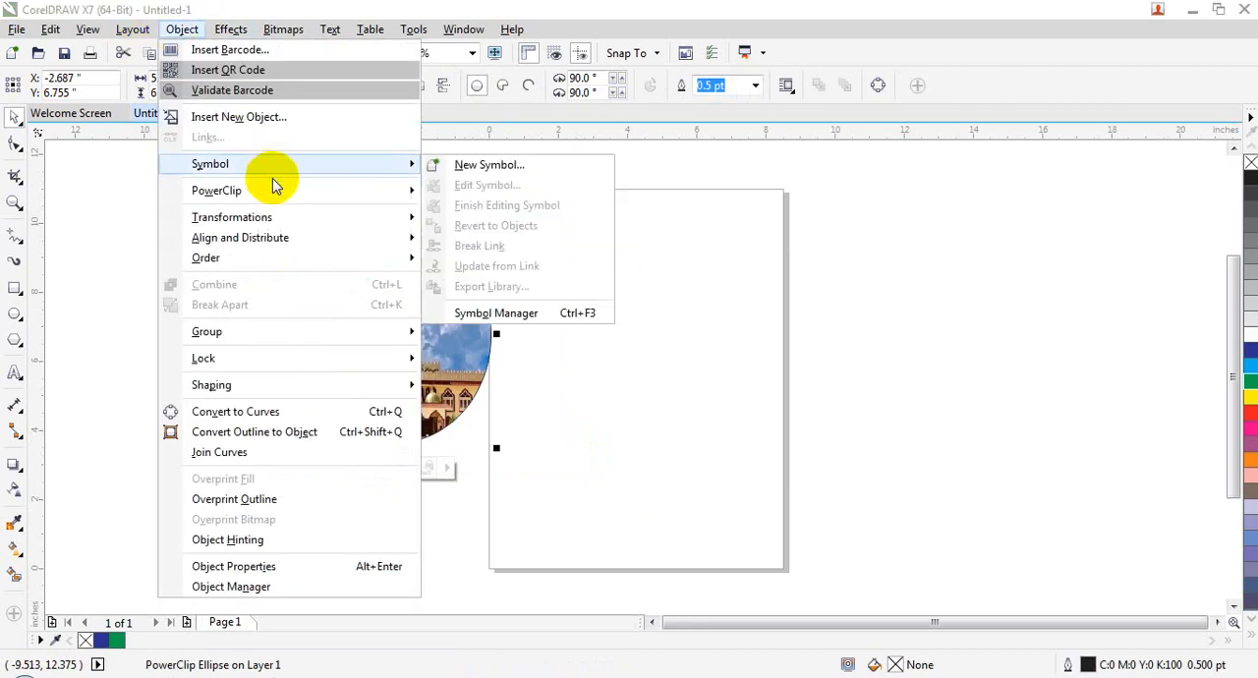
mouse_move(278, 190)
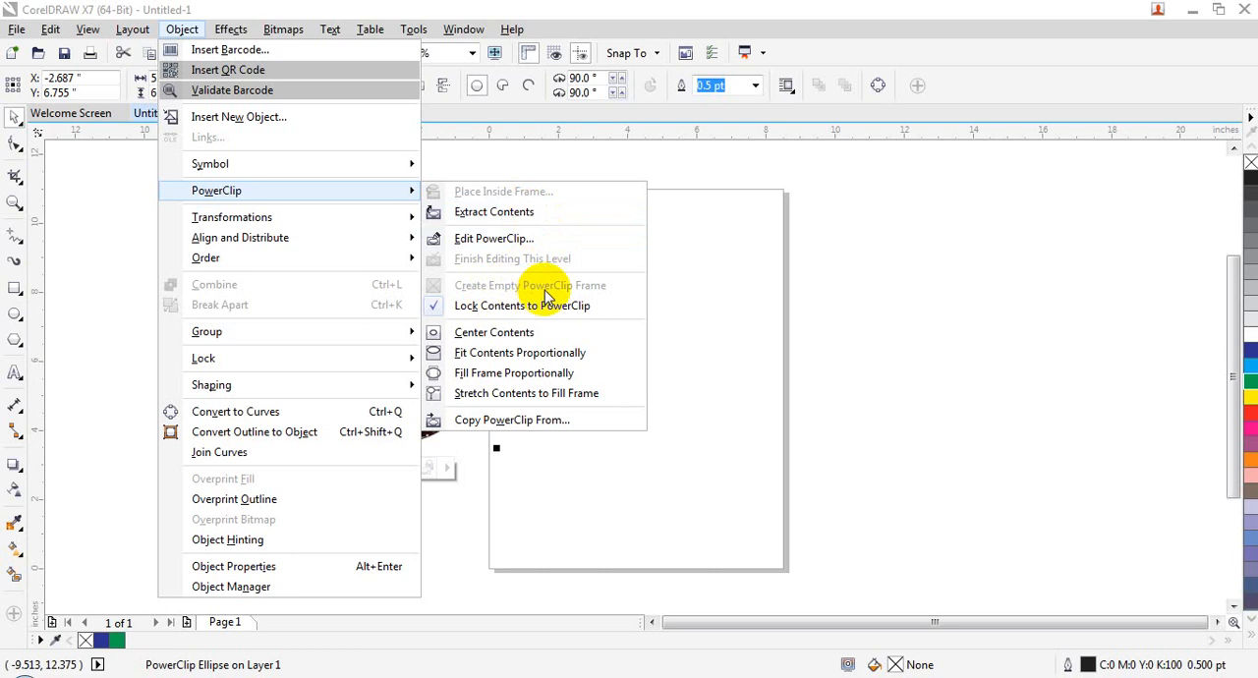
click(723, 296)
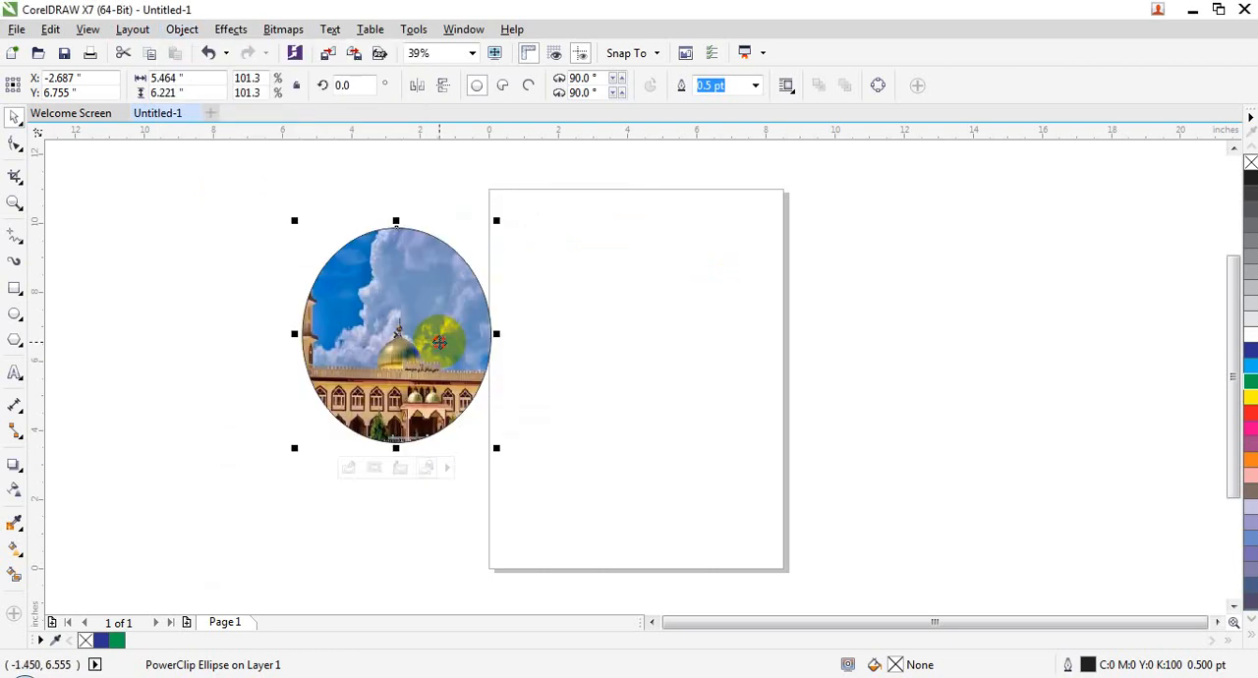
click(439, 341)
click(595, 298)
click(321, 275)
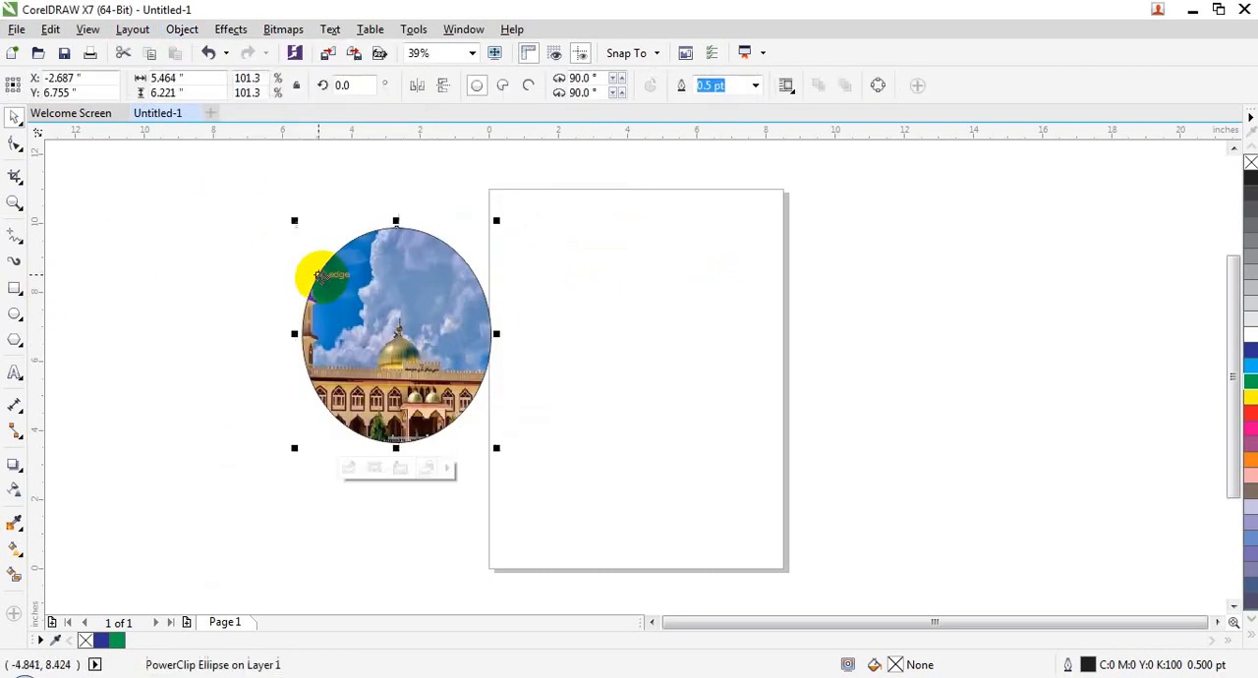
click(183, 31)
mouse_move(324, 204)
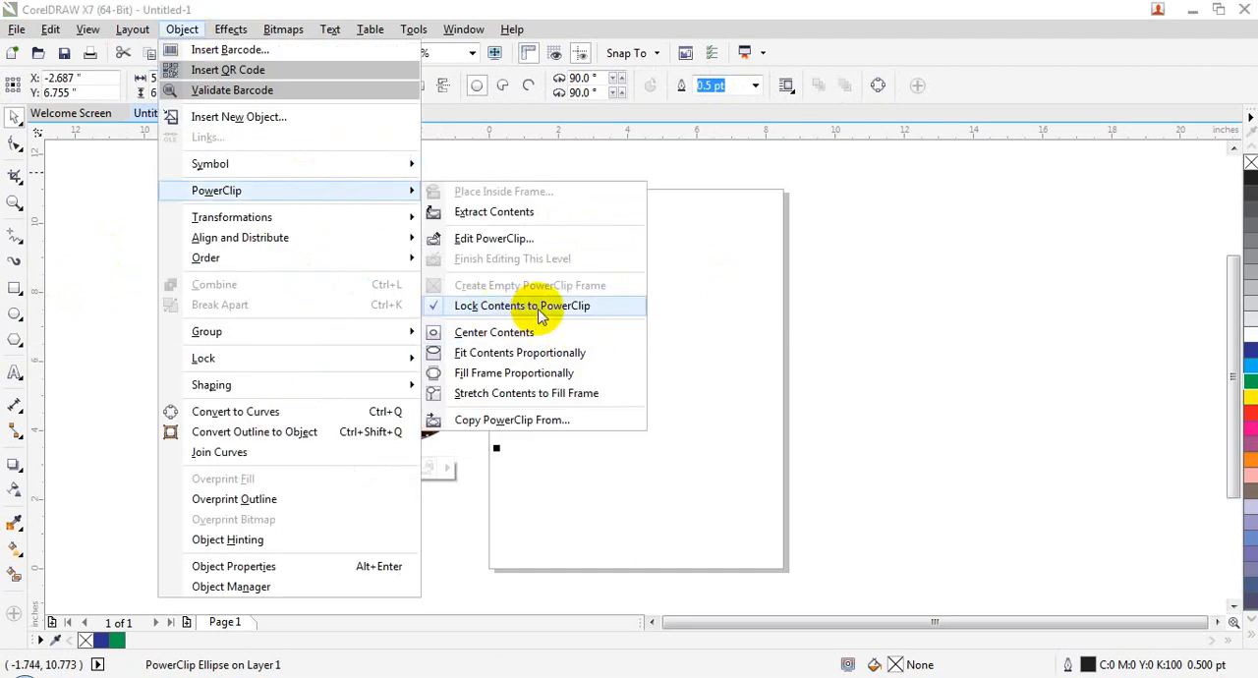
click(639, 304)
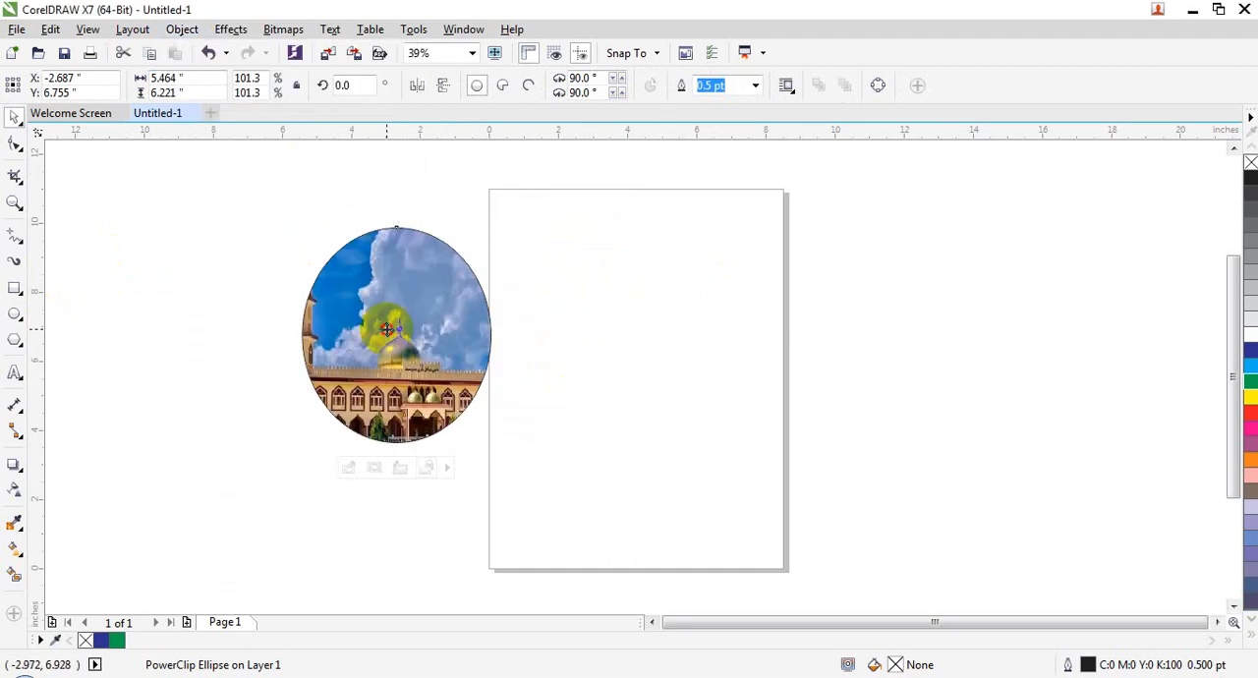
Step: Move the PowerClip ellipse farther from the page's left edge and enlarge it to about 6.12 by 6.97 inches
drag(401, 311, 337, 292)
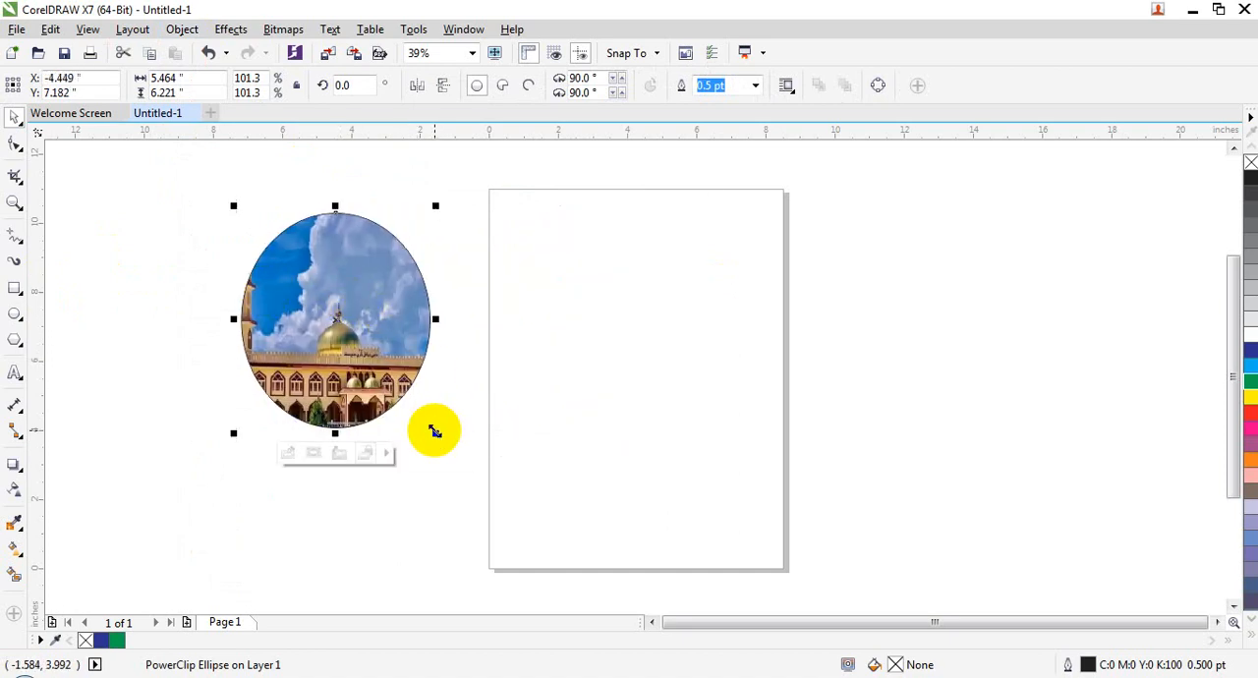
drag(435, 429, 346, 375)
drag(342, 326, 347, 333)
key(ctrl+z)
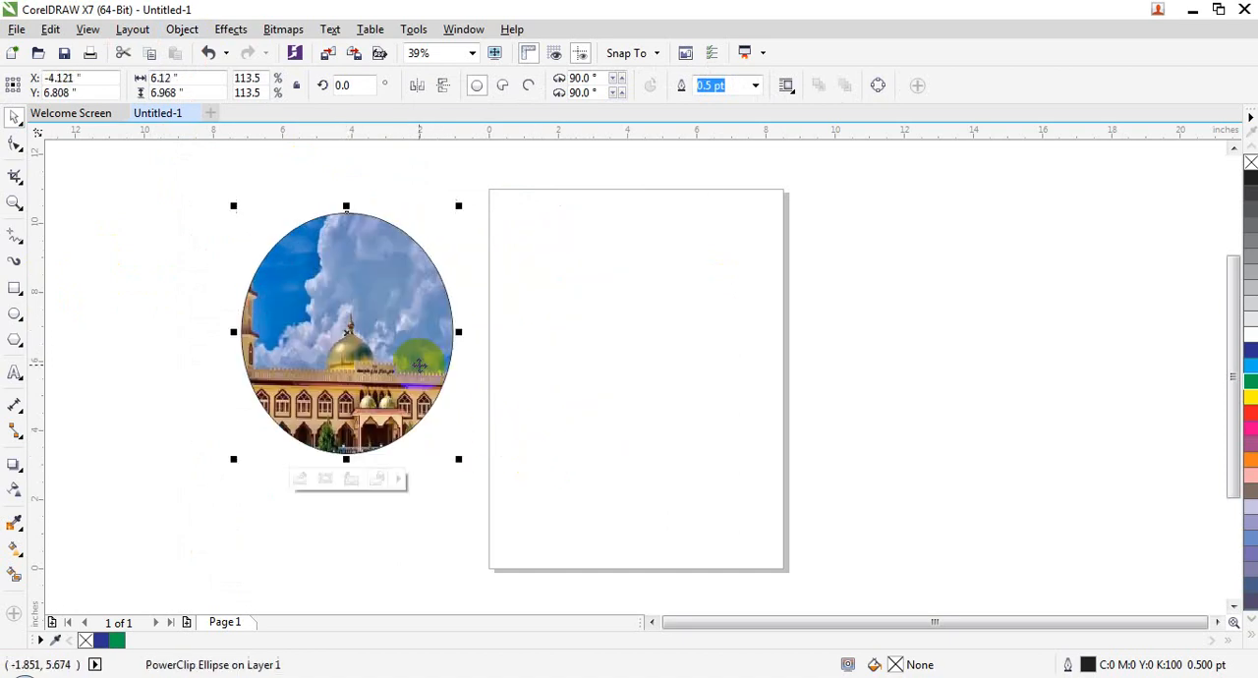
Step: Unlock the contents from the PowerClip ellipse and shift only the frame down-left across the mosque picture
click(182, 28)
mouse_move(285, 190)
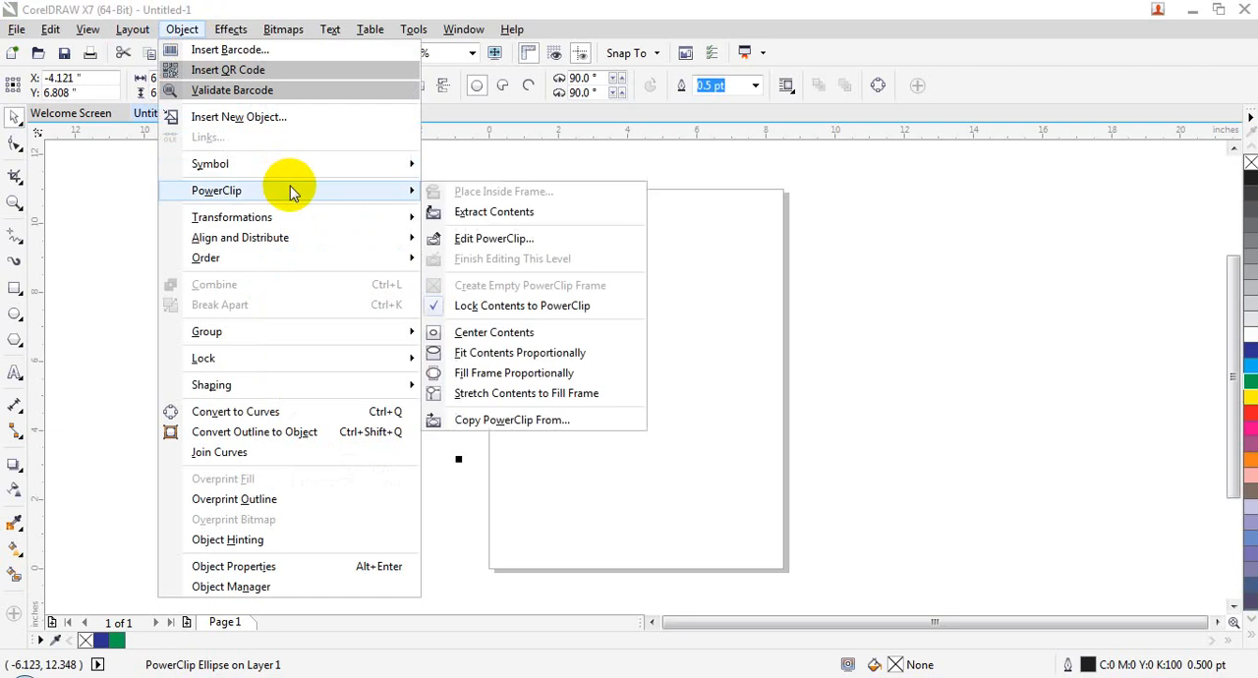
click(534, 304)
drag(345, 344, 324, 322)
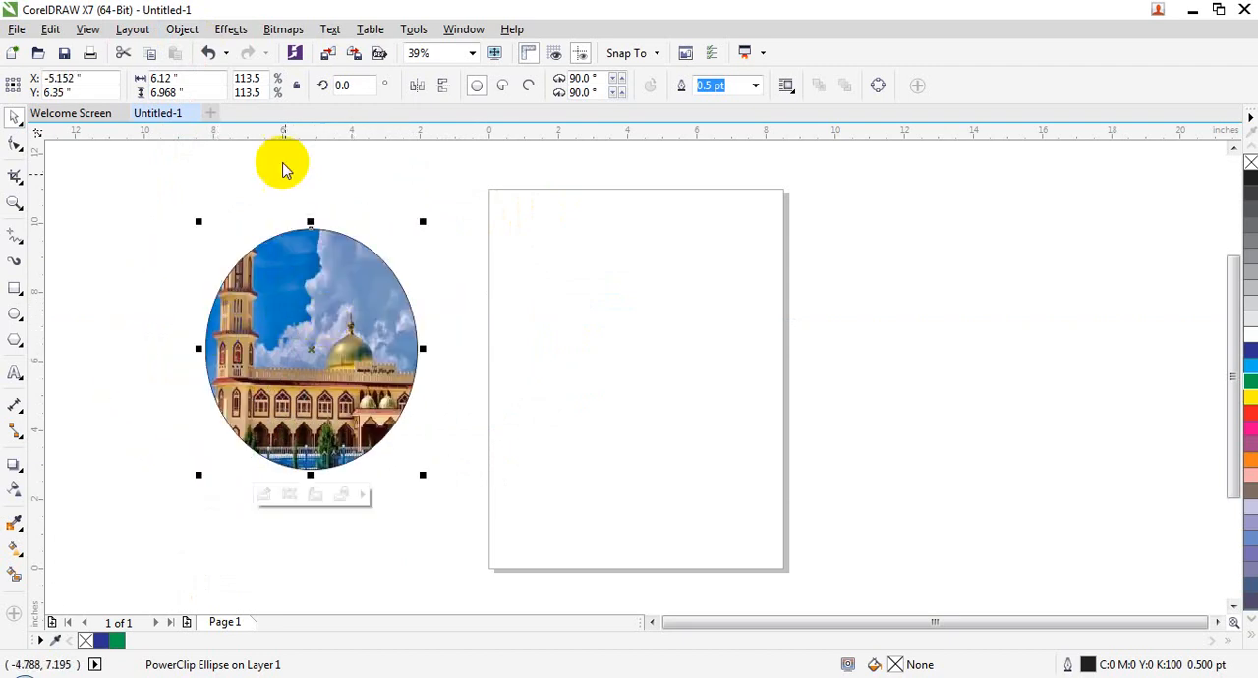
Step: Lock the mosque picture to its PowerClip ellipse again and deselect it
click(192, 27)
mouse_move(346, 192)
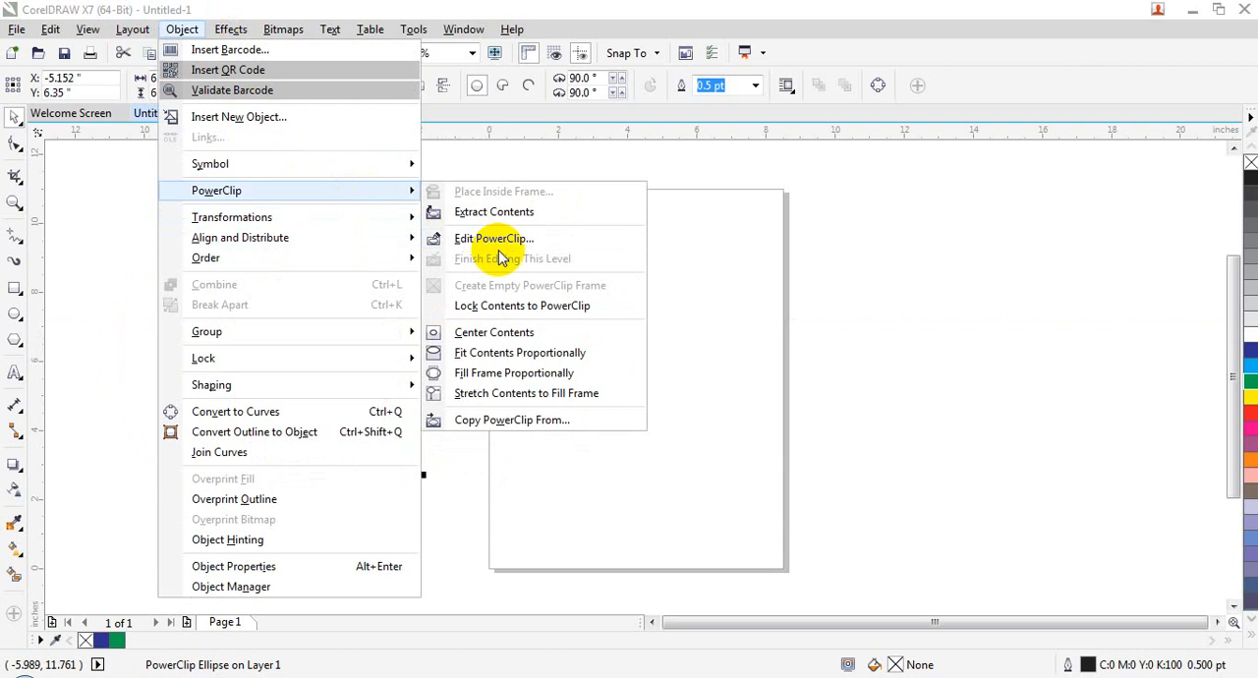
click(502, 310)
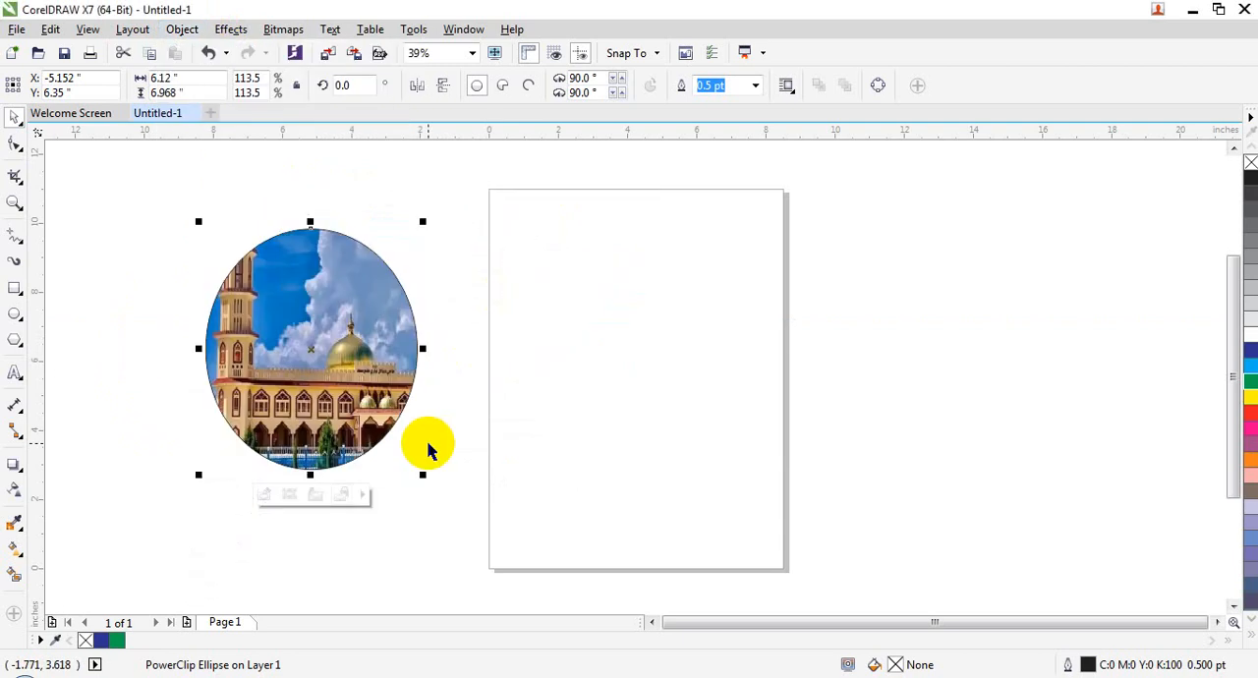
click(583, 322)
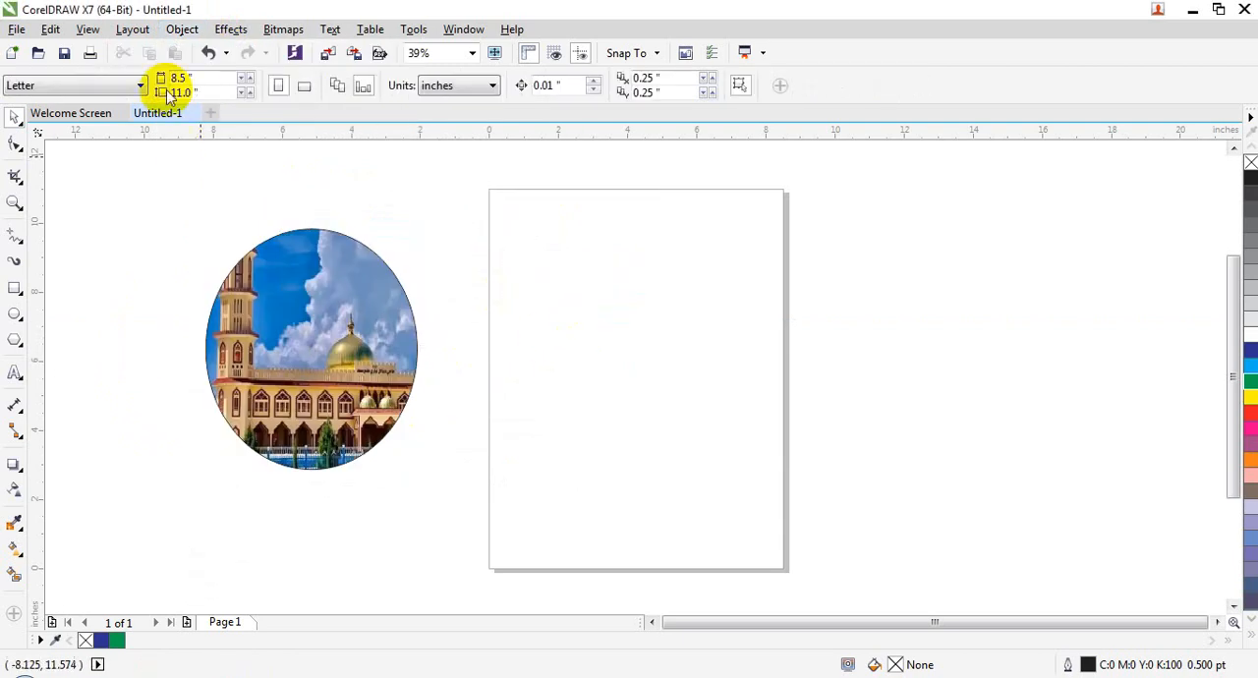
Step: Draw a rectangle about 7.74 by 5.13 inches across the page's right edge and make it an empty PowerClip frame
click(14, 288)
drag(657, 246, 924, 425)
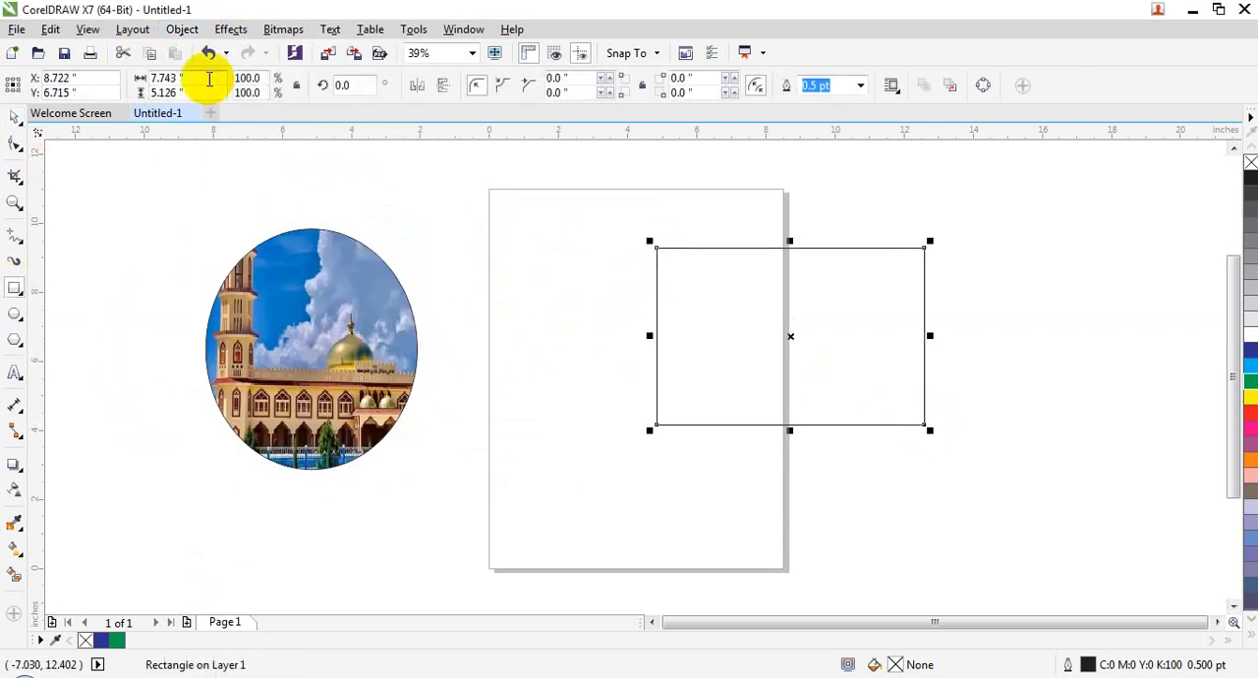
click(182, 29)
mouse_move(300, 196)
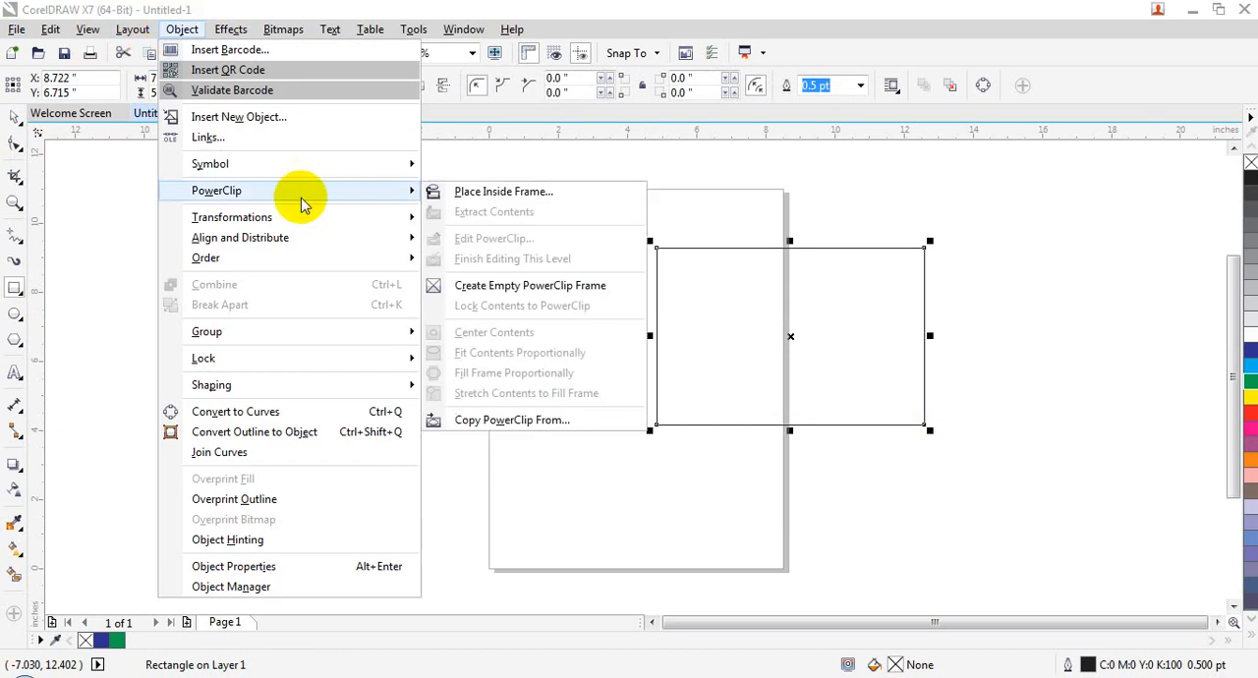
click(504, 286)
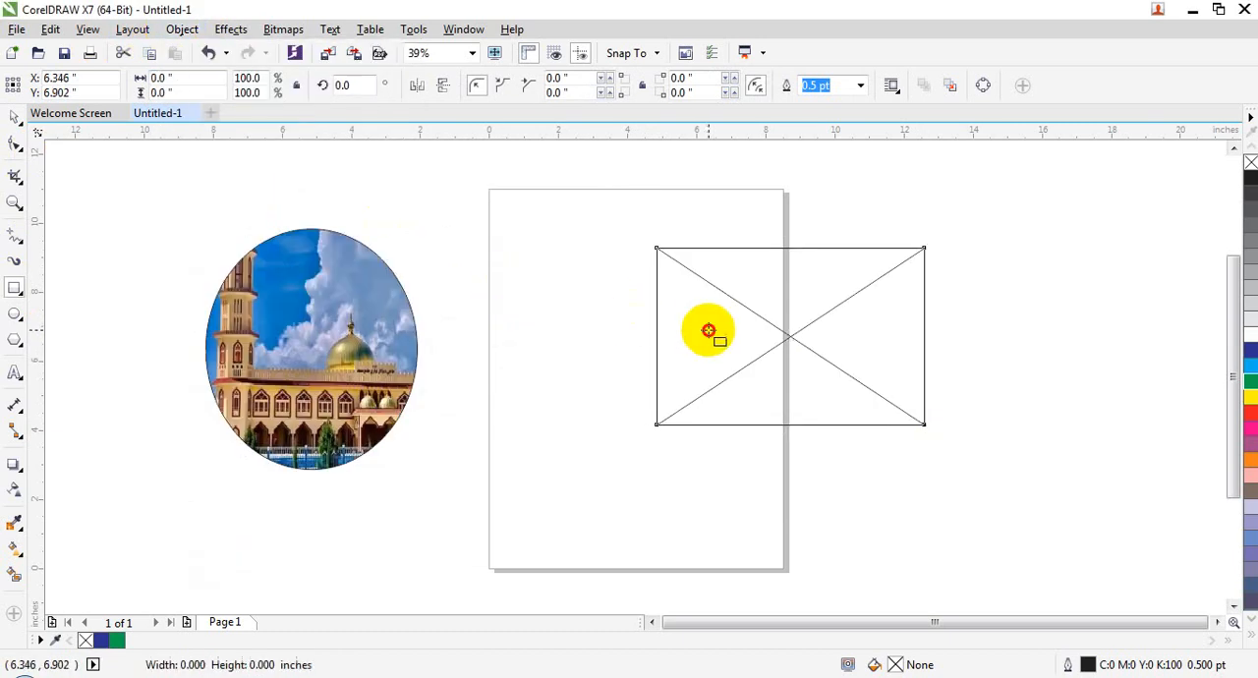
Step: Examine the PowerClip commands for centering, fitting and filling contents with the empty rectangular frame selected
click(316, 313)
click(706, 318)
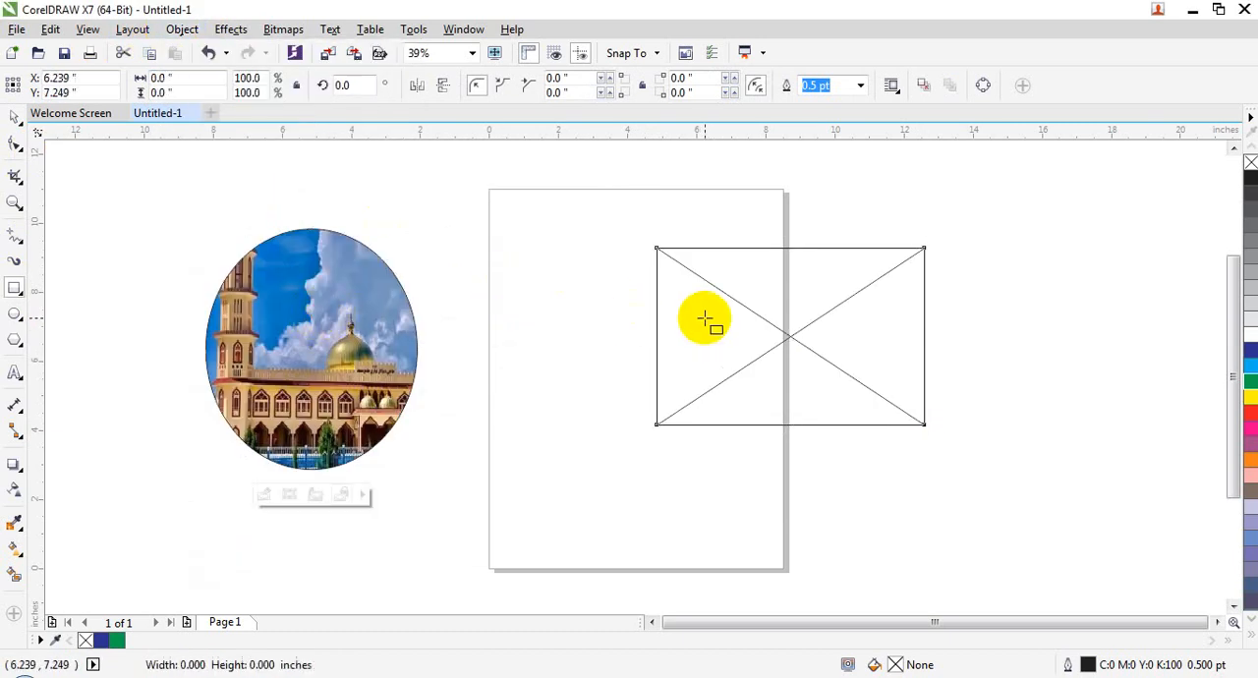
click(965, 366)
click(787, 313)
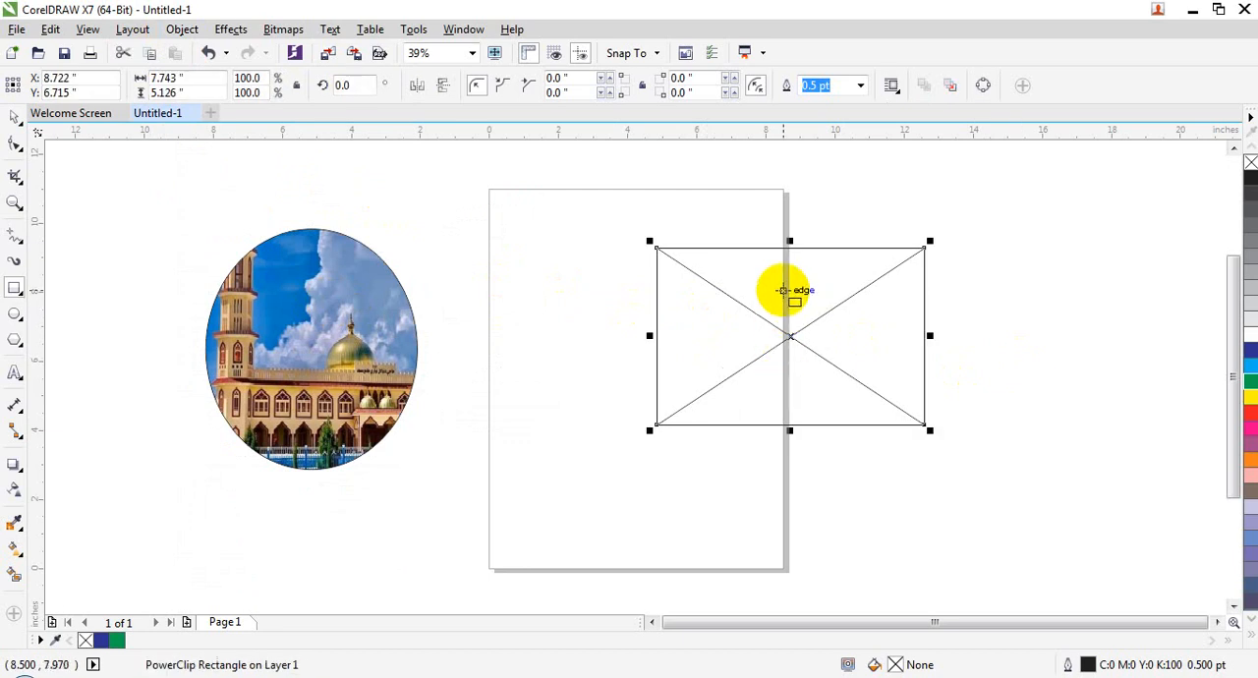
click(181, 29)
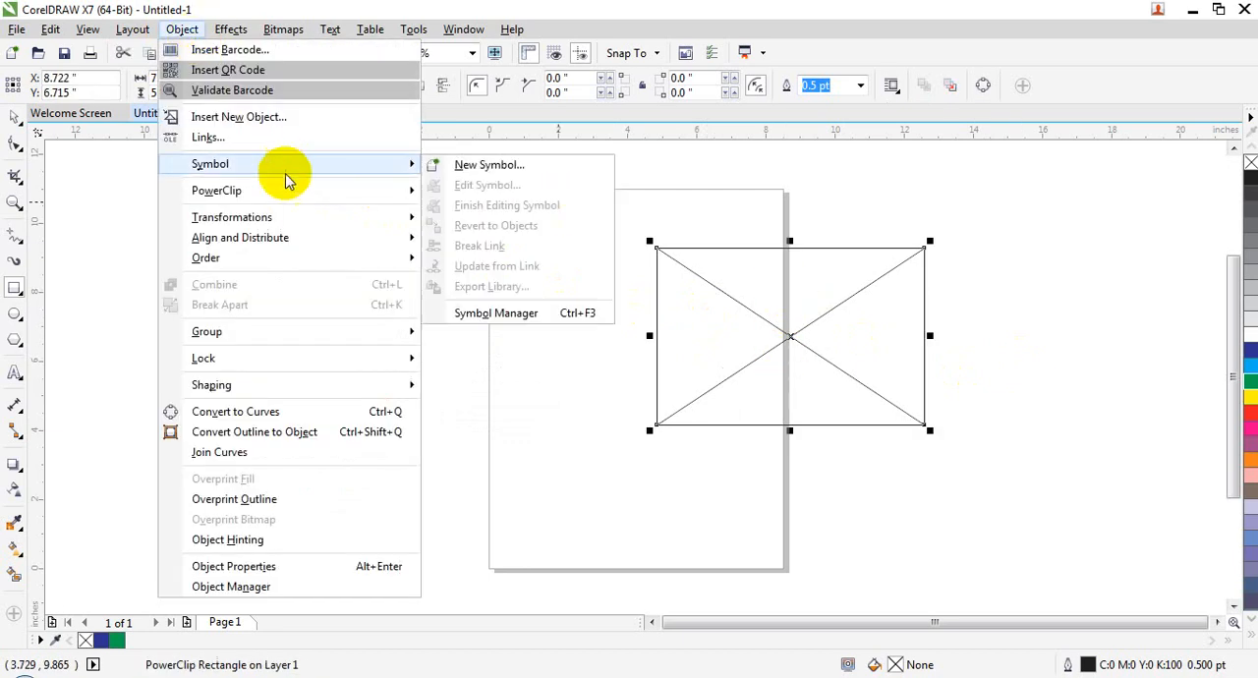
mouse_move(294, 193)
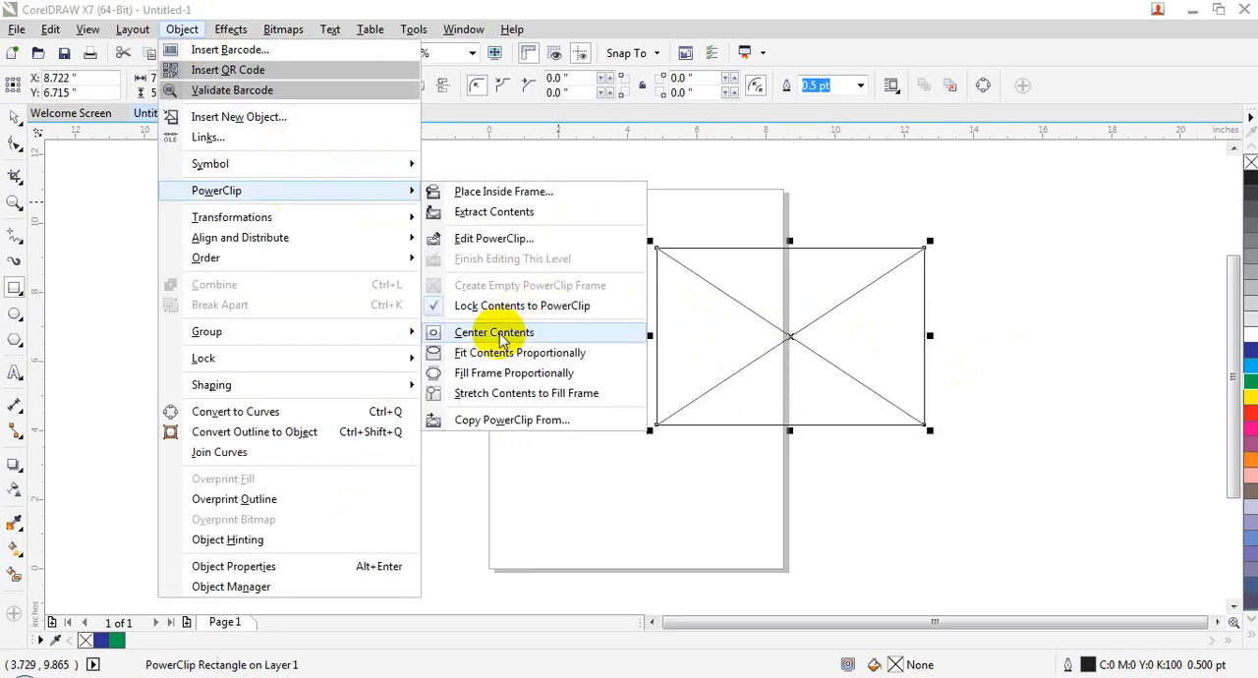
click(553, 352)
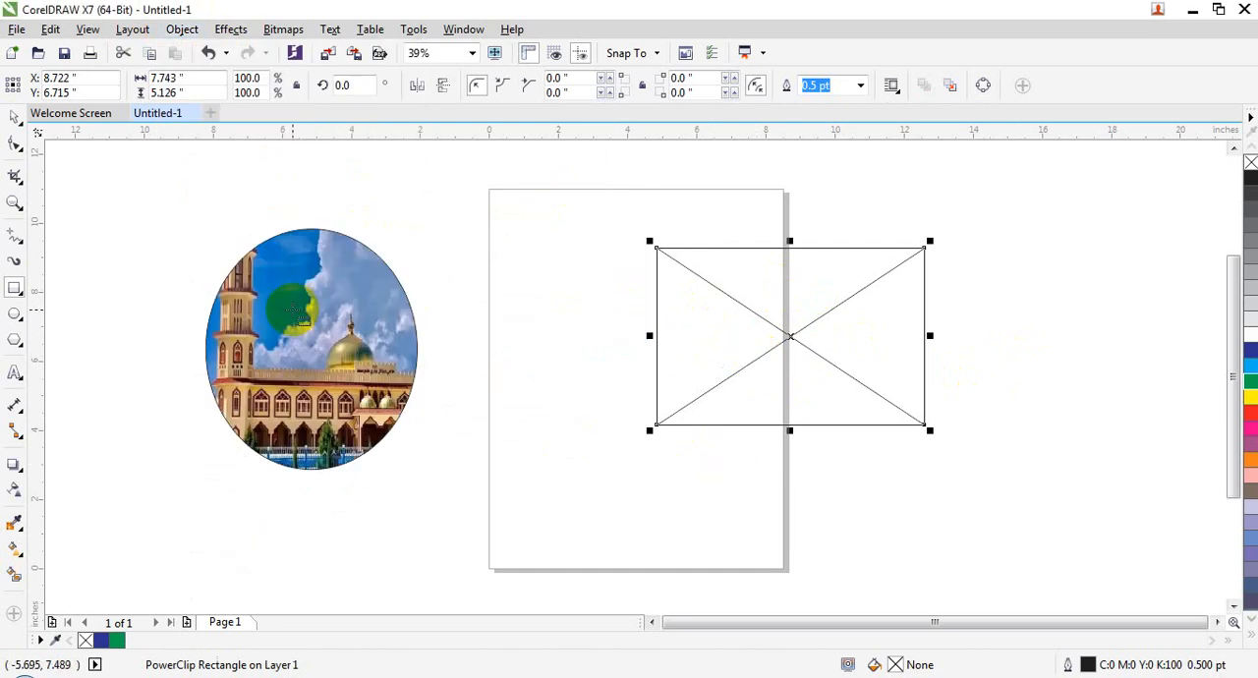
Step: Delete the empty PowerClip frame and draw a rectangle about 5.5 by 5.47 inches on the page
key(Delete)
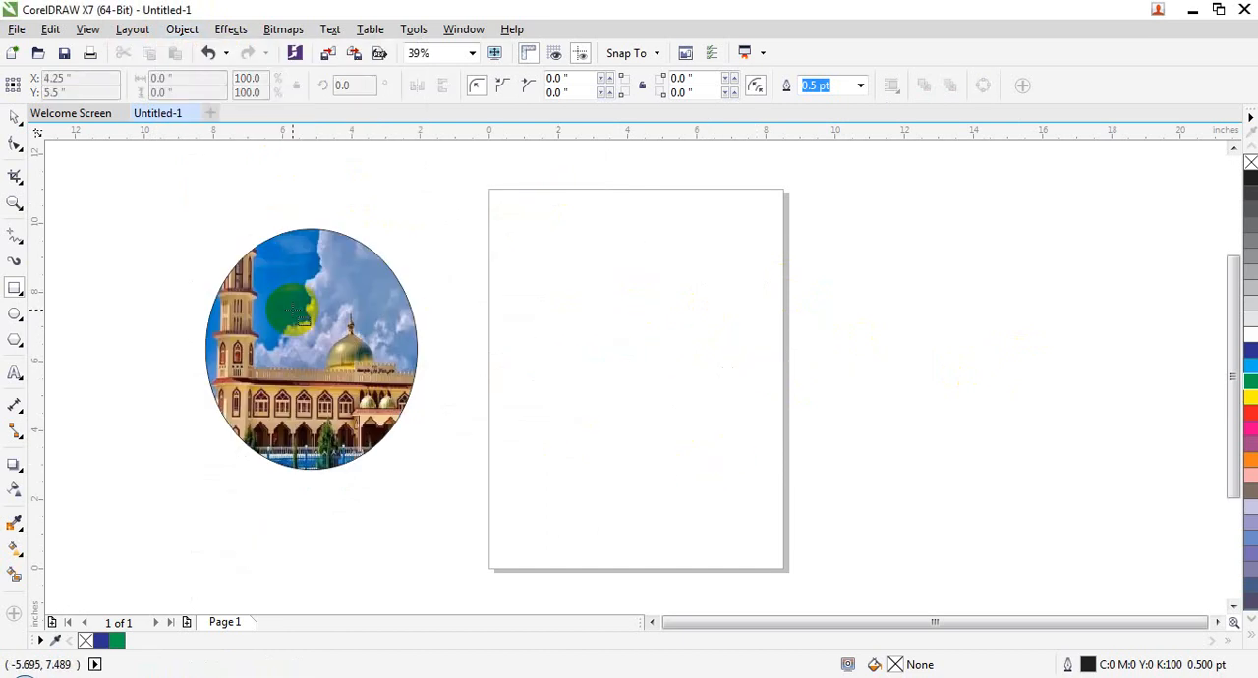
drag(577, 257, 768, 447)
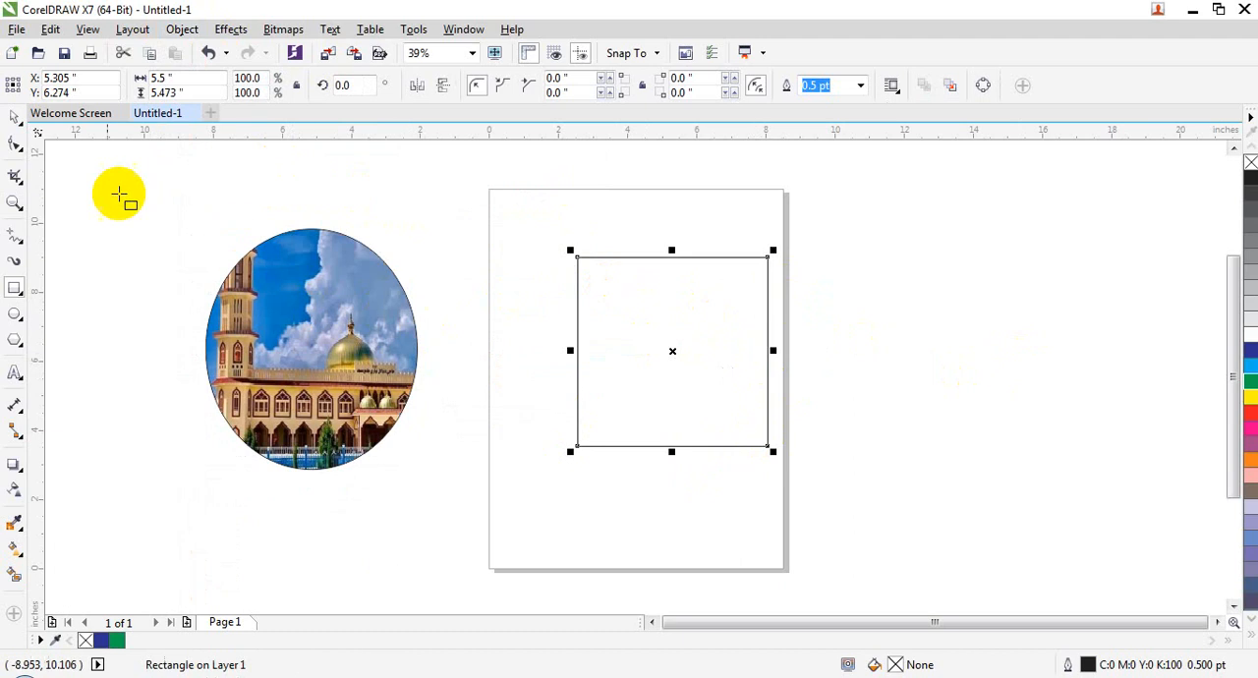
Step: Delete the PowerClip ellipse containing the mosque picture
click(15, 116)
click(299, 300)
key(Delete)
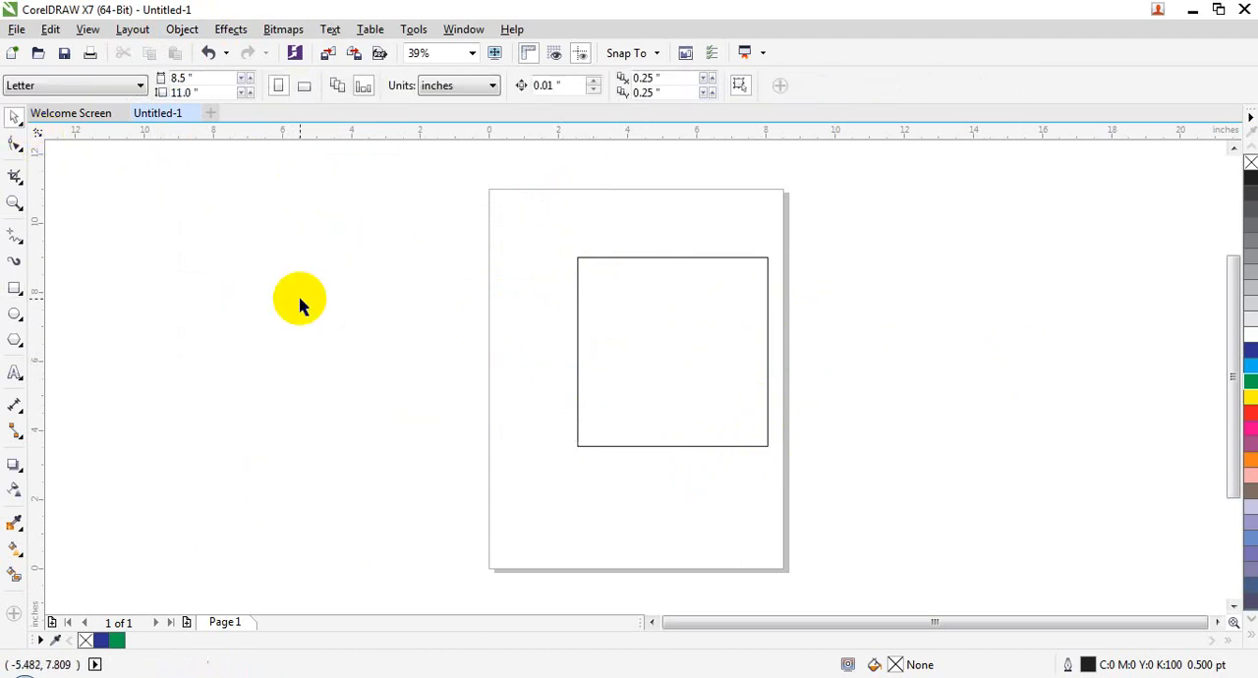
Step: Import salman.jpg and place it to the left of the page at about 6.86 by 6.89 inches
click(16, 29)
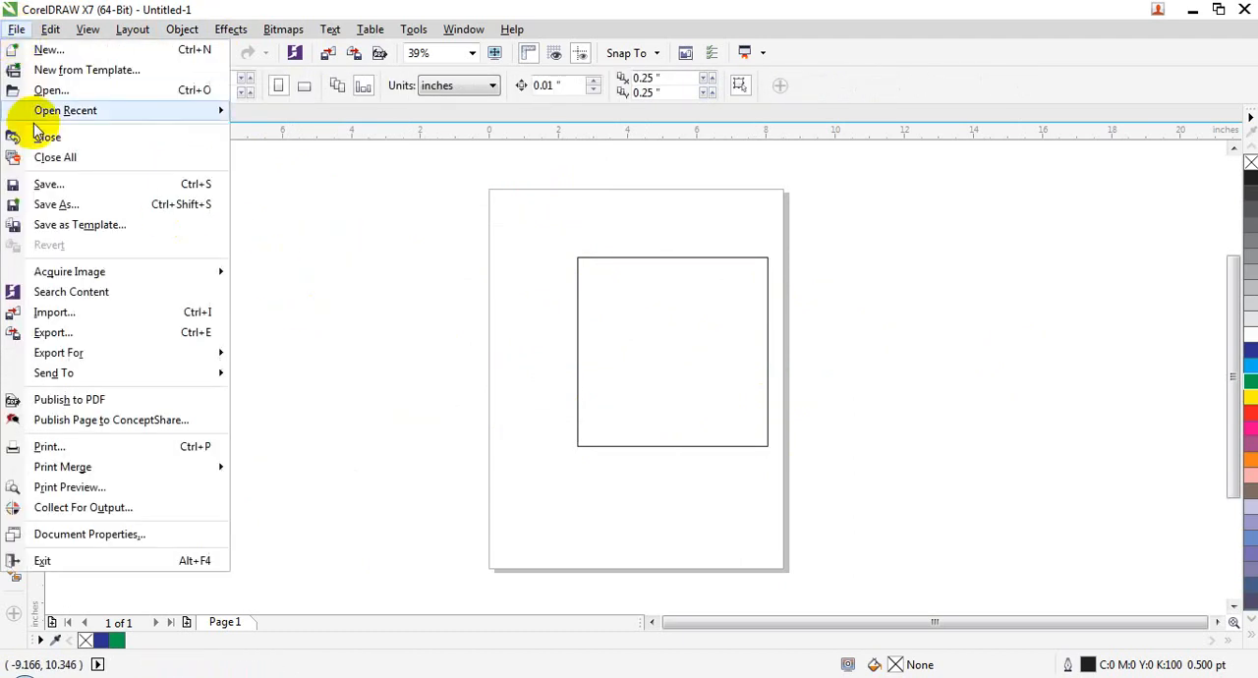
click(54, 312)
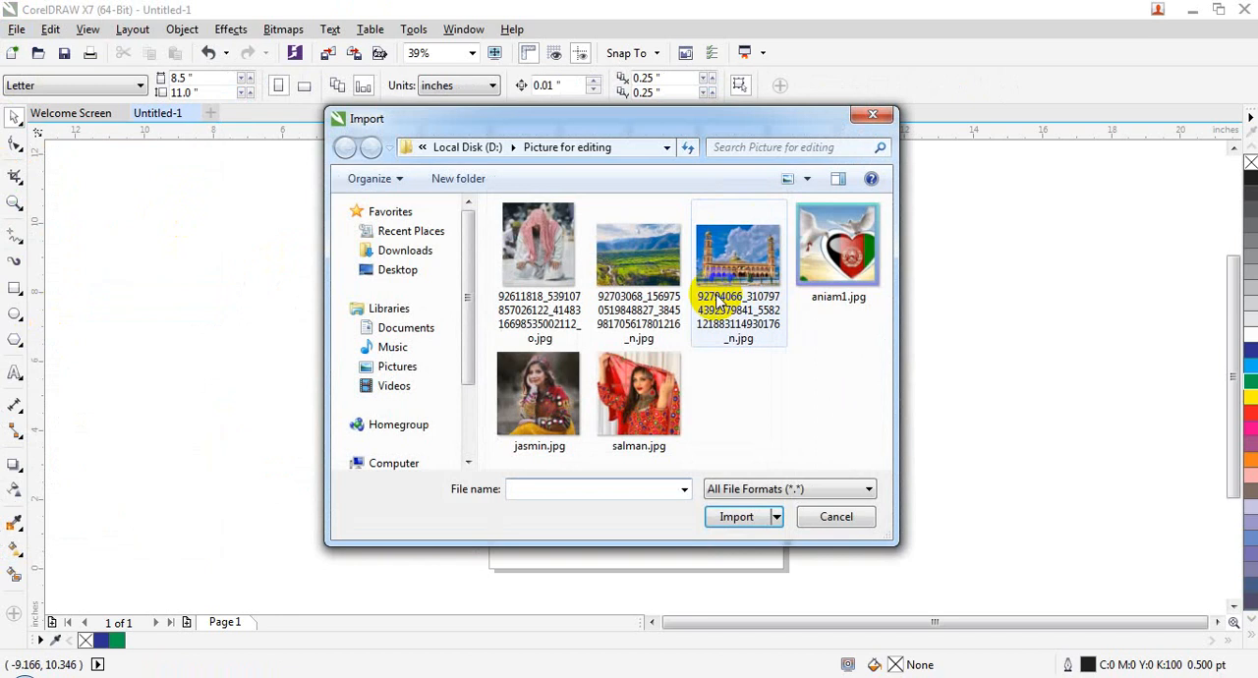
click(636, 384)
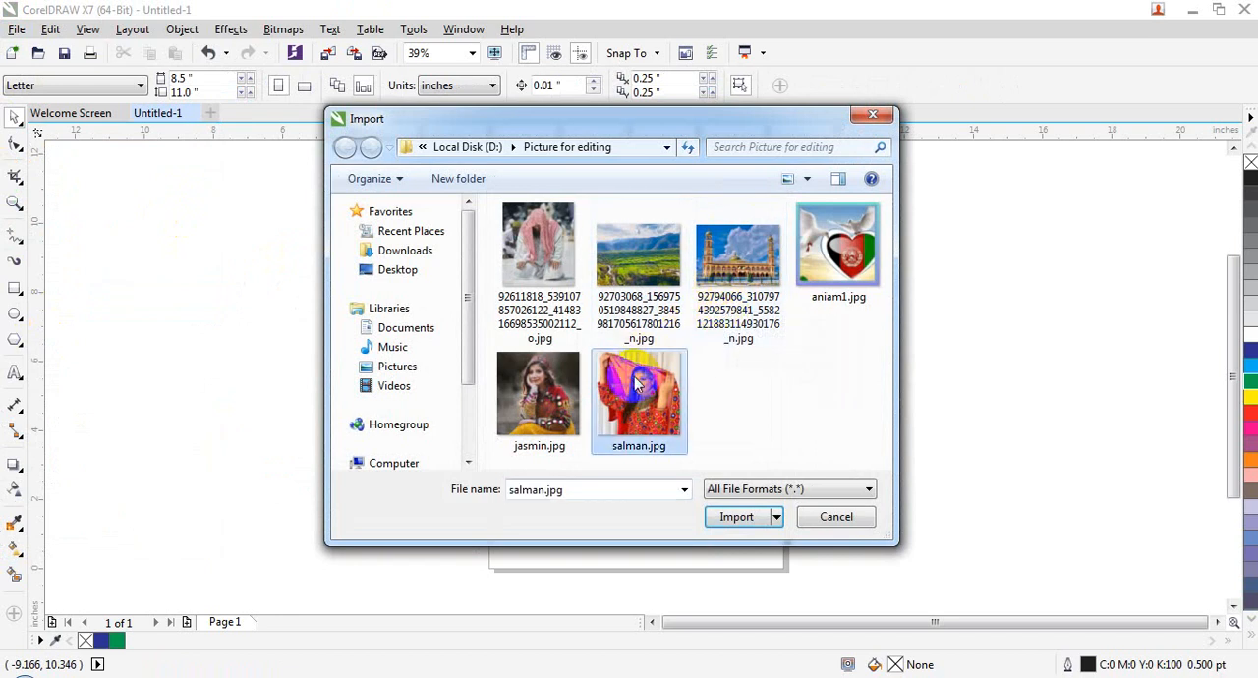
double_click(607, 393)
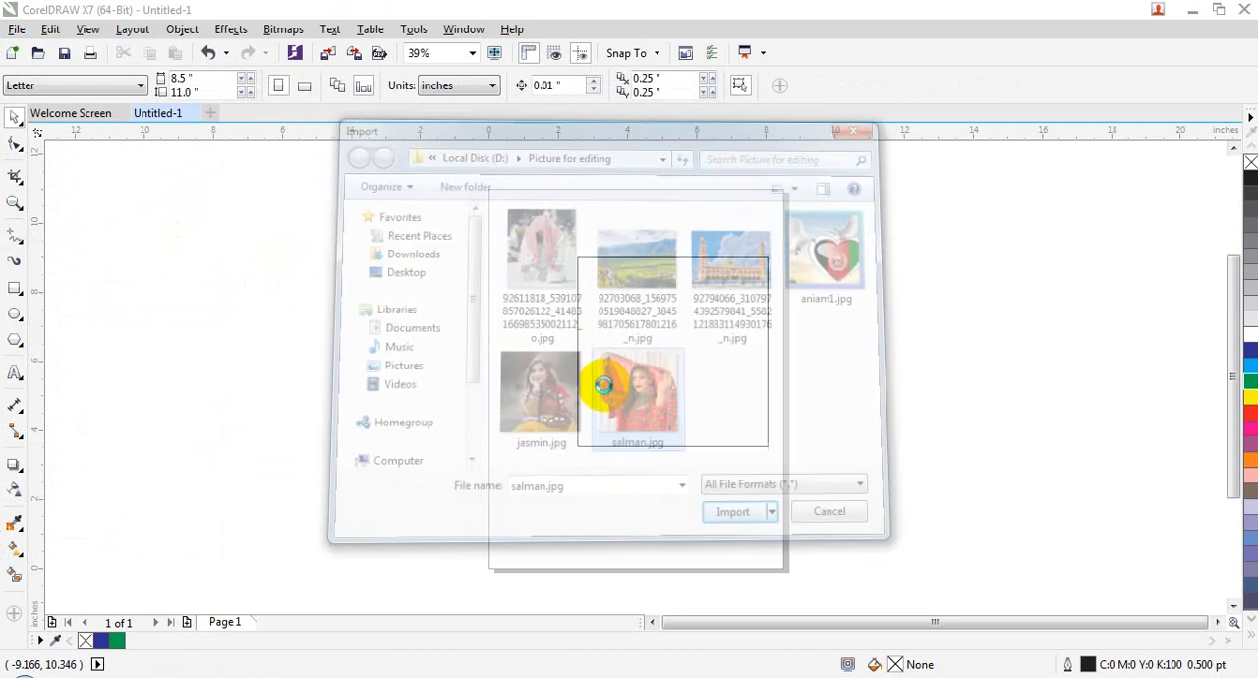
drag(179, 225, 424, 513)
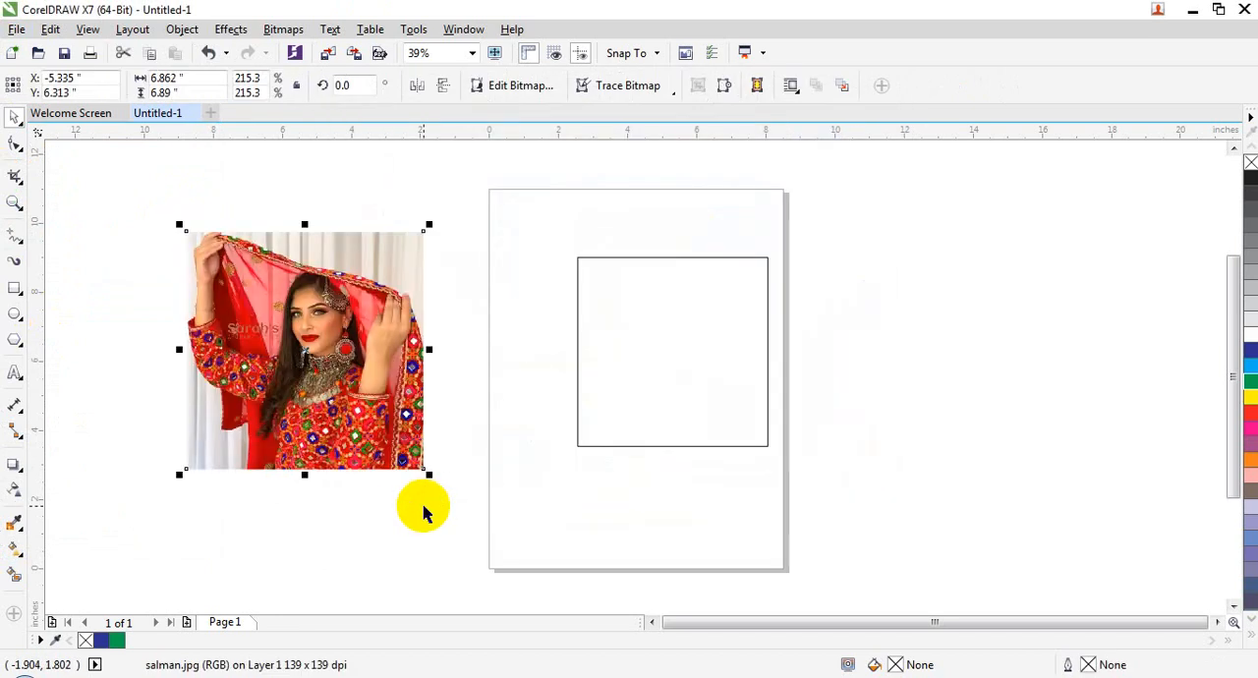
Step: PowerClip the imported salman.jpg picture inside the rectangle on the page
right_click(308, 263)
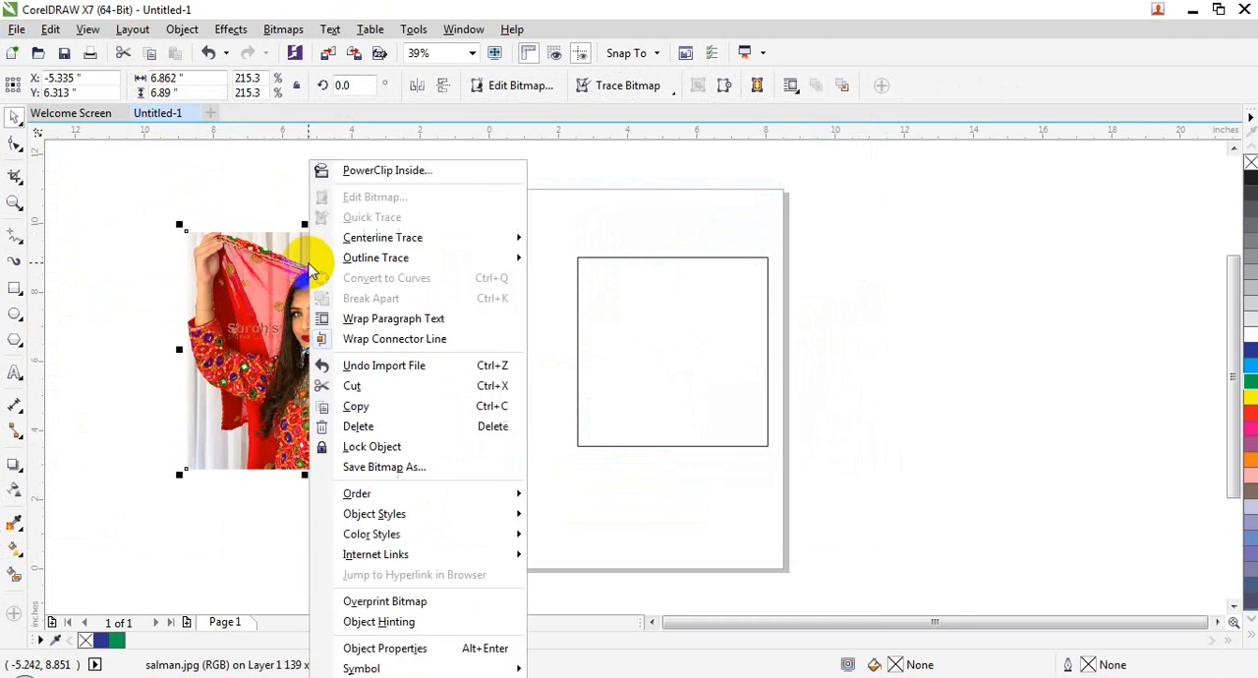
click(366, 171)
click(711, 343)
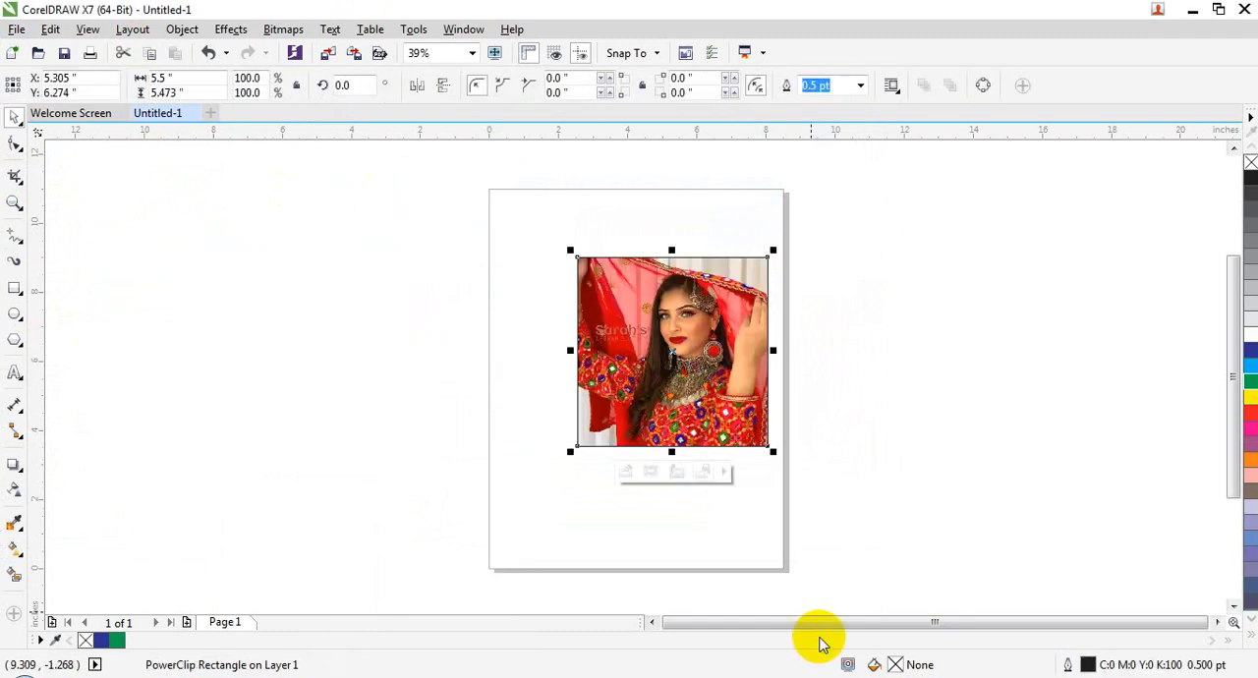
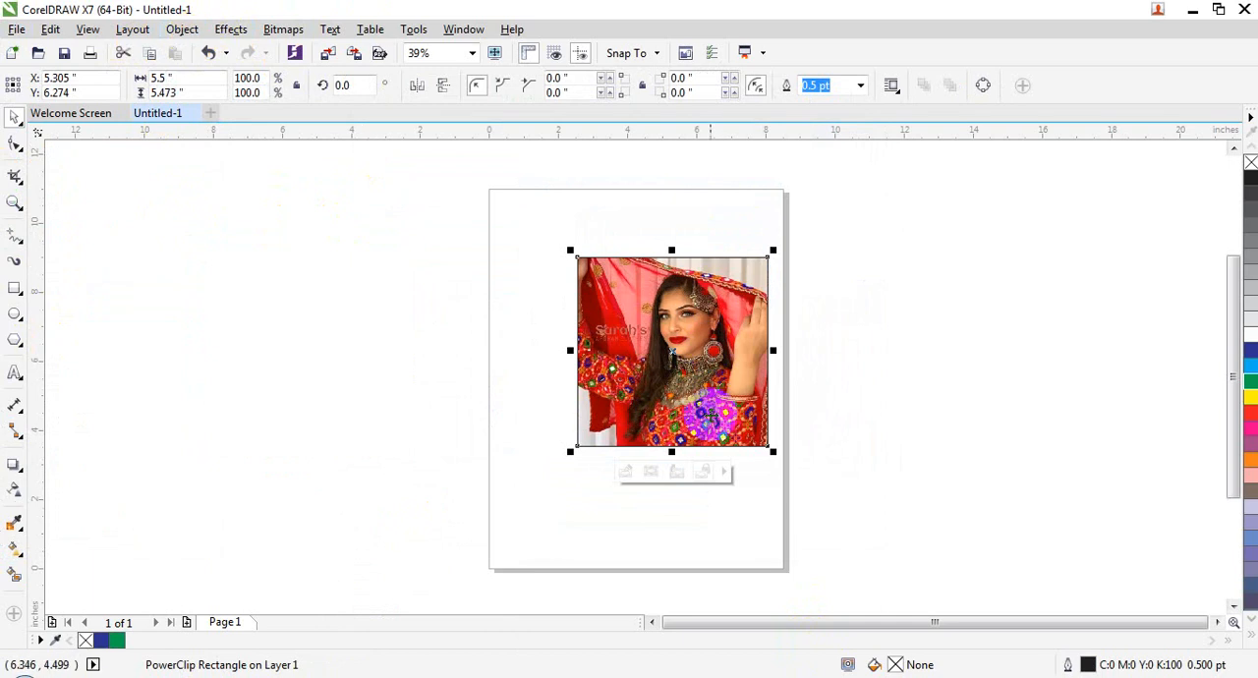
Step: Undo the PowerClip of the salman.jpg picture and delete the rectangle on the page
key(ctrl+z)
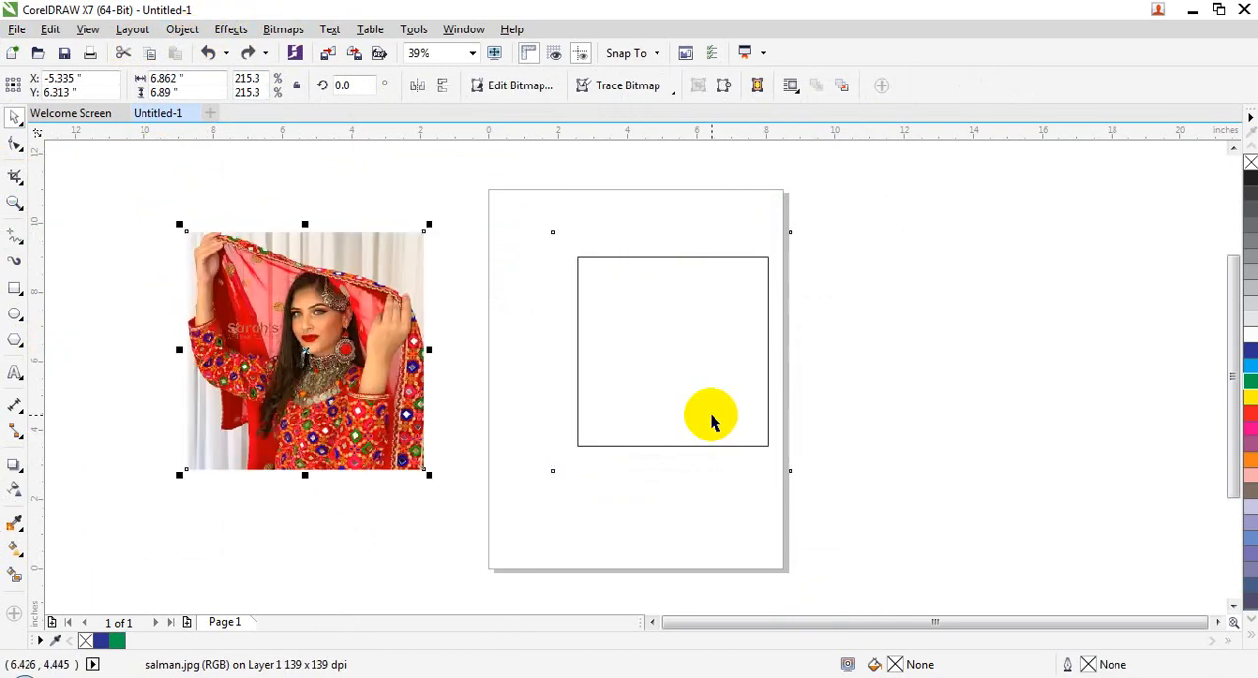
click(712, 416)
key(Delete)
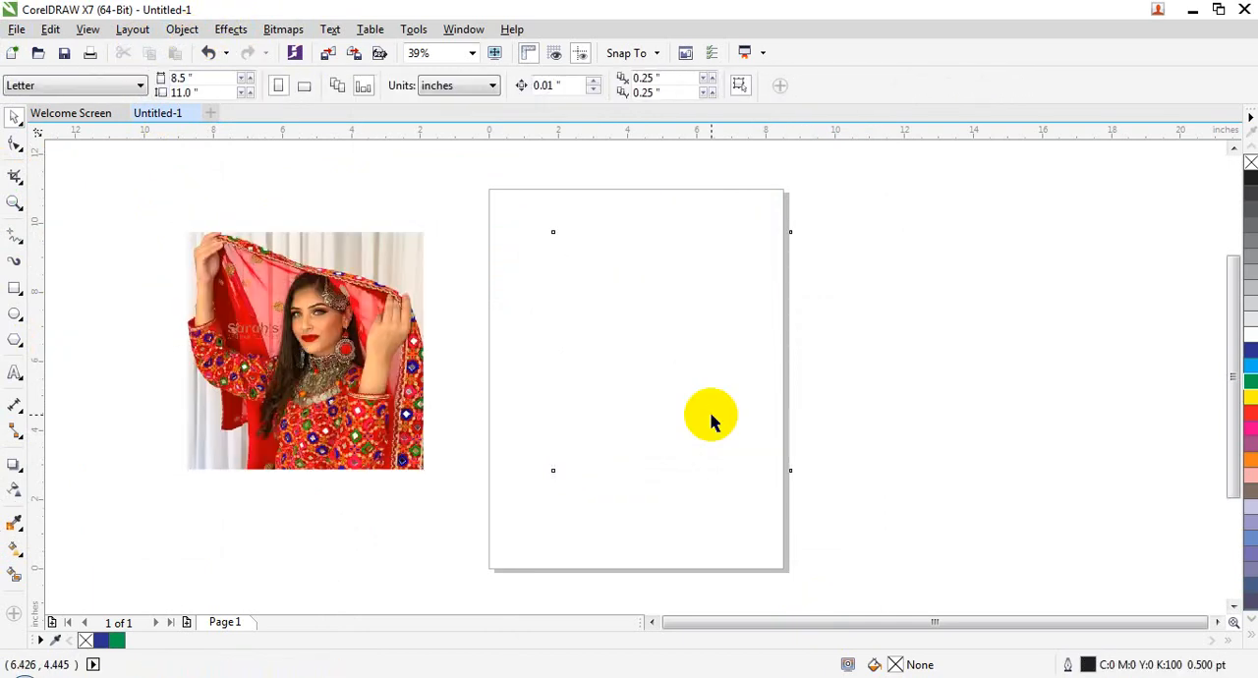
click(17, 315)
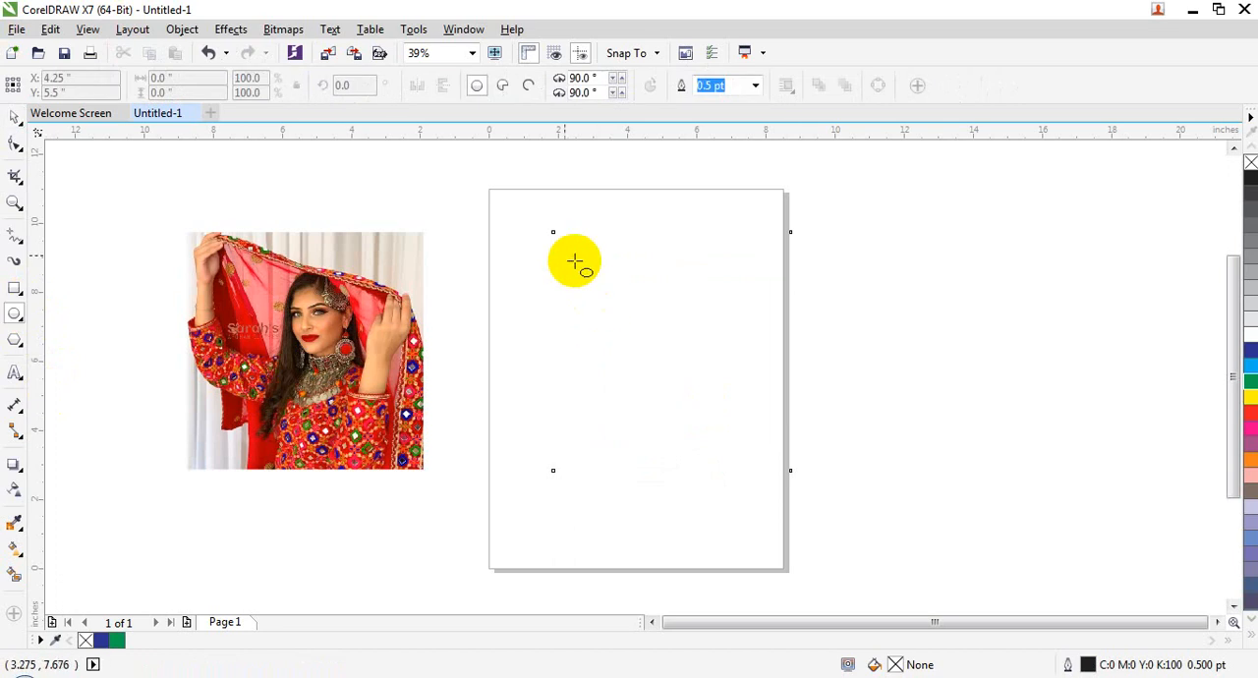
click(25, 346)
click(76, 337)
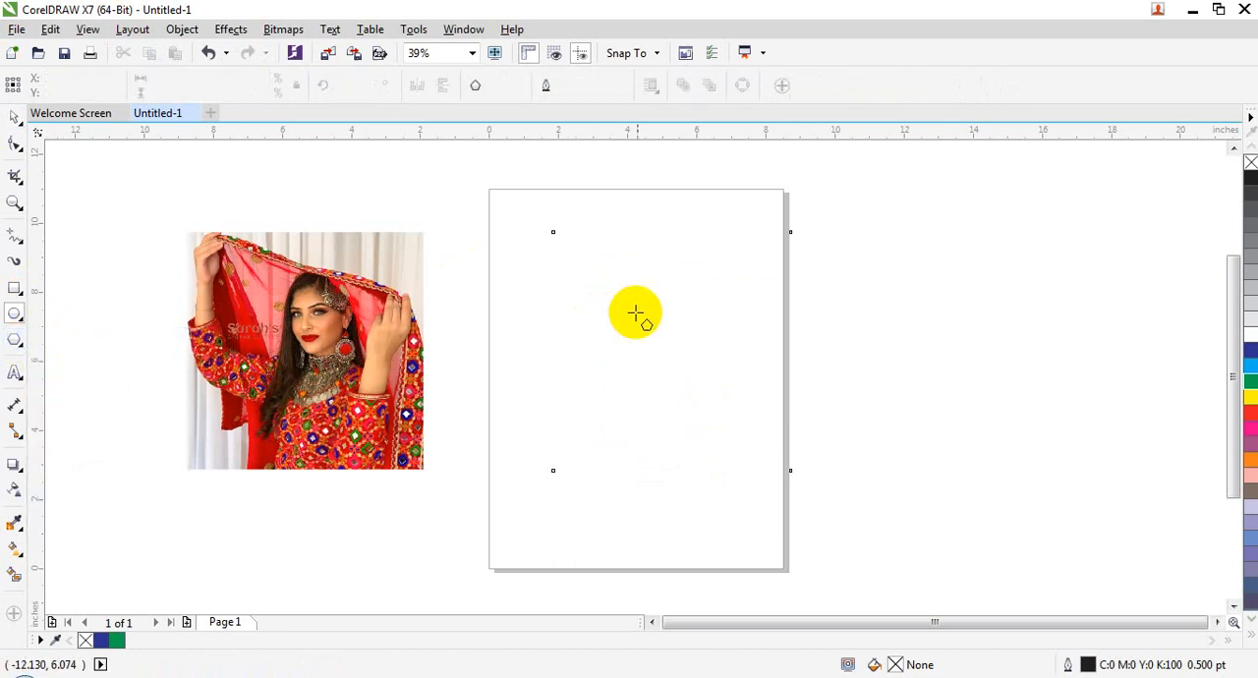
drag(505, 242, 747, 483)
key(ctrl+z)
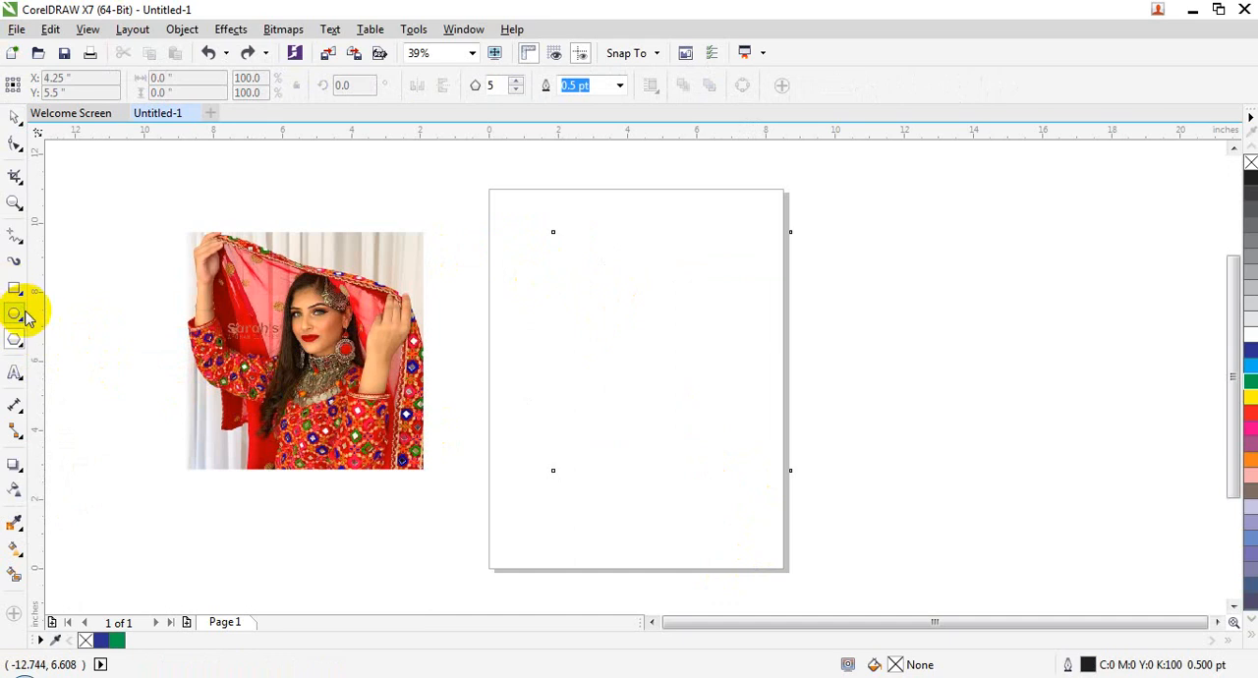
Step: Draw an ellipse about 7.5 by 7.77 inches on the lower part of the page
click(19, 315)
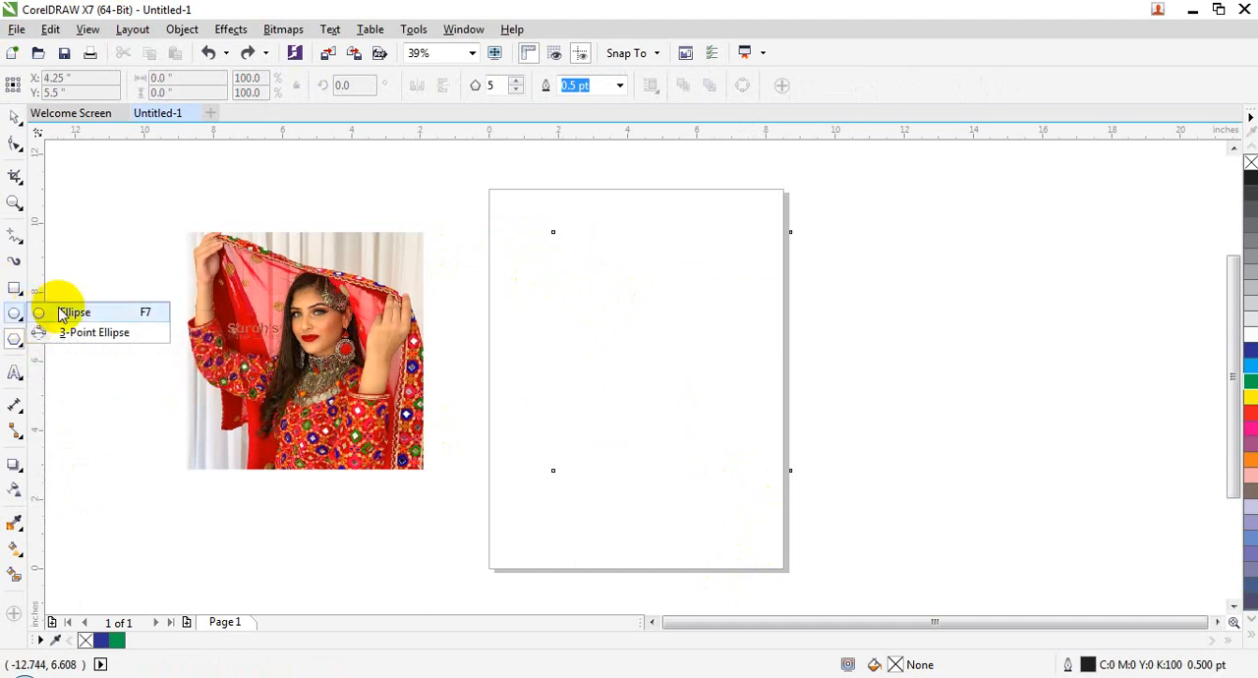
click(76, 310)
drag(503, 270, 766, 539)
click(14, 120)
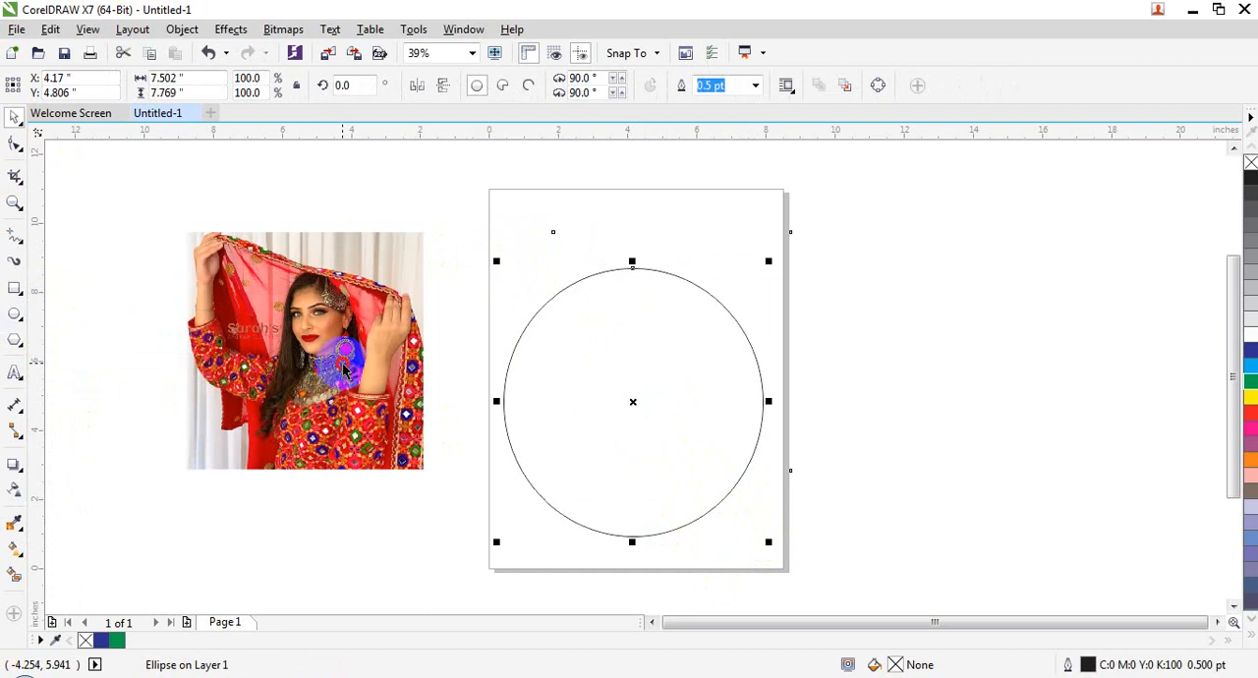
Step: PowerClip the salman.jpg picture inside the ellipse on the page
click(337, 360)
right_click(339, 295)
click(423, 170)
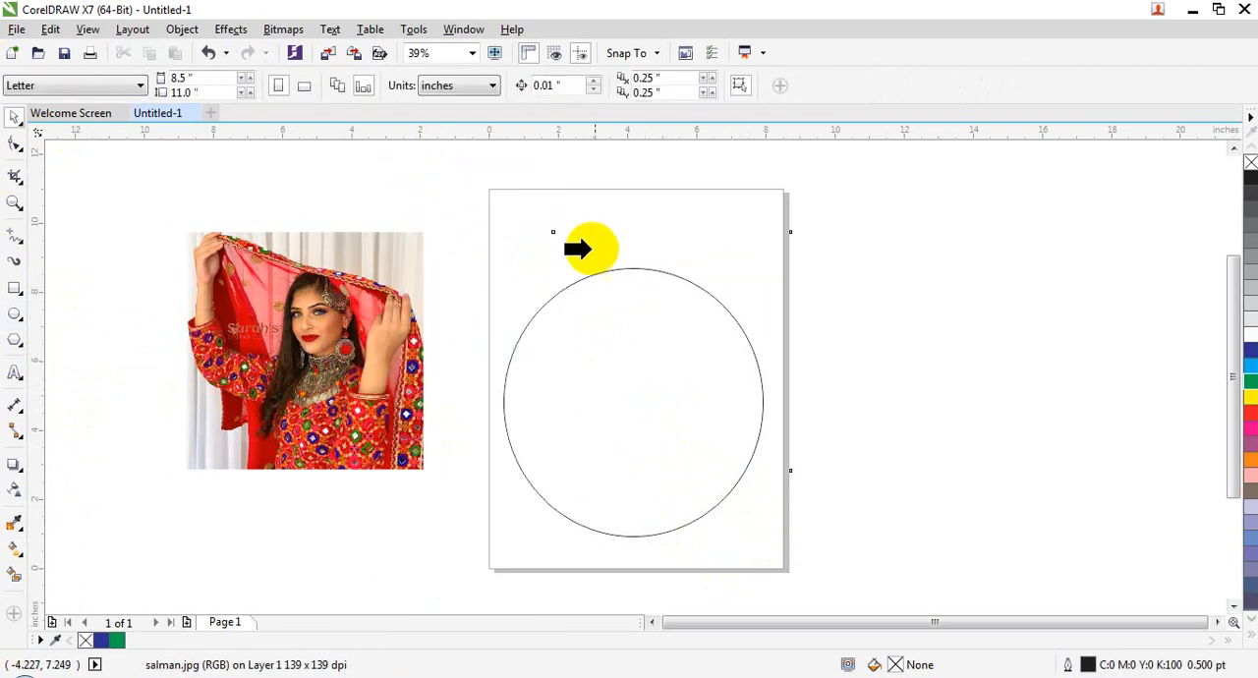
click(609, 272)
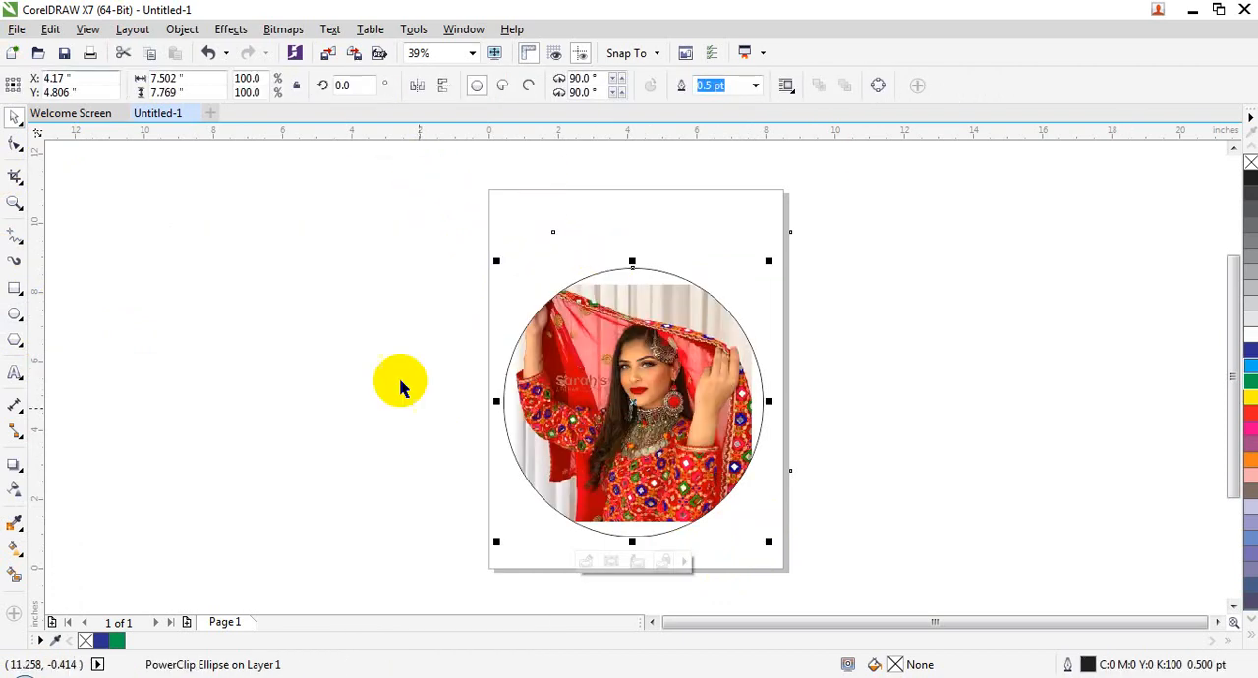
Step: Center the PowerClip contents within the ellipse frame
click(194, 29)
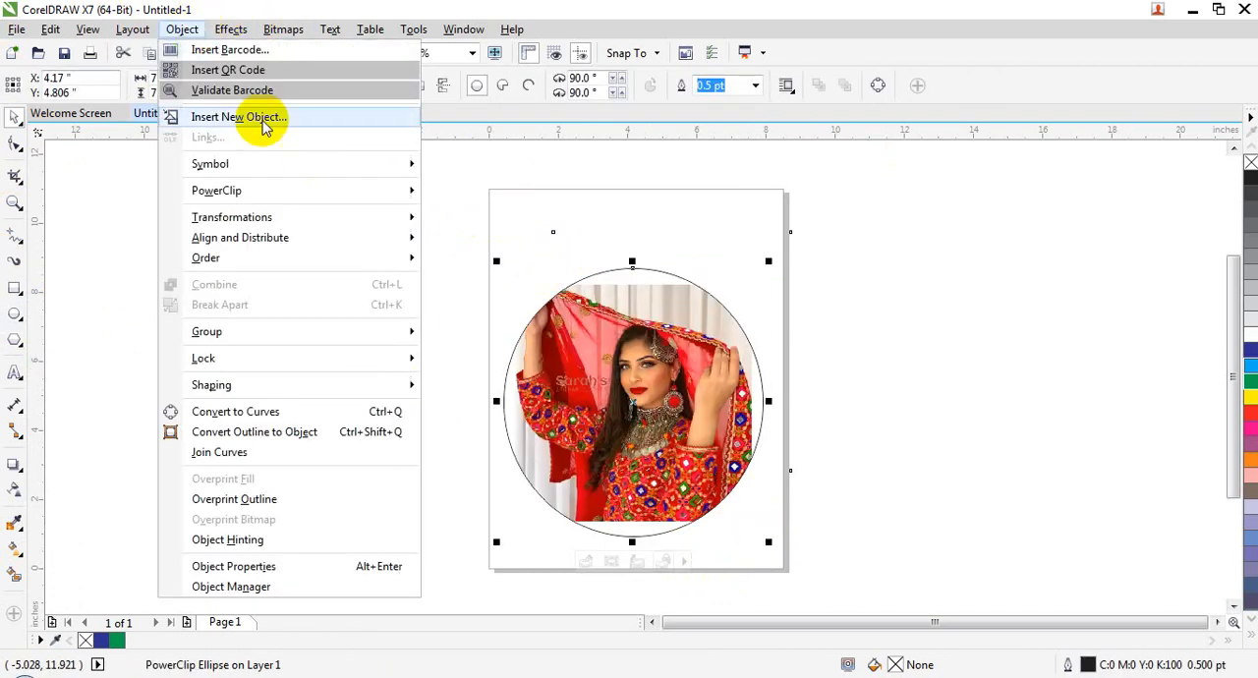
mouse_move(337, 193)
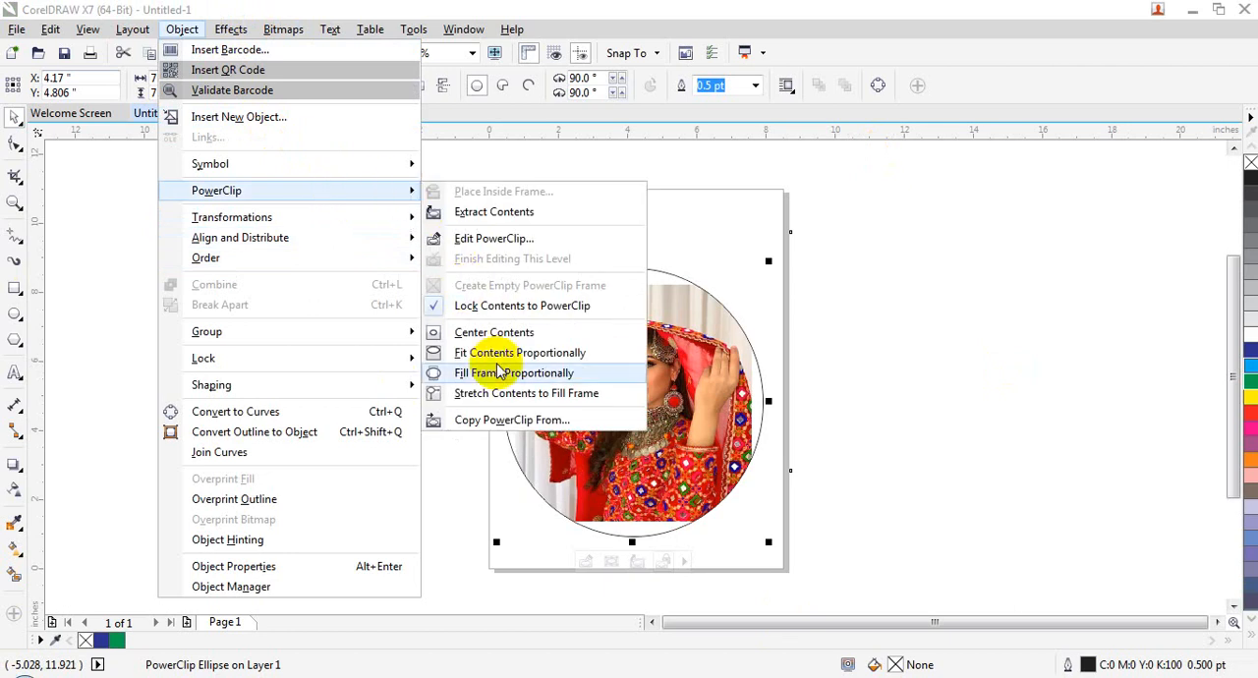
click(495, 332)
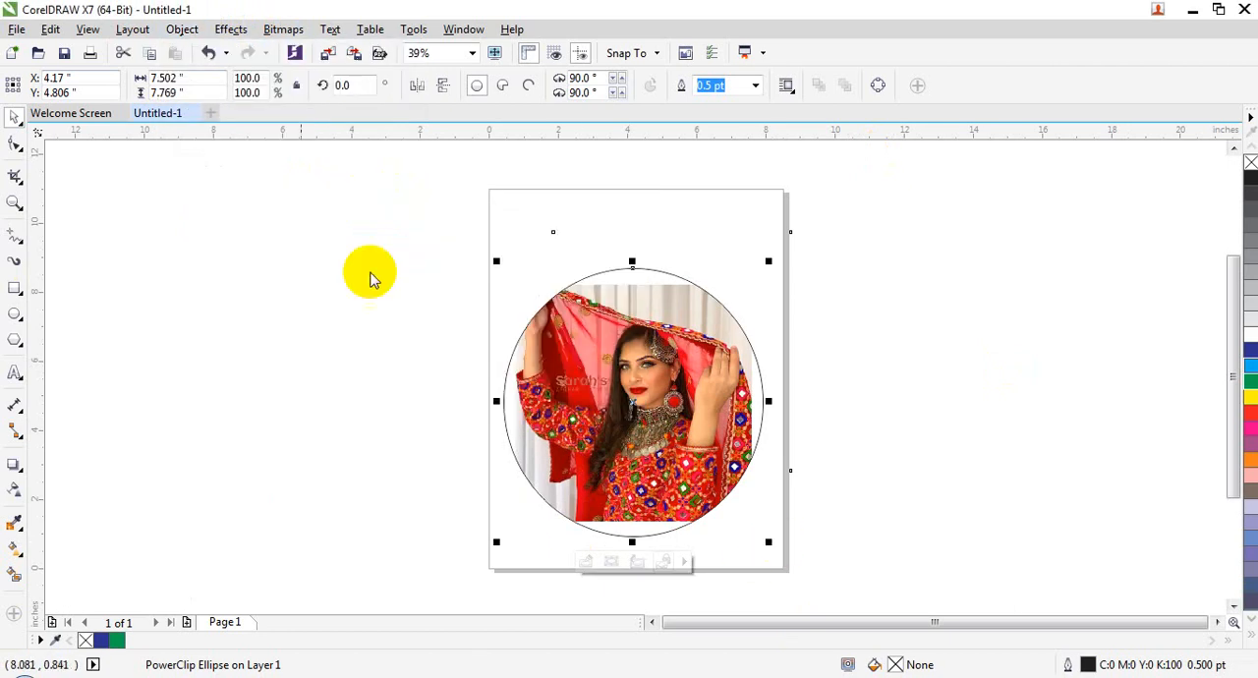
Step: Fit the picture proportionally inside the PowerClip ellipse
click(182, 30)
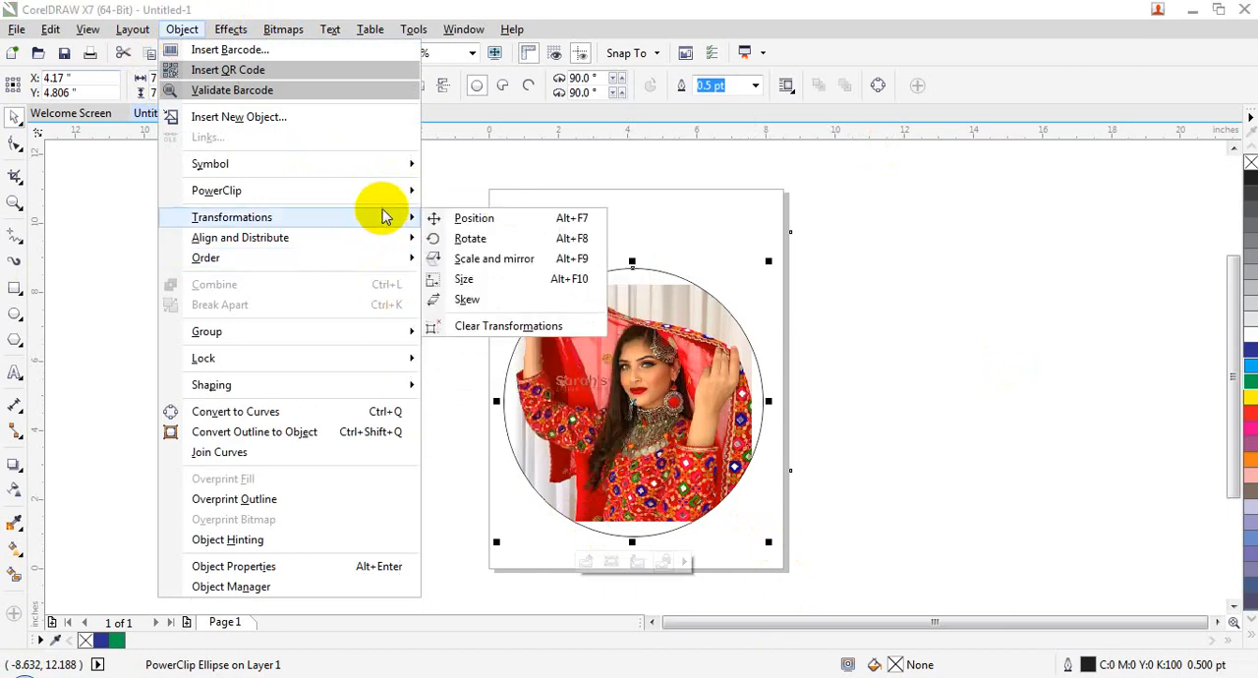
mouse_move(384, 191)
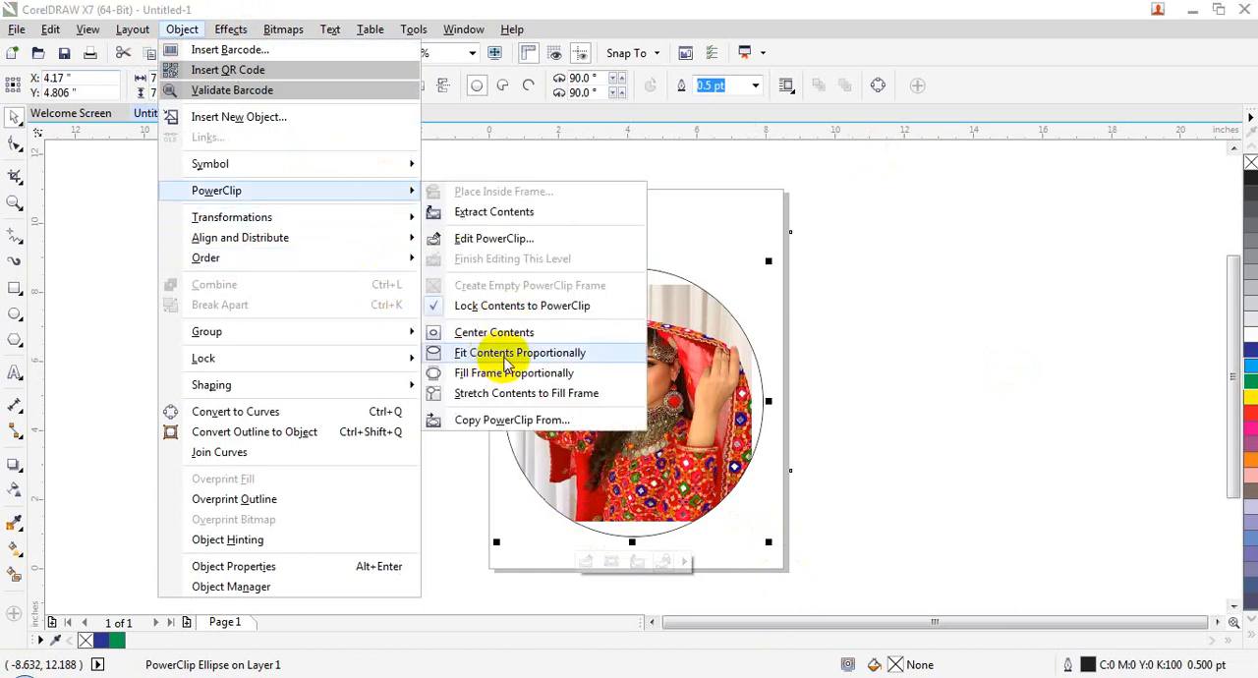
click(508, 363)
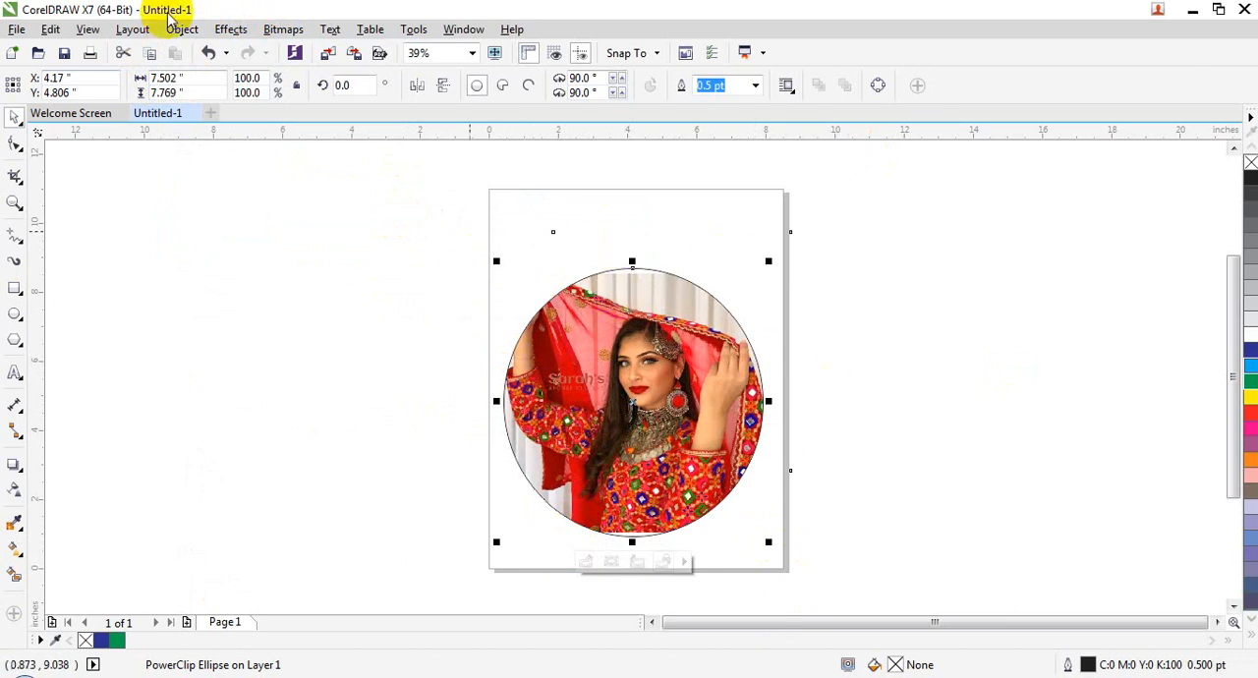
Step: Apply Fill Frame Proportionally to the PowerClip ellipse, undo back to the original picture size, and apply it again
click(185, 30)
mouse_move(379, 190)
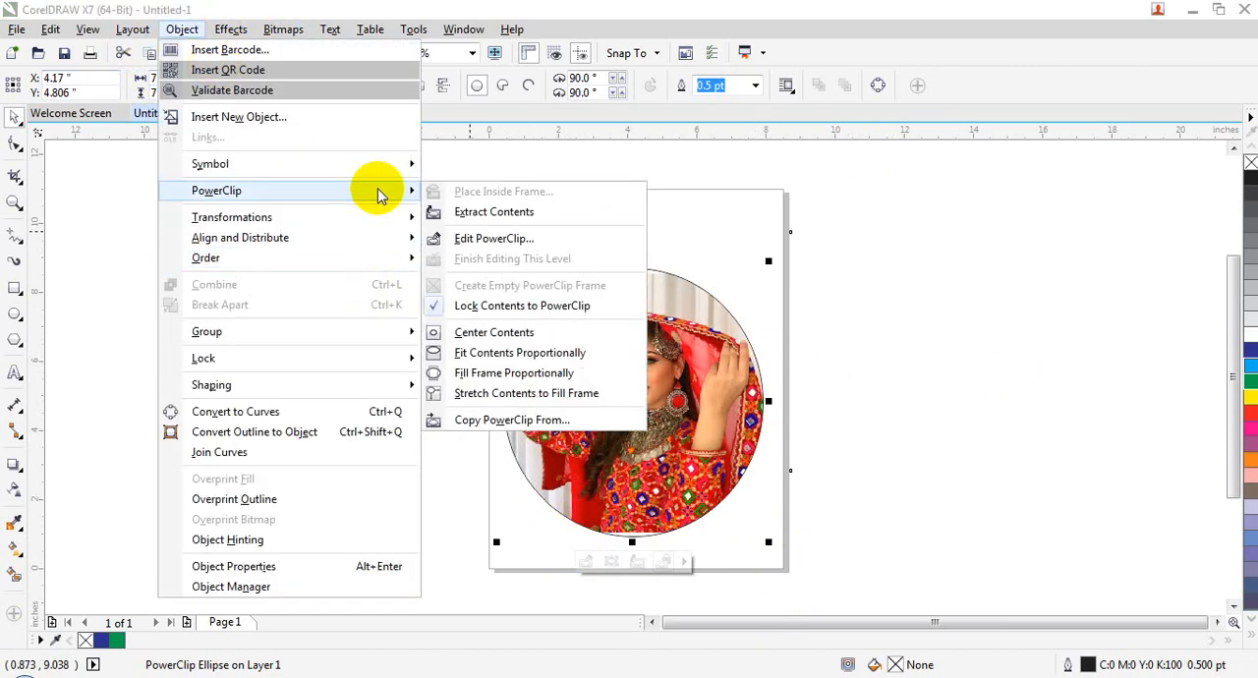
click(498, 384)
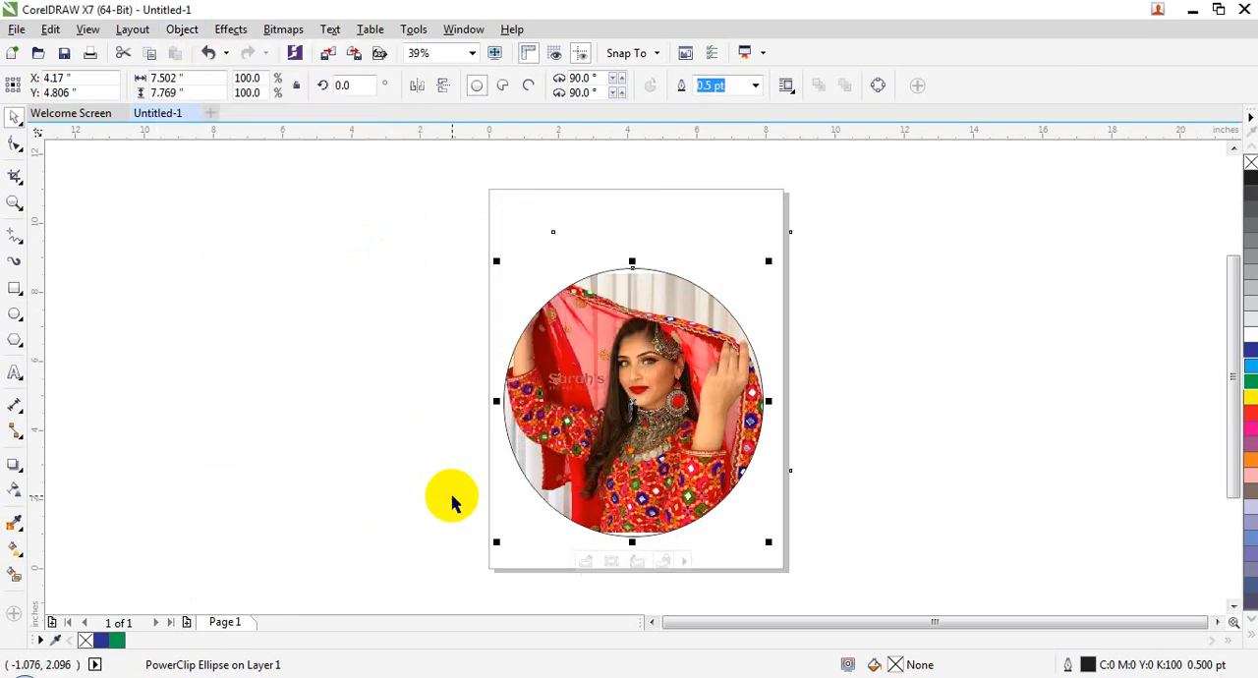
click(181, 29)
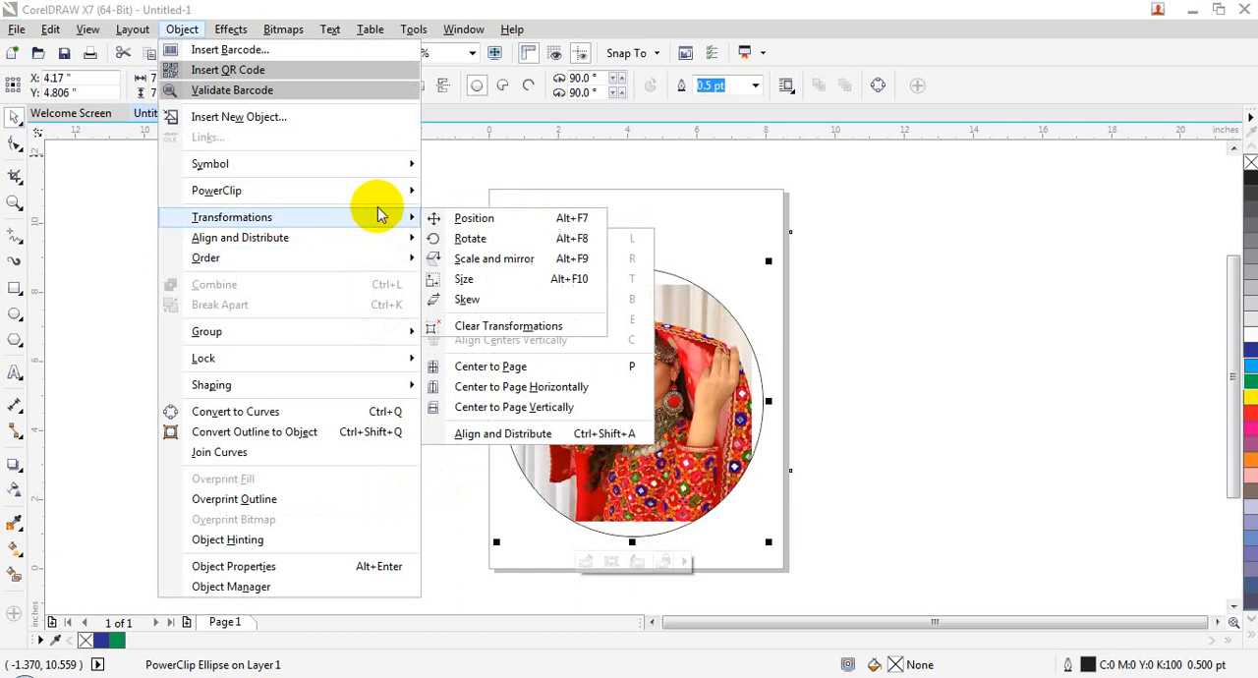
mouse_move(374, 192)
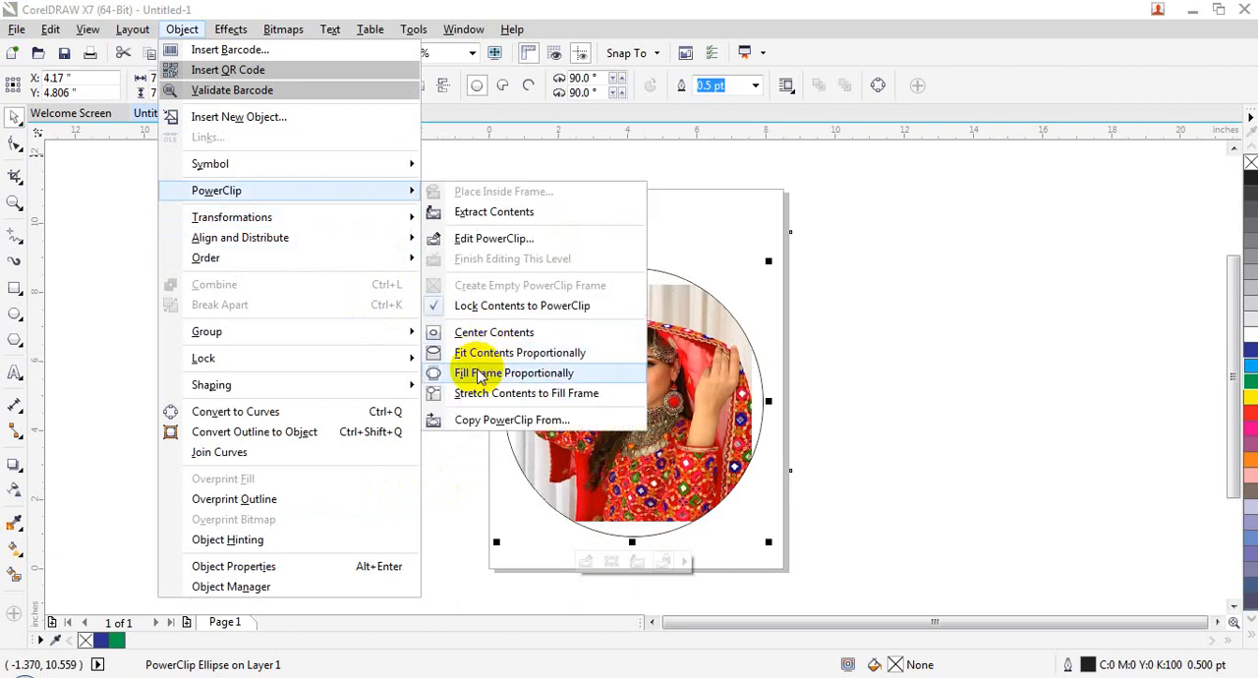
click(480, 375)
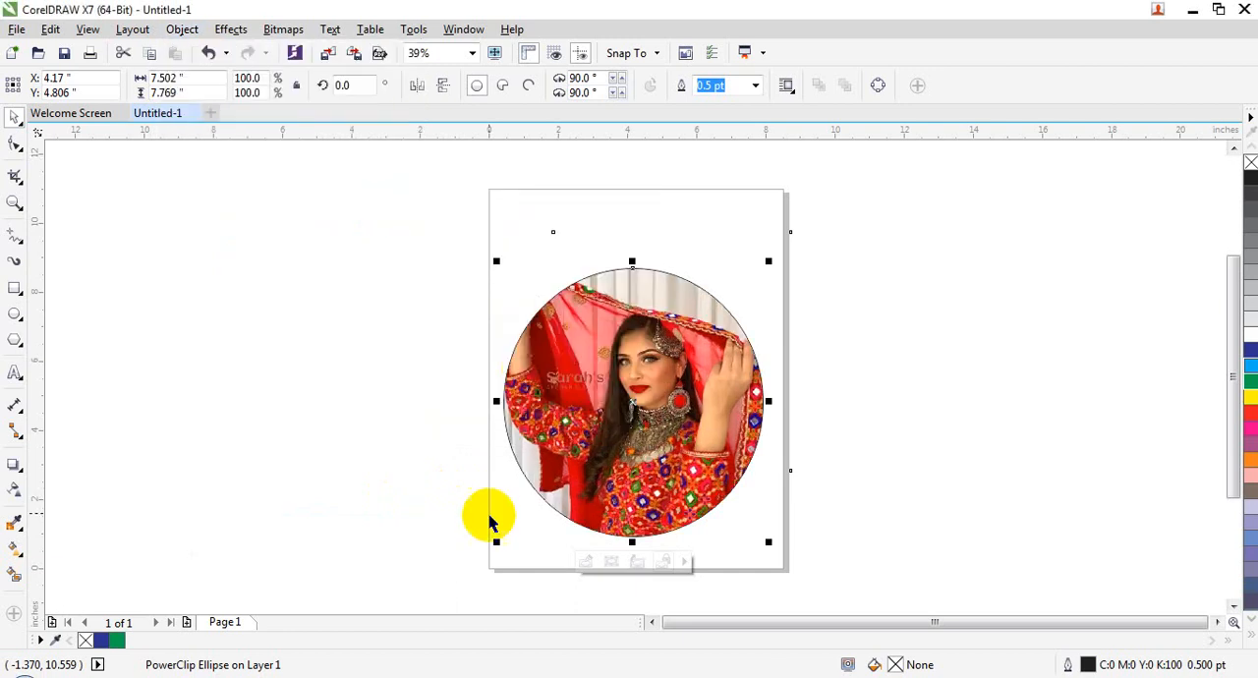
Step: Return the picture to its original size, stretch it to fill the PowerClip ellipse, and undo the stretch
click(175, 30)
mouse_move(344, 261)
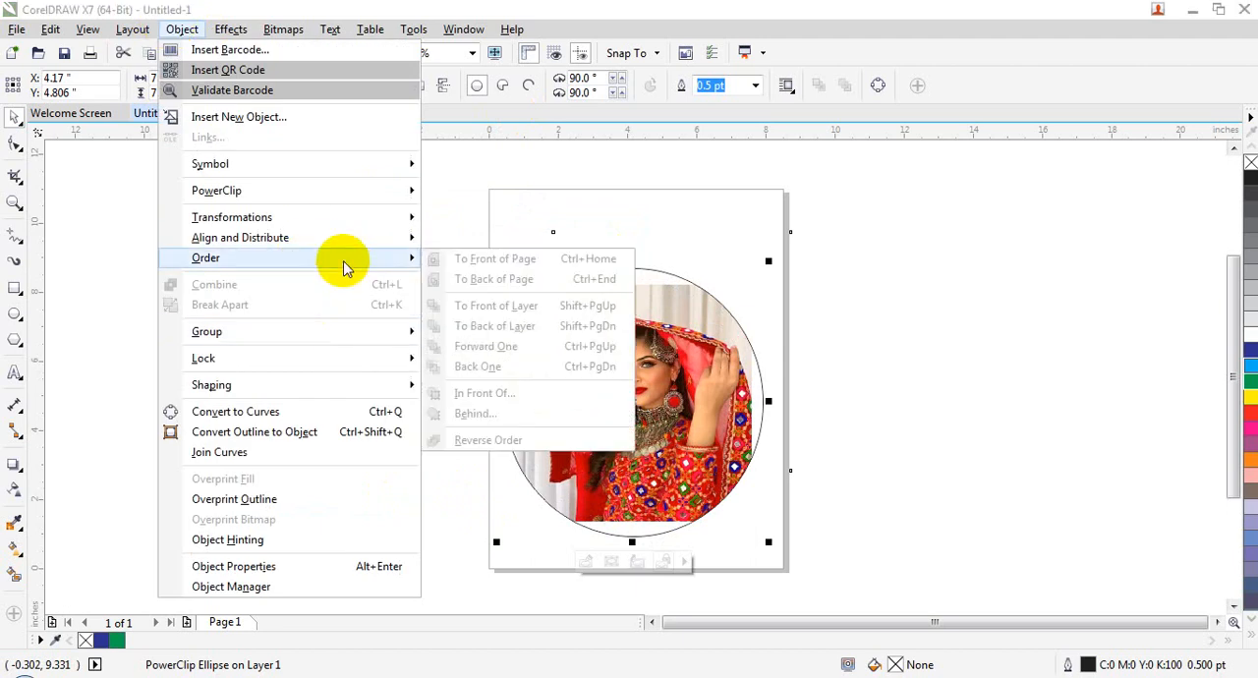
mouse_move(338, 191)
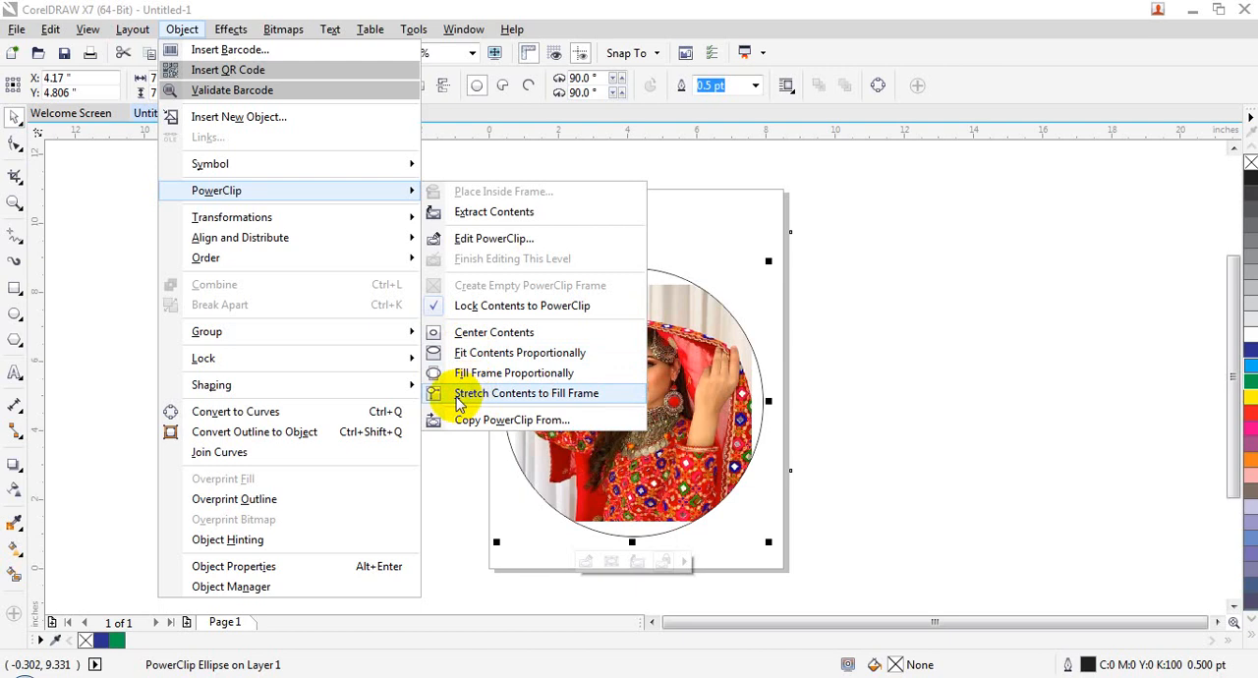
click(459, 396)
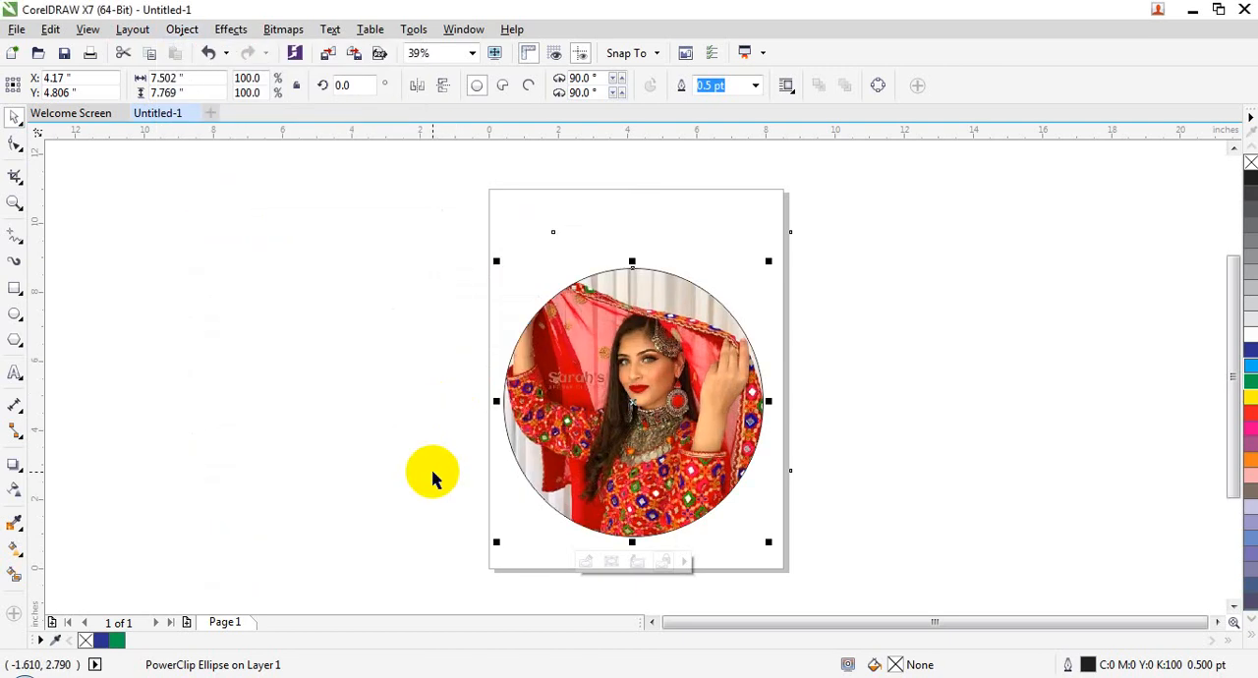
key(ctrl+z)
Step: Stretch the picture to fill the PowerClip ellipse frame
click(181, 29)
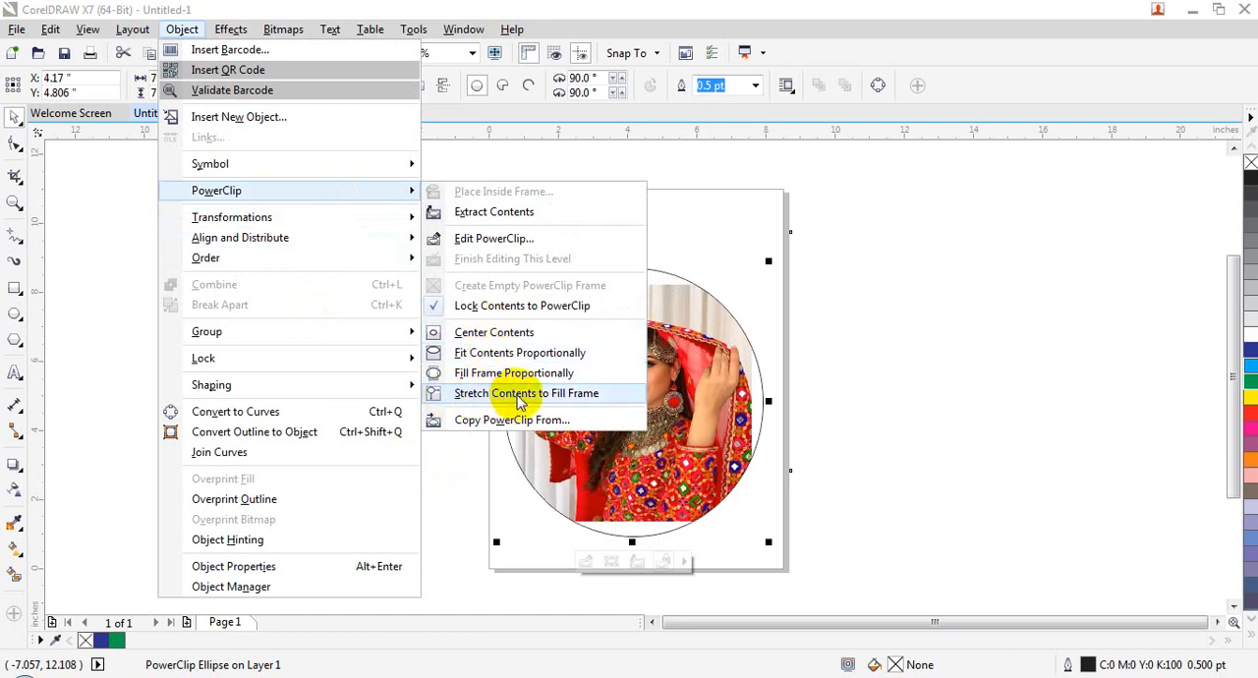
click(519, 403)
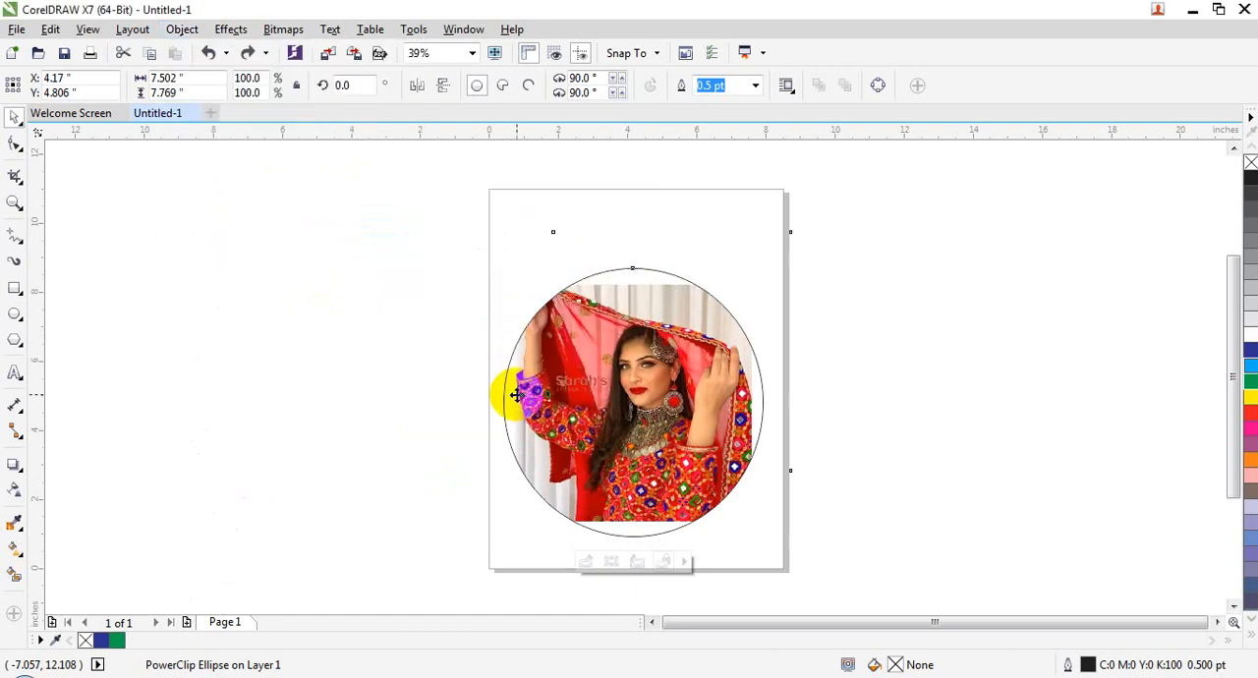
click(182, 29)
mouse_move(379, 194)
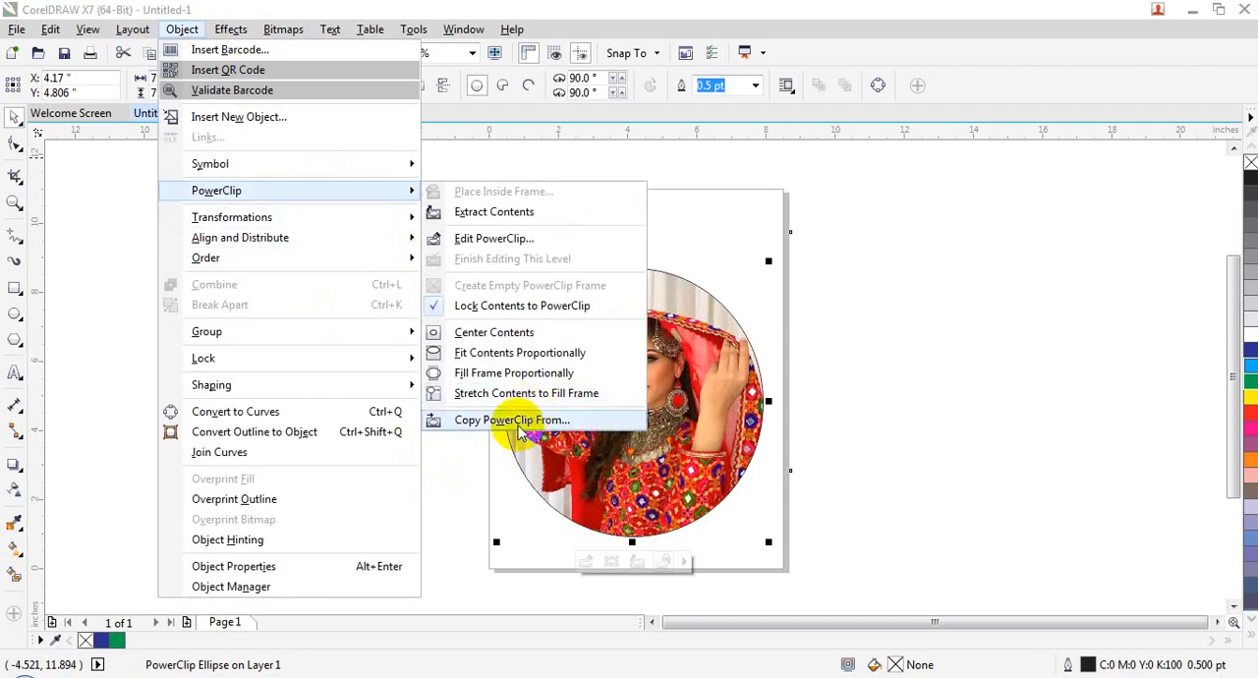
click(894, 254)
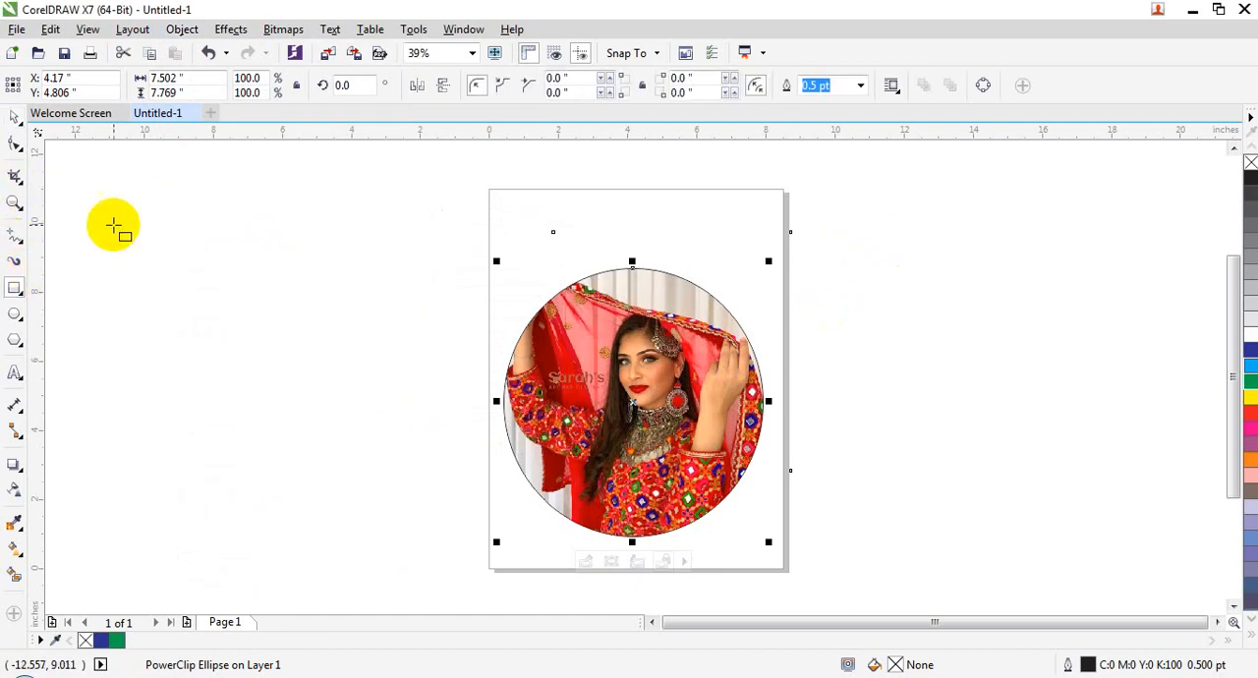
Step: Draw a second ellipse about 7.56 by 7.08 inches to the left of the page
click(17, 311)
mouse_move(132, 233)
mouse_down()
mouse_move(387, 492)
mouse_move(398, 482)
mouse_up()
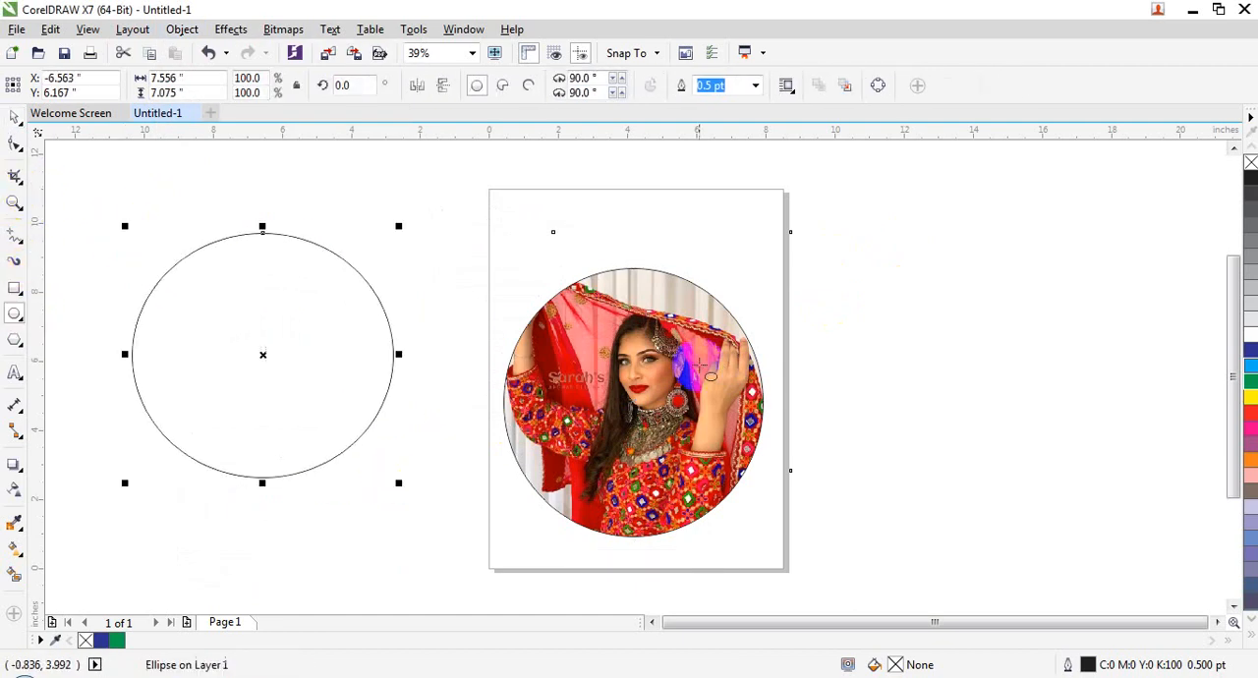
Step: Try to copy a PowerClip from the empty ellipse to the picture-filled ellipse on the page
click(582, 323)
click(230, 28)
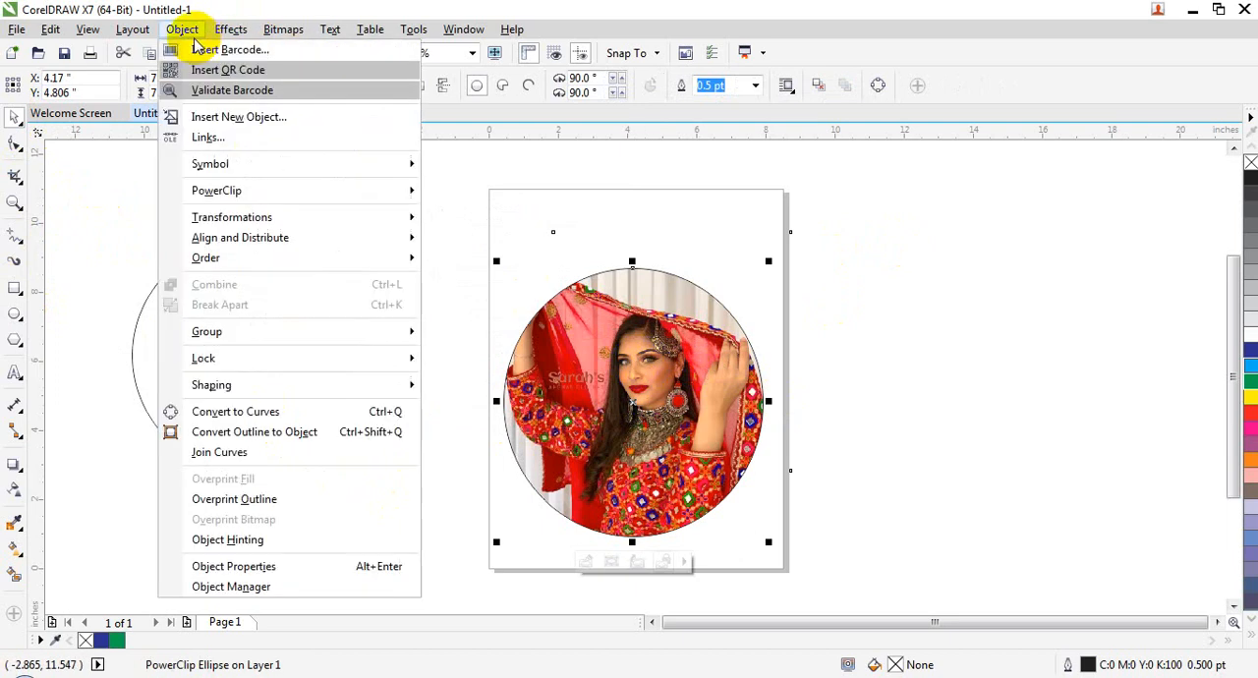
mouse_move(370, 190)
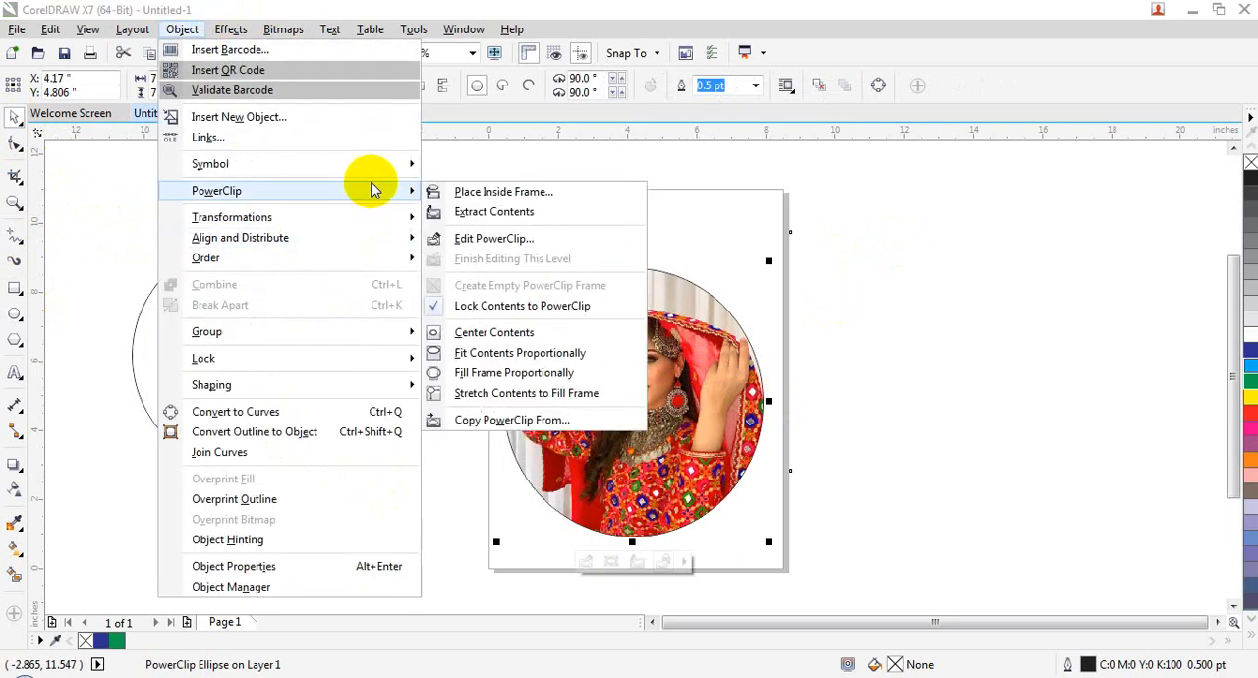
click(511, 420)
click(281, 411)
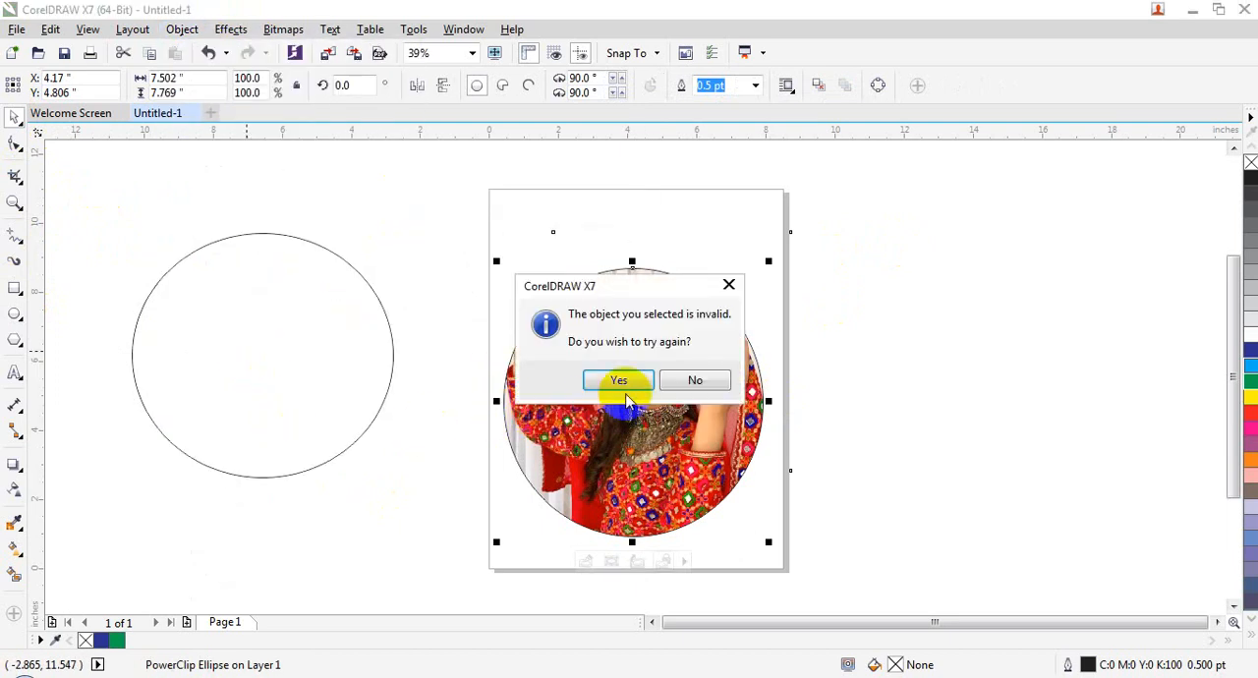
click(693, 378)
Step: Copy the PowerClip contents from the ellipse on the page into the empty ellipse beside it
click(319, 370)
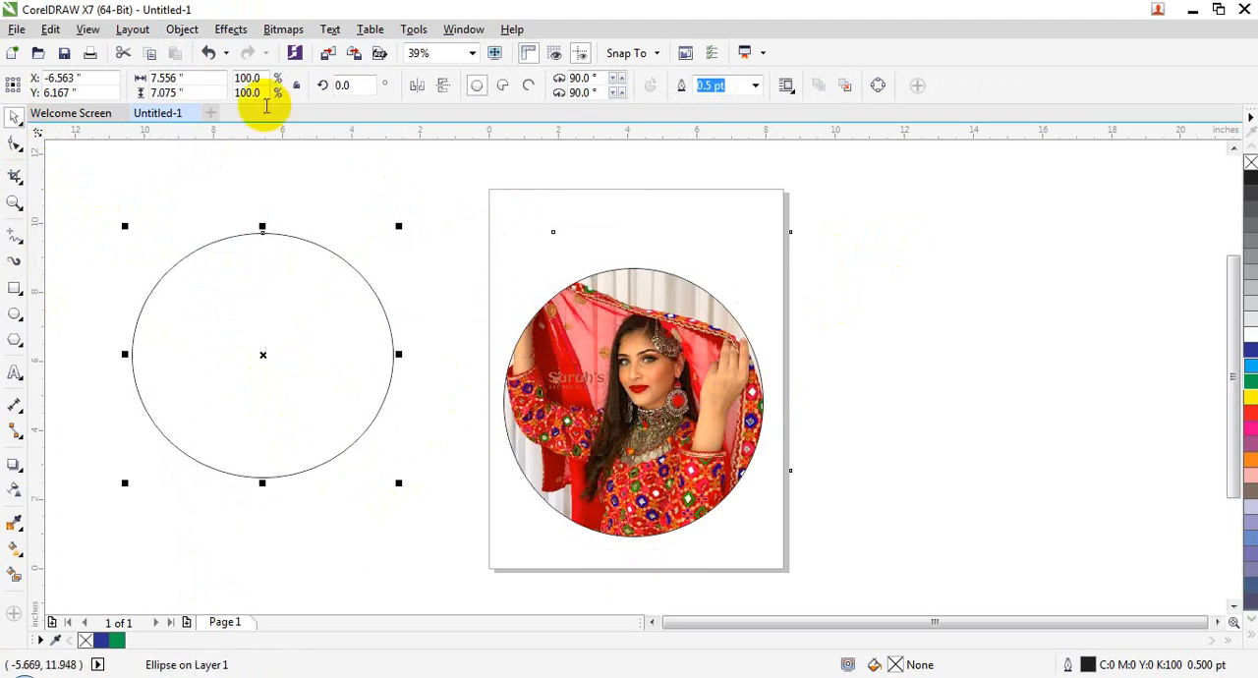
click(183, 29)
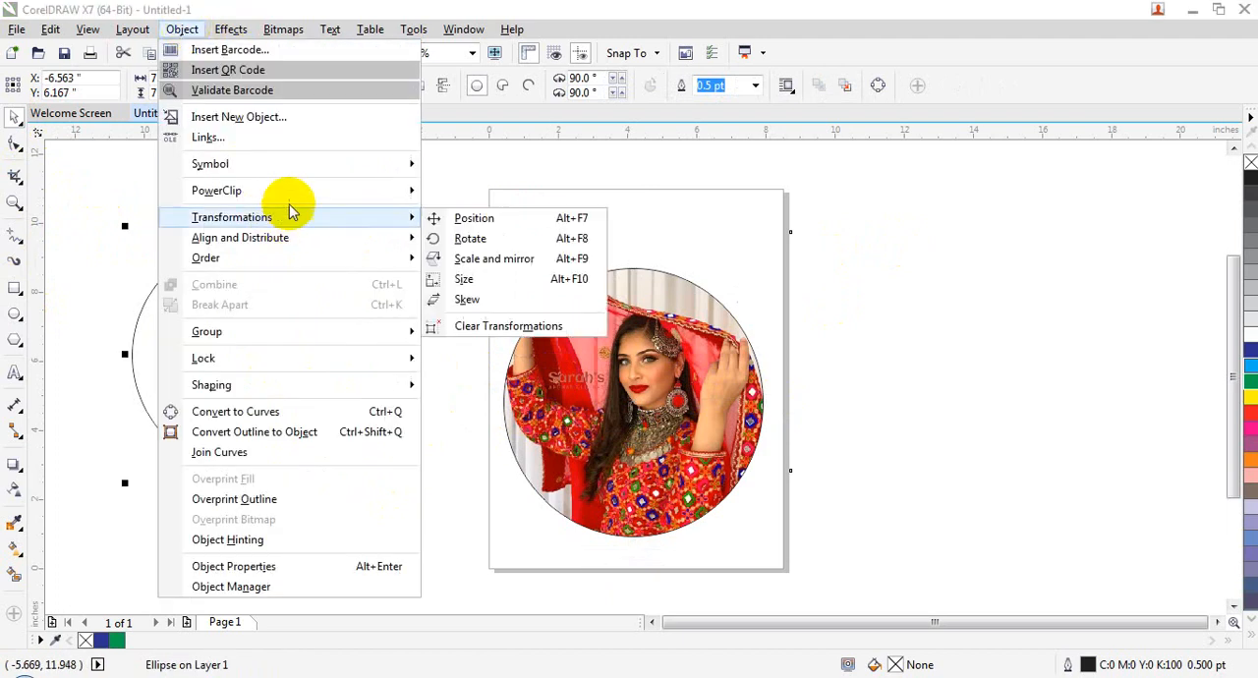
click(516, 418)
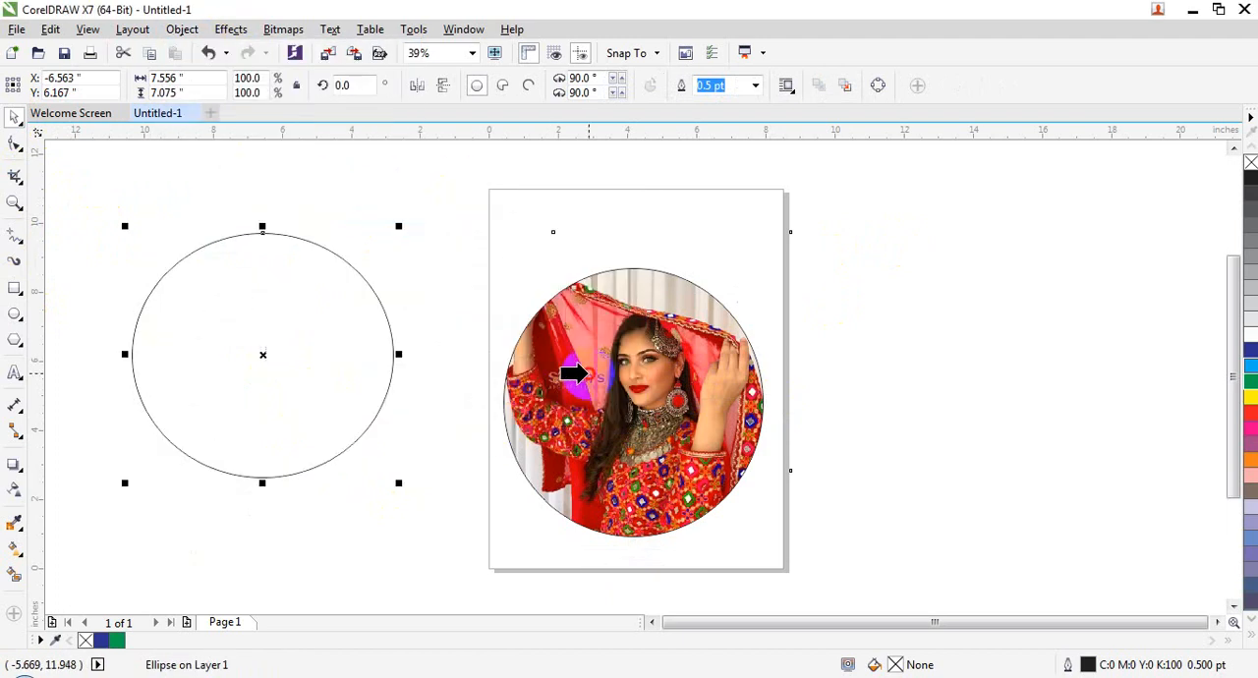
click(580, 374)
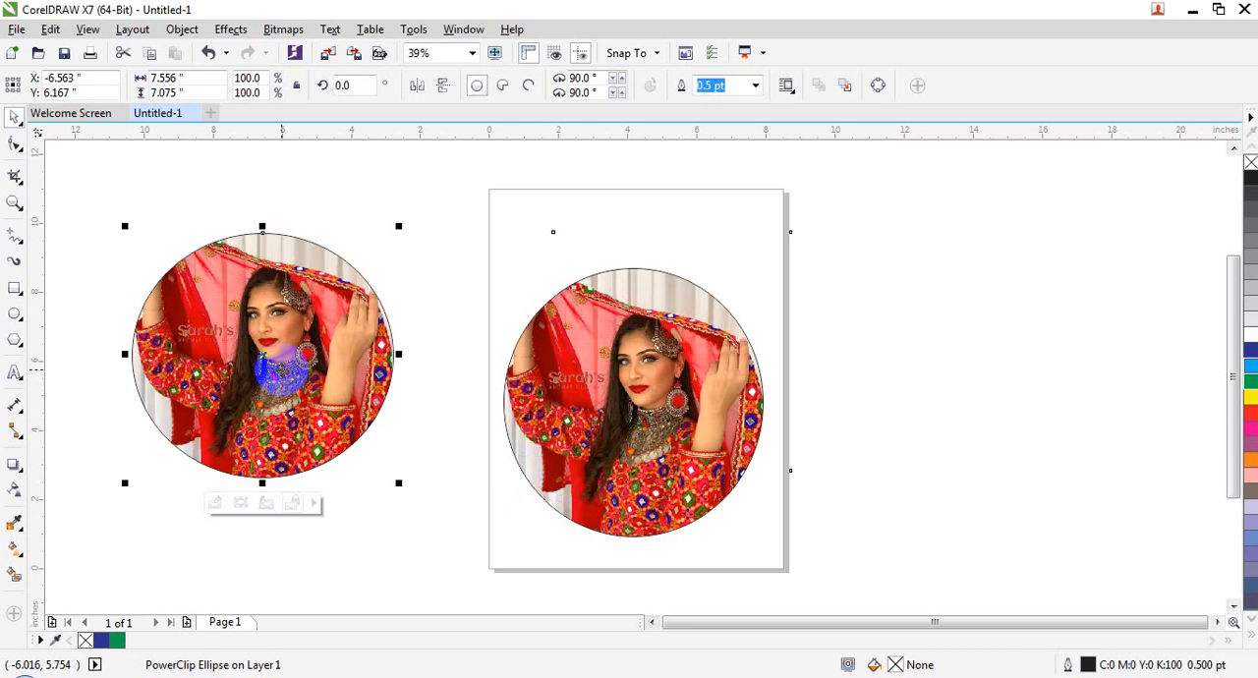
Step: Undo the PowerClip copy into the ellipse beside the page
key(ctrl+z)
click(312, 371)
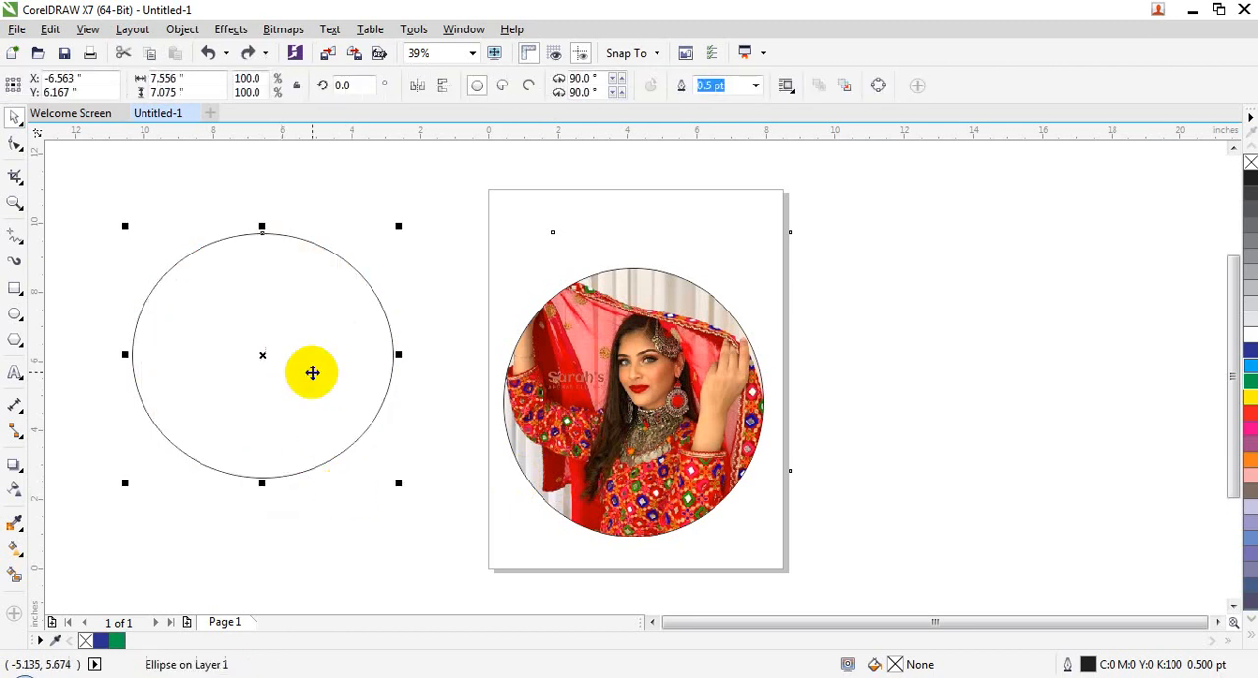
click(708, 387)
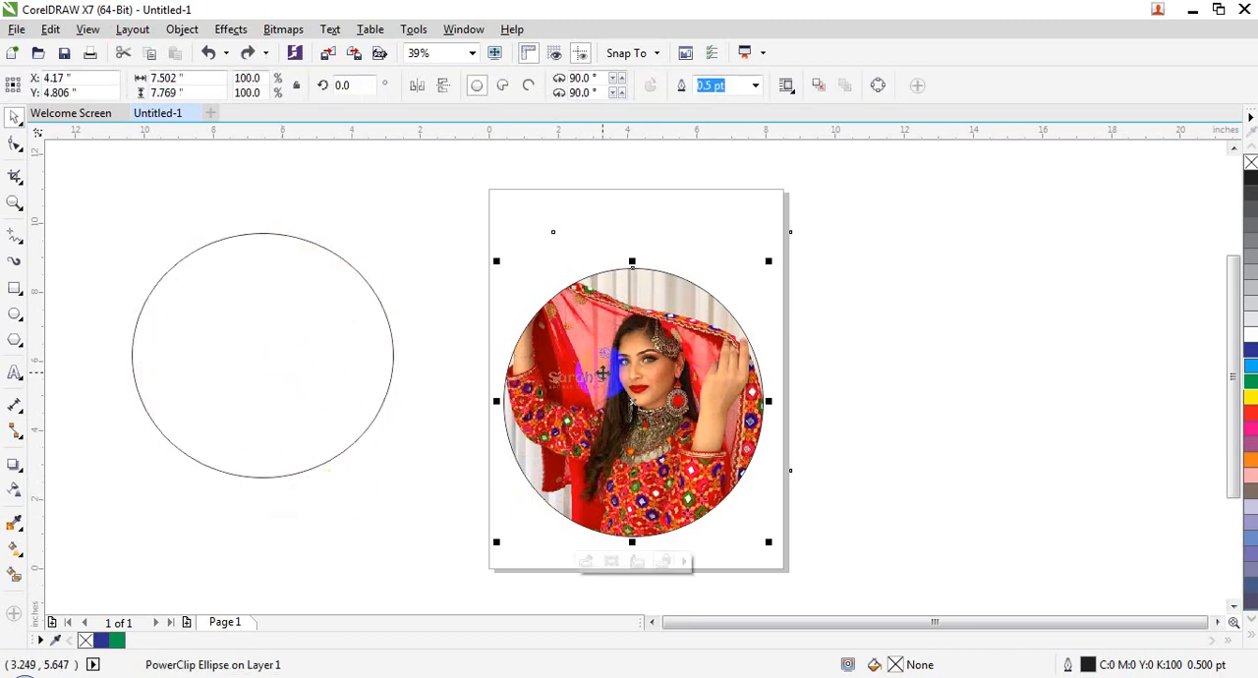
click(906, 319)
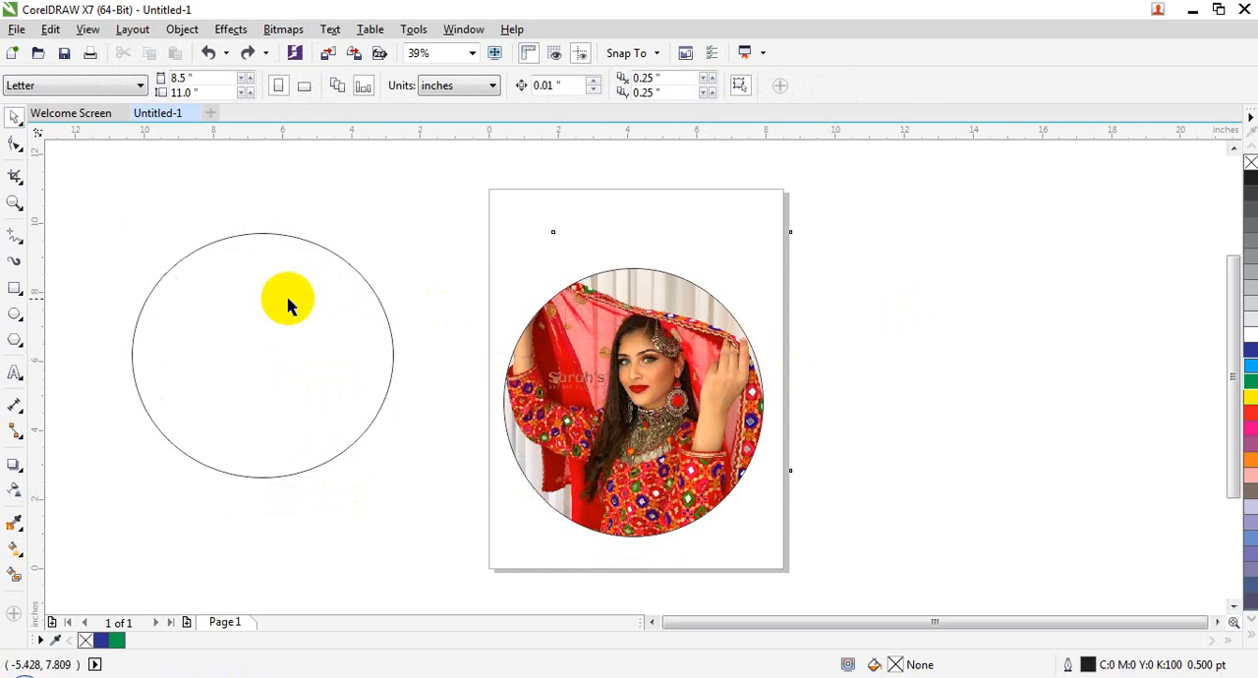
click(287, 300)
click(508, 365)
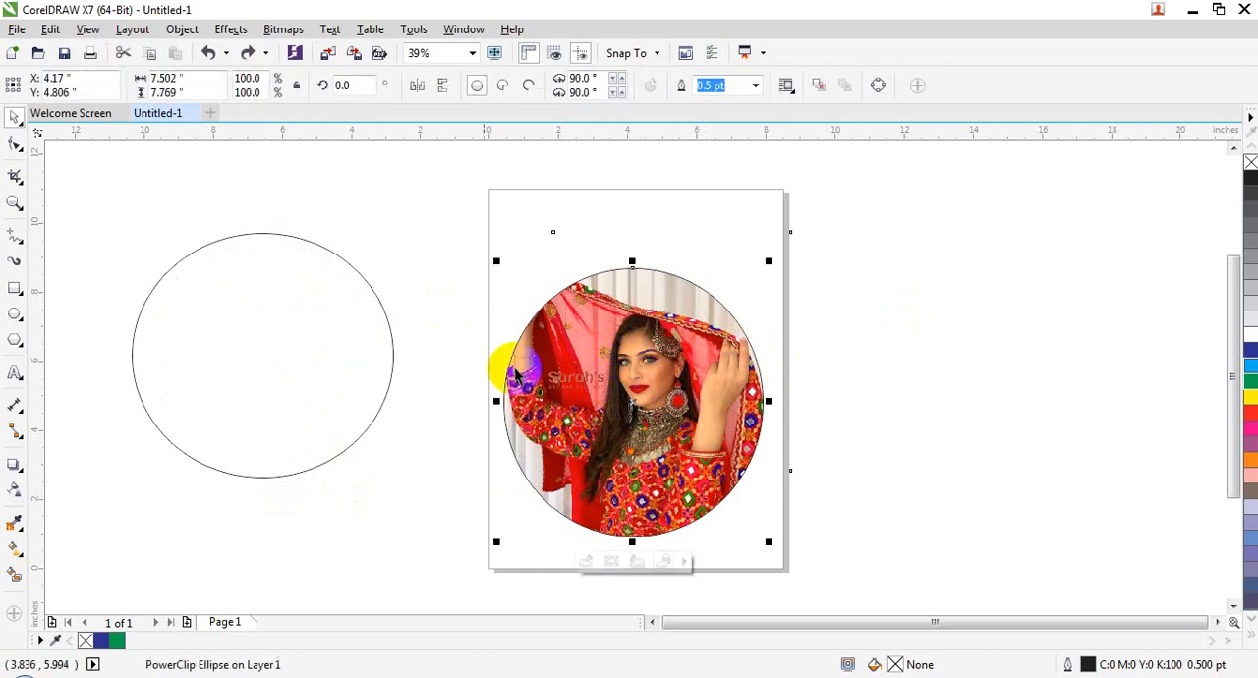
Step: Copy the PowerClip contents from the picture-filled ellipse into the empty ellipse once more and undo the copy
click(351, 372)
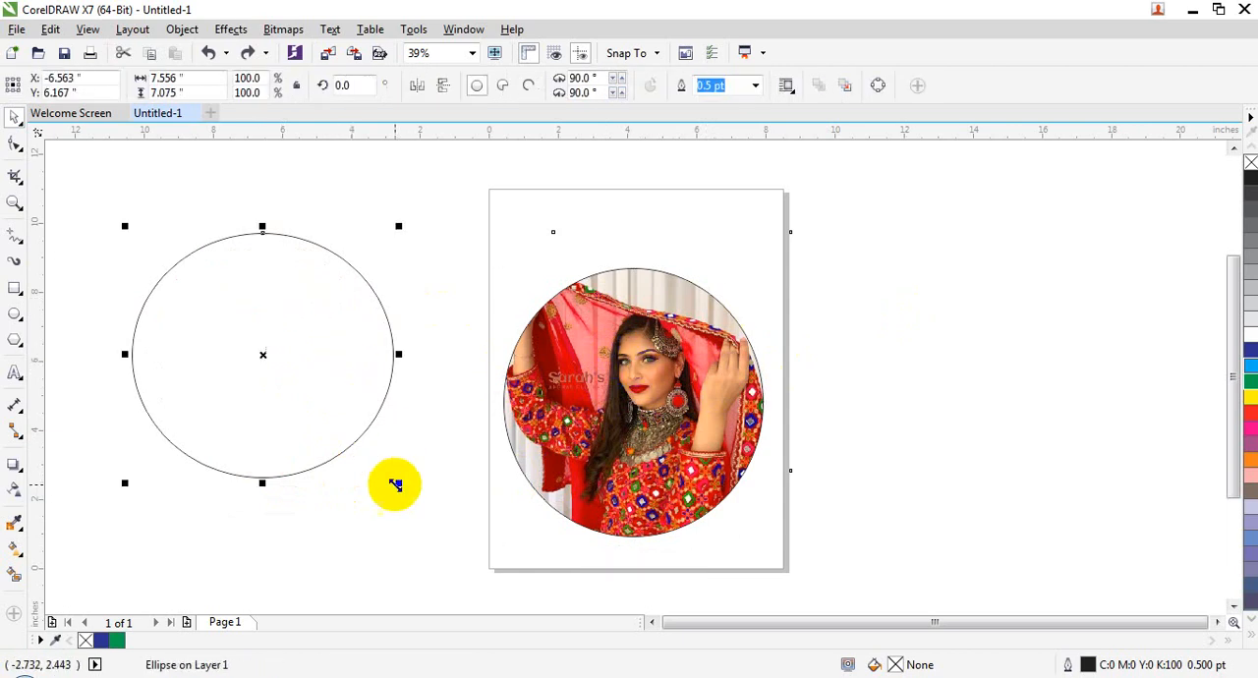
click(307, 568)
click(216, 268)
click(183, 29)
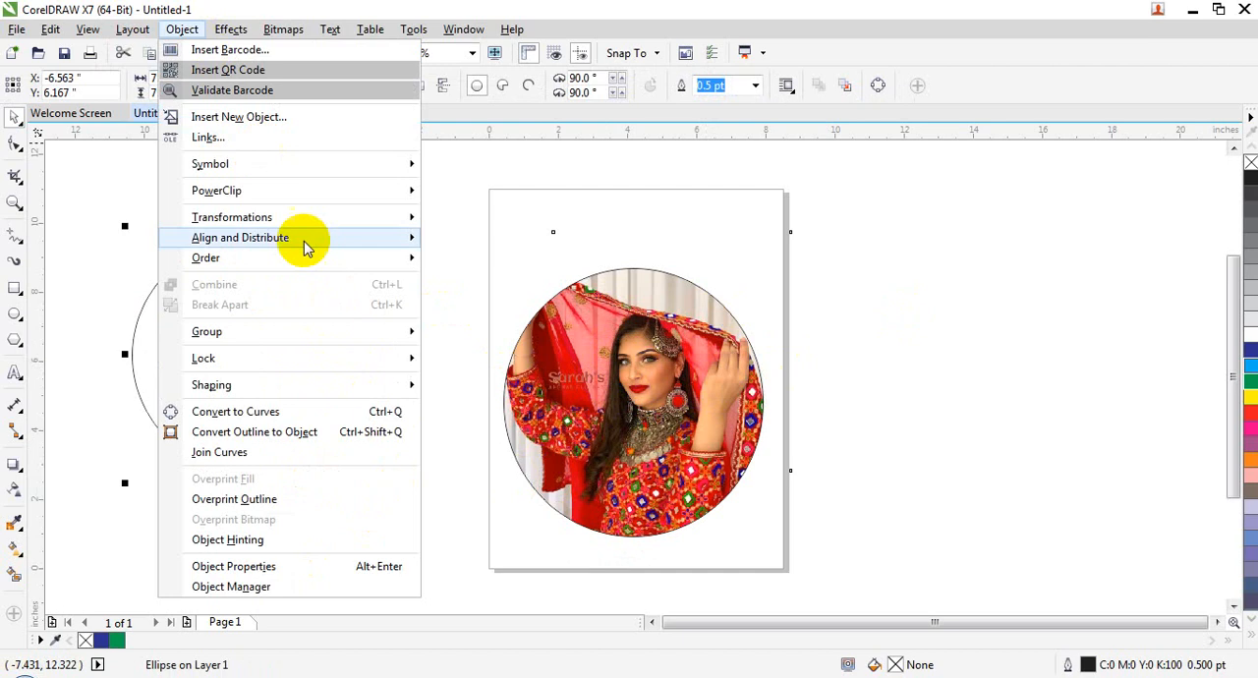
mouse_move(351, 189)
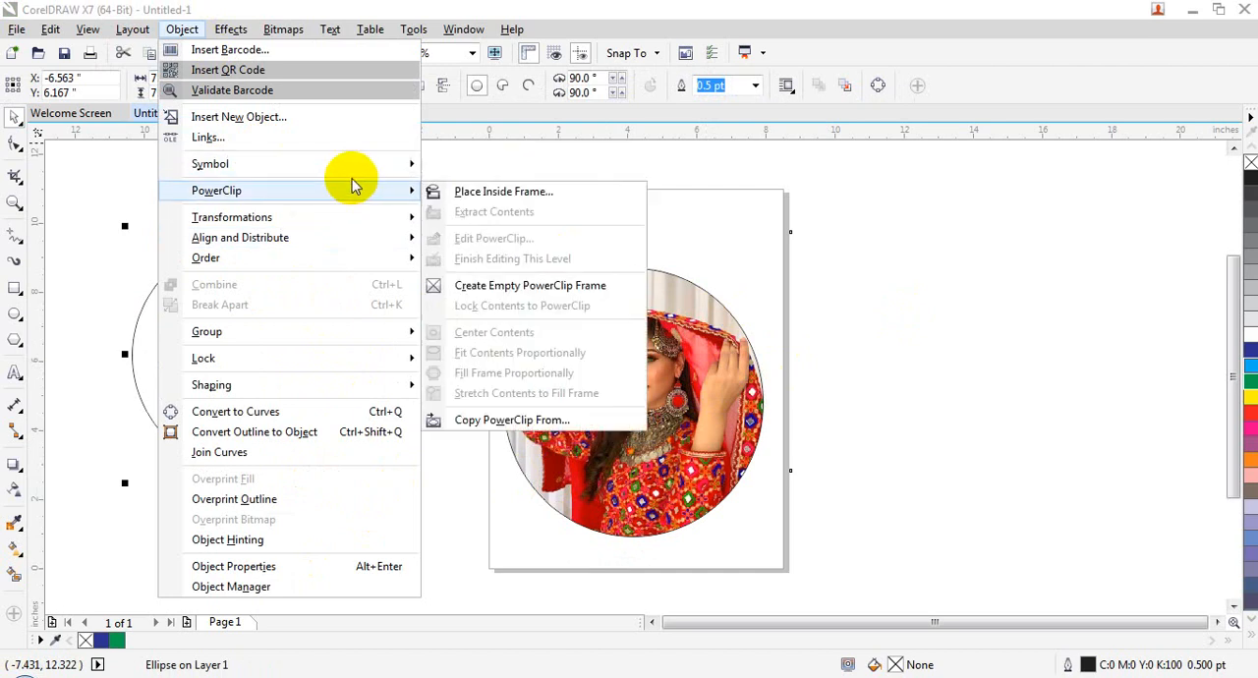
click(501, 420)
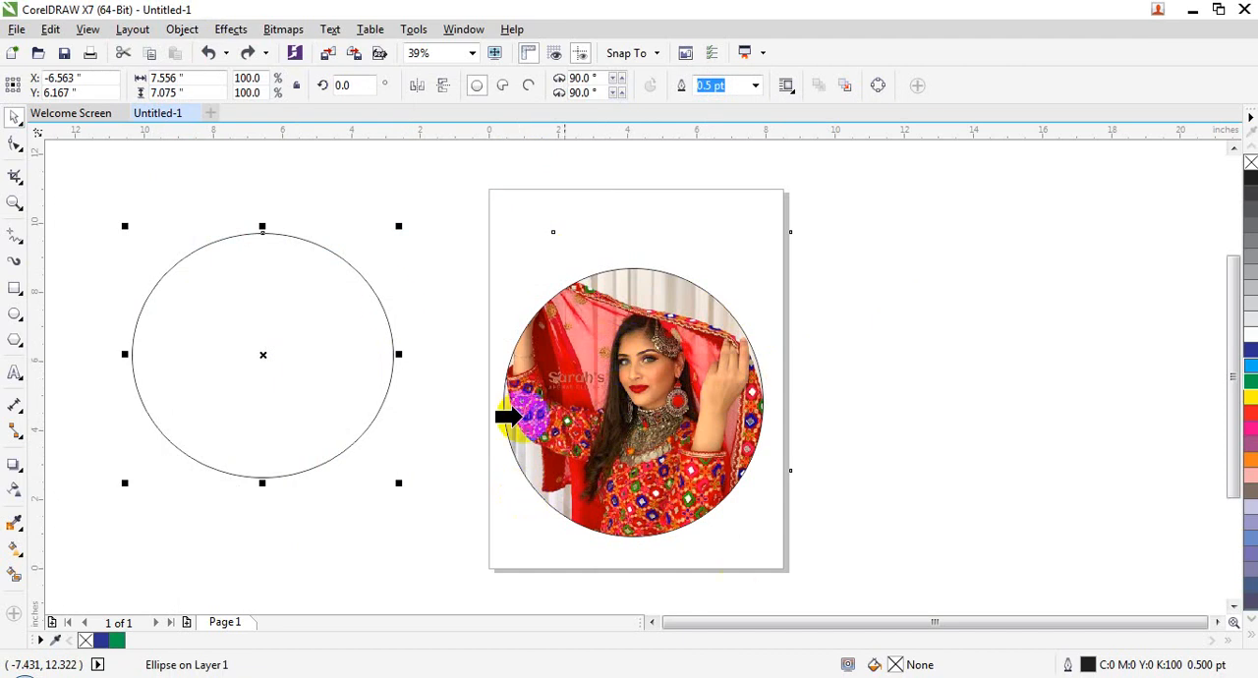
click(643, 394)
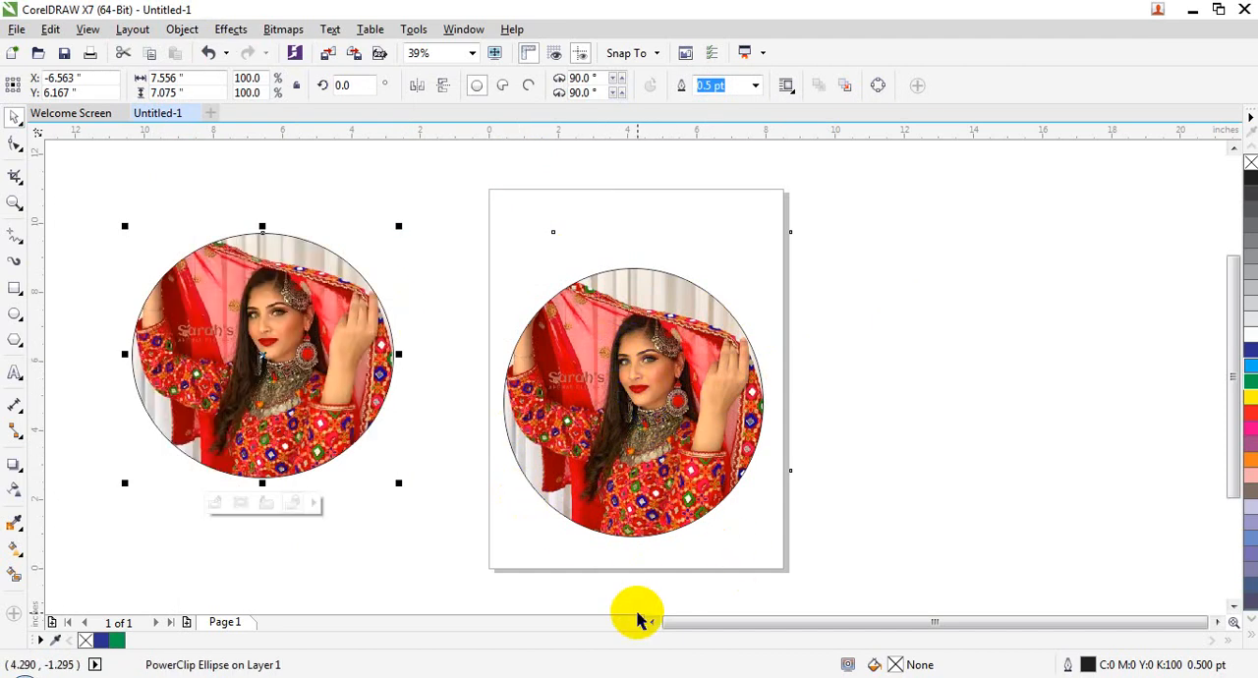
key(ctrl+z)
click(566, 344)
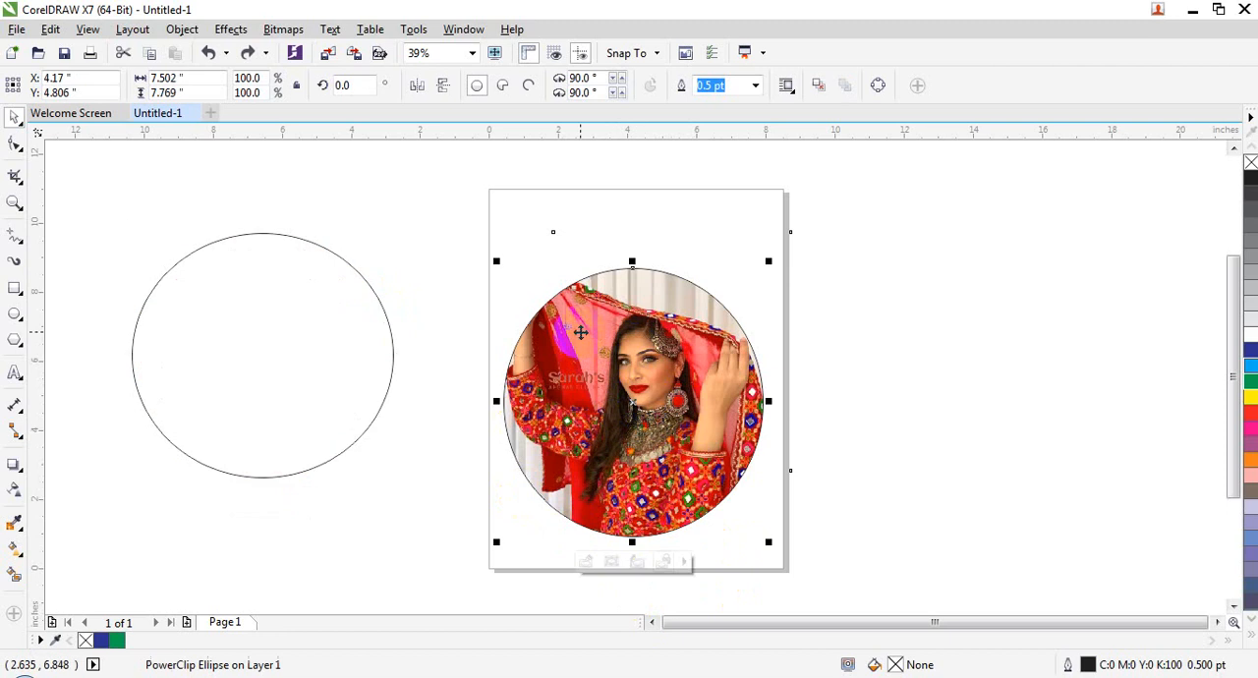
click(182, 29)
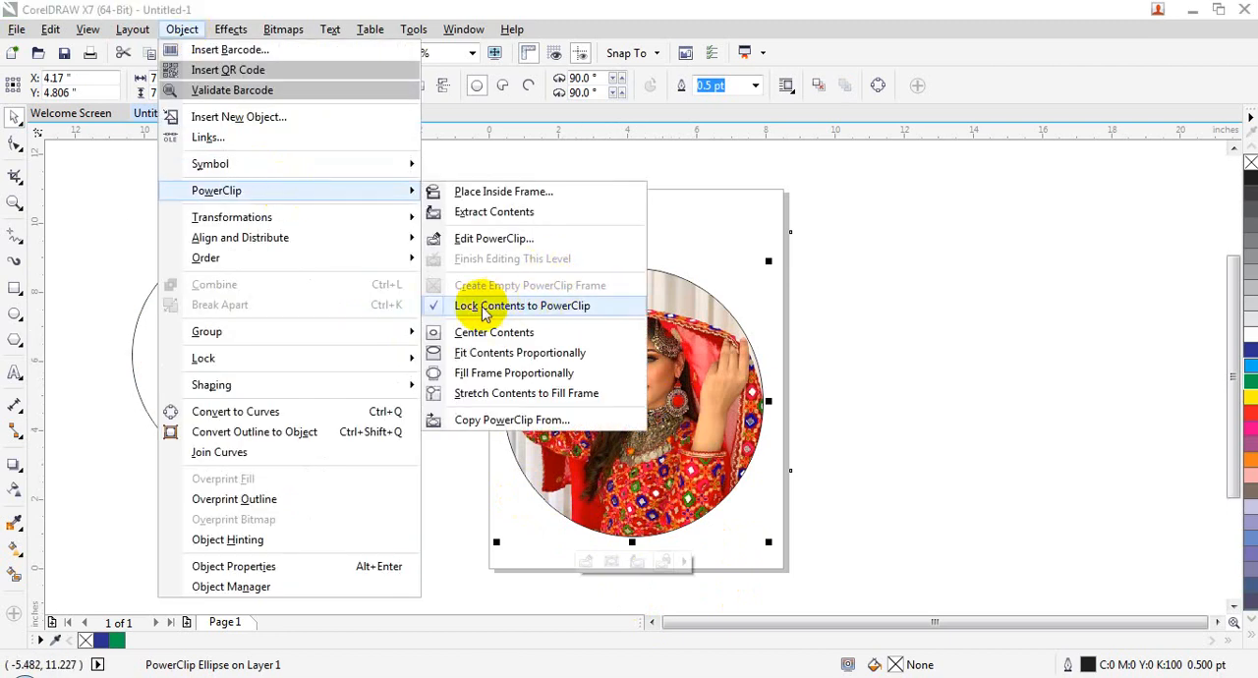
click(480, 576)
click(579, 424)
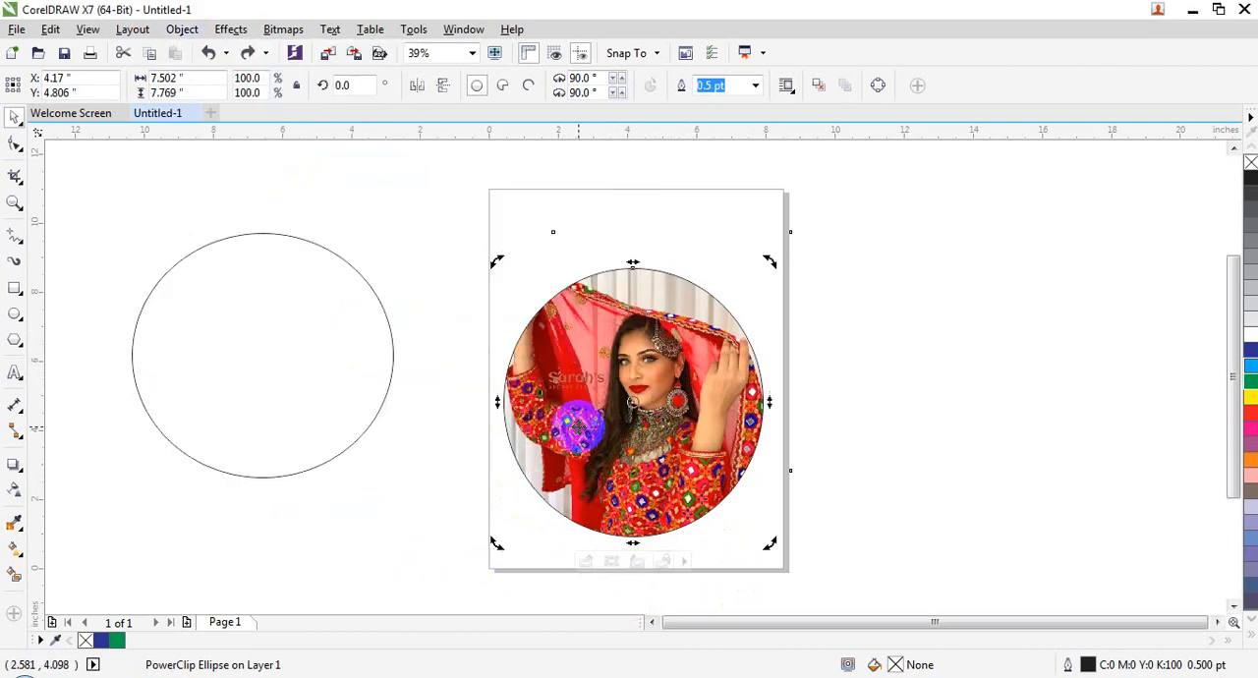
Step: Turn the empty ellipse beside the page into an empty PowerClip frame
click(208, 52)
click(181, 30)
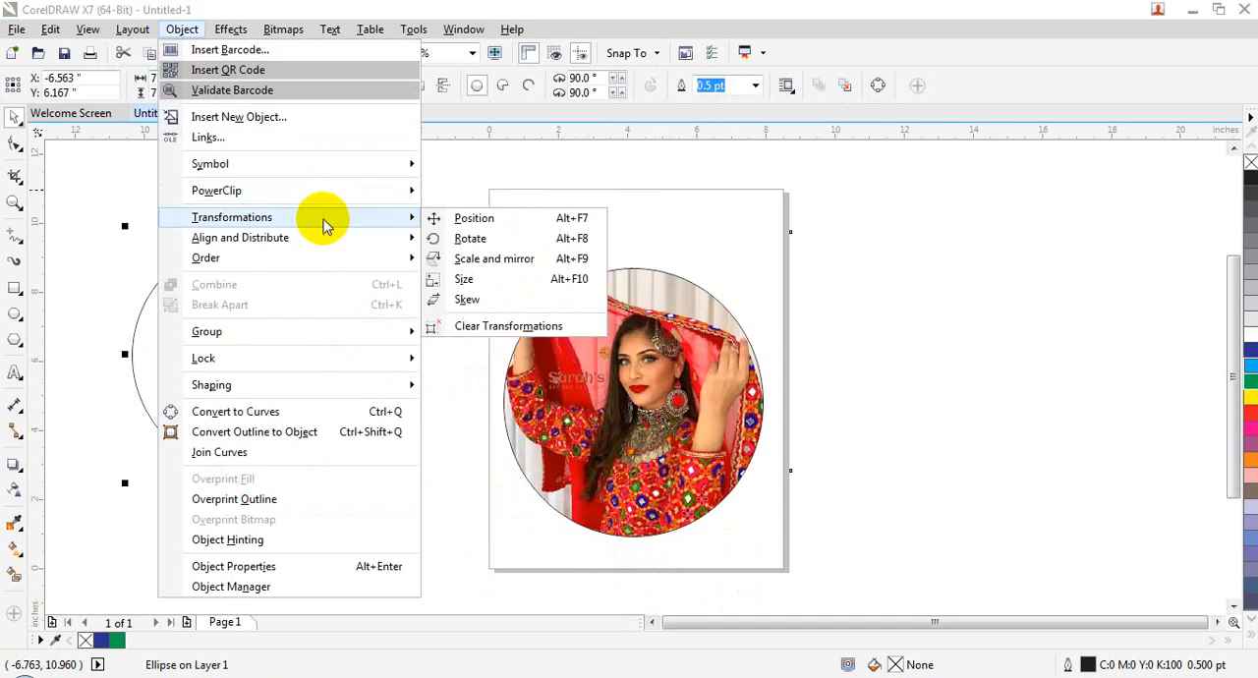
mouse_move(332, 201)
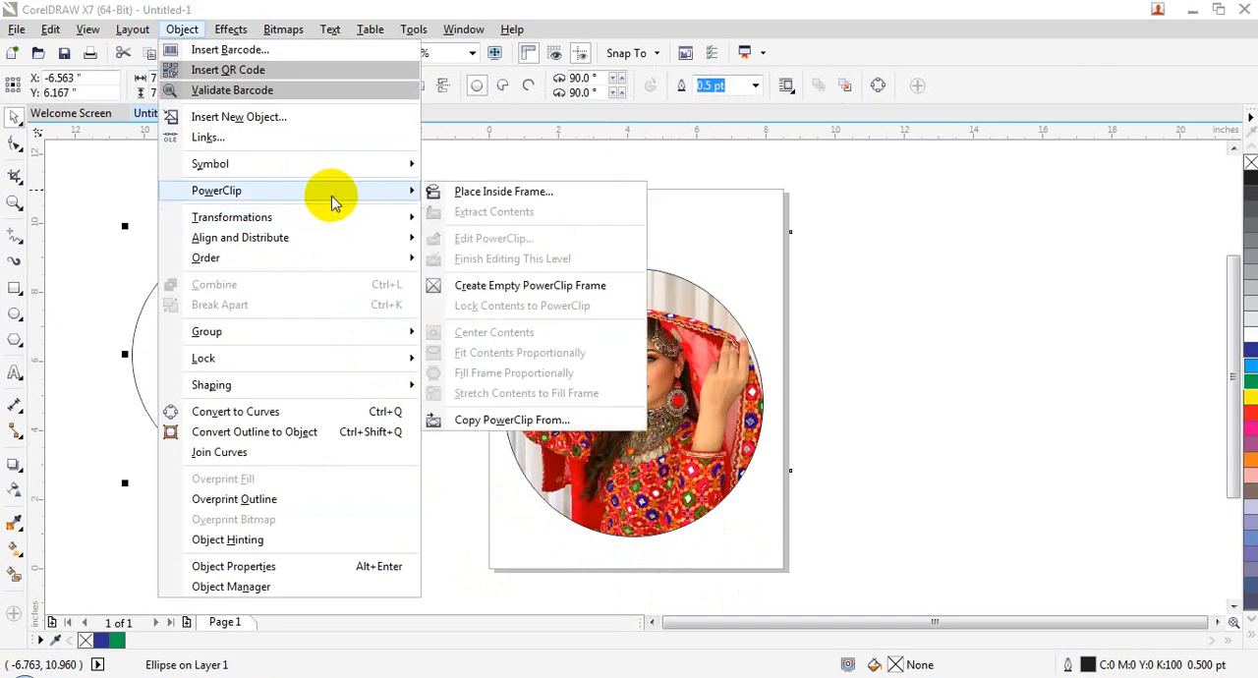
click(471, 285)
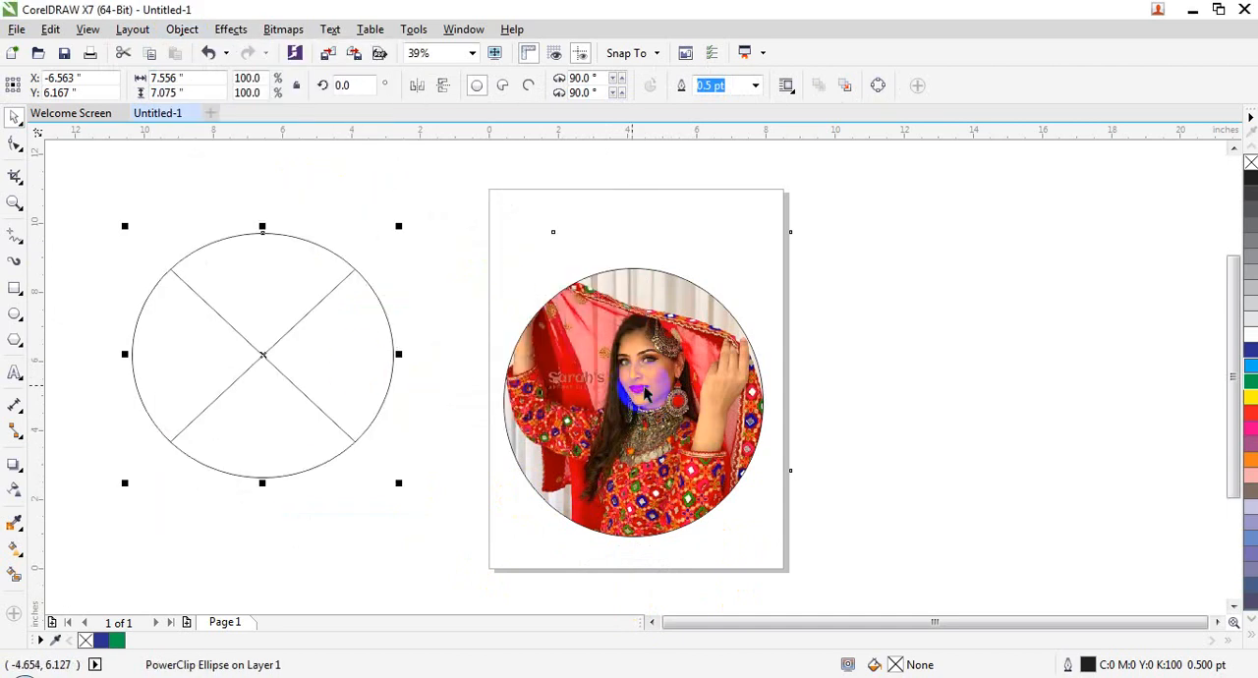
click(310, 376)
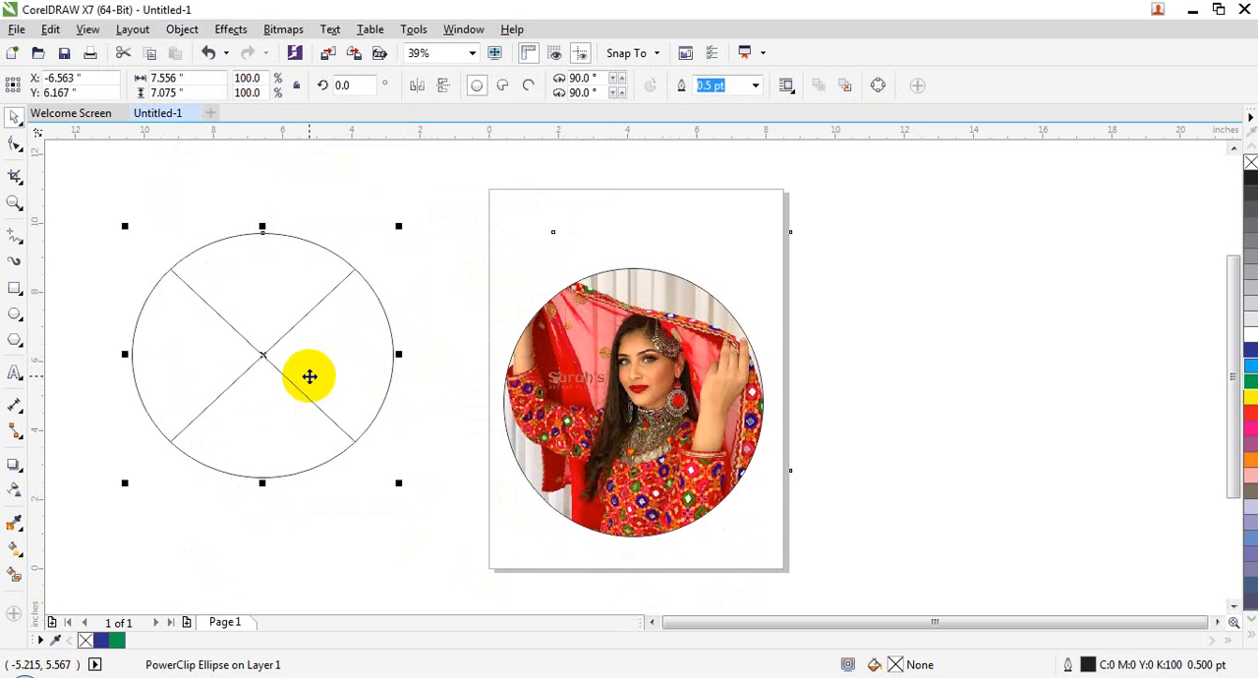
click(182, 29)
mouse_move(324, 189)
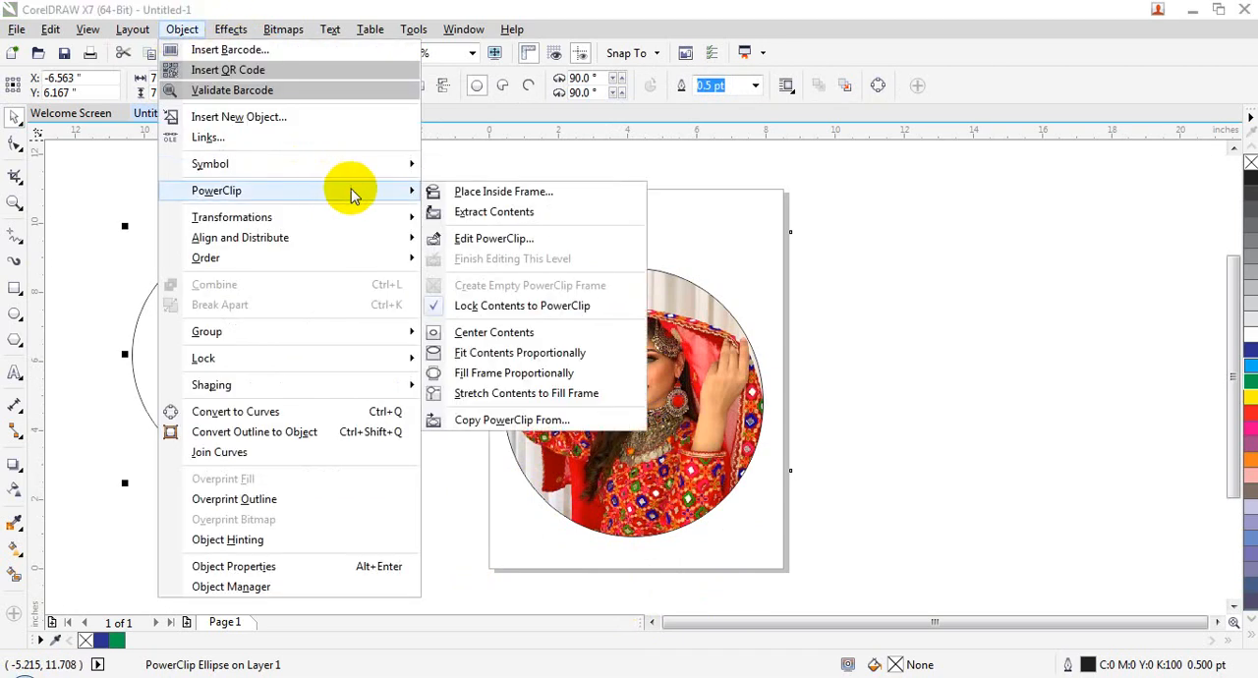
click(719, 434)
Step: Set the frame type of the picture-filled ellipse to None and undo the change
click(678, 420)
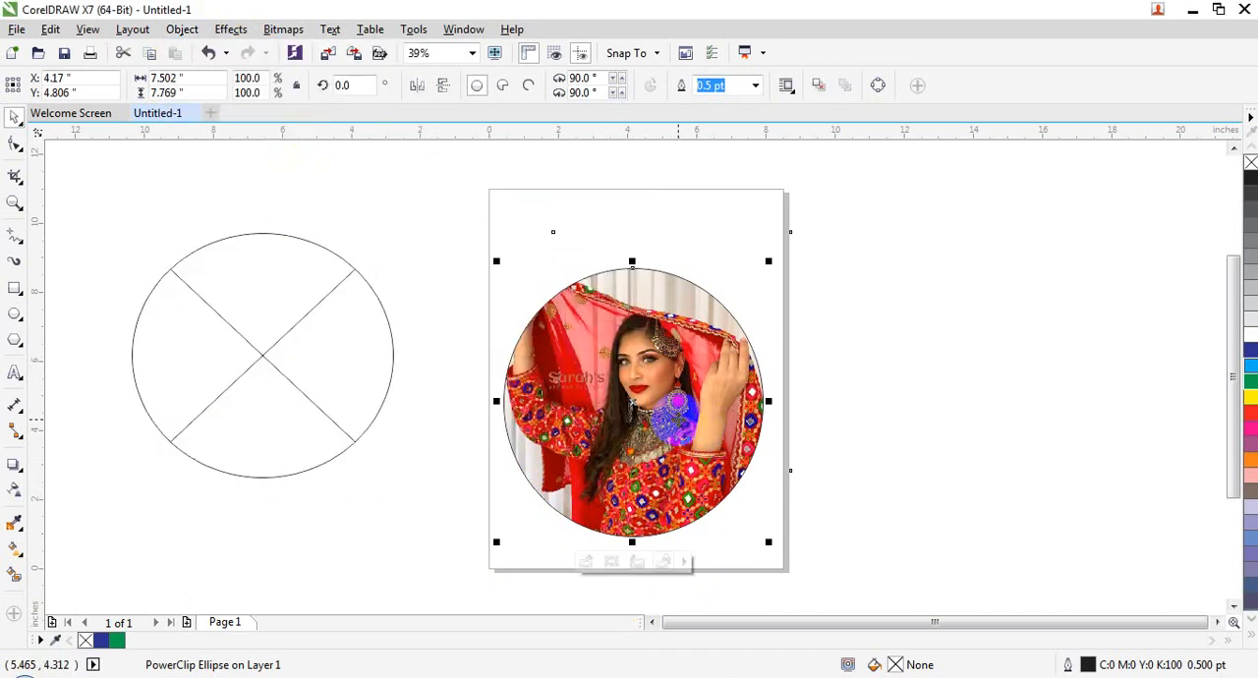
right_click(647, 393)
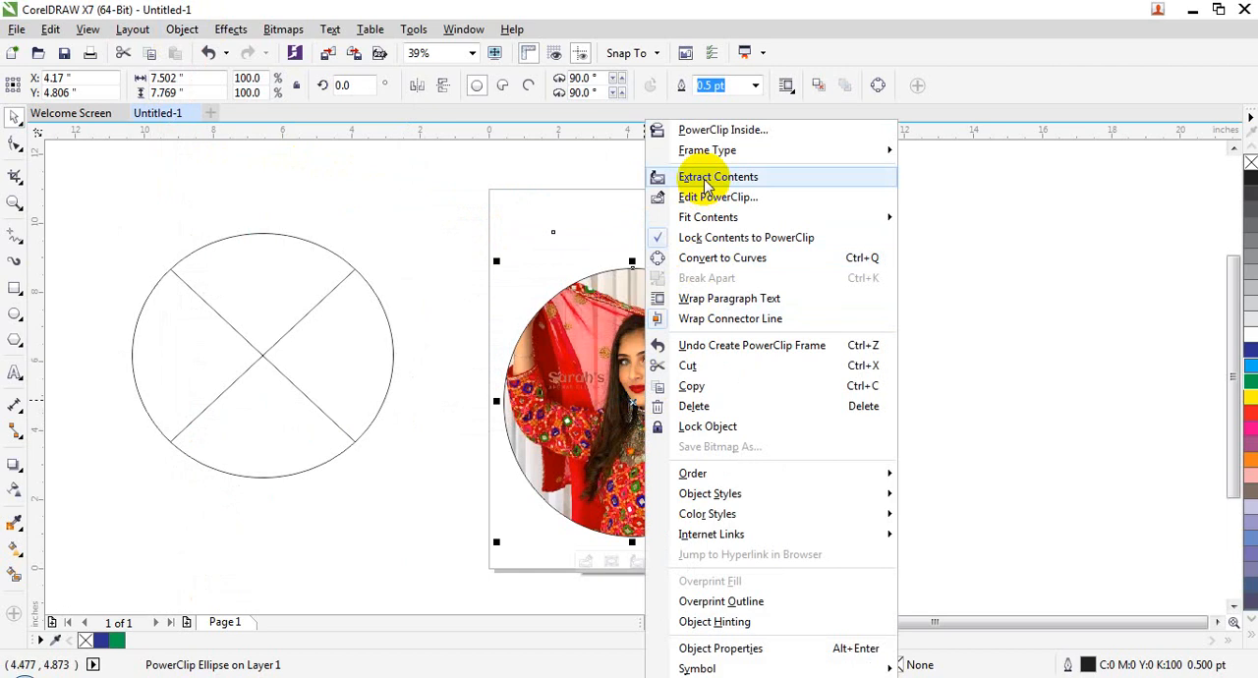
mouse_move(717, 224)
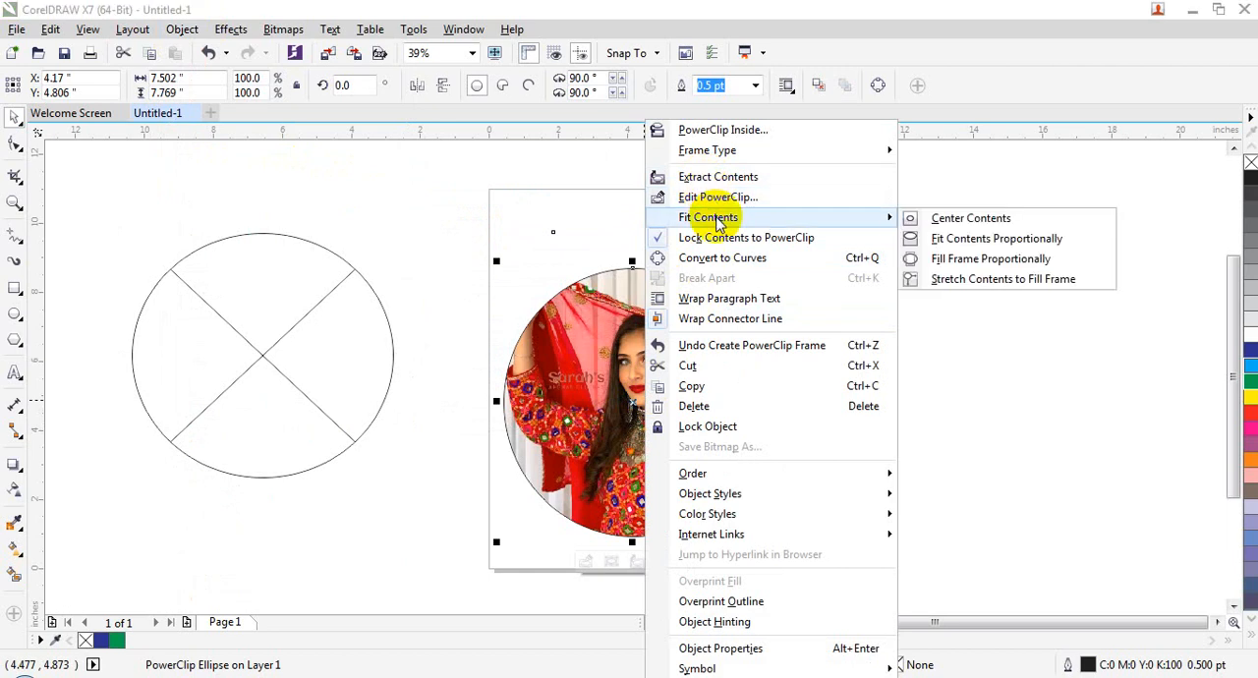
mouse_move(718, 154)
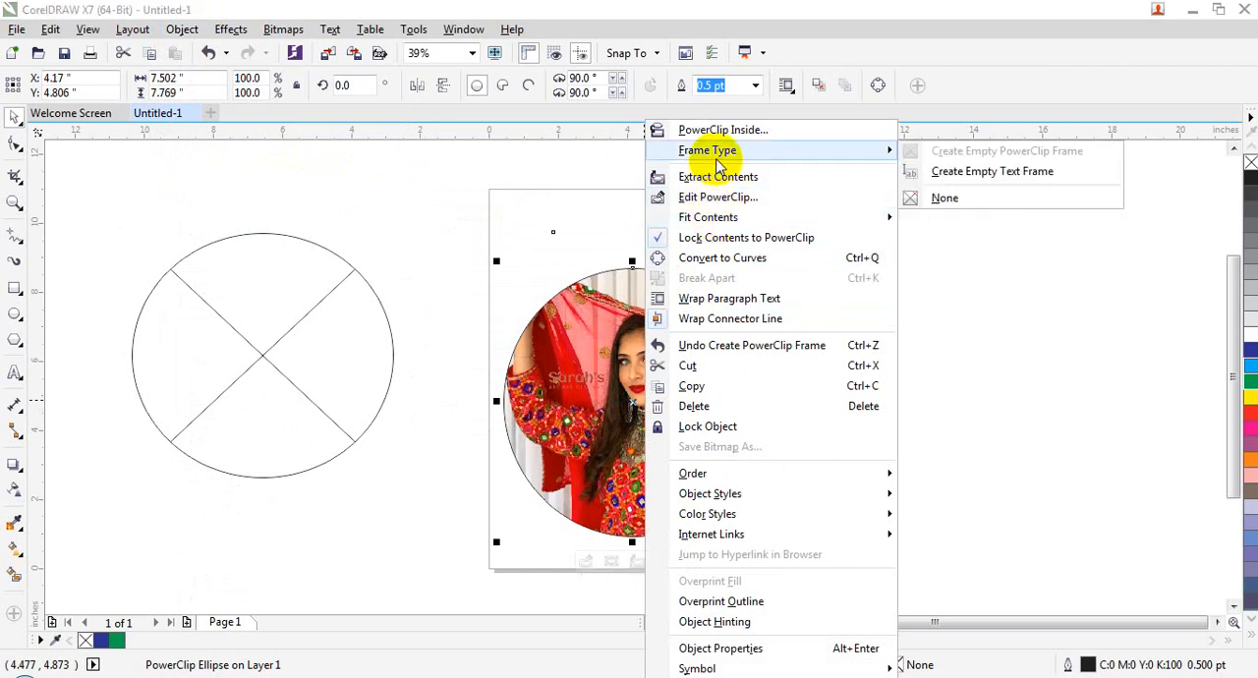
click(992, 200)
click(691, 367)
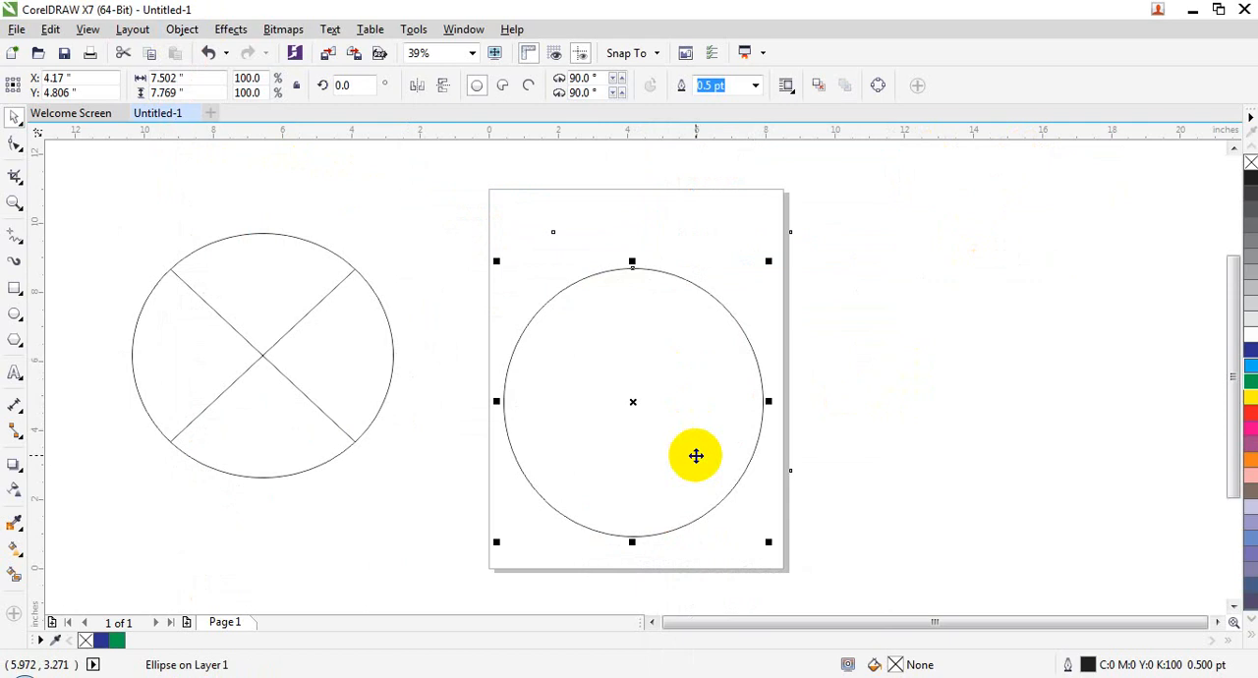
key(ctrl+z)
Step: Edit the PowerClip on the page, enlarge its picture to about 9.09 by 9.41 inches, and finish editing the level
right_click(658, 403)
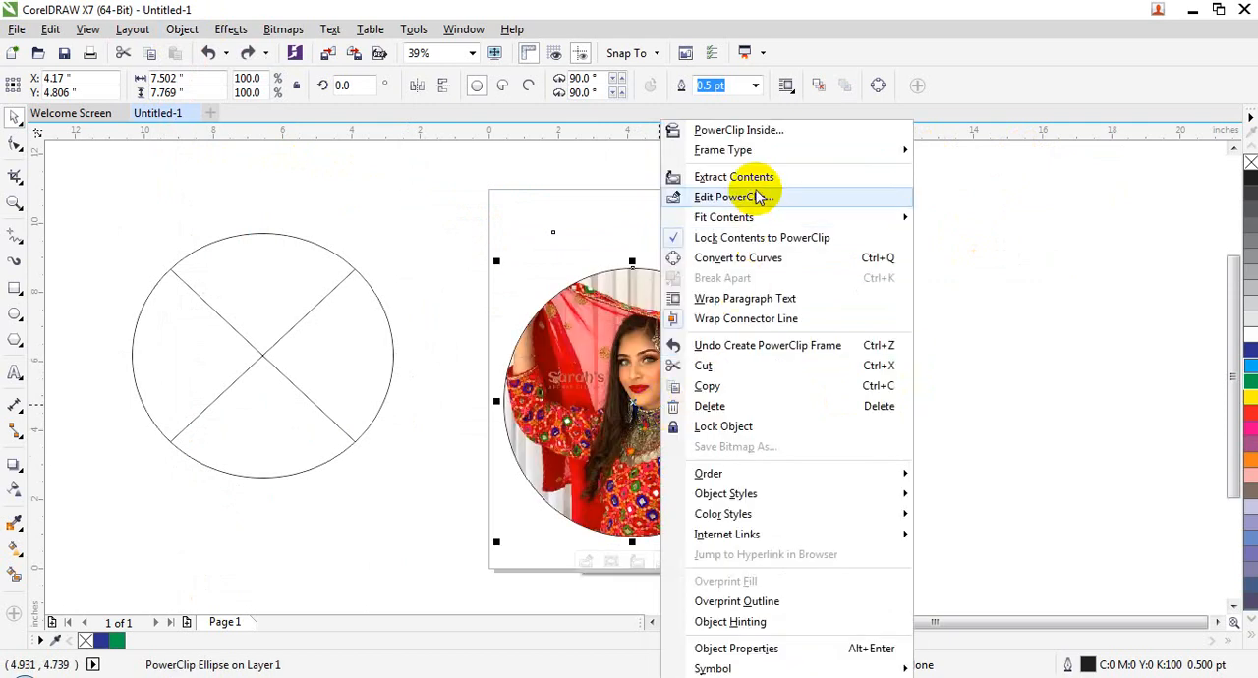
click(757, 196)
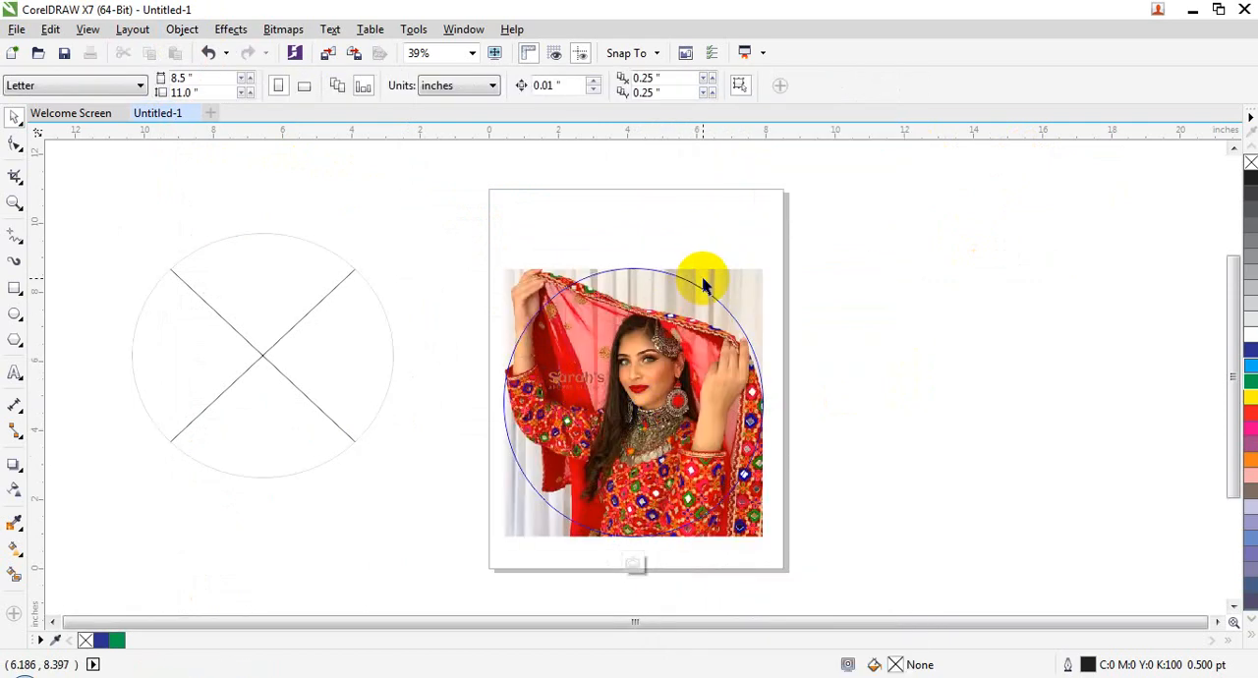
click(741, 279)
drag(768, 266, 808, 220)
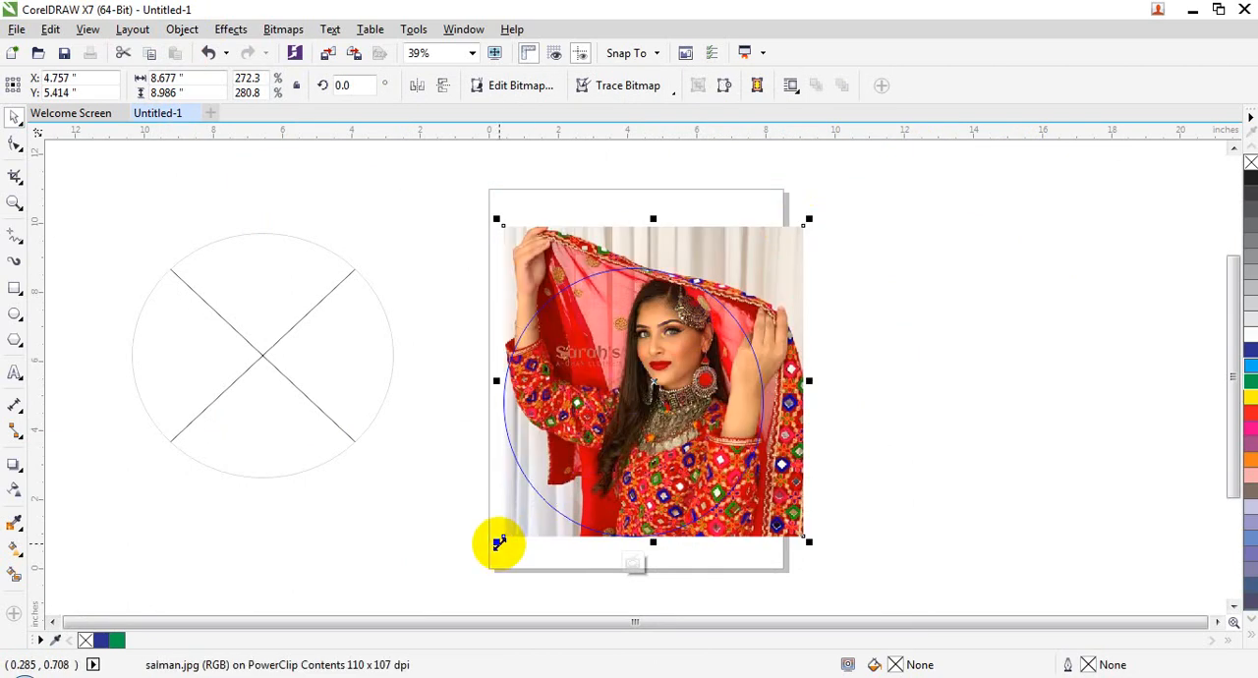
drag(498, 543, 483, 556)
right_click(612, 346)
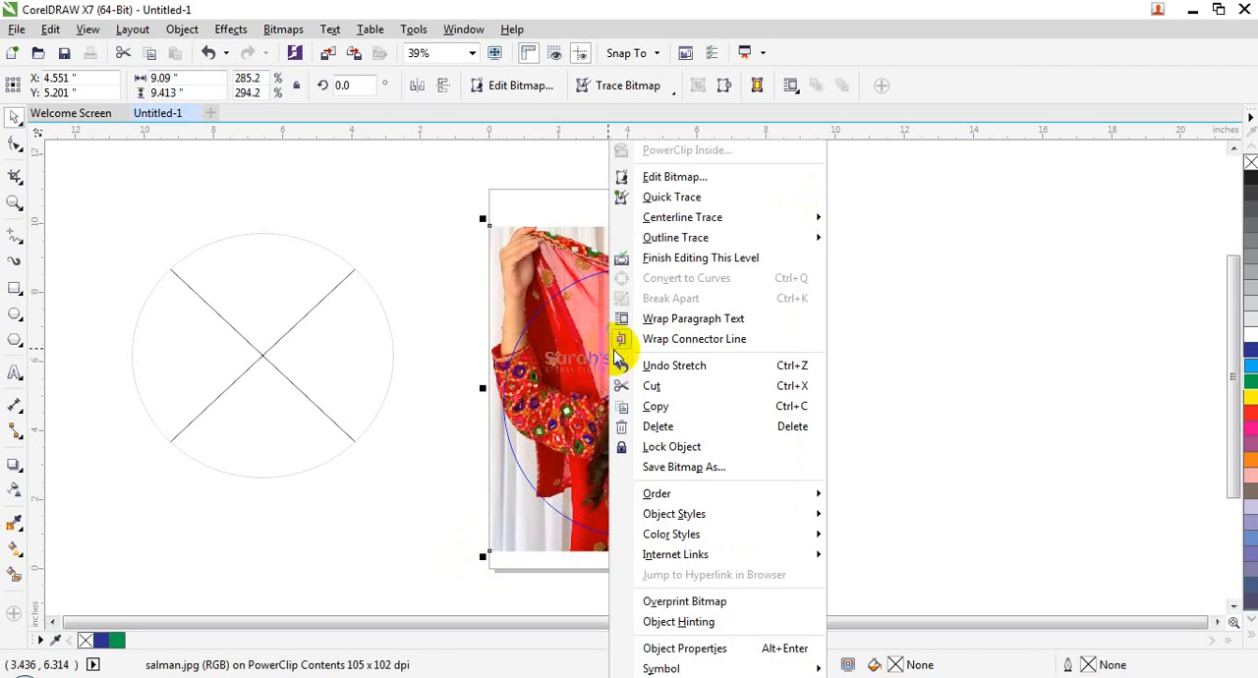
click(676, 258)
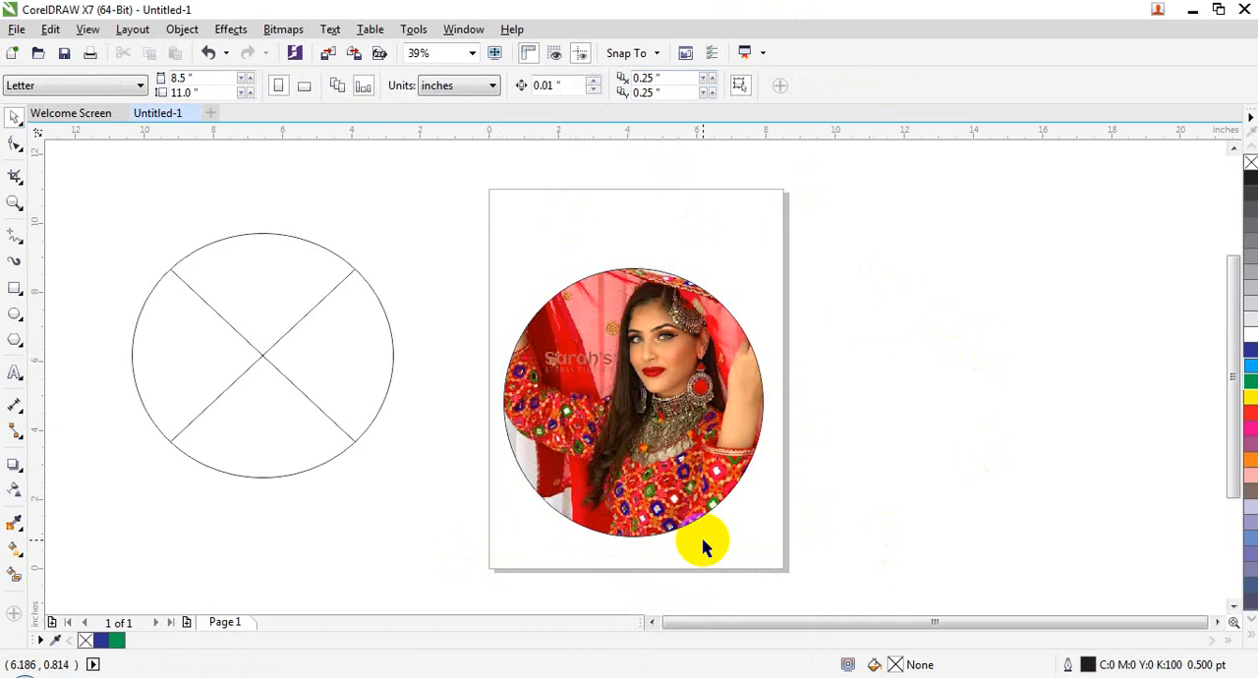
Step: Delete the picture-filled ellipse and the empty PowerClip frame beside the page
click(672, 498)
key(Delete)
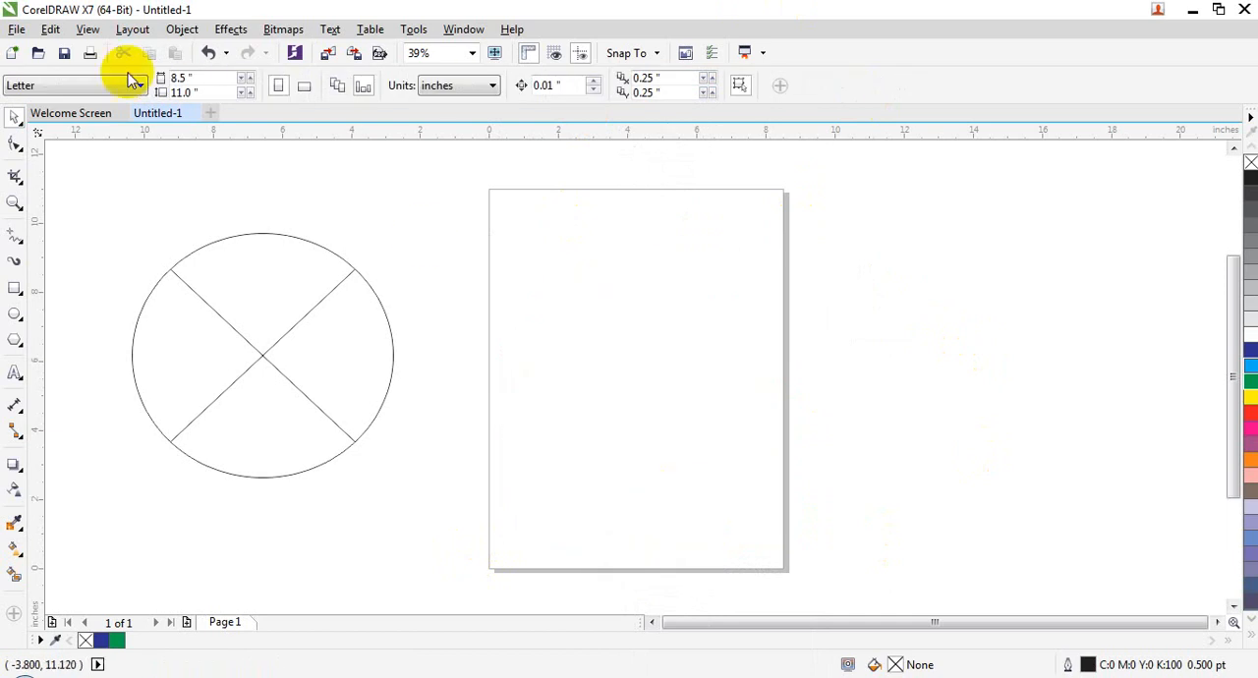
click(288, 471)
key(Delete)
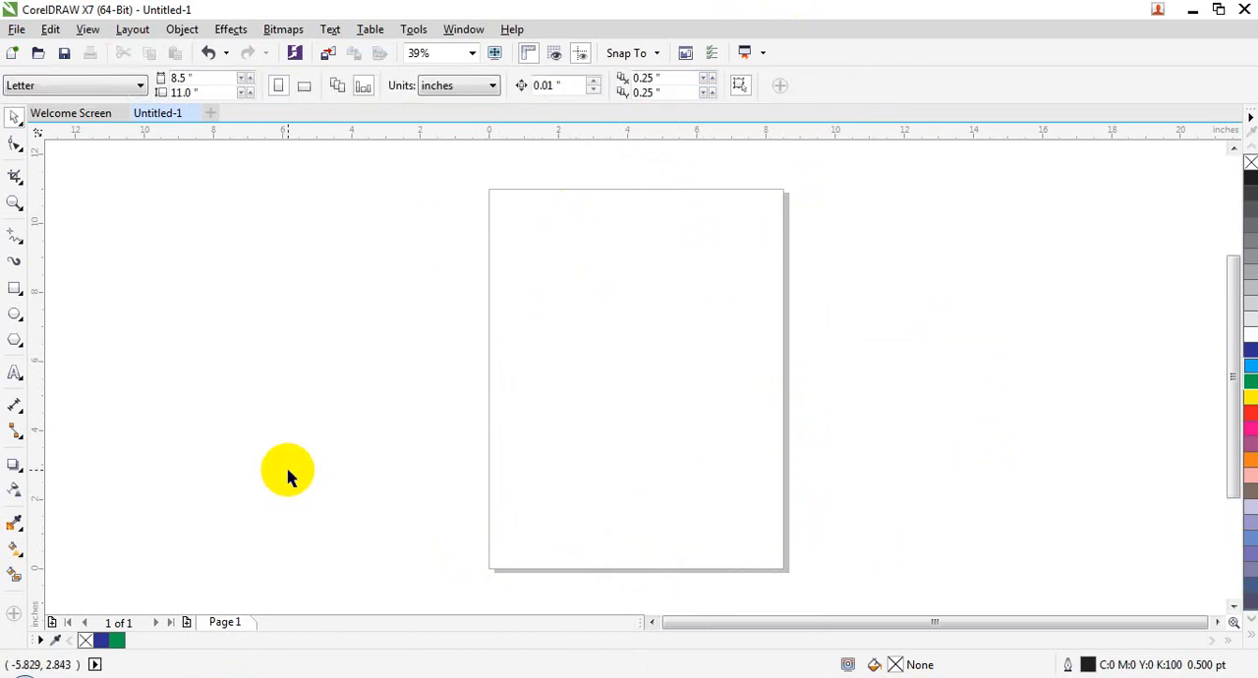
Step: Add the artistic text "welcome" across the page in bold 200 pt Arial
click(15, 373)
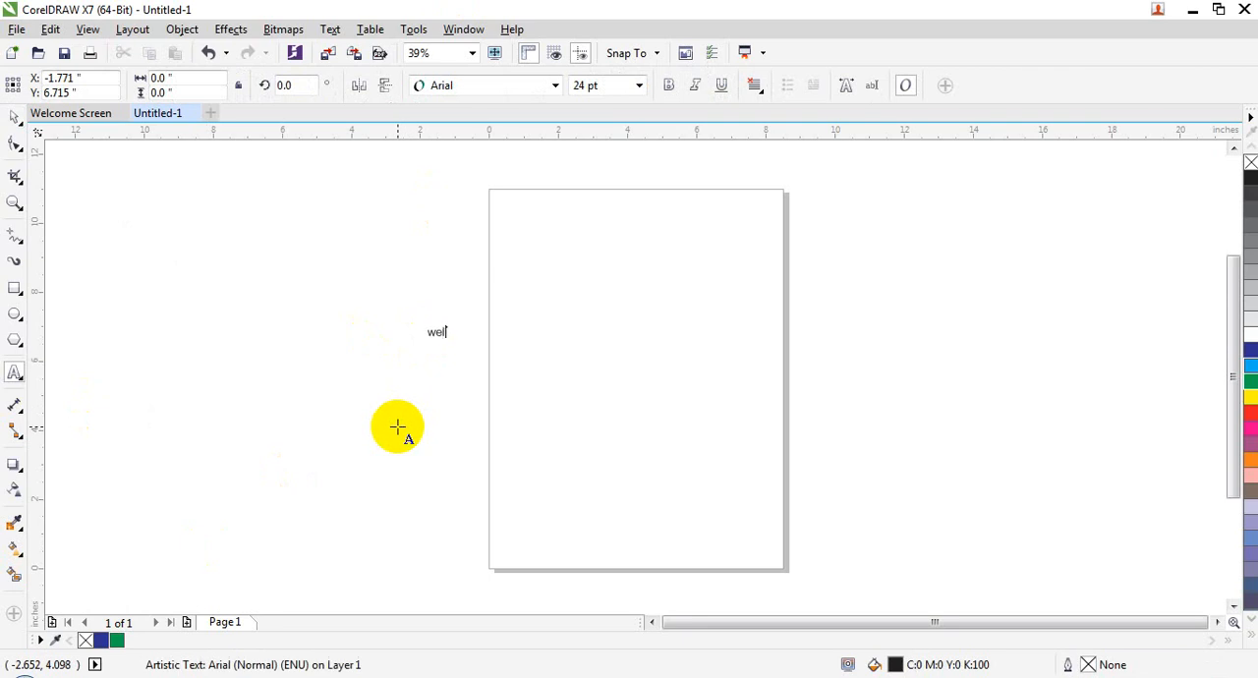
key(ctrl+shift+p)
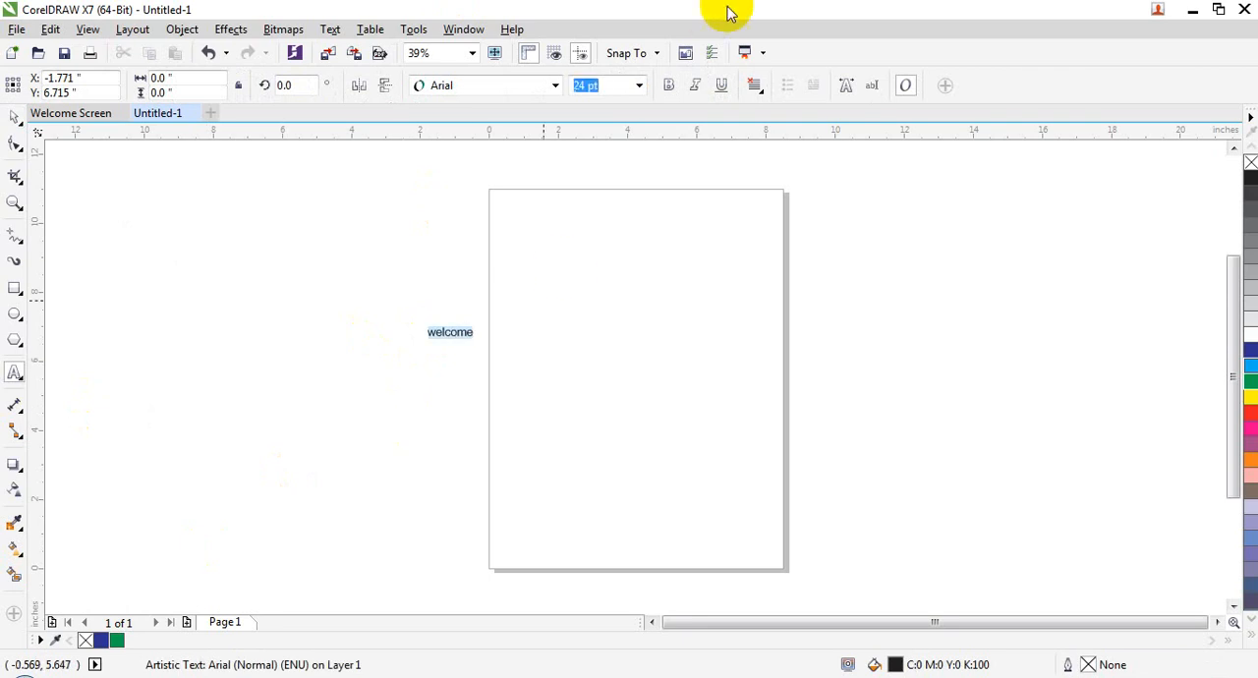
click(638, 85)
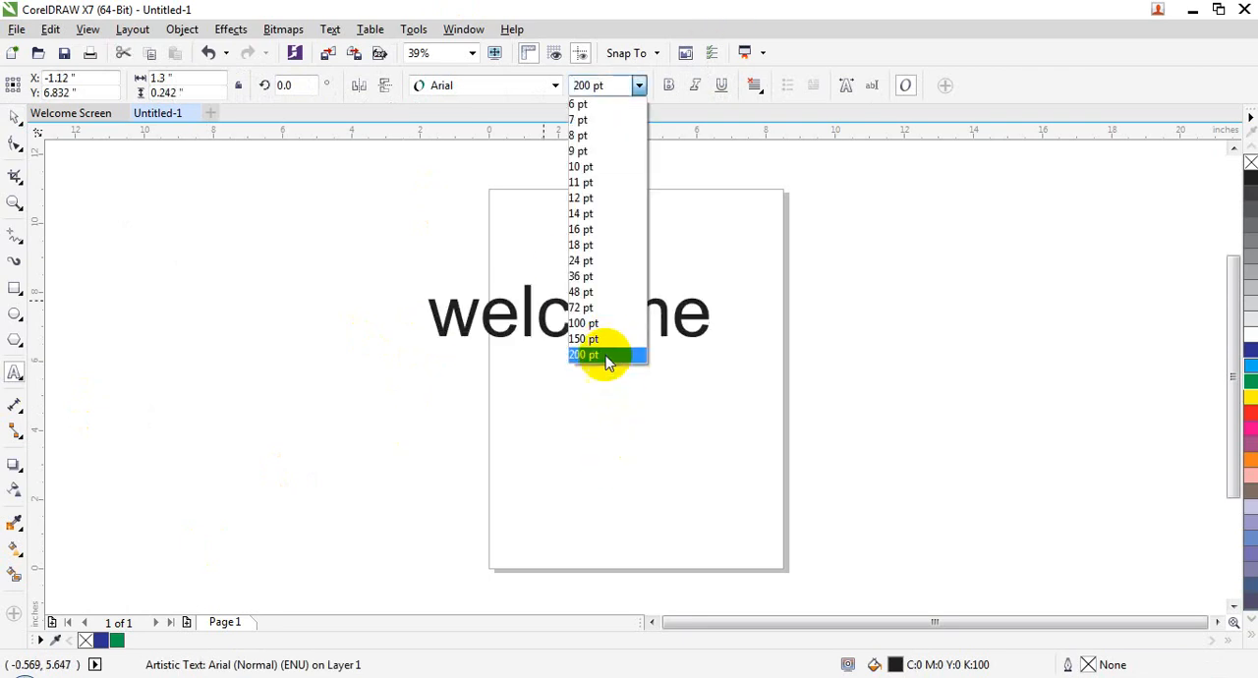
click(601, 355)
click(669, 86)
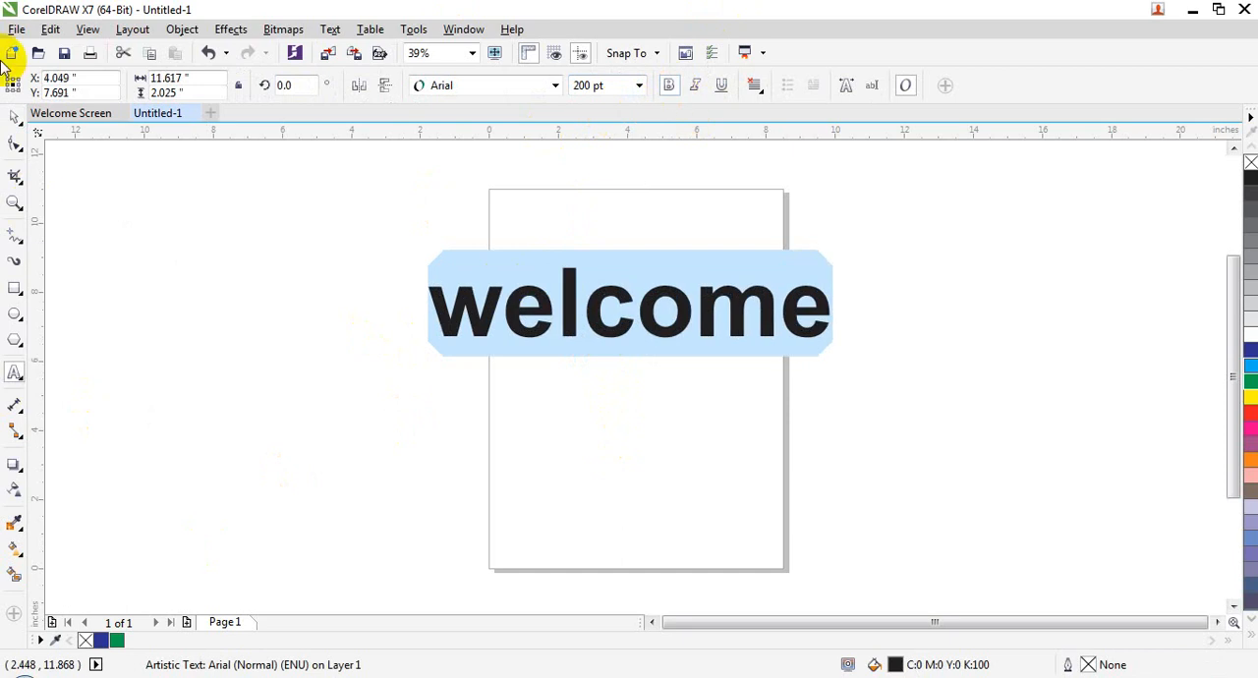
Step: Enlarge and stretch the "welcome" text to about 15.8 by 4.77 inches
click(14, 120)
drag(837, 340, 928, 546)
drag(675, 259, 673, 182)
drag(419, 270, 360, 282)
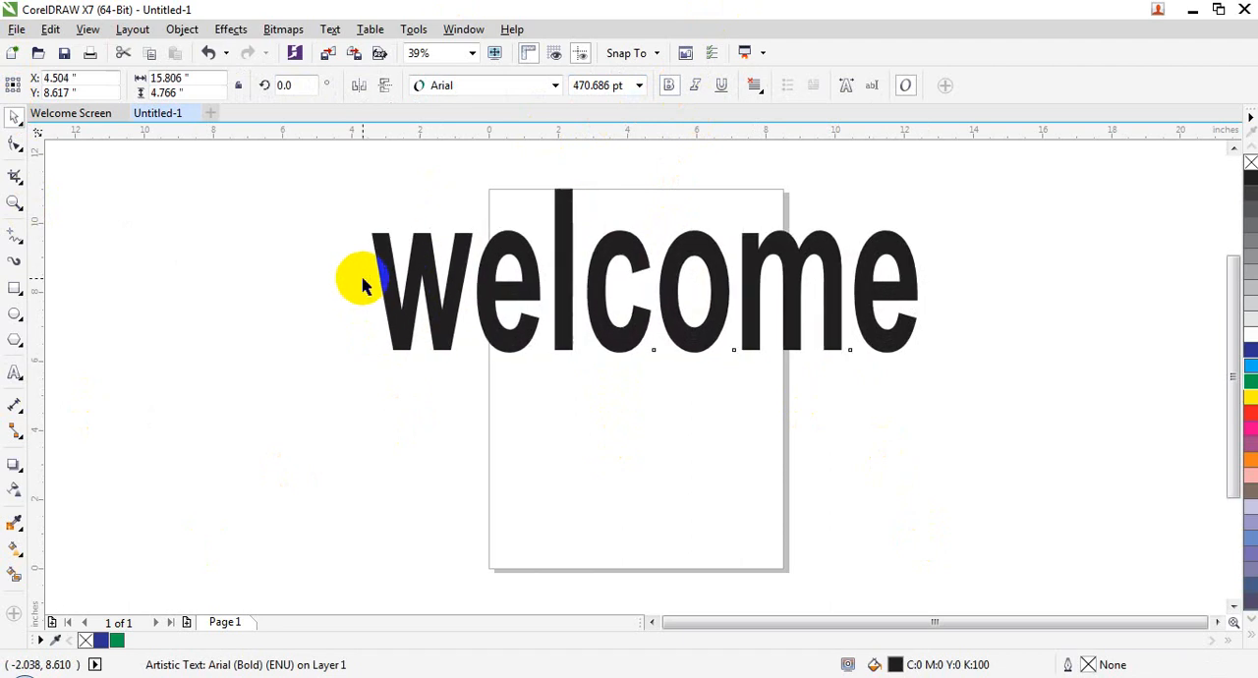
Step: Import the green valley landscape picture from the Picture for editing folder and place it beside the page, below the "welcome" text
click(193, 346)
click(18, 28)
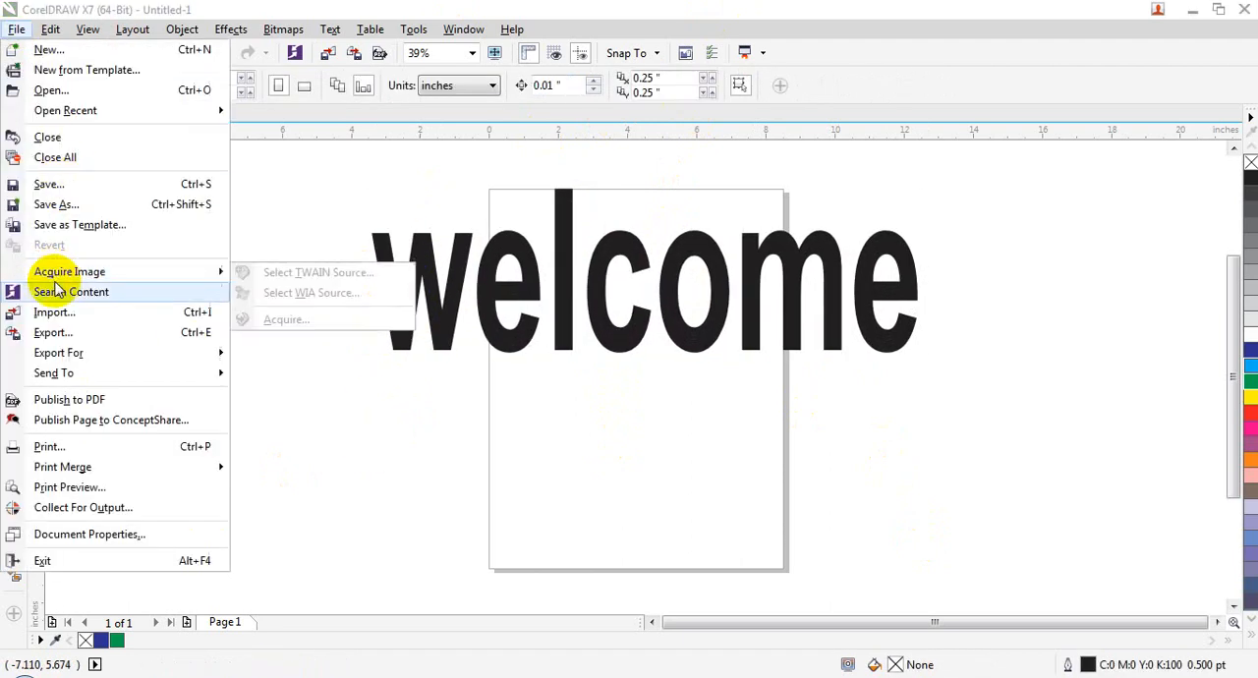
click(59, 311)
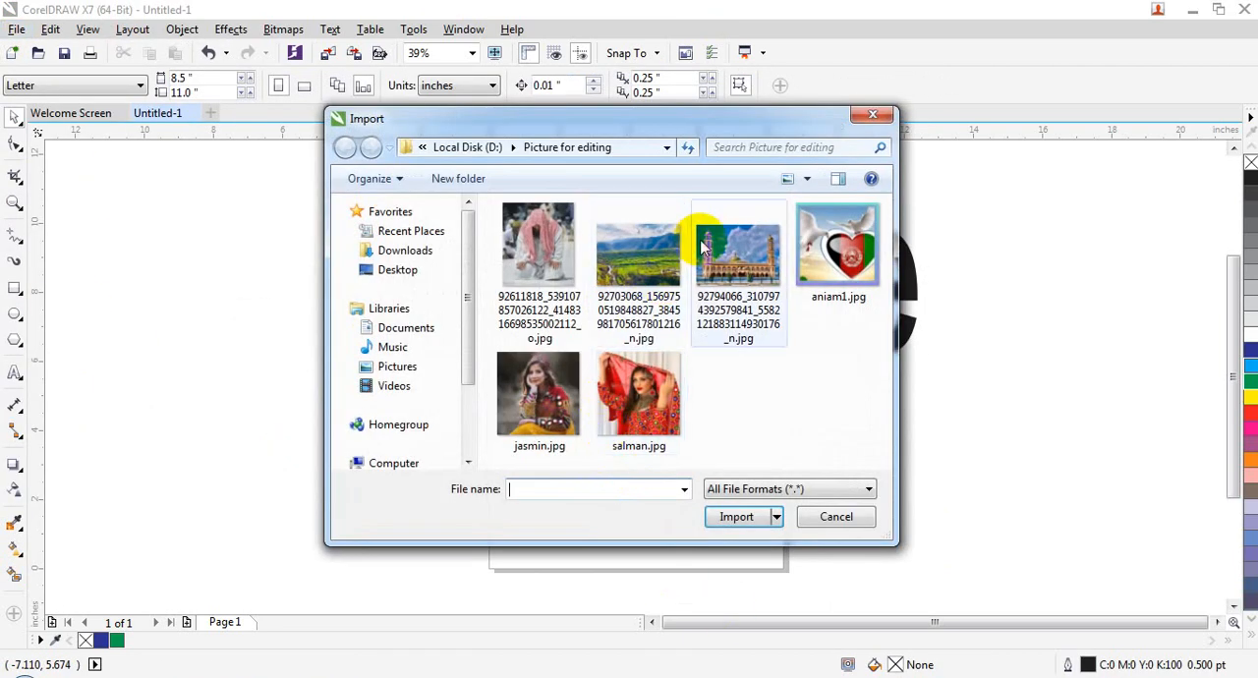
double_click(660, 253)
click(133, 342)
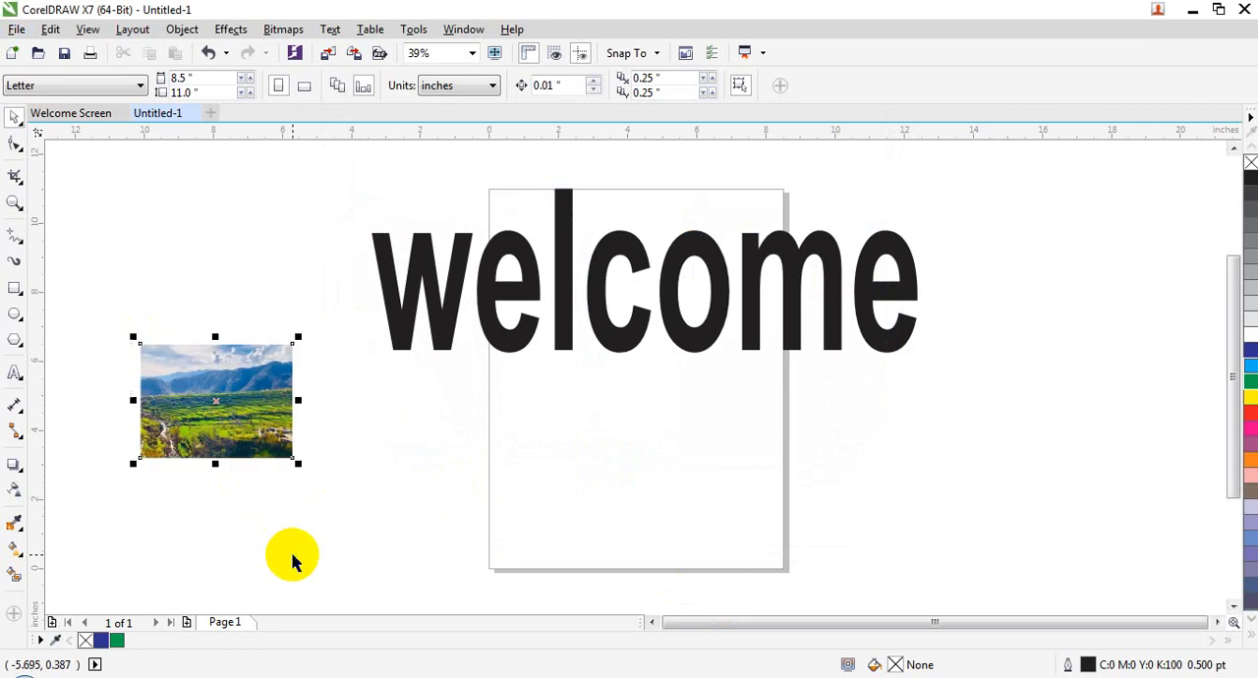
Step: Place the imported landscape picture inside the "welcome" text as a PowerClip
click(177, 29)
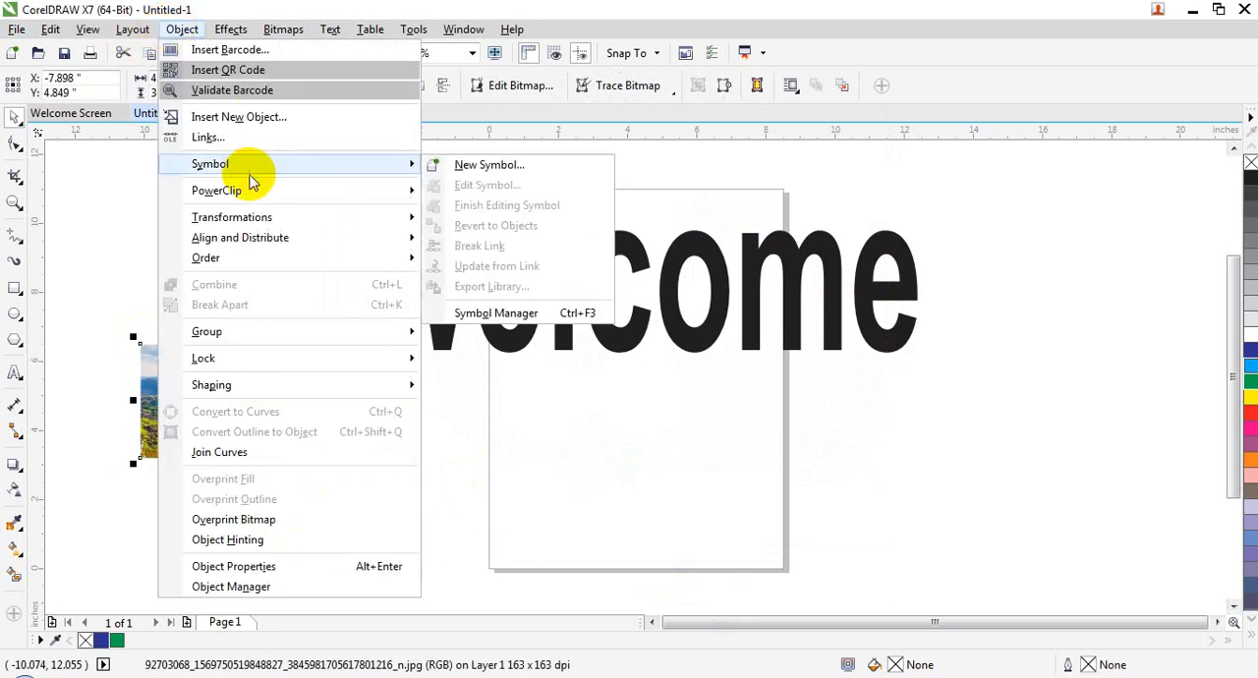
mouse_move(365, 190)
click(423, 191)
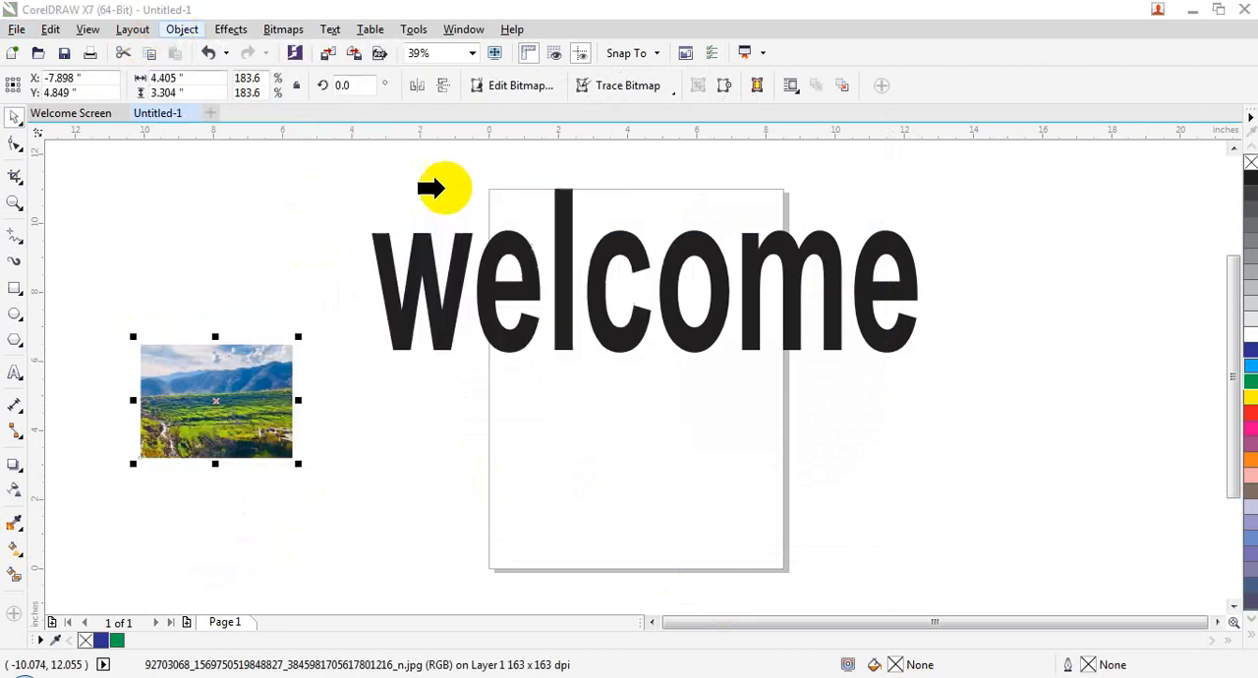
click(442, 309)
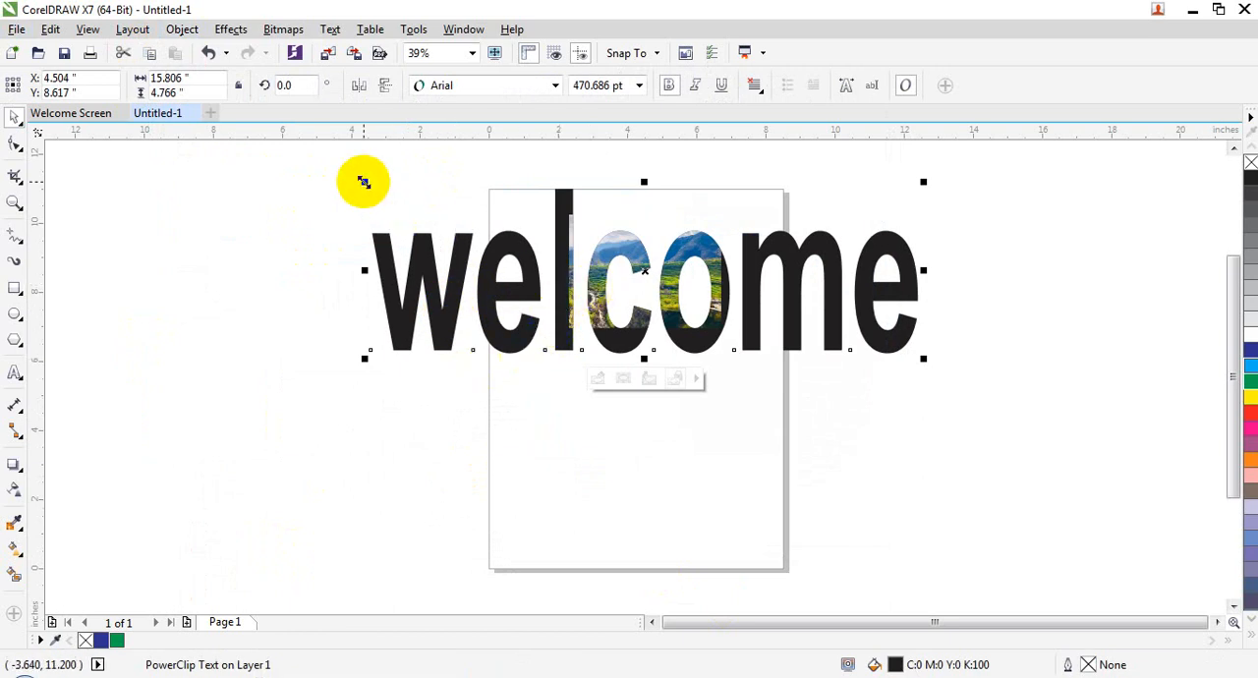
Step: Edit the text's PowerClip, stretch the landscape picture to about 16.9 by 4.86 inches over all the letters, and finish editing the level
right_click(700, 252)
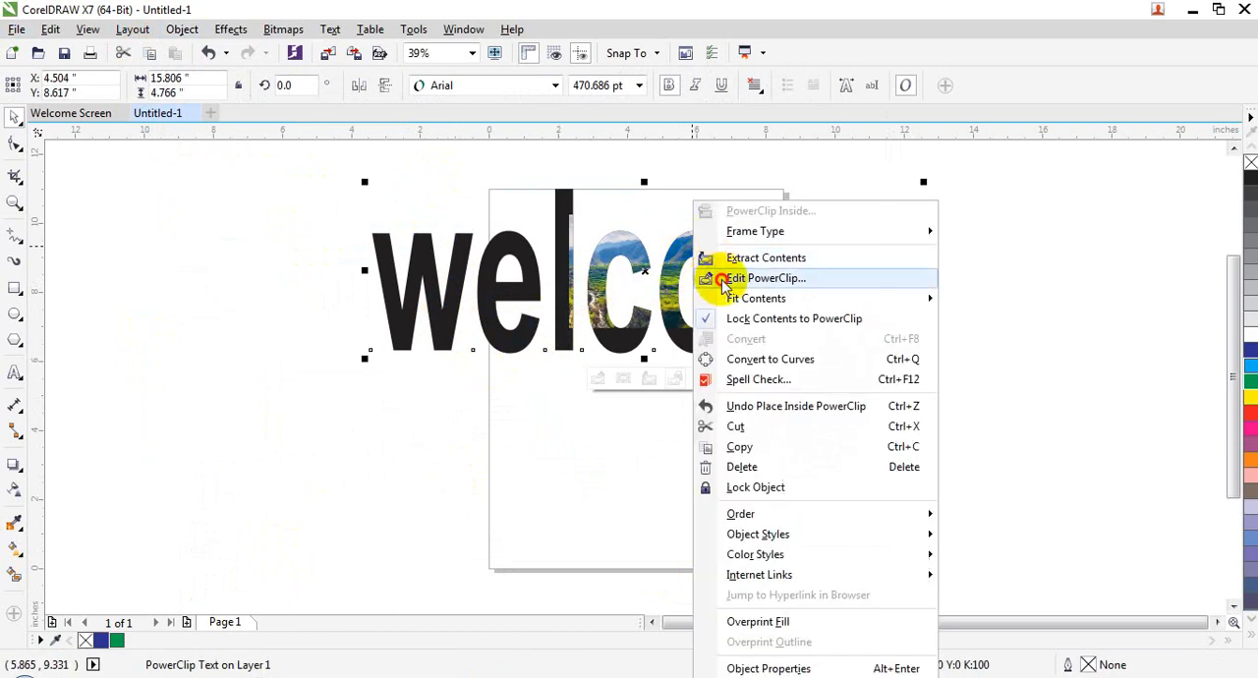
click(725, 274)
click(580, 312)
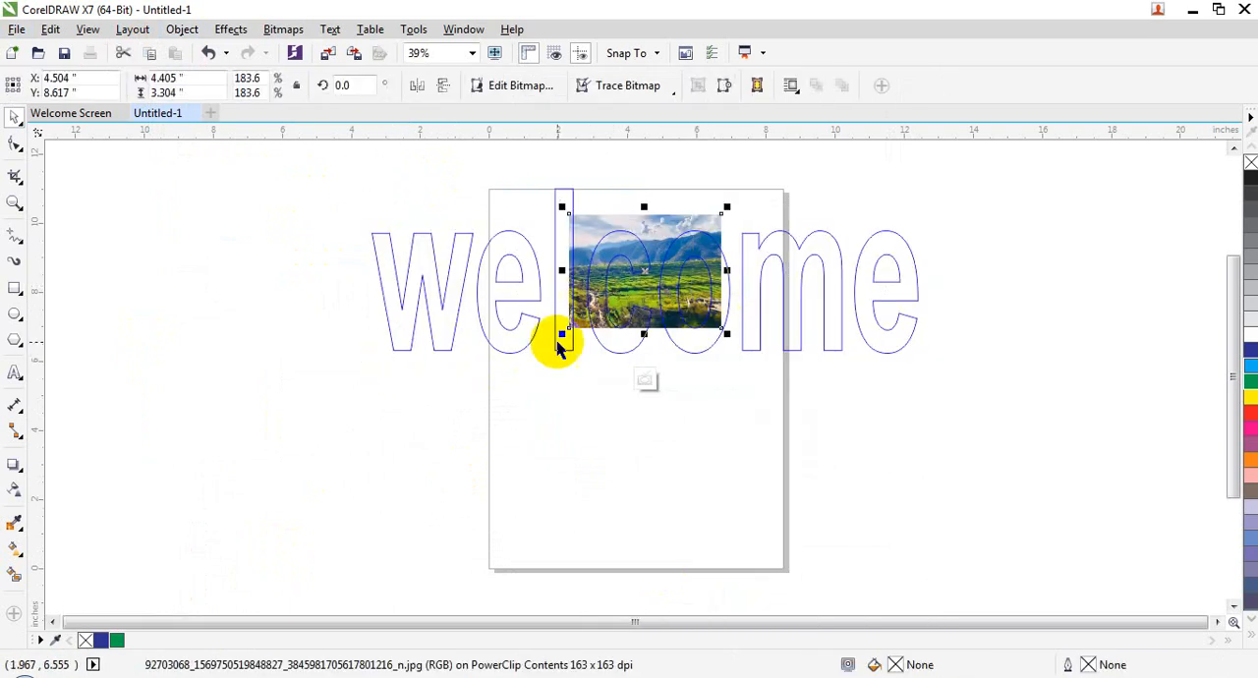
drag(561, 334, 363, 350)
drag(539, 278, 349, 280)
drag(726, 278, 945, 279)
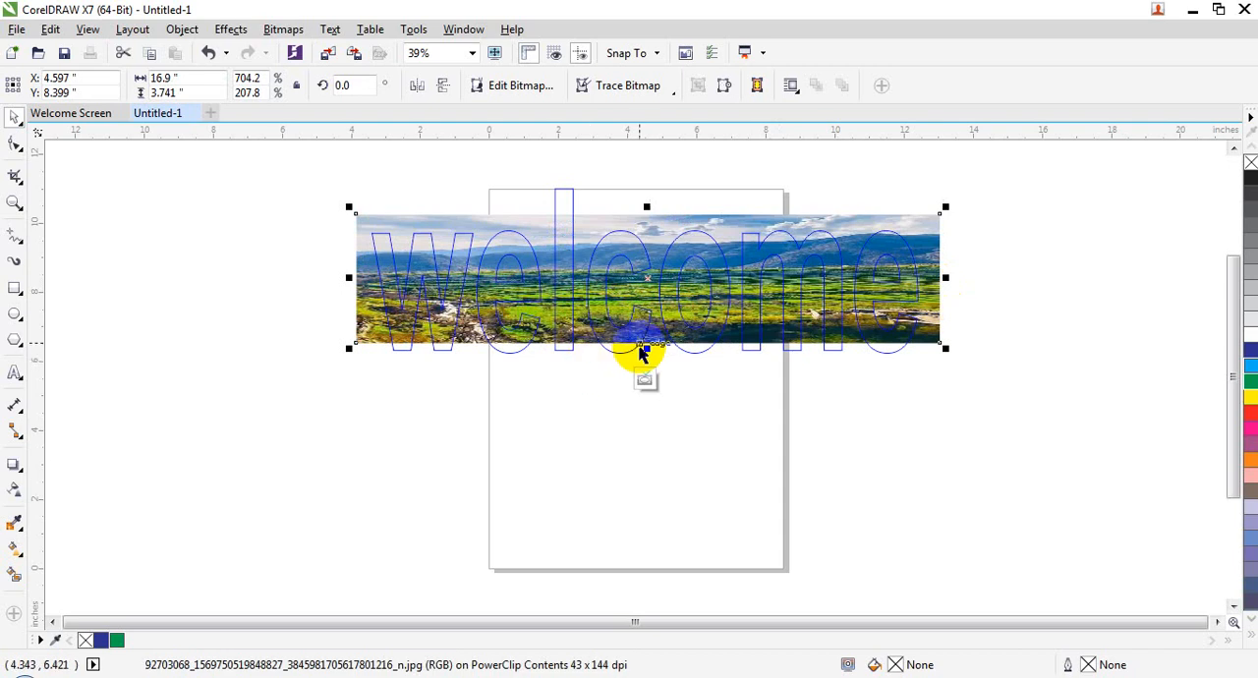
drag(646, 348, 649, 368)
drag(647, 207, 648, 194)
right_click(524, 257)
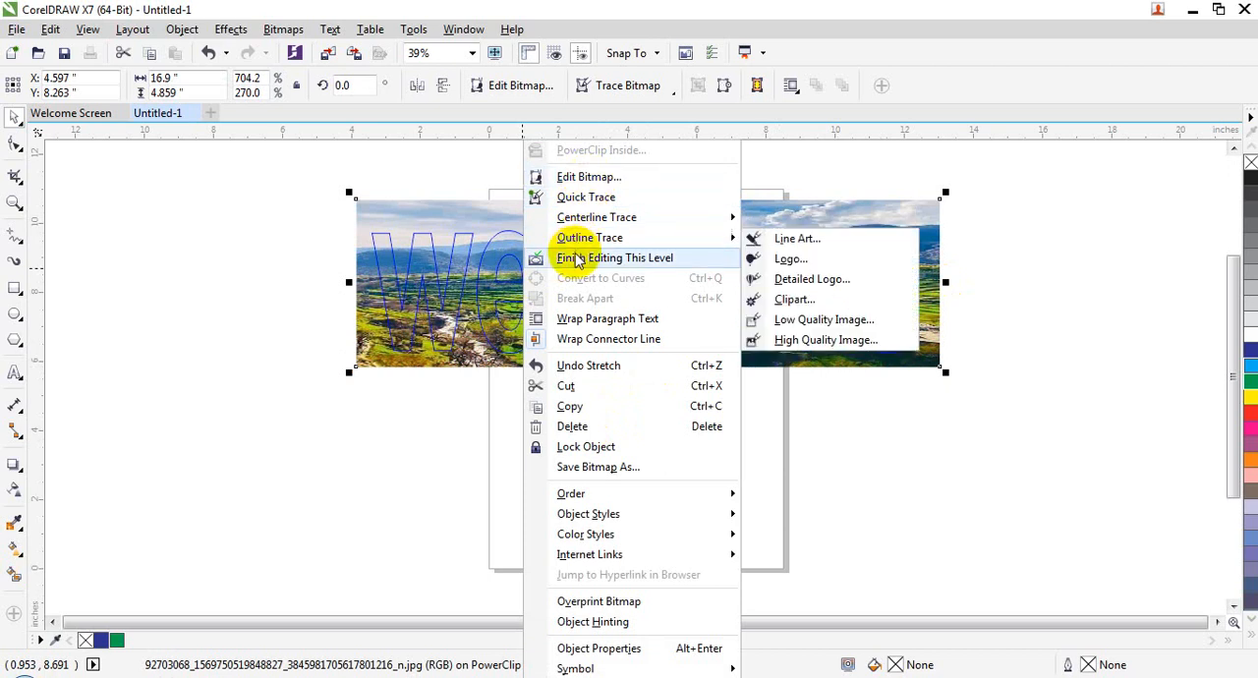
click(577, 258)
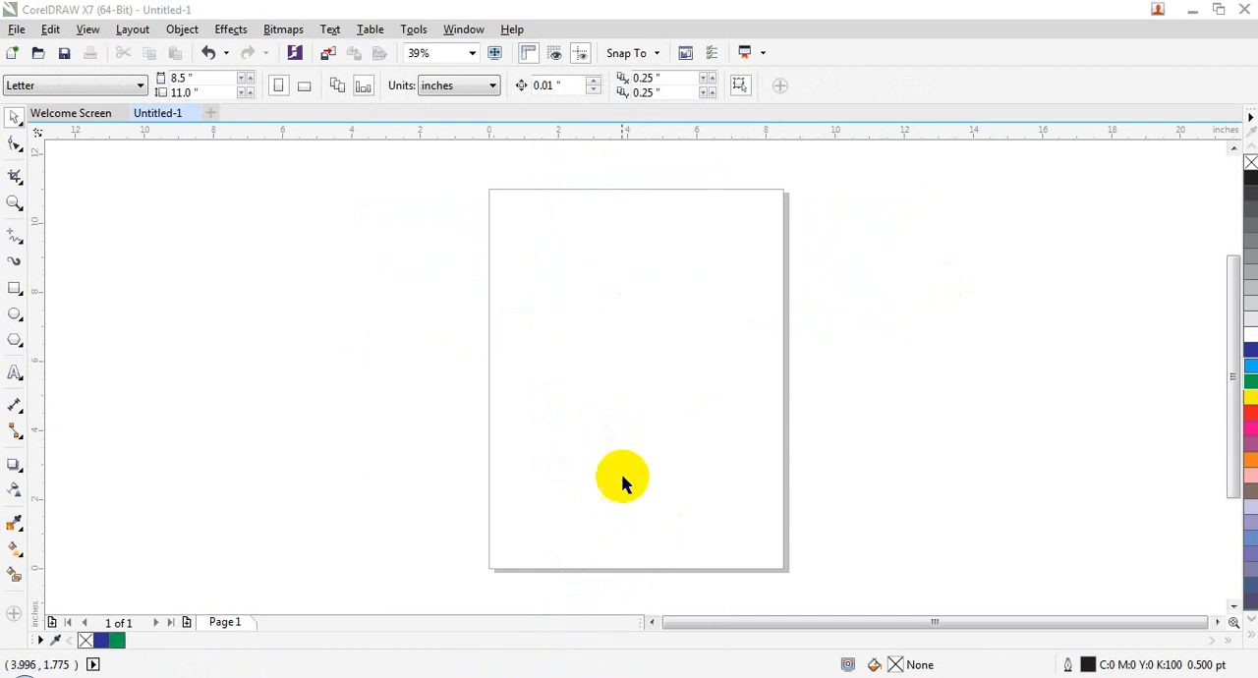
Step: Import jasmin.jpg and salman.jpg together, placing the first over the page's edge and the second beside the page
click(474, 317)
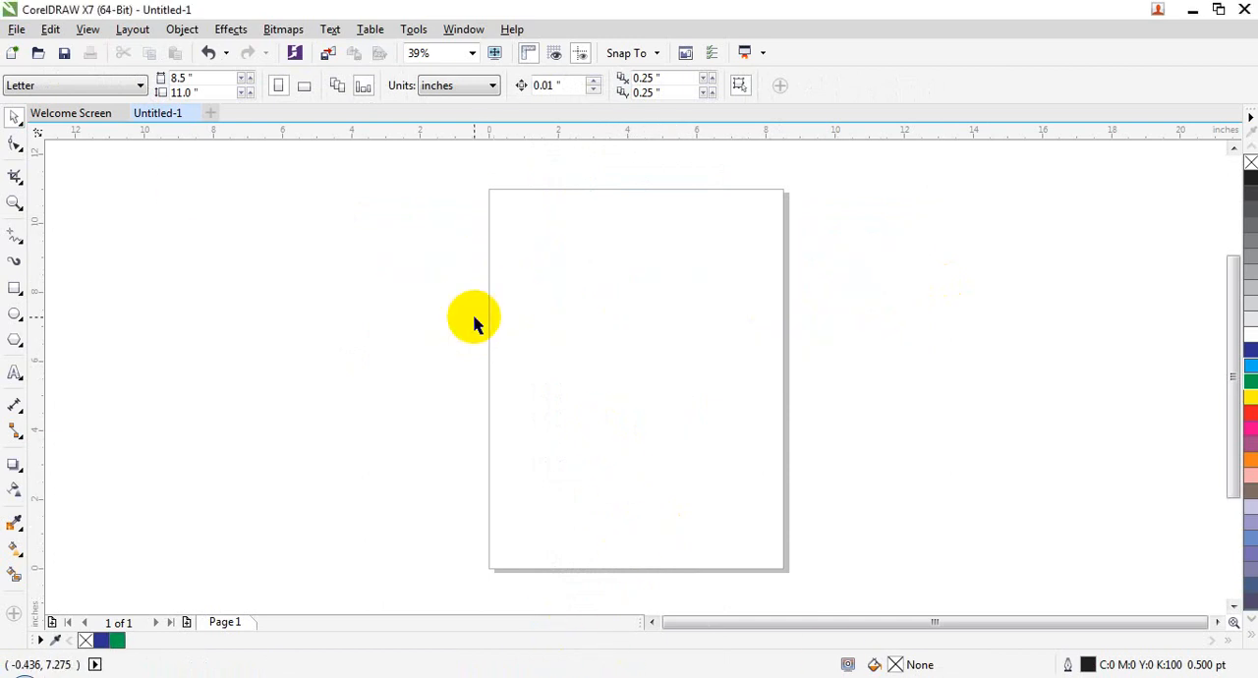
click(30, 30)
click(71, 312)
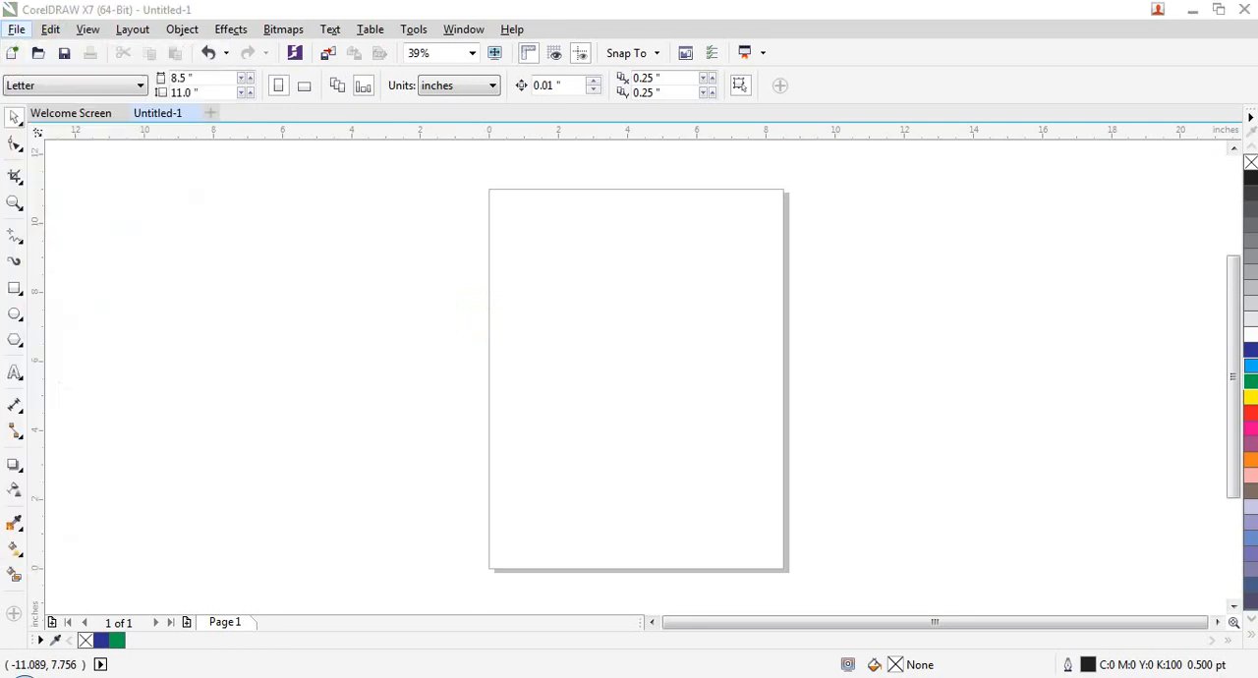
click(538, 408)
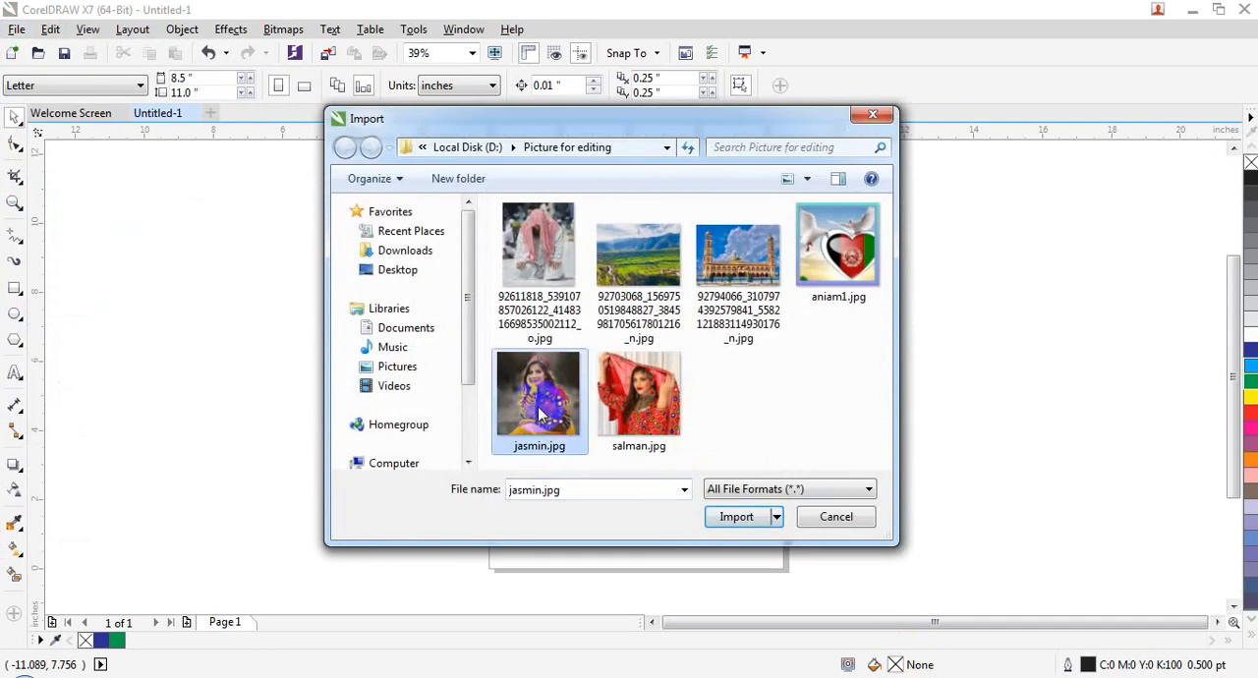
ctrl+click(637, 403)
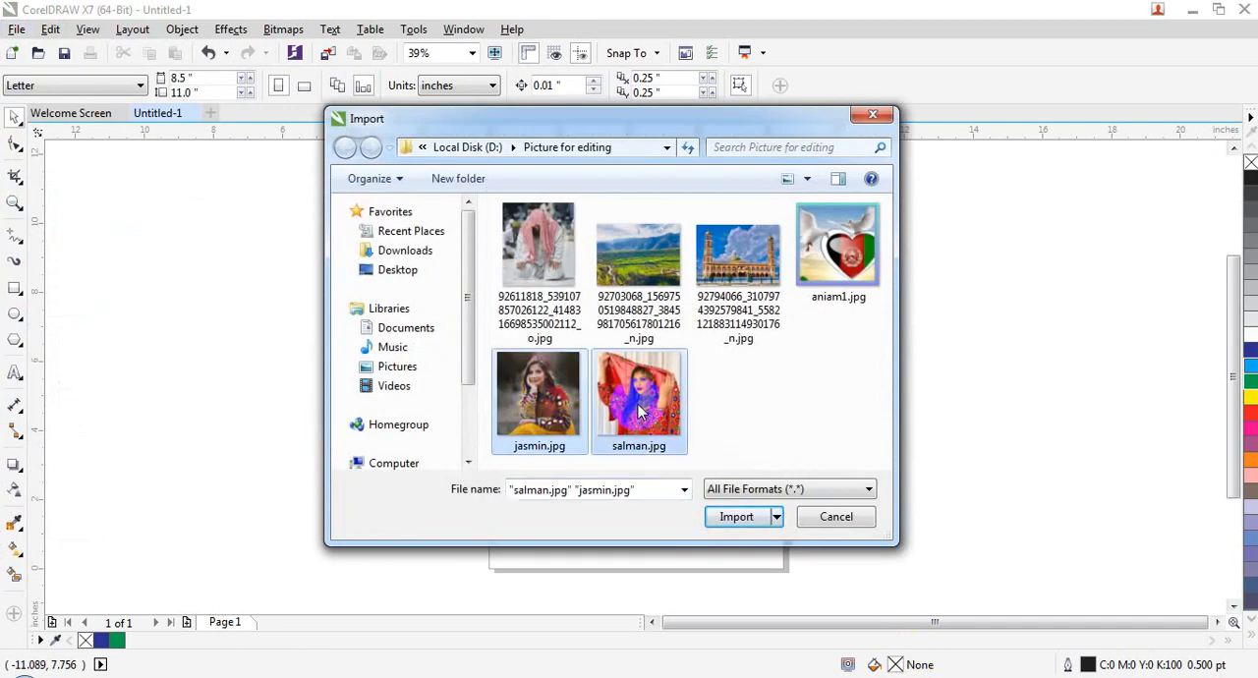
click(728, 511)
click(659, 254)
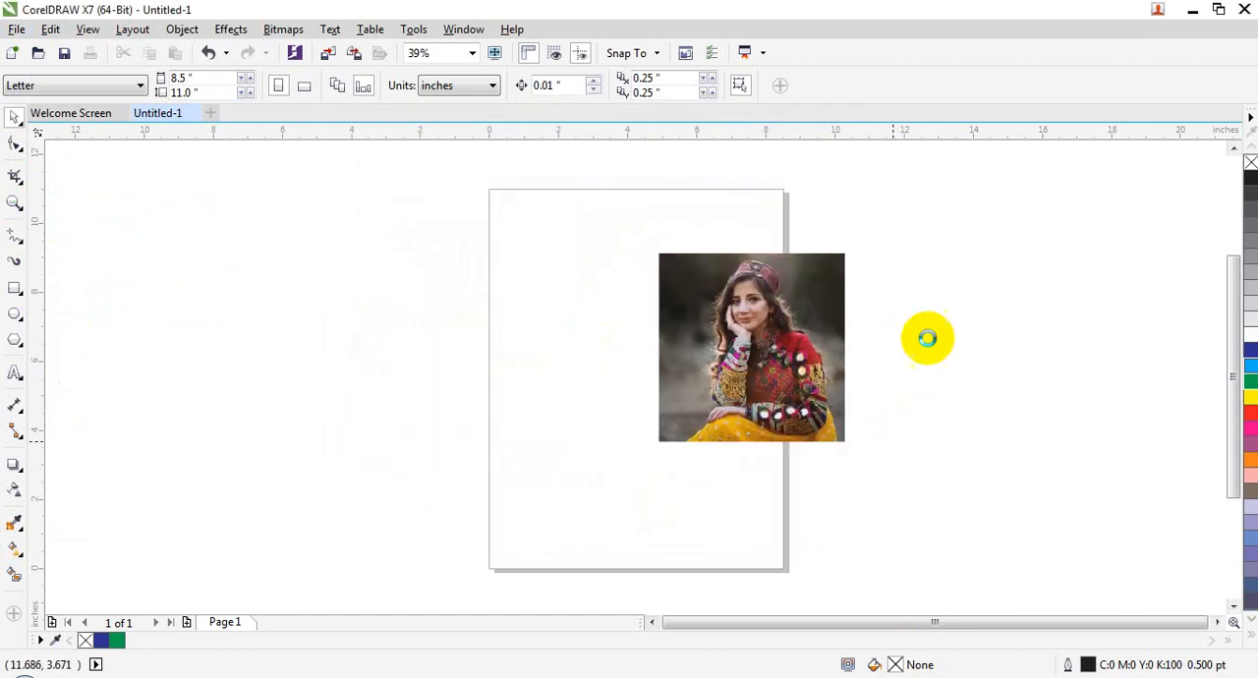
drag(1057, 391, 1081, 487)
click(177, 402)
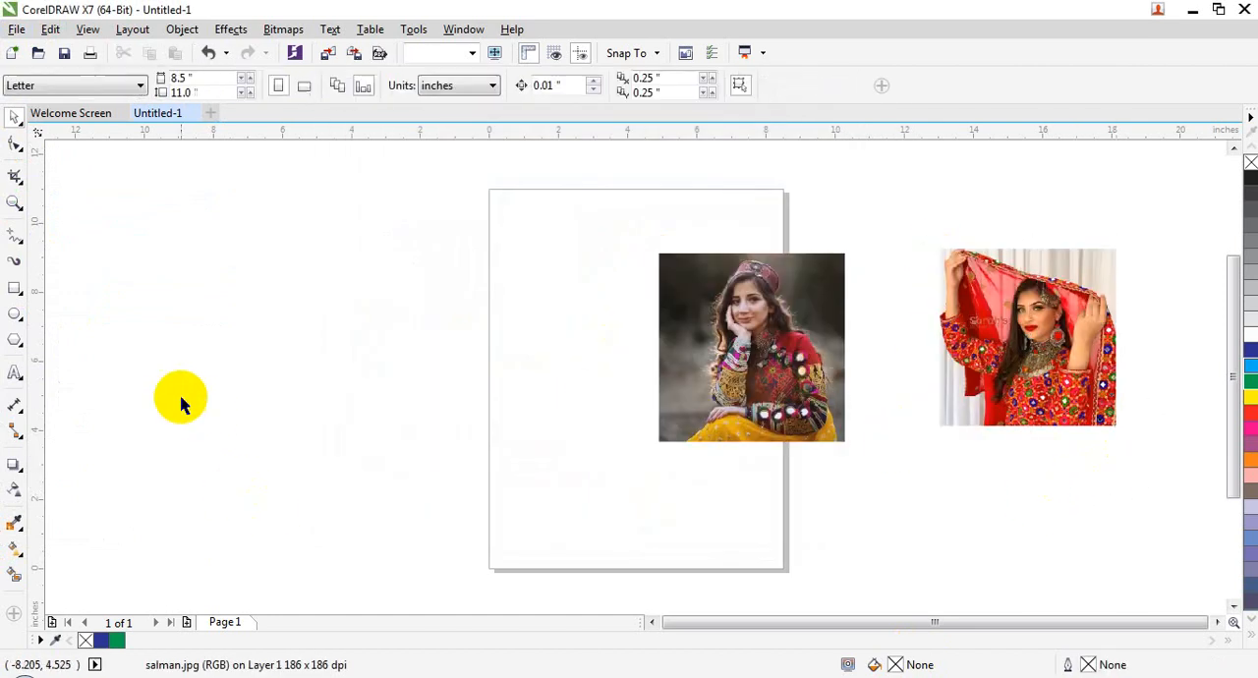
Step: Draw a rectangle about 10.6 by 6.09 inches in the empty area beside the page
click(15, 315)
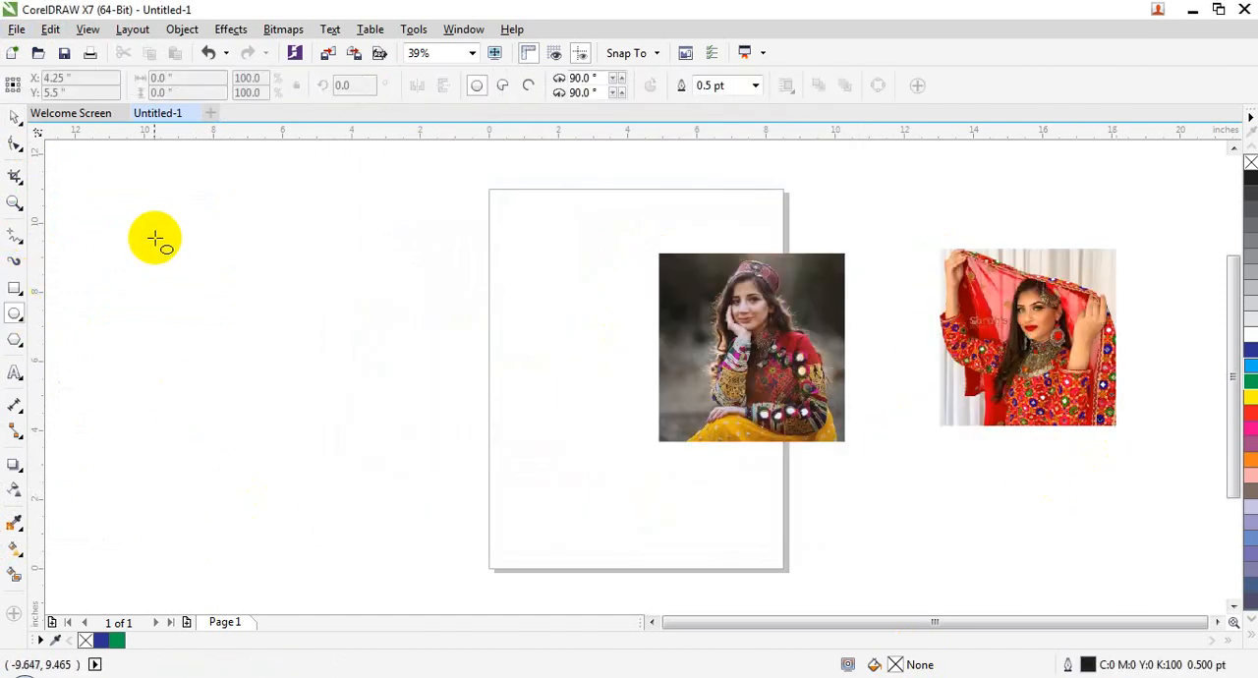
click(15, 288)
mouse_move(103, 250)
mouse_down()
mouse_move(505, 526)
mouse_move(462, 425)
mouse_move(470, 459)
mouse_up()
click(14, 116)
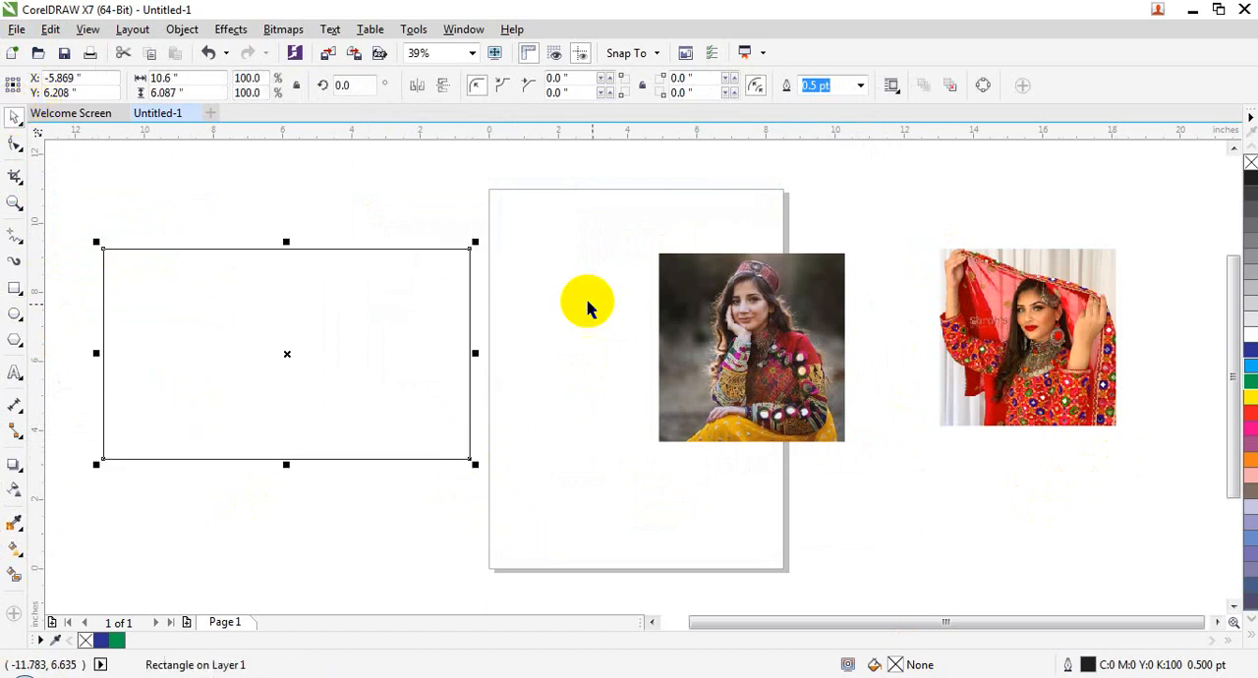
Step: Place the jasmin.jpg picture inside the rectangle as a PowerClip
right_click(852, 389)
click(763, 364)
right_click(762, 363)
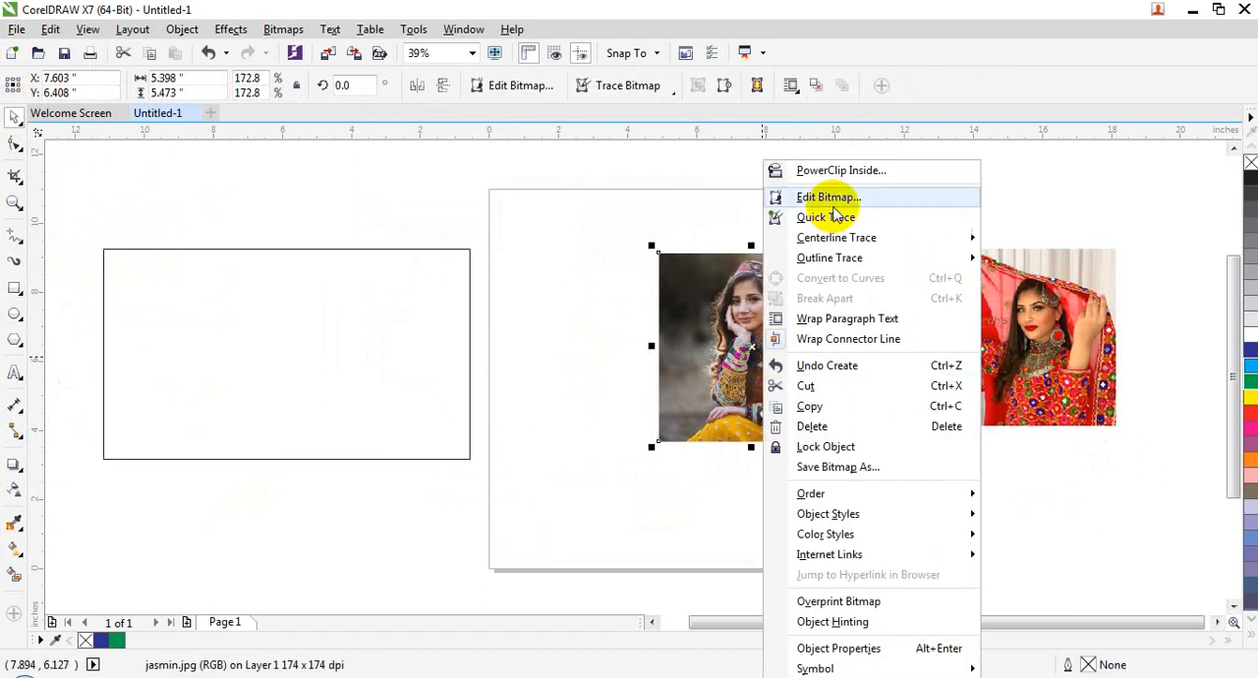
click(815, 172)
click(165, 332)
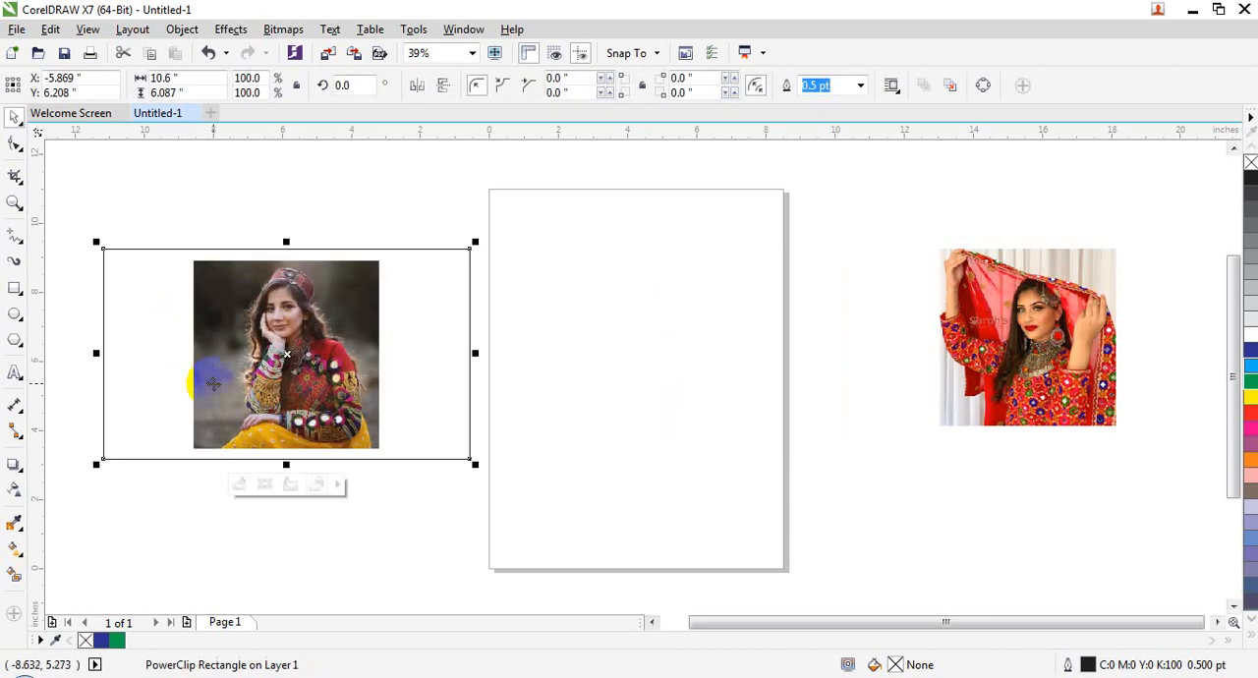
Step: Edit the rectangle's PowerClip, fit jasmin.jpg over its left half at about 5.89 by 7.01 inches, and finish editing the level
double_click(297, 322)
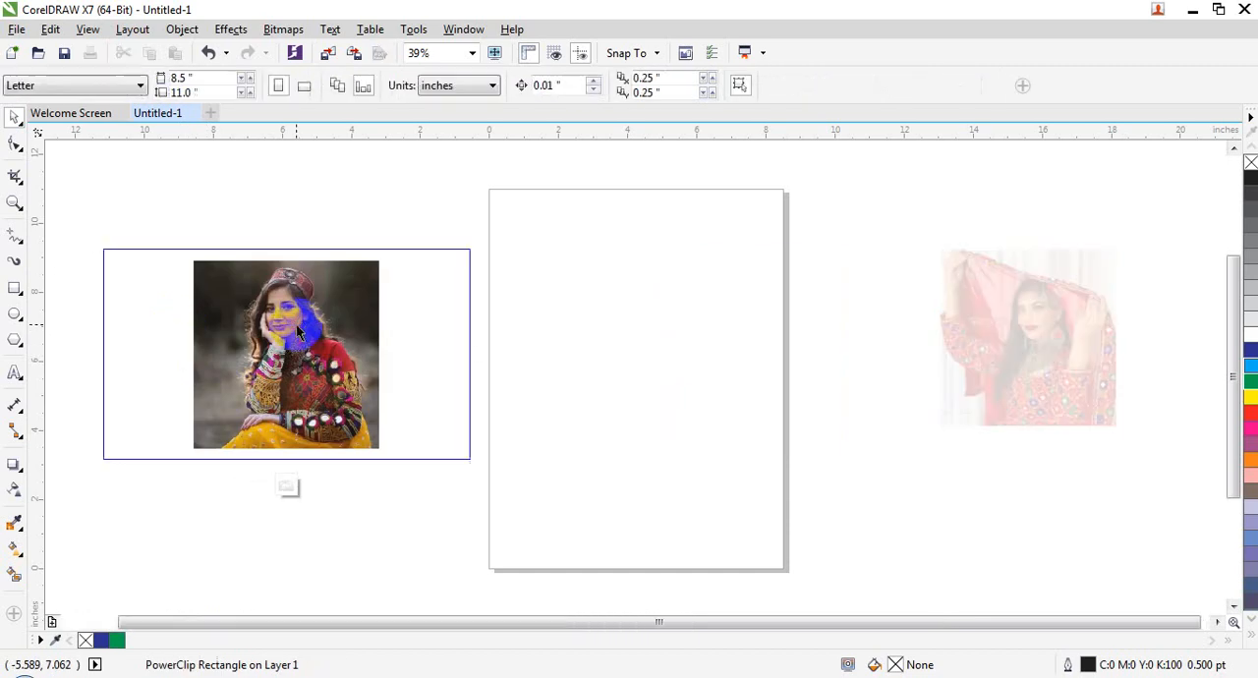
drag(285, 320, 196, 309)
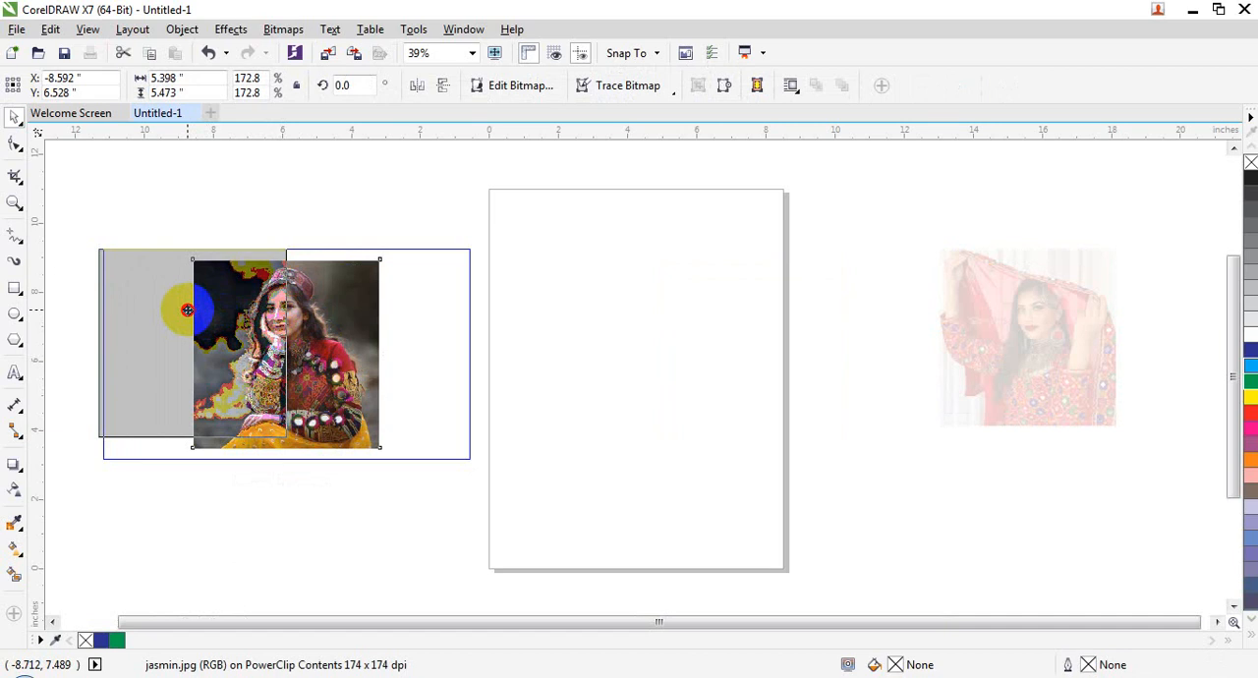
drag(187, 309, 187, 310)
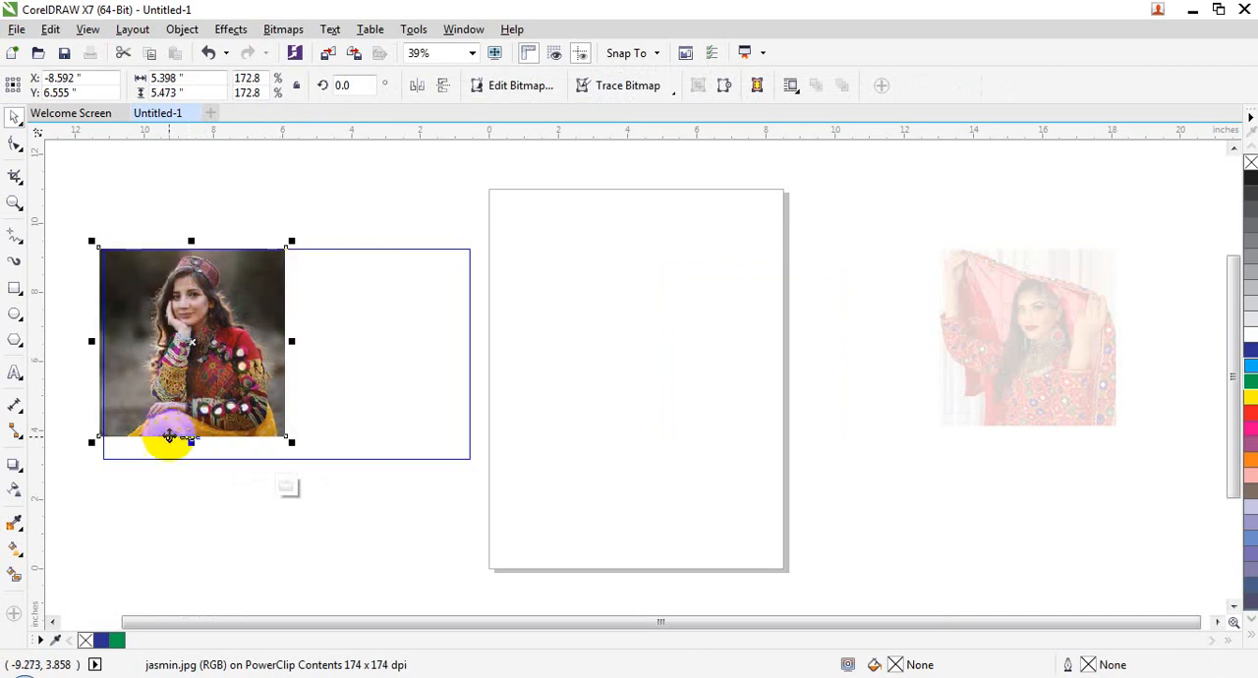
drag(190, 442, 191, 475)
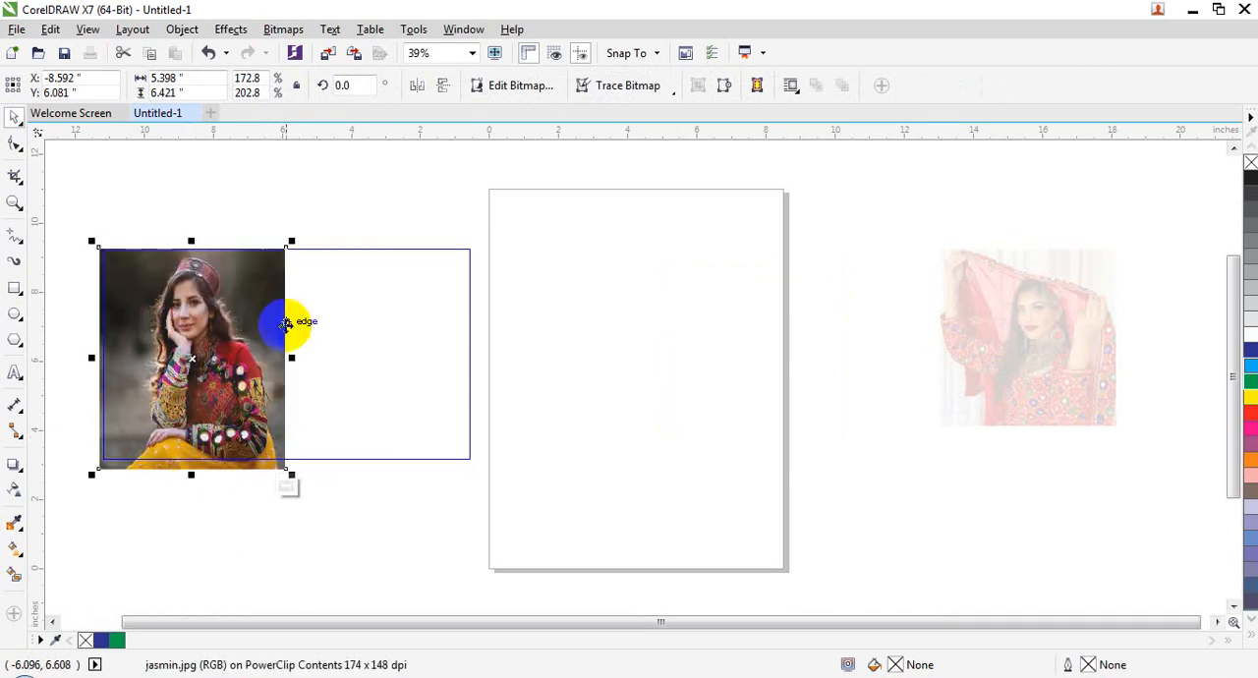
drag(290, 241, 305, 201)
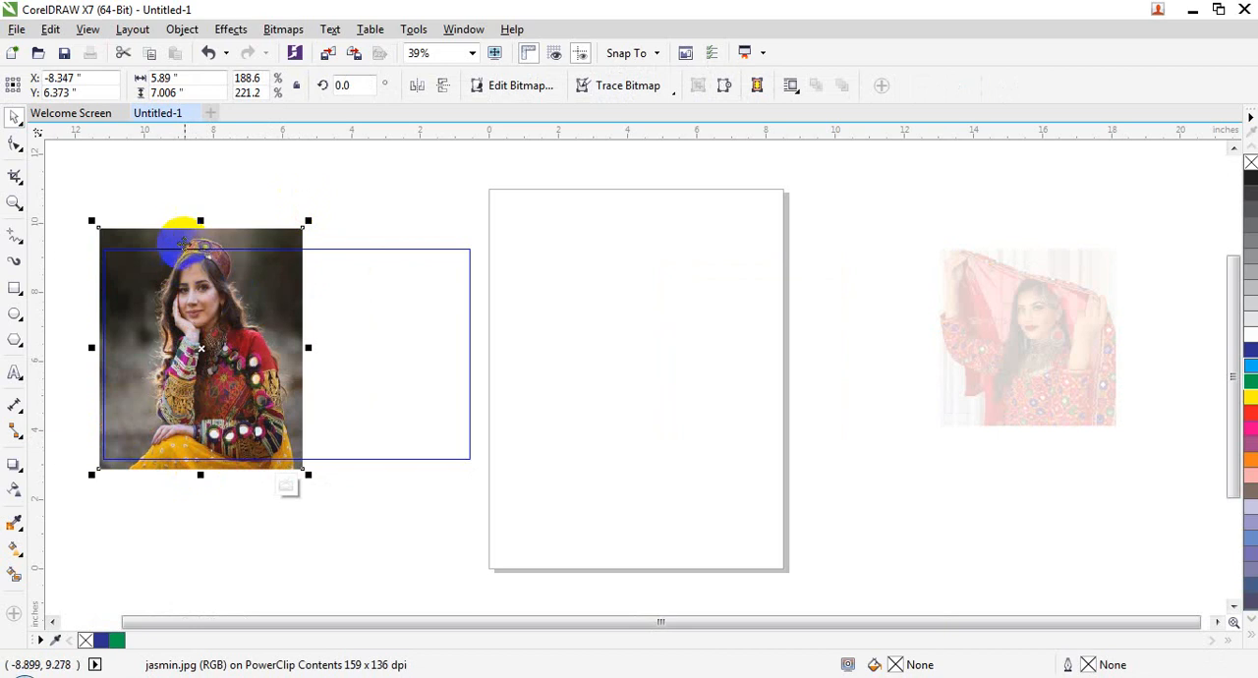
drag(199, 225, 201, 236)
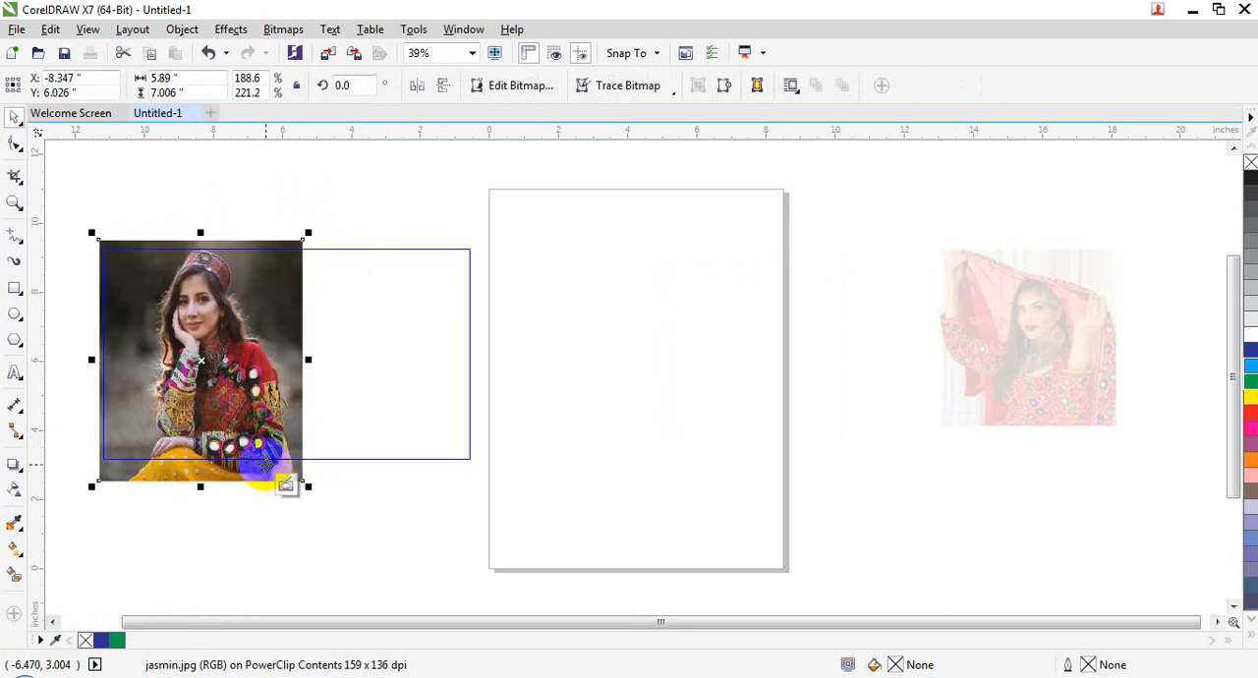
right_click(196, 351)
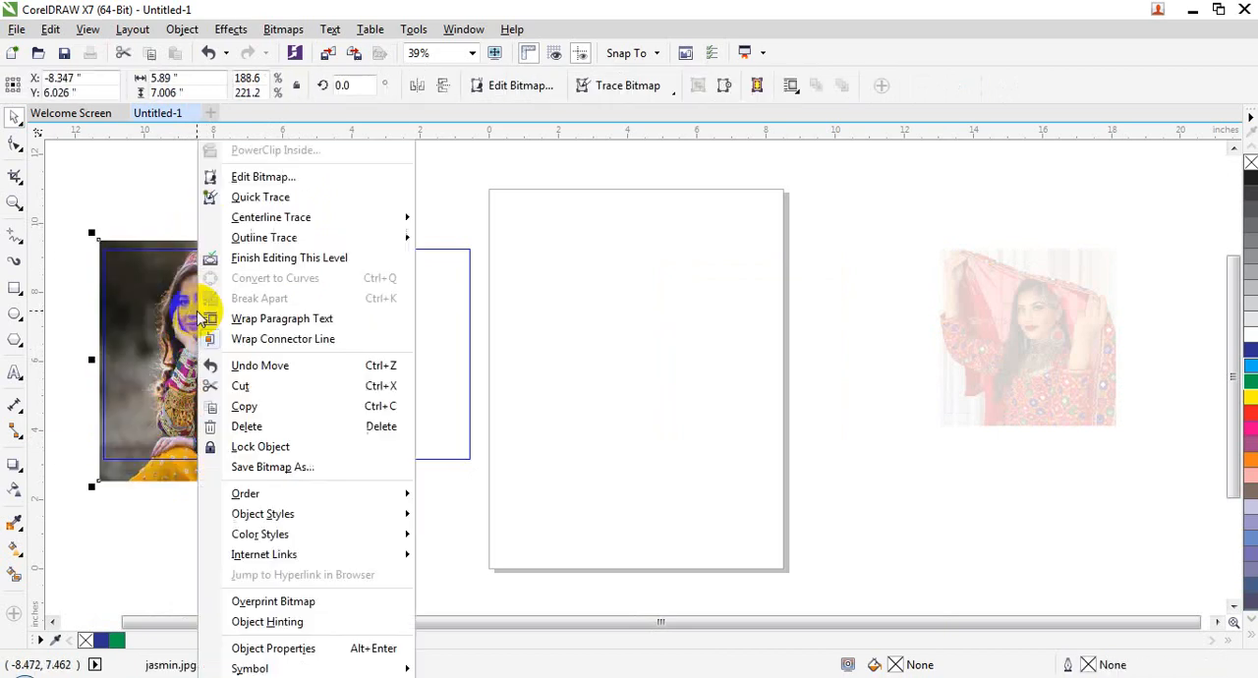
click(270, 260)
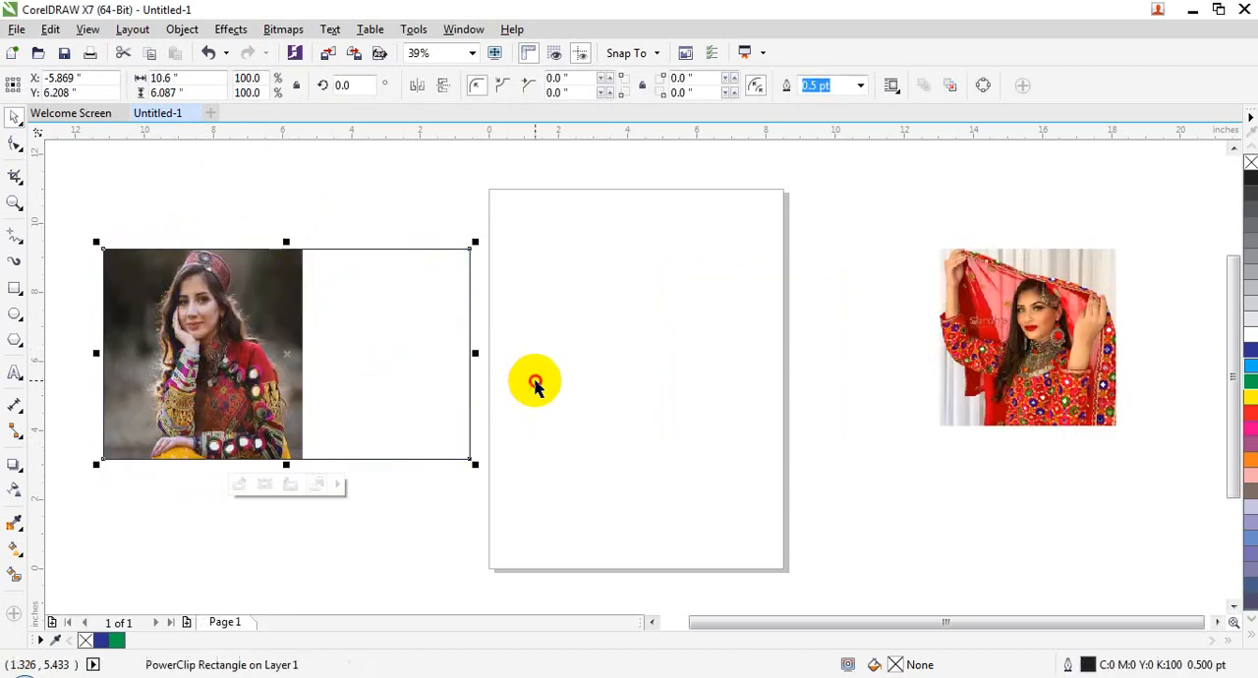
click(534, 379)
Step: Place the salman.jpg picture inside the same rectangle as a PowerClip
click(988, 285)
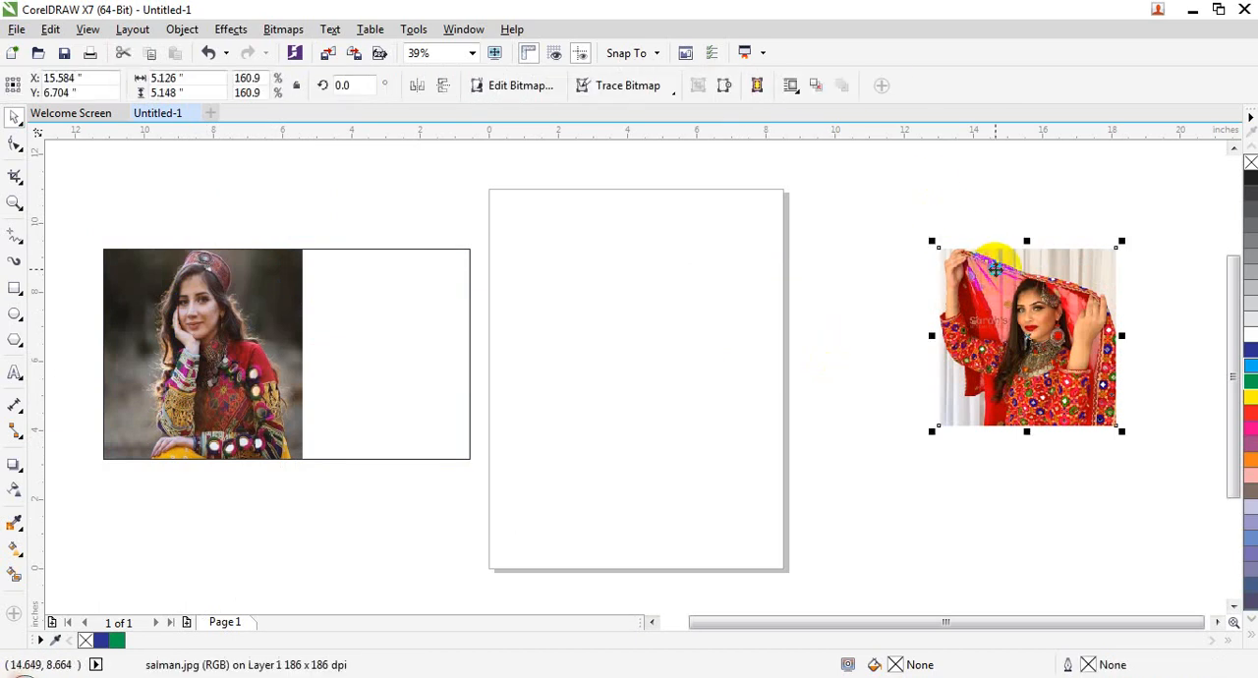
right_click(990, 285)
click(1037, 172)
click(367, 334)
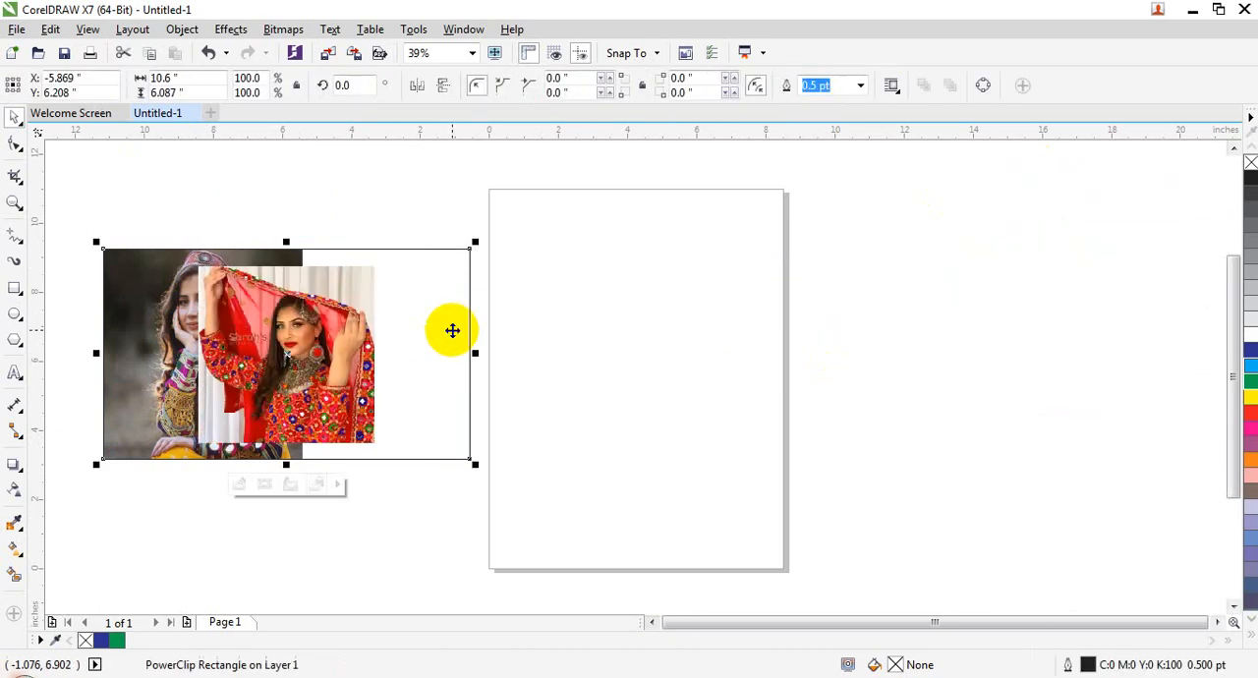
Step: Edit the PowerClip, fit salman.jpg over the rectangle's right half at about 5.17 by 7.16 inches, and finish editing the level
double_click(289, 336)
drag(306, 312, 411, 304)
drag(393, 258, 400, 232)
drag(390, 441, 391, 488)
drag(300, 359, 297, 360)
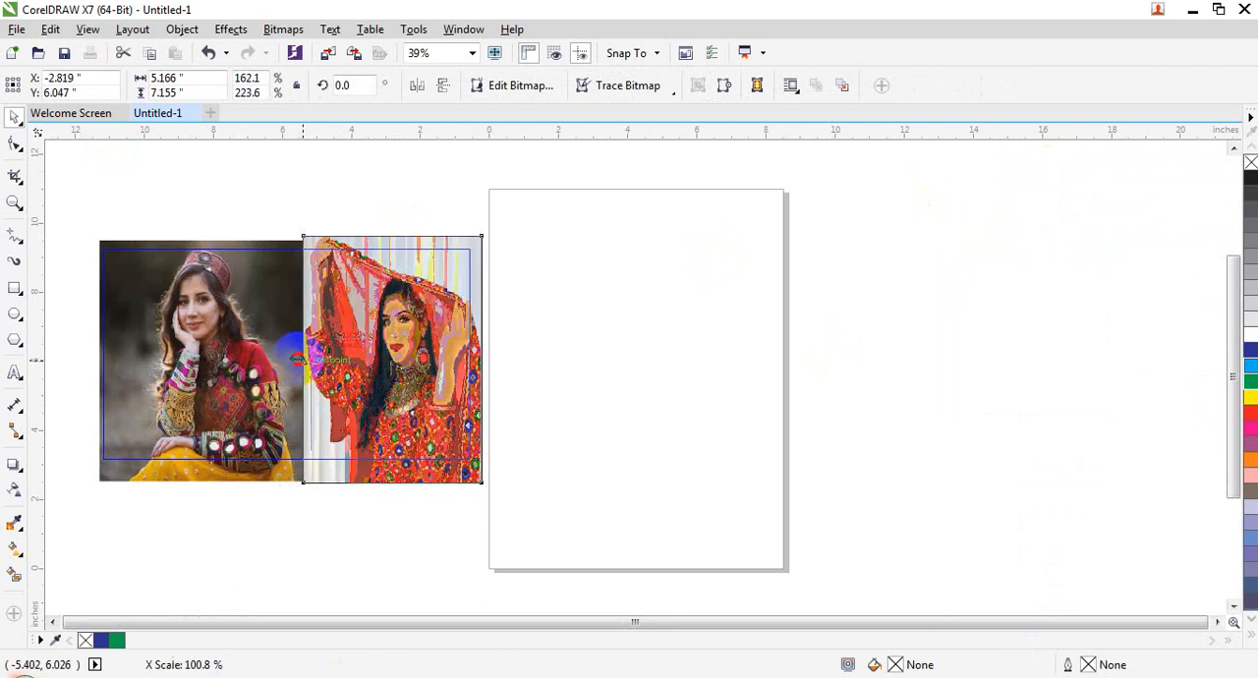
right_click(407, 338)
click(469, 260)
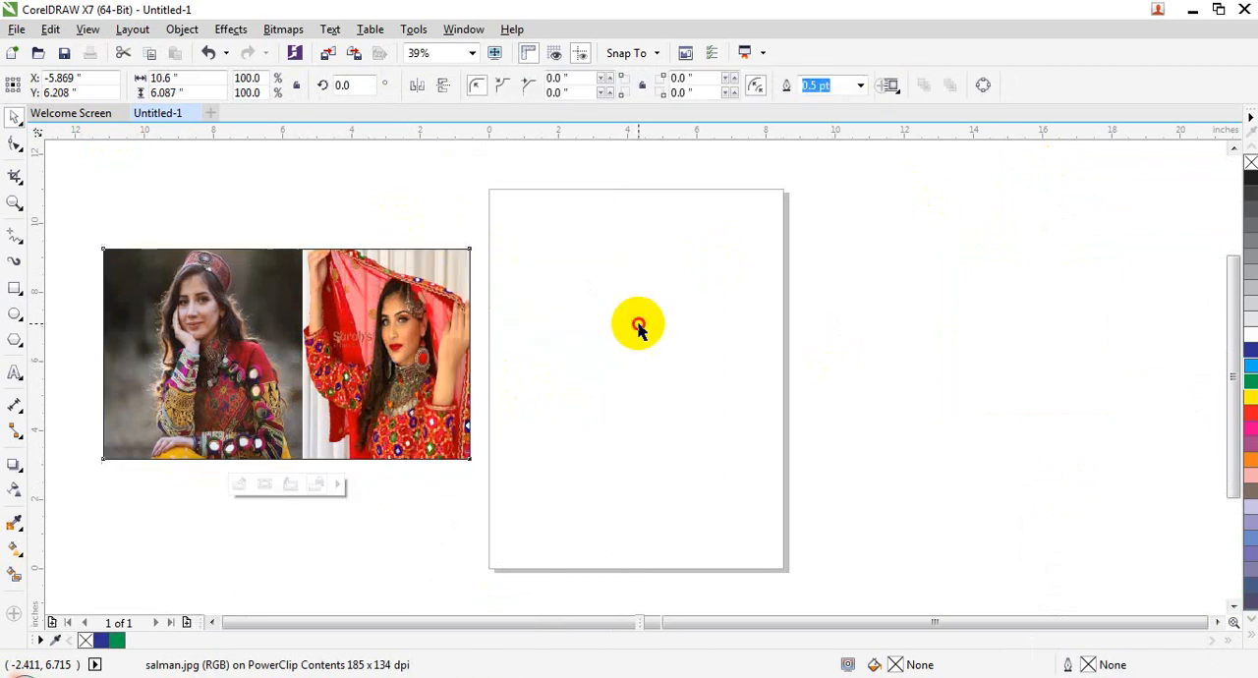
Step: Remove the outline from the two-picture PowerClip rectangle and move it horizontally onto the page
click(344, 375)
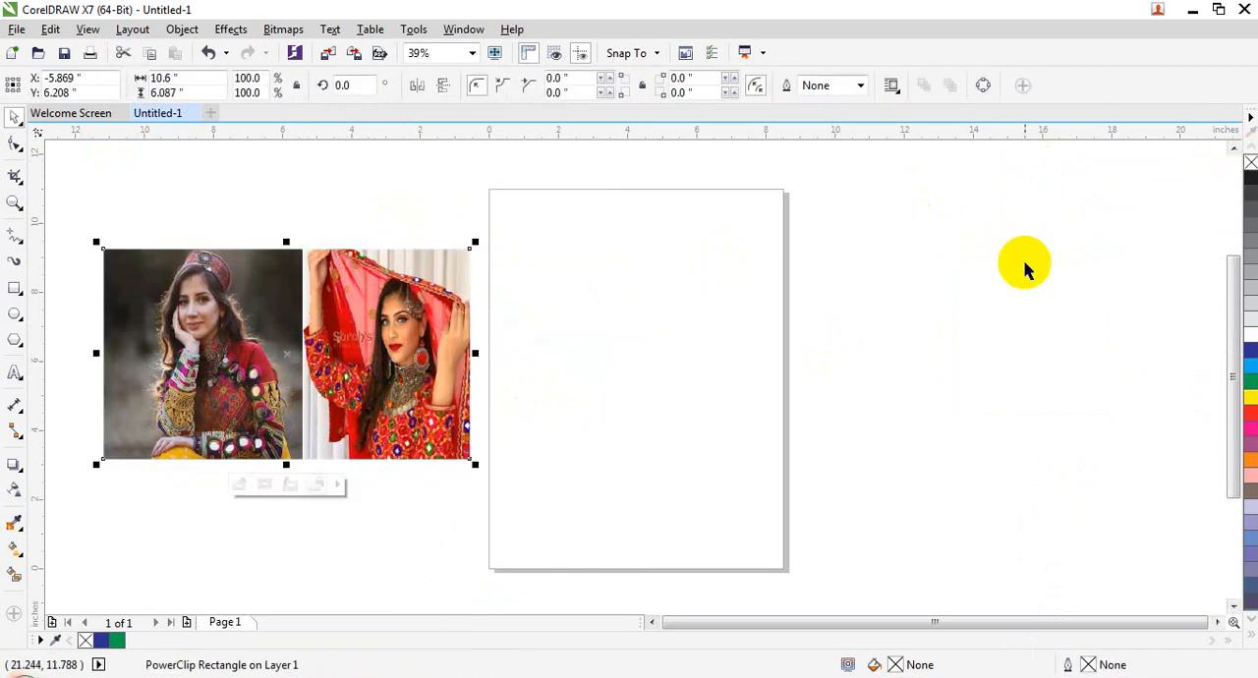
drag(328, 331, 610, 332)
click(693, 551)
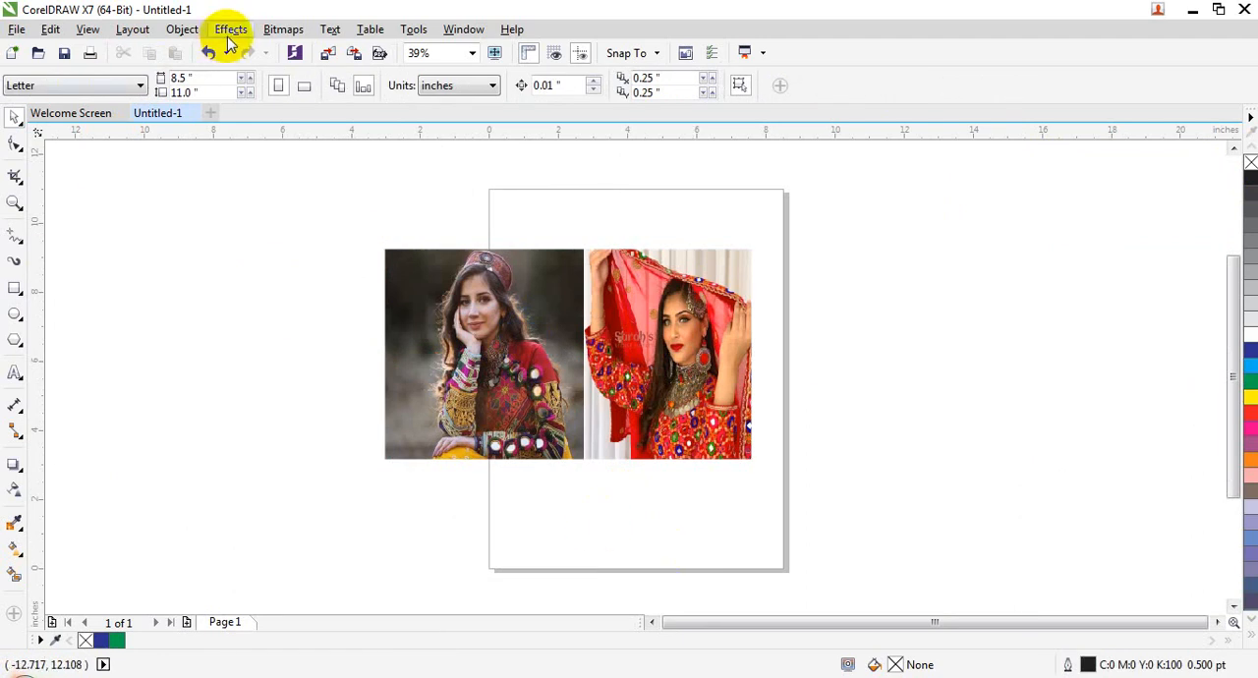
click(183, 30)
mouse_move(250, 193)
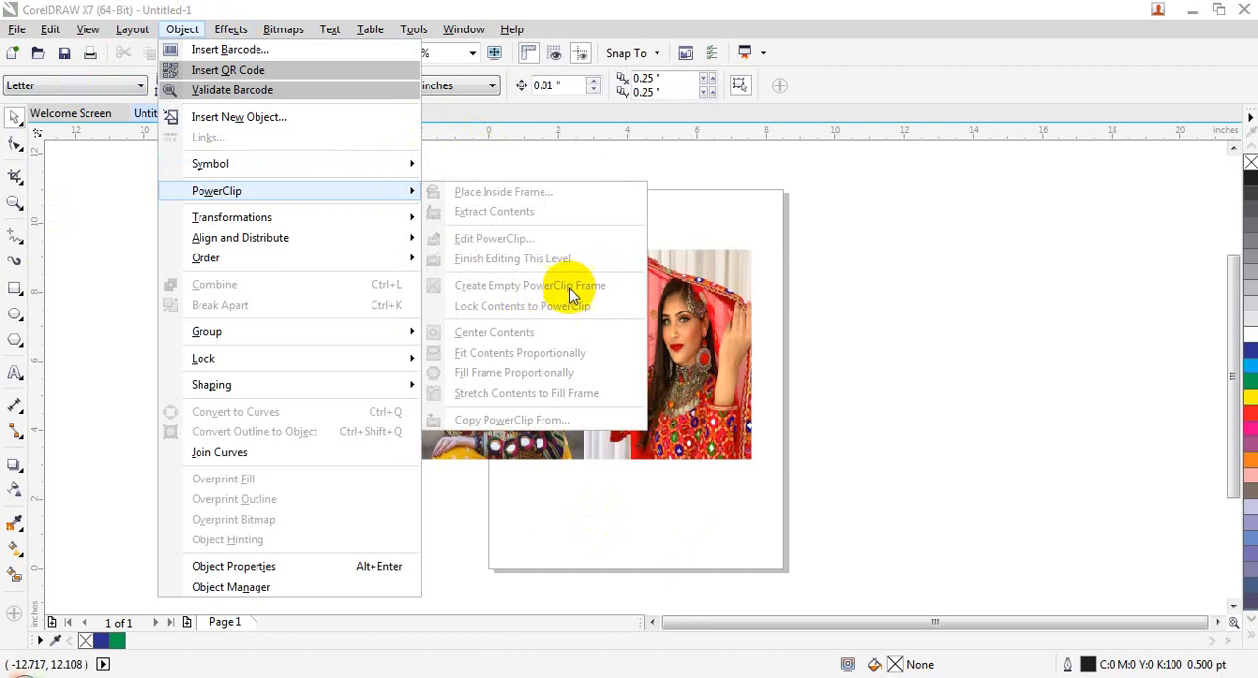
click(817, 294)
Step: Draw a rectangle about 6.62 by 5.47 inches beside the page's left edge and make it an empty PowerClip frame
click(15, 288)
drag(111, 211, 339, 401)
click(182, 28)
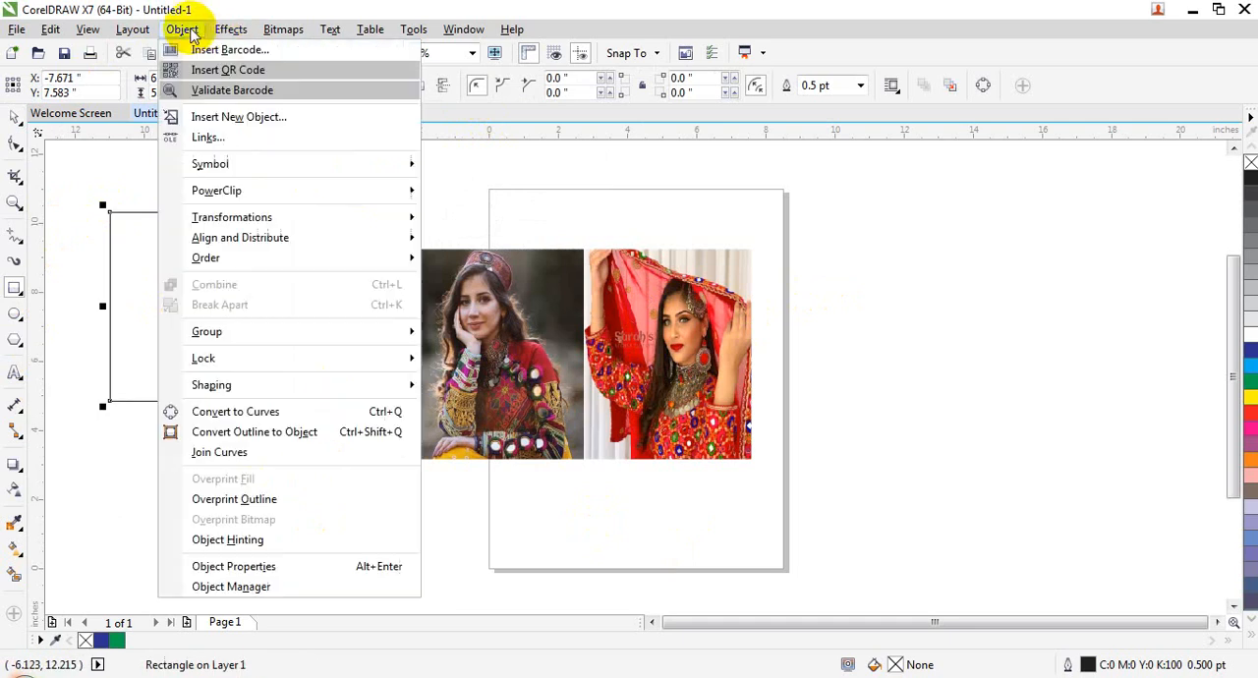
mouse_move(304, 190)
click(501, 285)
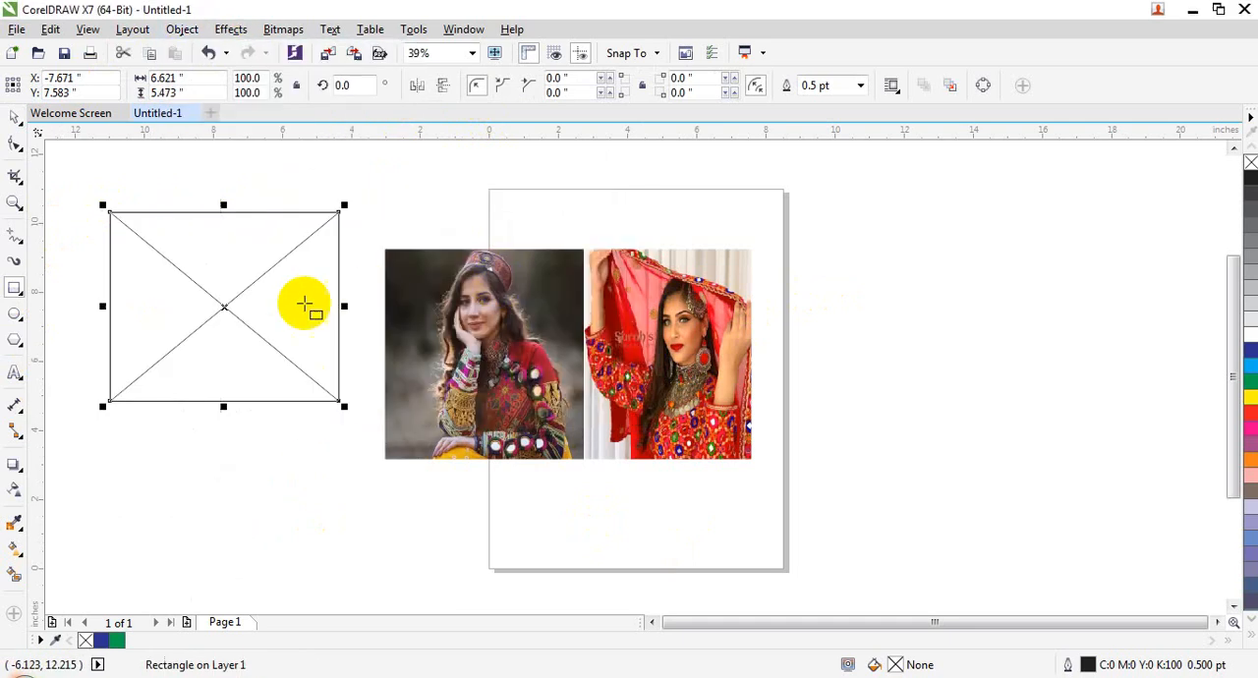
Step: Place the two-picture rectangle inside the empty PowerClip frame and undo the placement
click(12, 115)
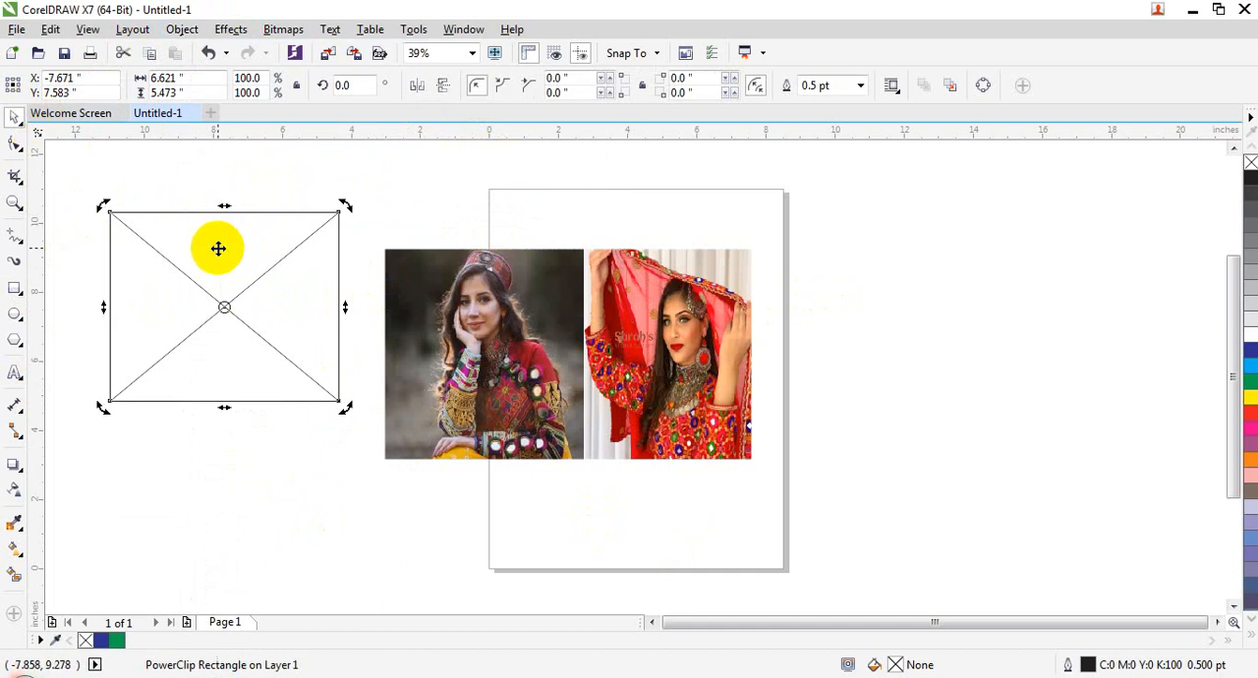
right_click(501, 365)
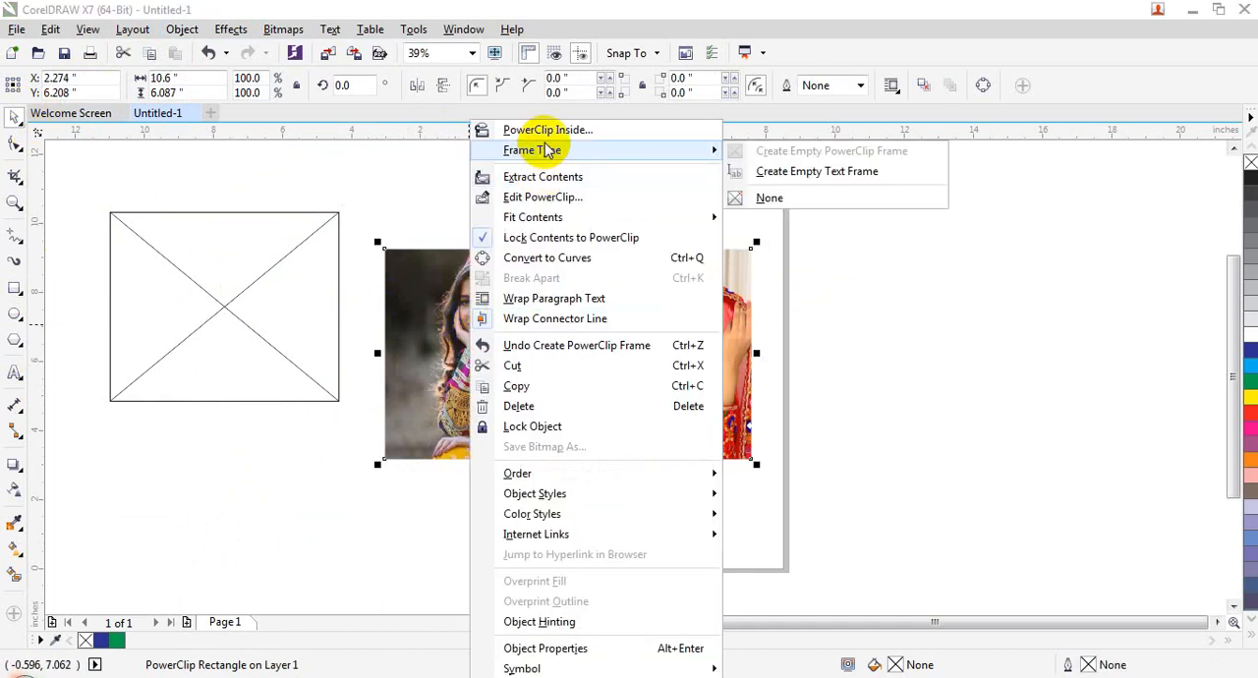
click(547, 129)
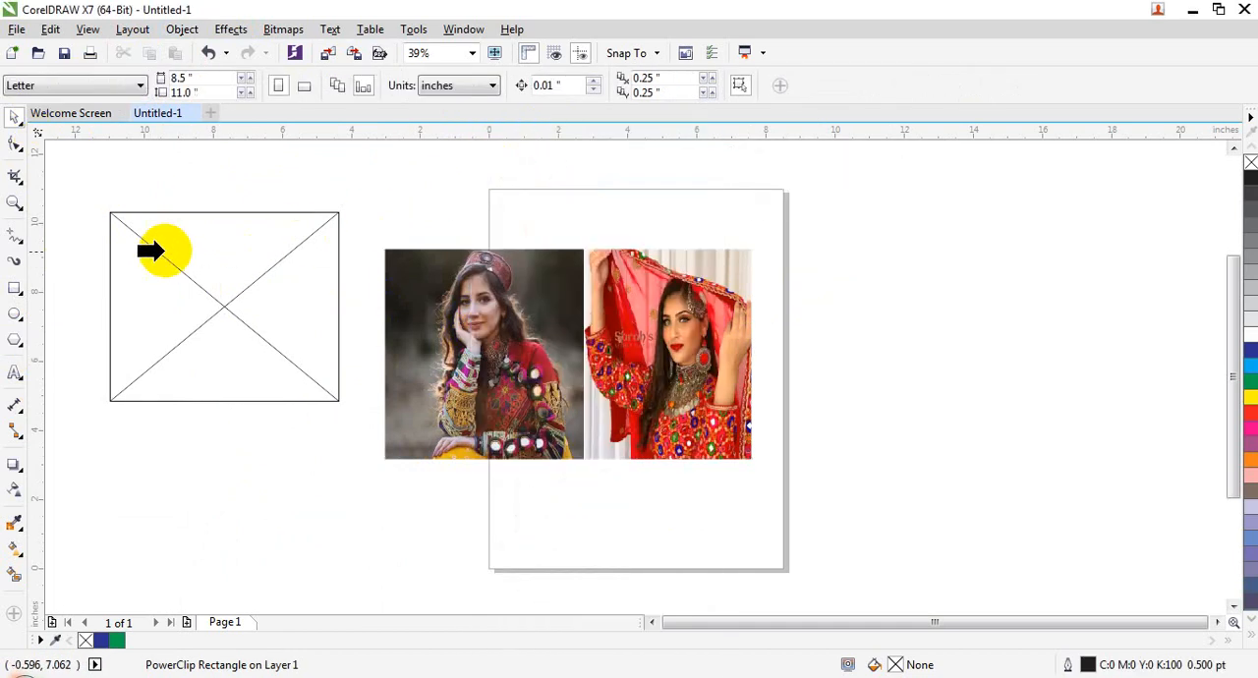
click(149, 316)
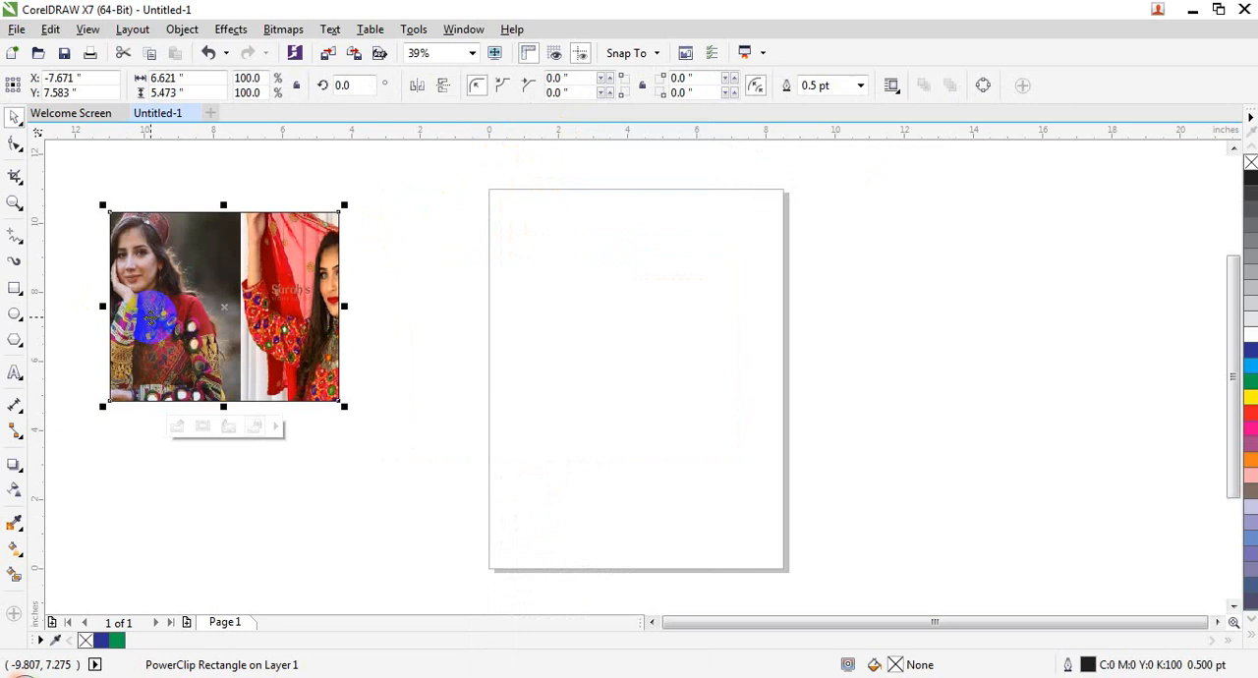
key(ctrl+z)
click(309, 505)
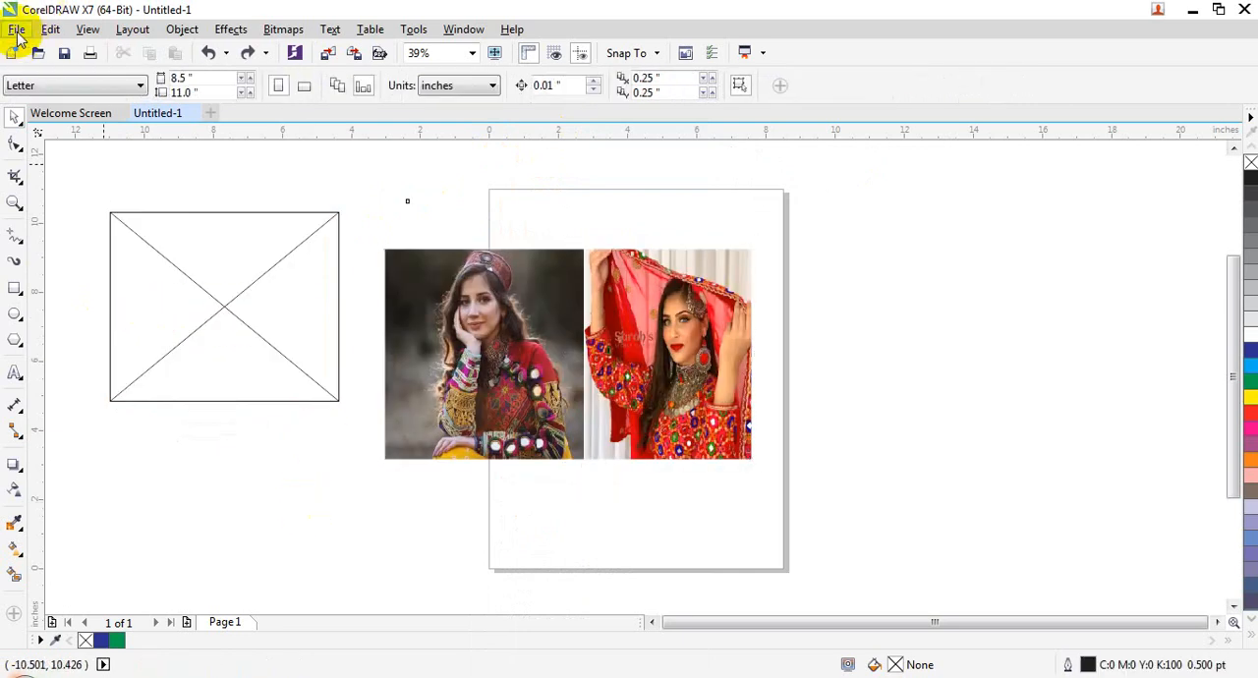
click(17, 32)
click(56, 309)
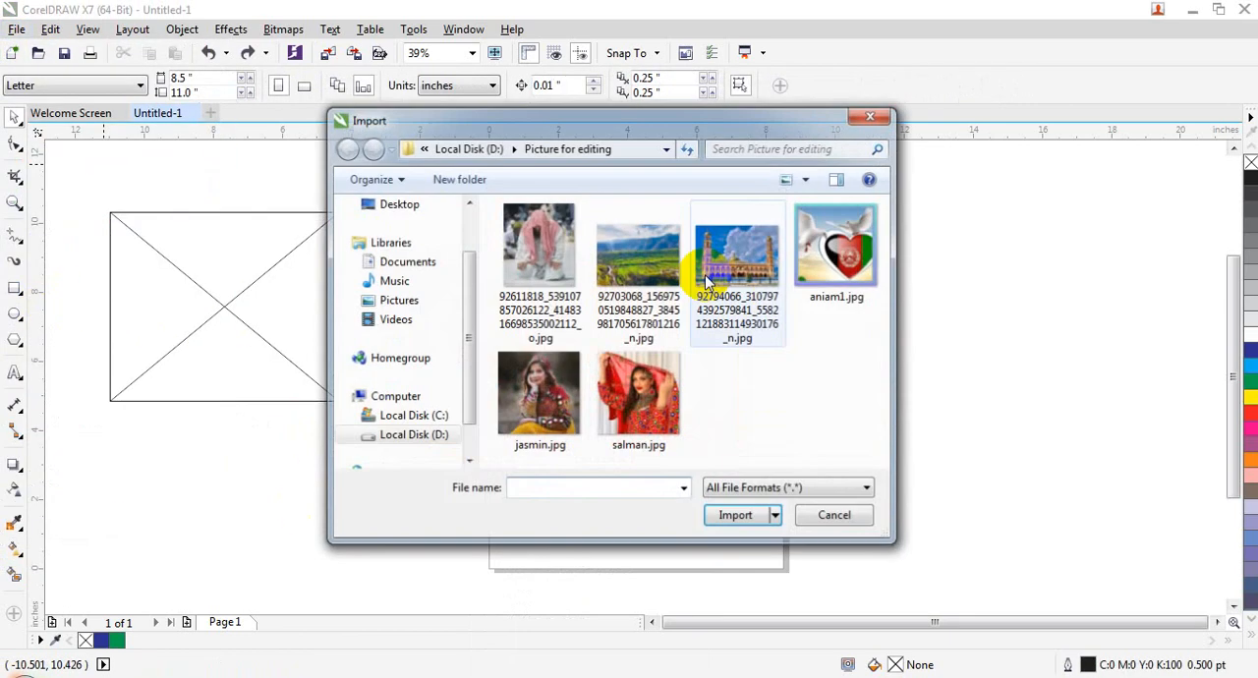
double_click(539, 246)
drag(892, 292, 1081, 506)
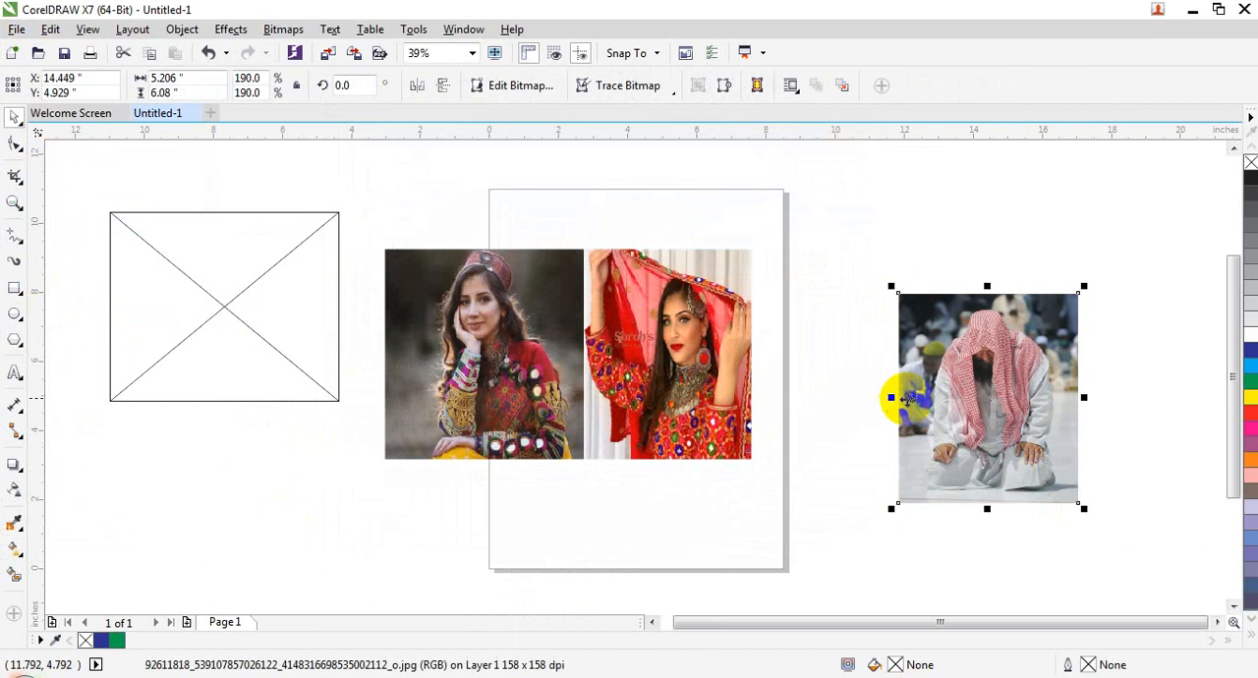
Step: Place the imported picture inside the empty PowerClip frame and shrink the frame to about 6.27 by 5.19 inches
right_click(906, 398)
click(969, 168)
click(150, 294)
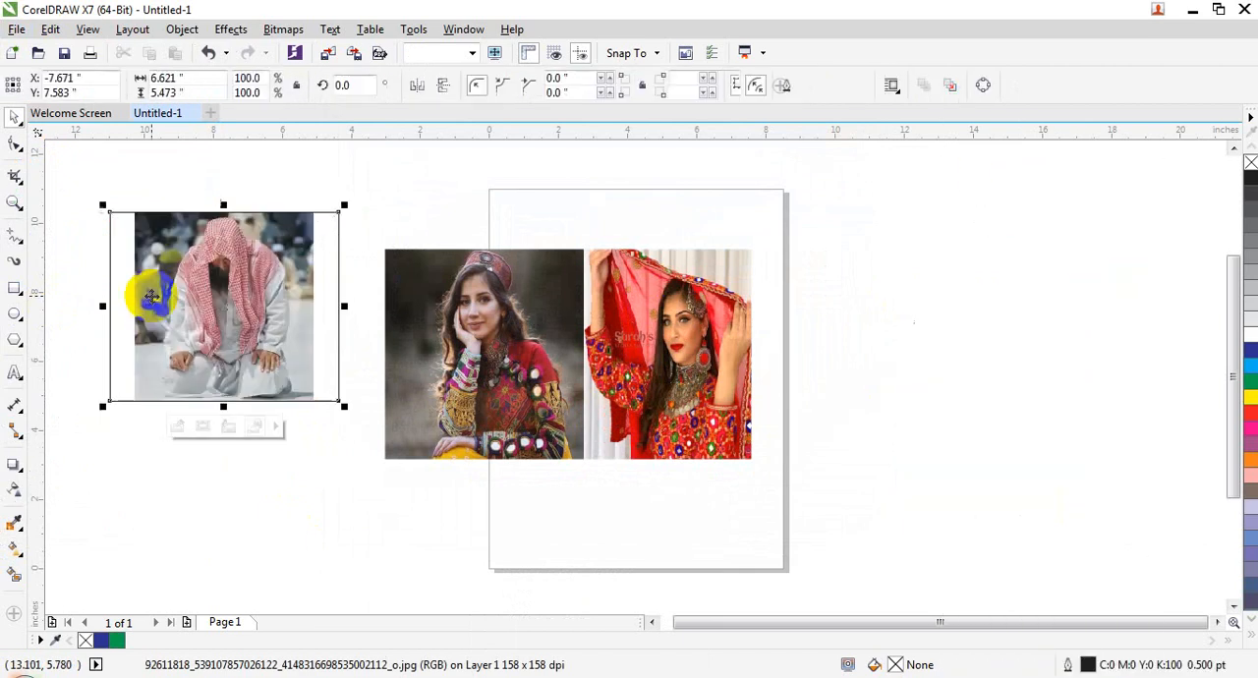
mouse_move(344, 205)
mouse_down()
mouse_move(290, 251)
mouse_move(334, 215)
mouse_up()
Step: Edit the frame's PowerClip, shrink the picture to about 3.85 by 4.49 inches, and finish editing the level
right_click(204, 288)
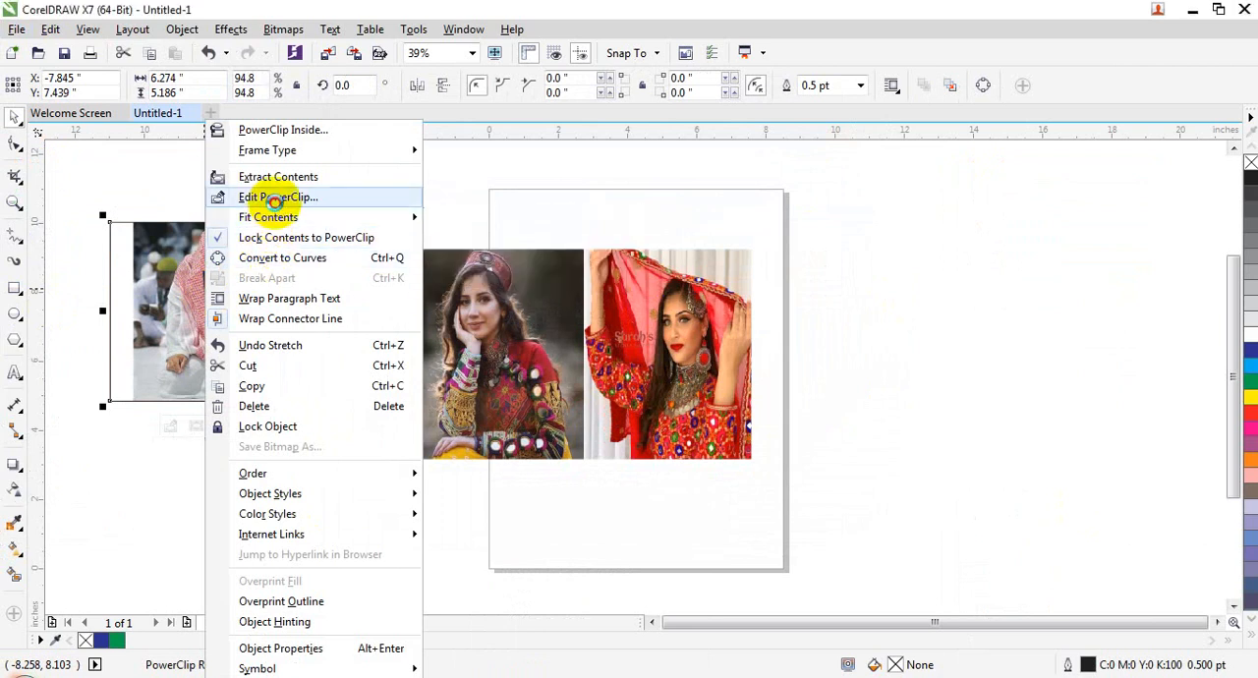
click(271, 197)
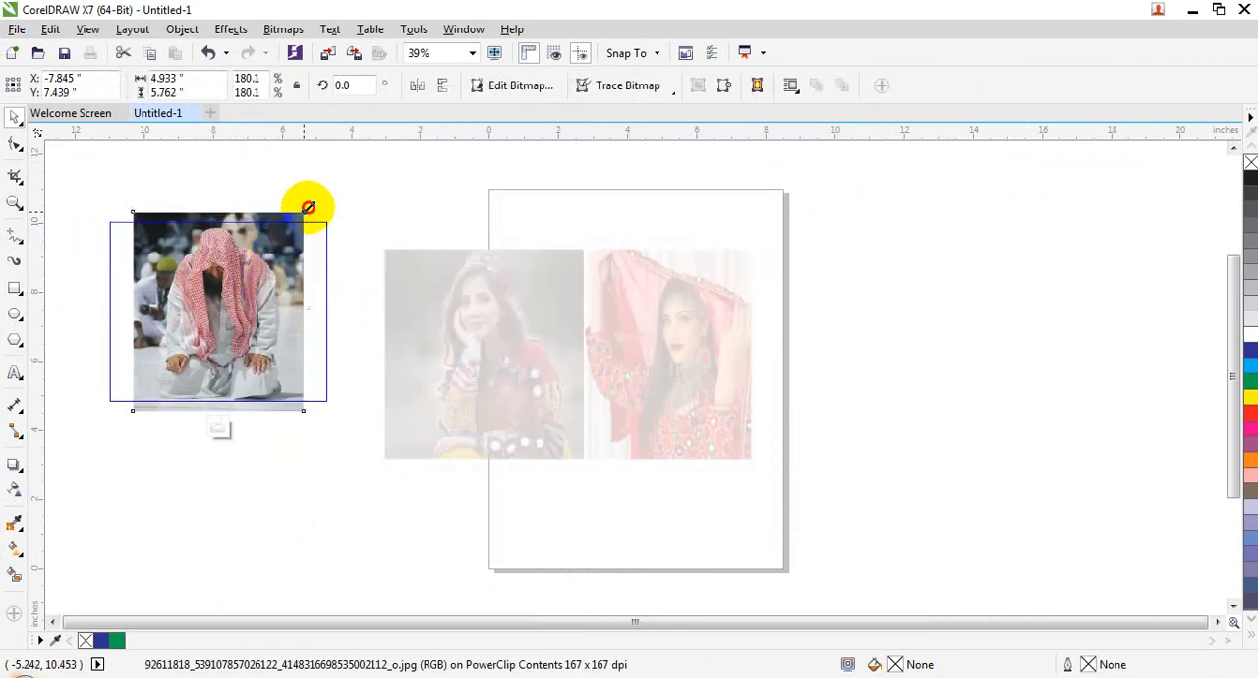
drag(309, 209, 192, 269)
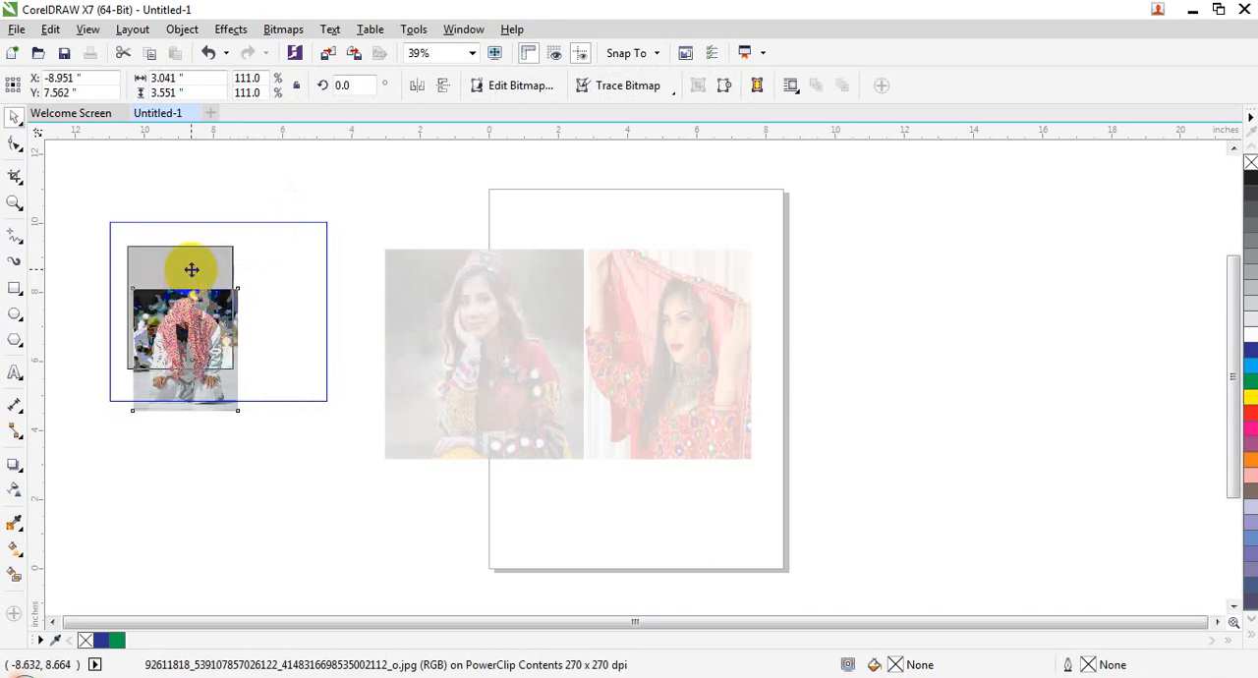
drag(236, 372, 292, 375)
right_click(247, 314)
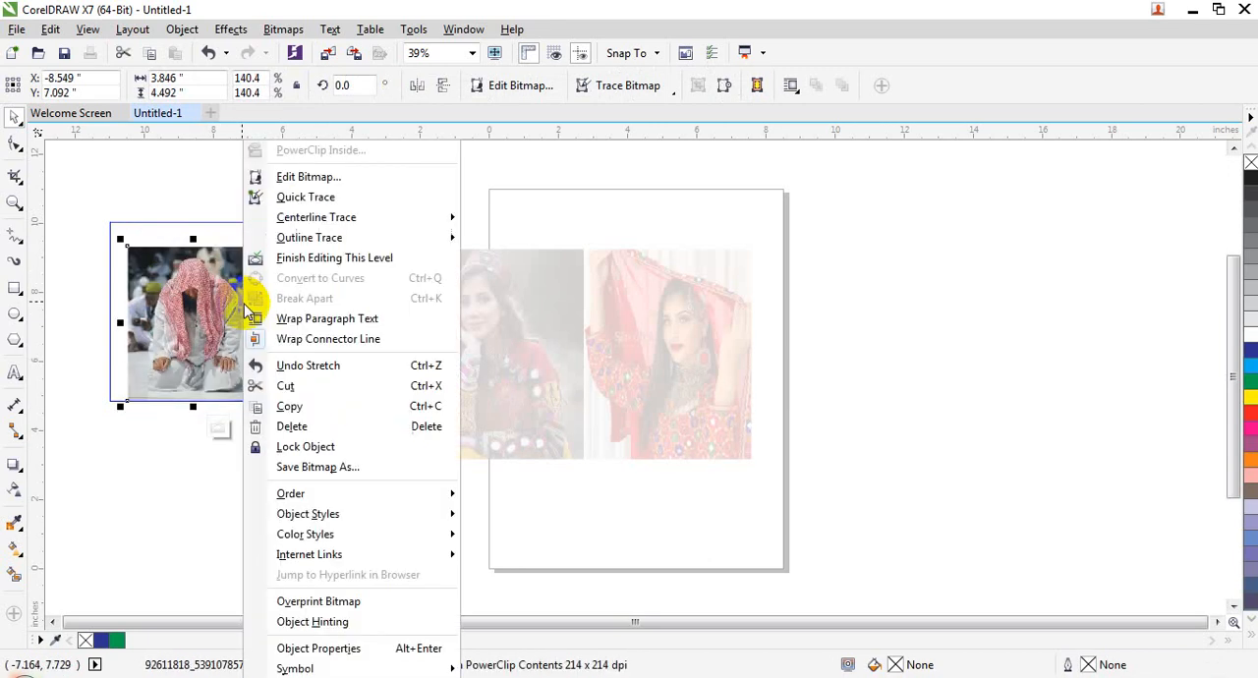
click(303, 270)
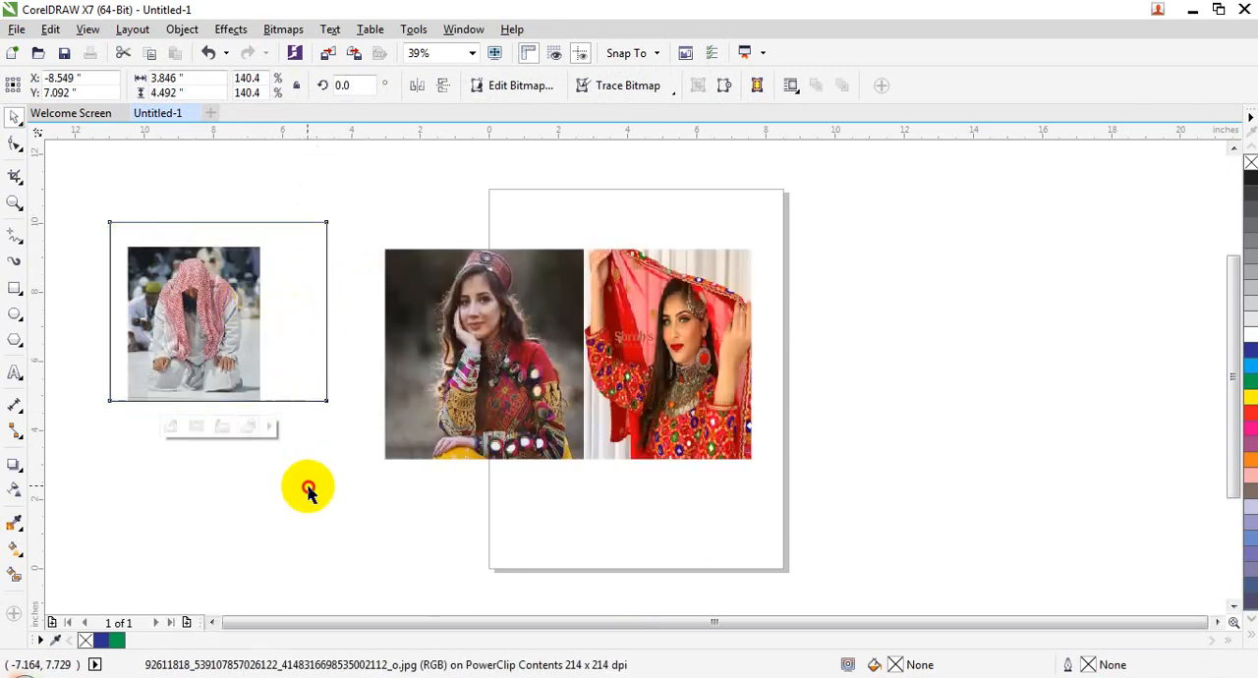
click(262, 168)
click(182, 30)
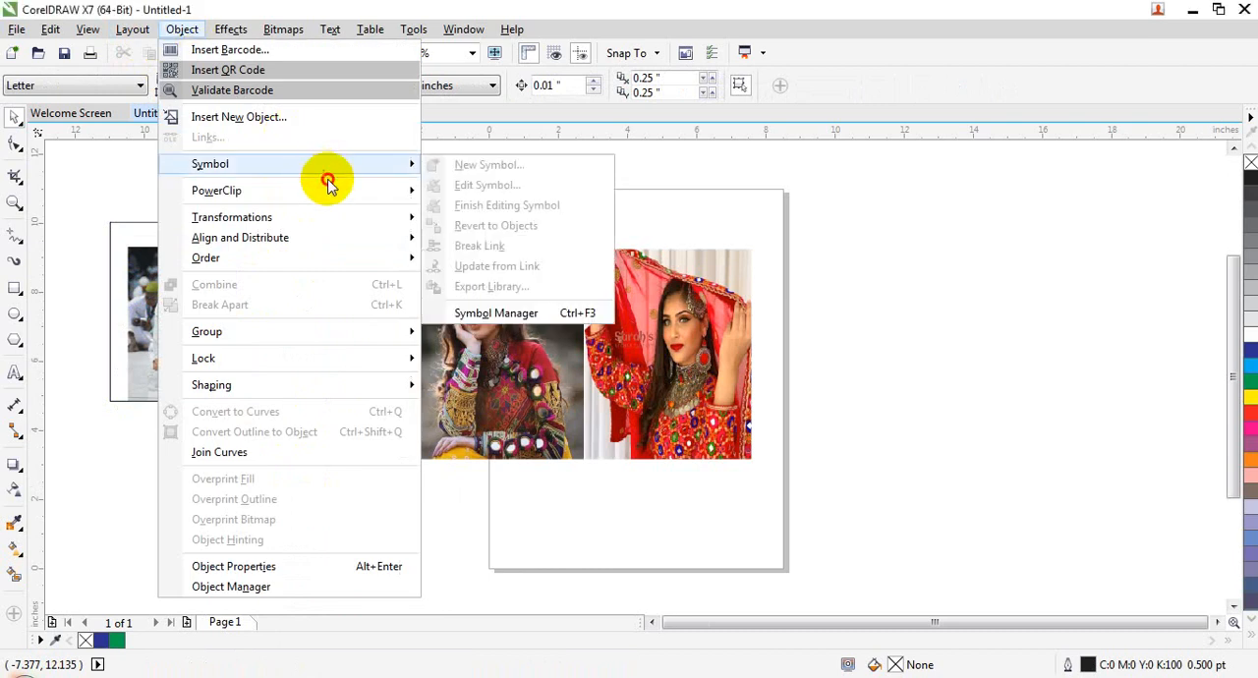
mouse_move(335, 187)
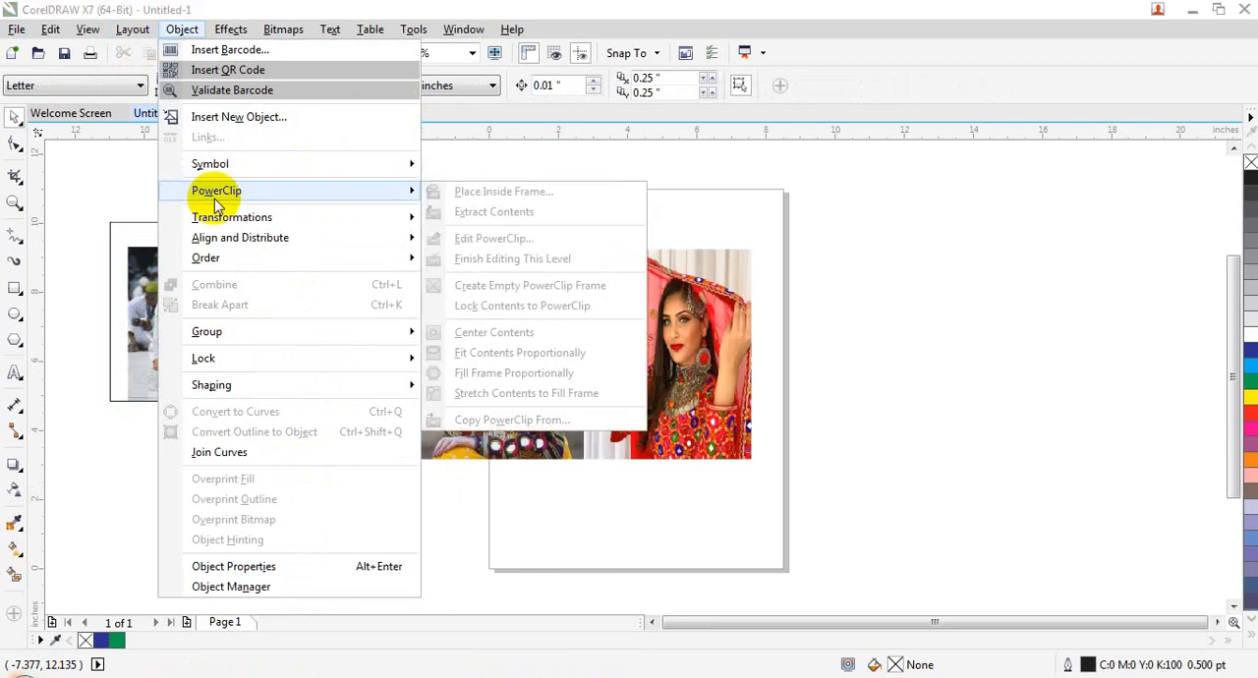
mouse_move(190, 175)
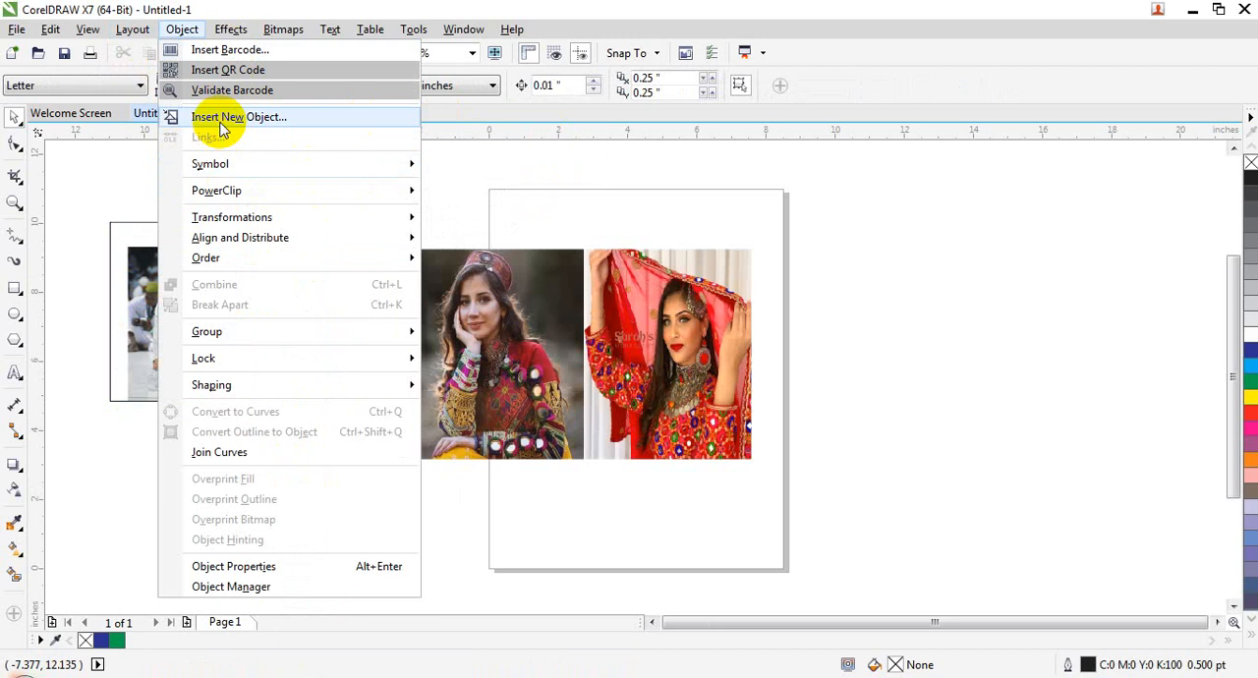
mouse_move(229, 170)
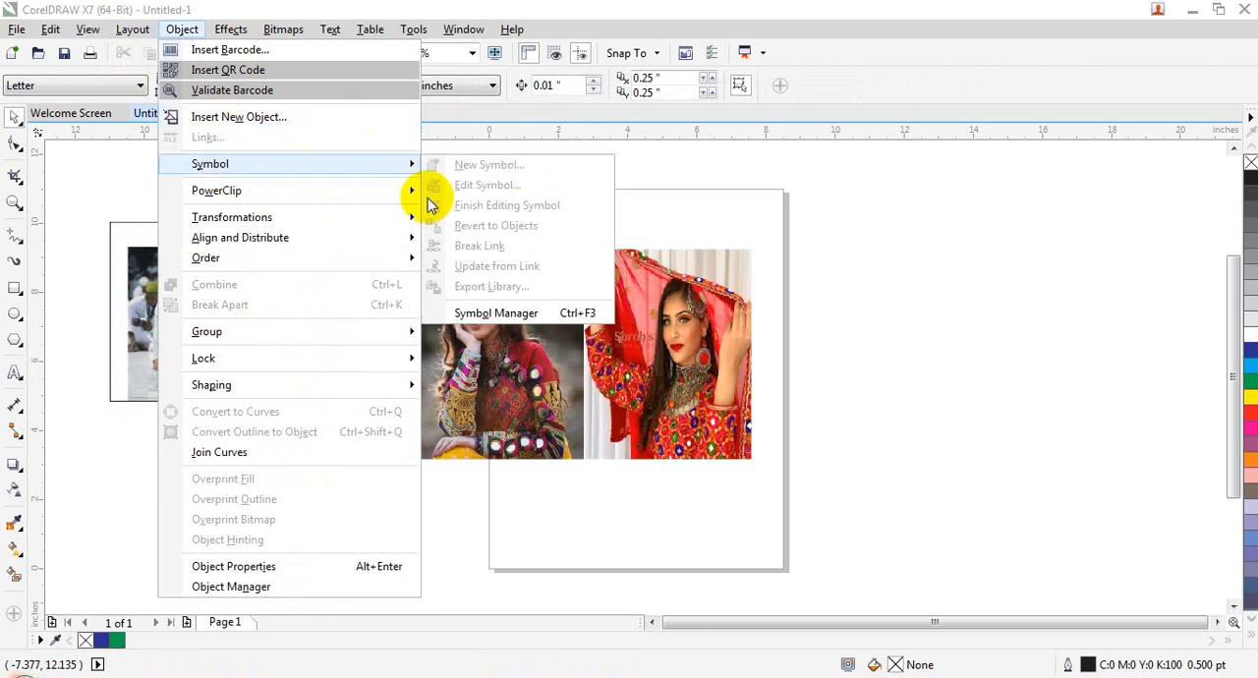